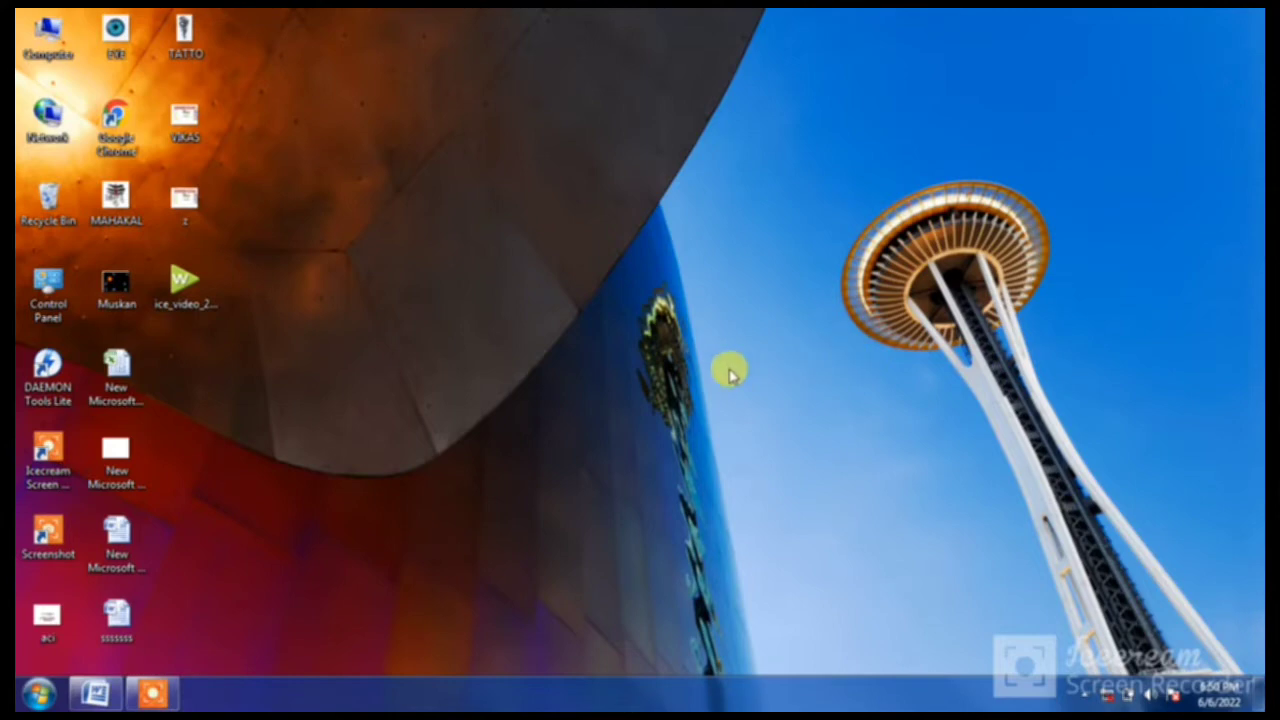
Step: Refresh the Windows 7 desktop and restore the blank Document1 from the Word taskbar button
right_click(623, 376)
click(650, 431)
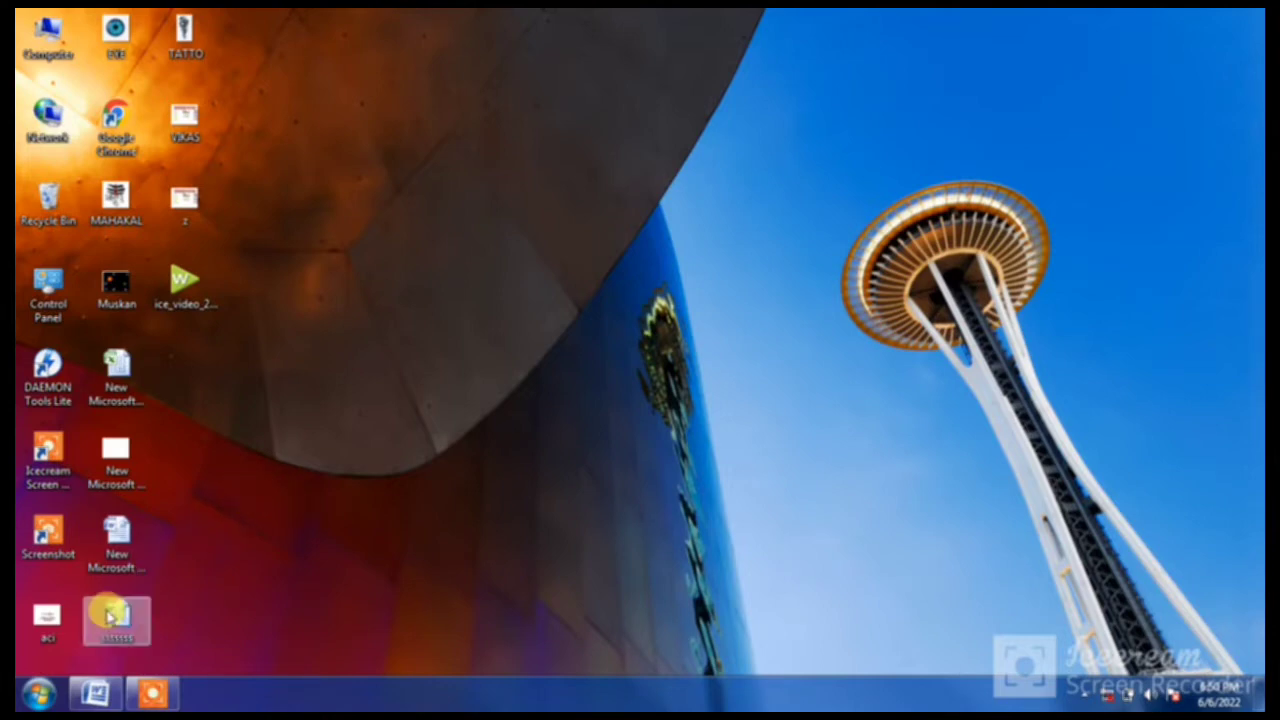
click(138, 620)
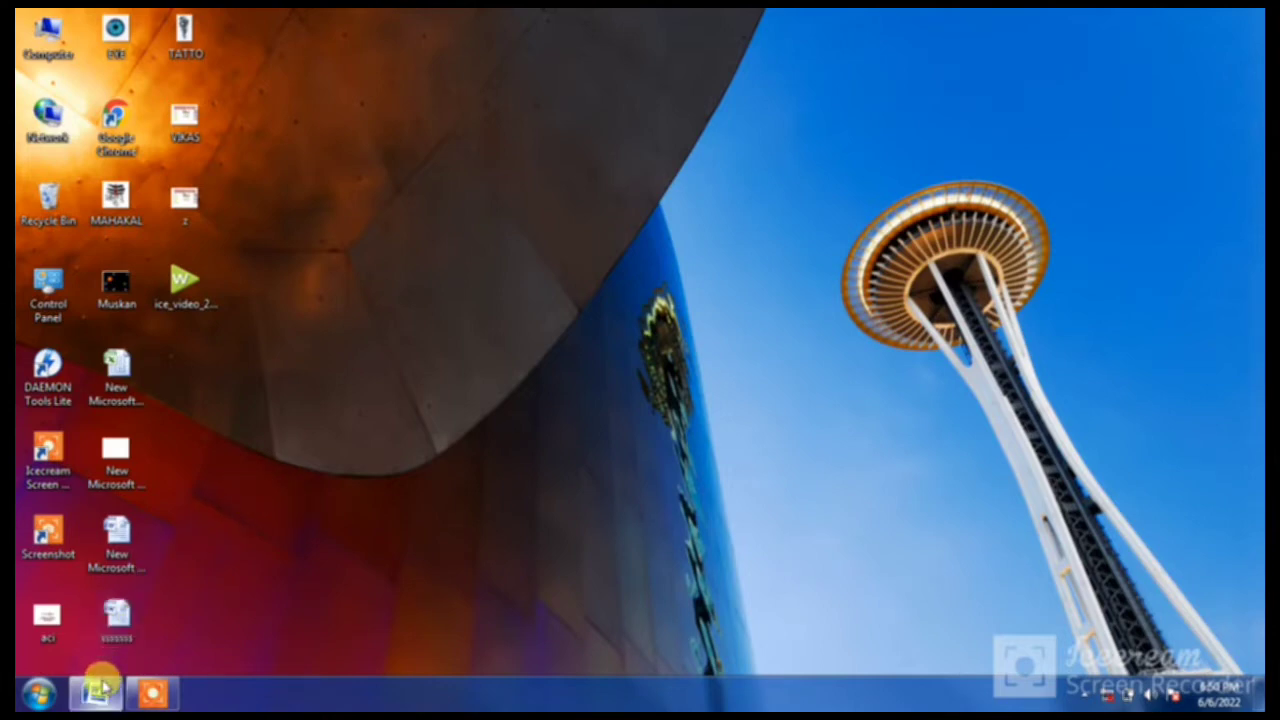
mouse_move(98, 690)
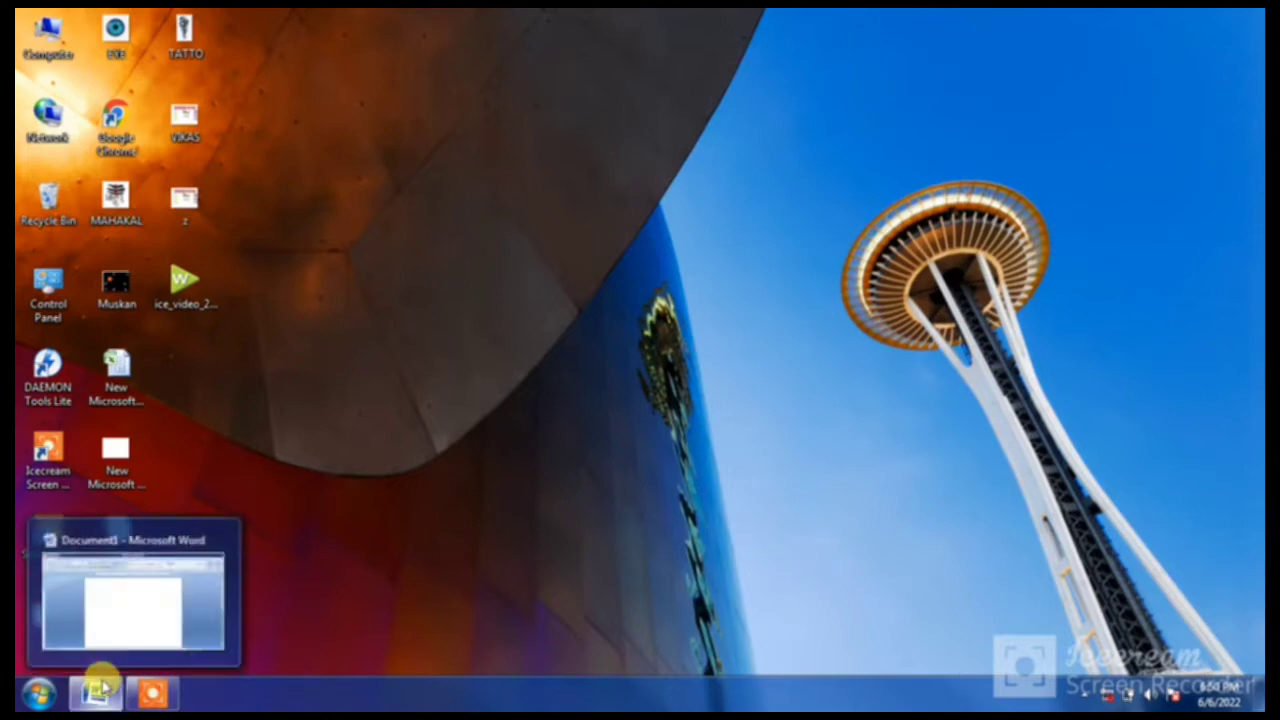
click(197, 603)
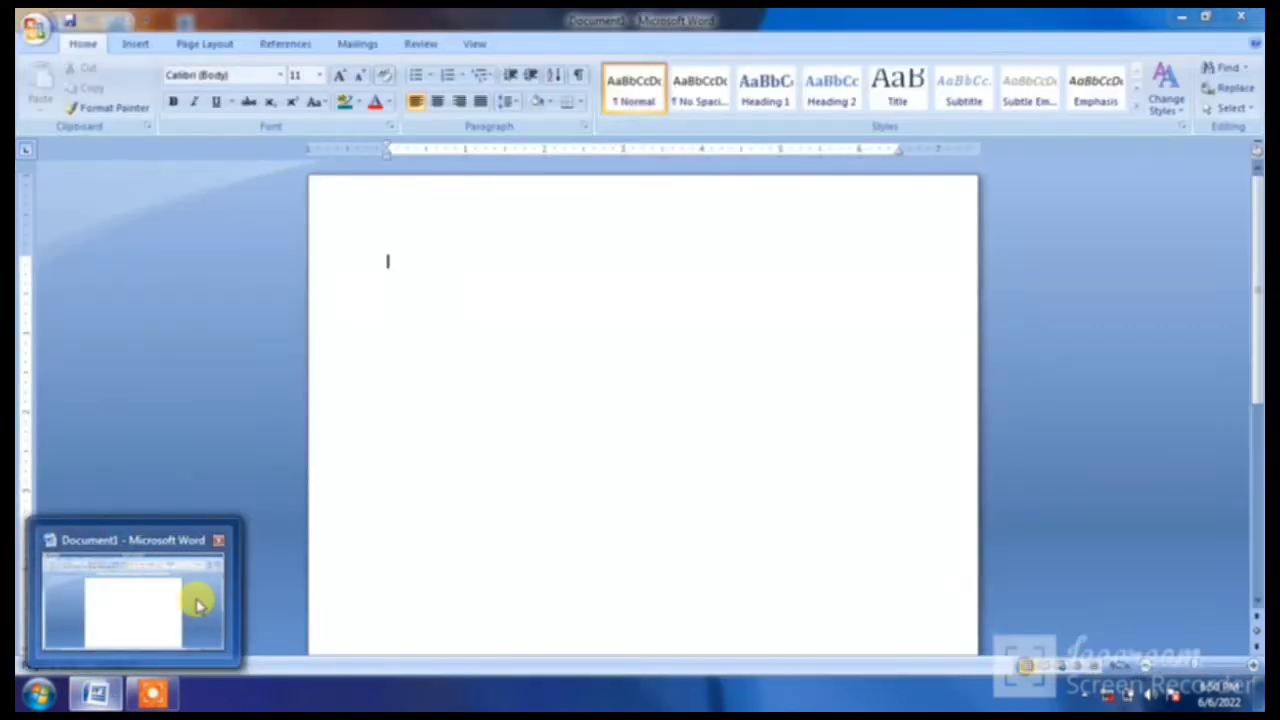
Step: Zoom in two steps on Document1's blank page with the status-bar zoom-in button
click(98, 690)
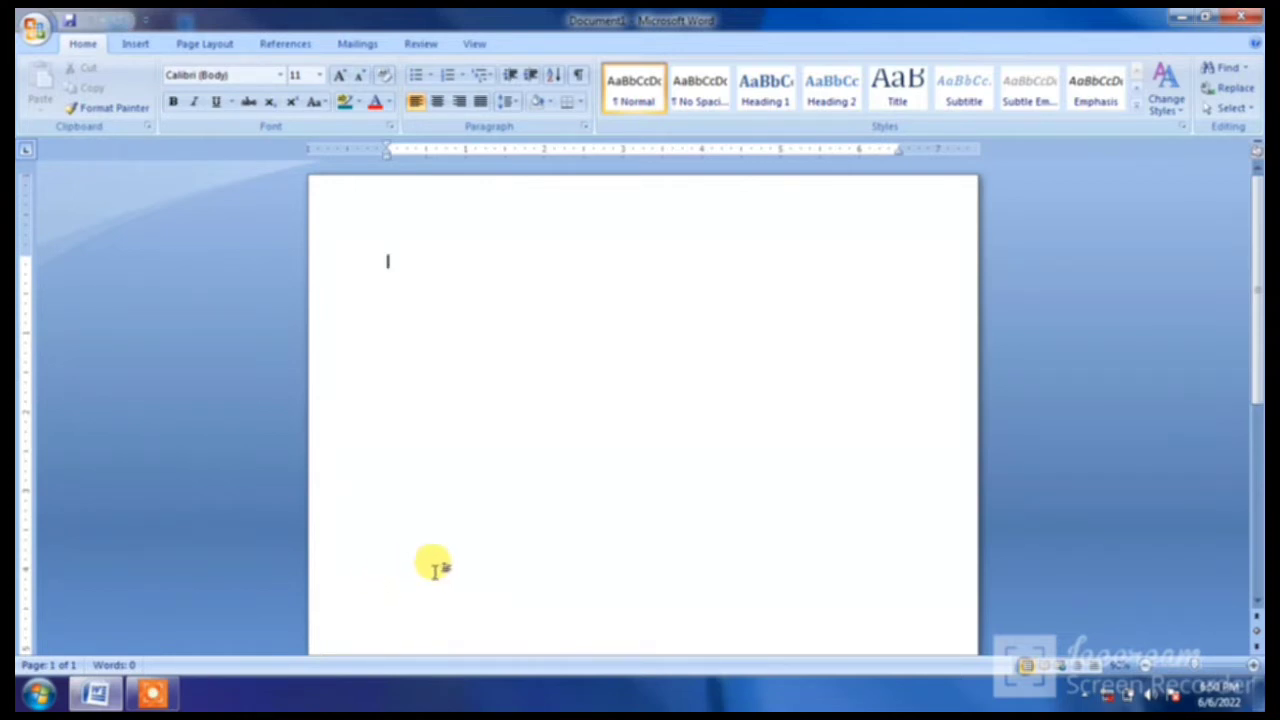
click(1253, 666)
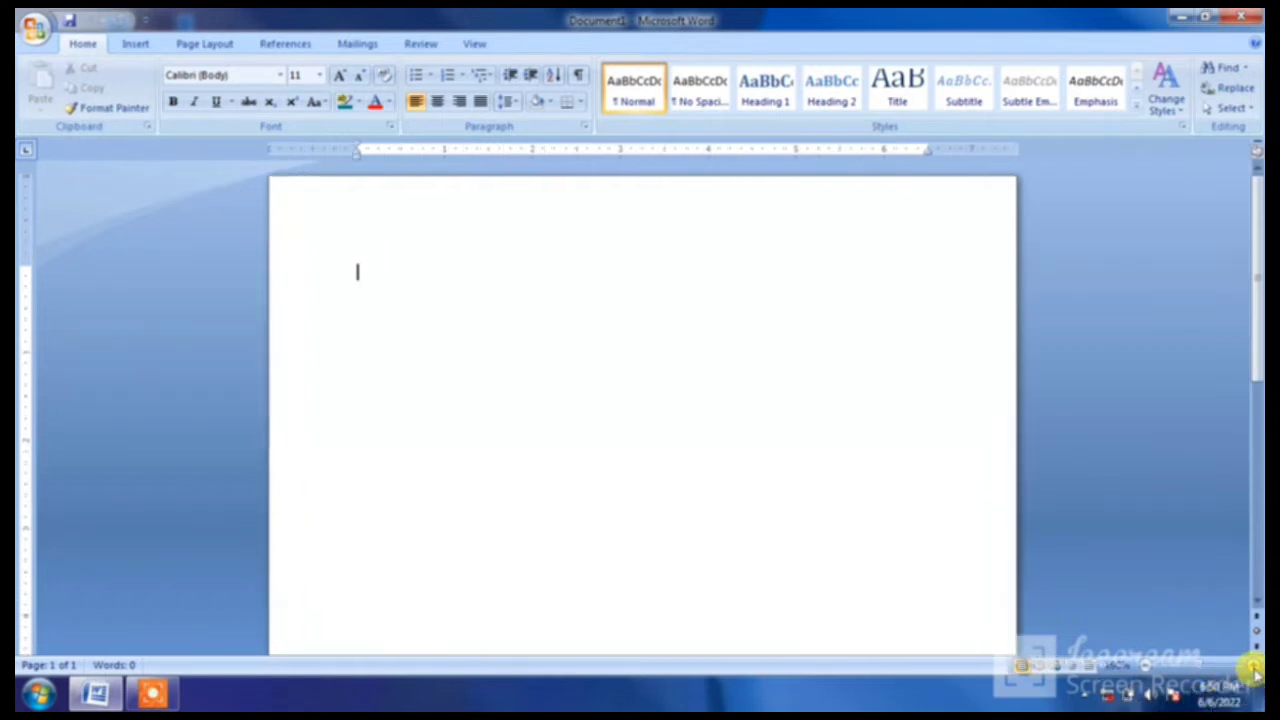
click(1253, 667)
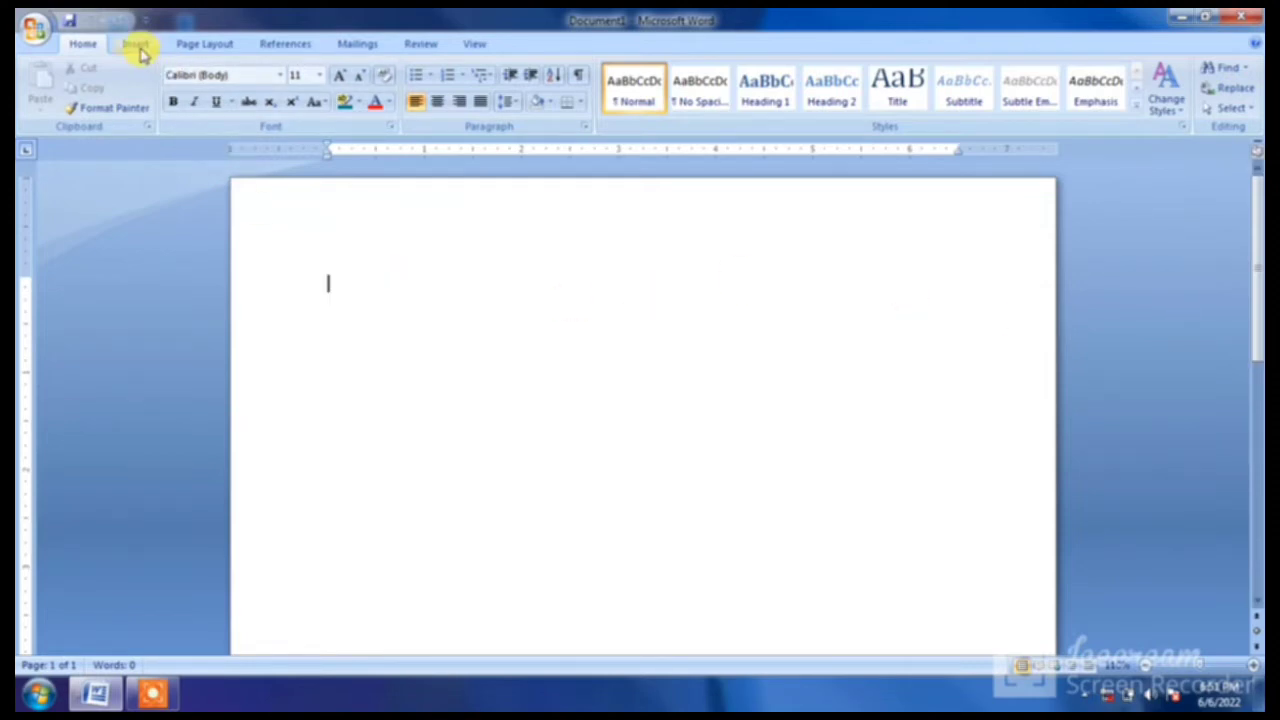
Step: Draw a rectangle from the Insert tab's Shapes gallery across the upper page
click(138, 48)
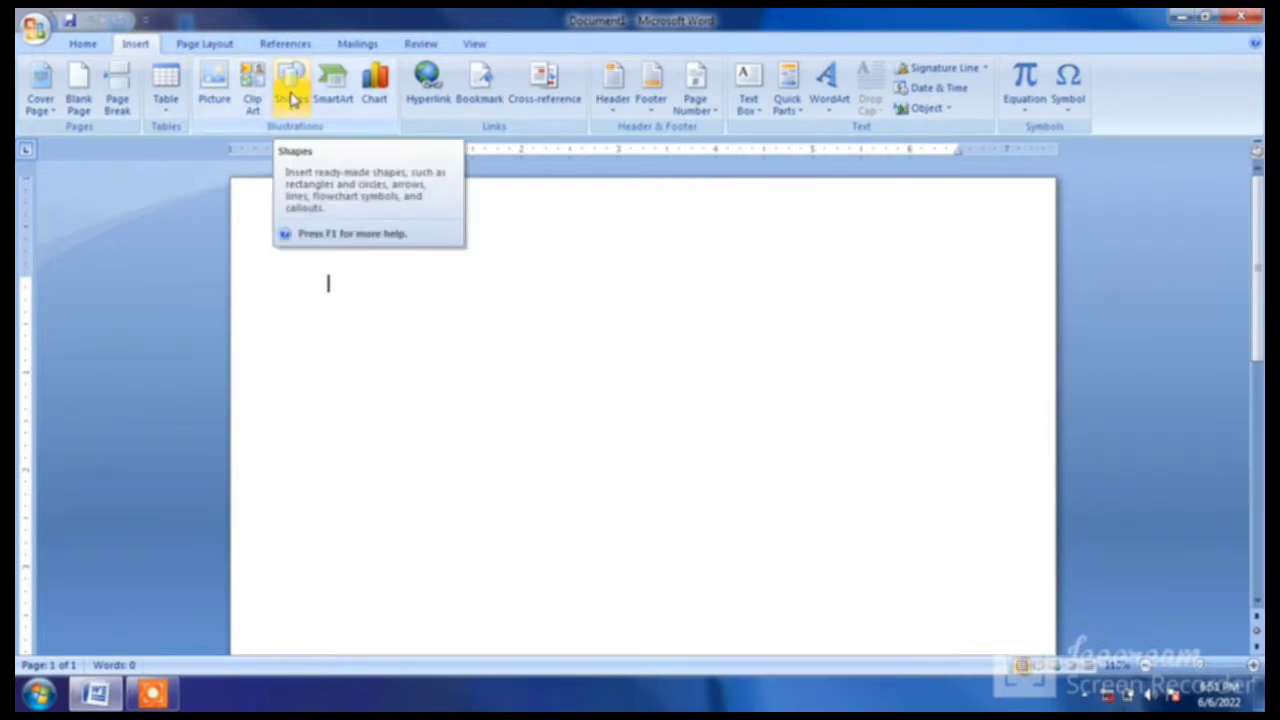
click(293, 98)
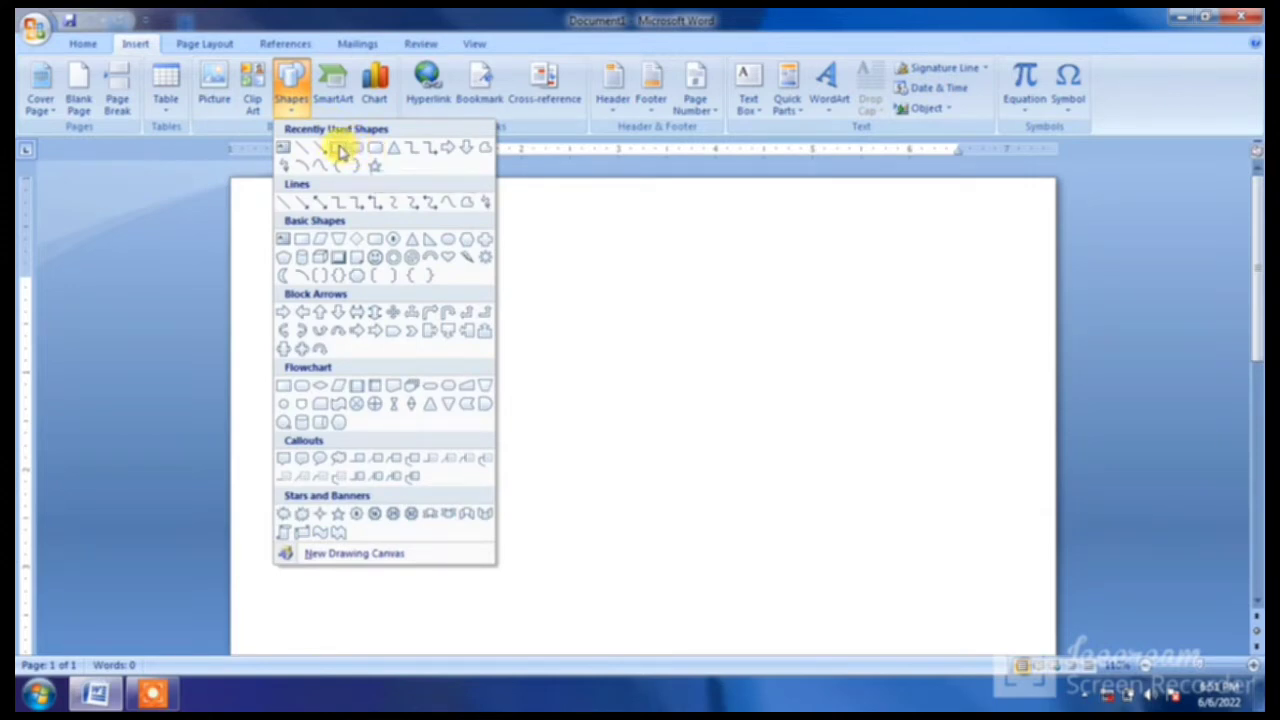
click(340, 152)
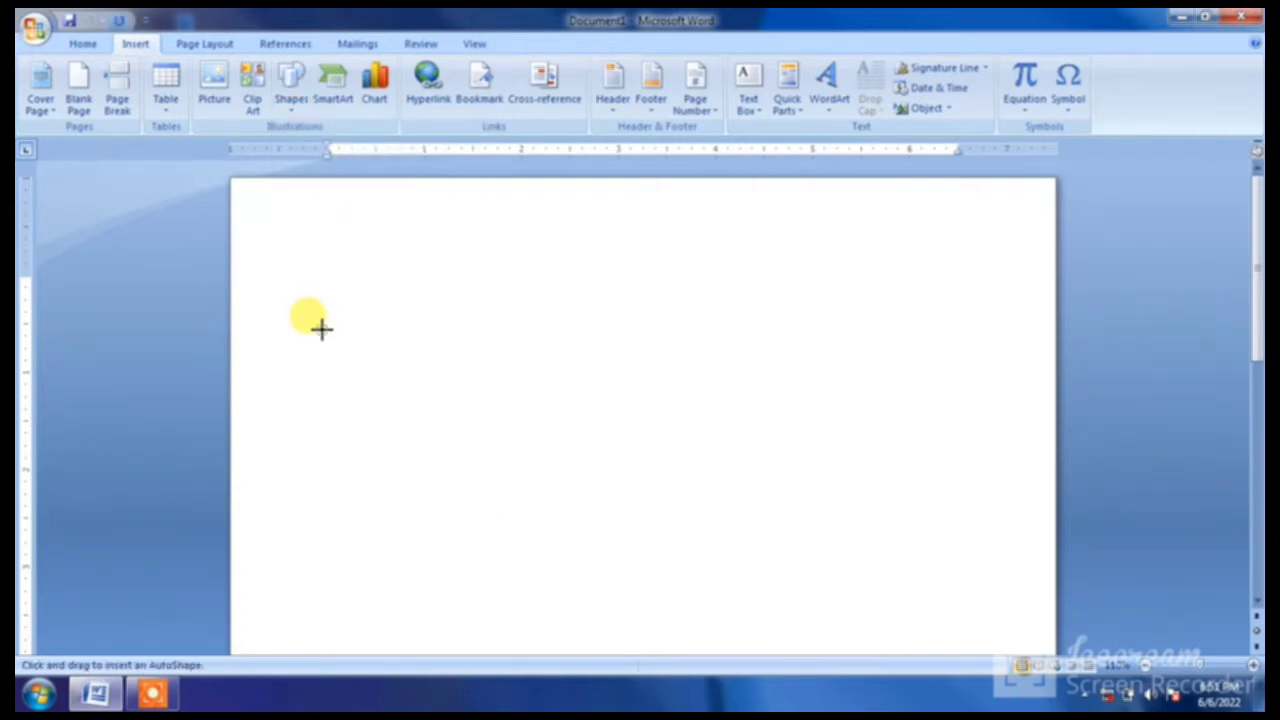
mouse_move(322, 330)
mouse_down()
mouse_move(636, 531)
mouse_move(875, 648)
mouse_up()
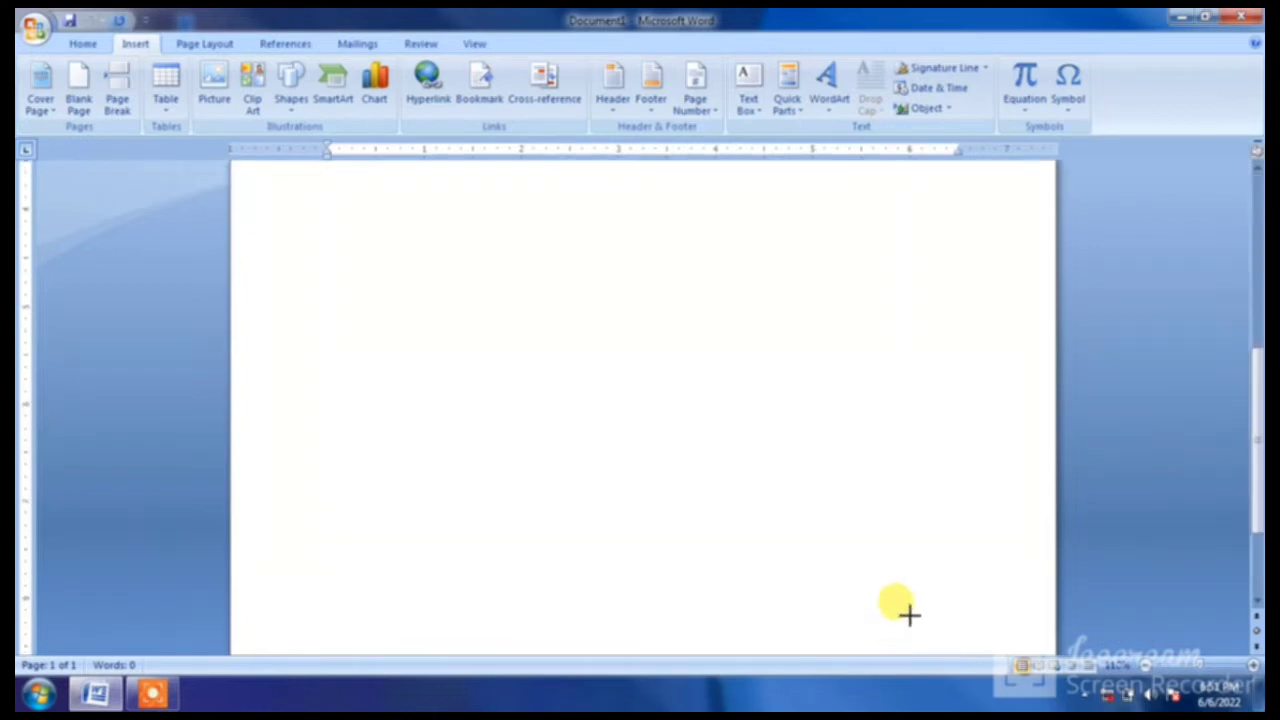
Step: Resize the rectangle to about 3.66" by 5.84" and nudge it slightly right
drag(875, 648, 962, 384)
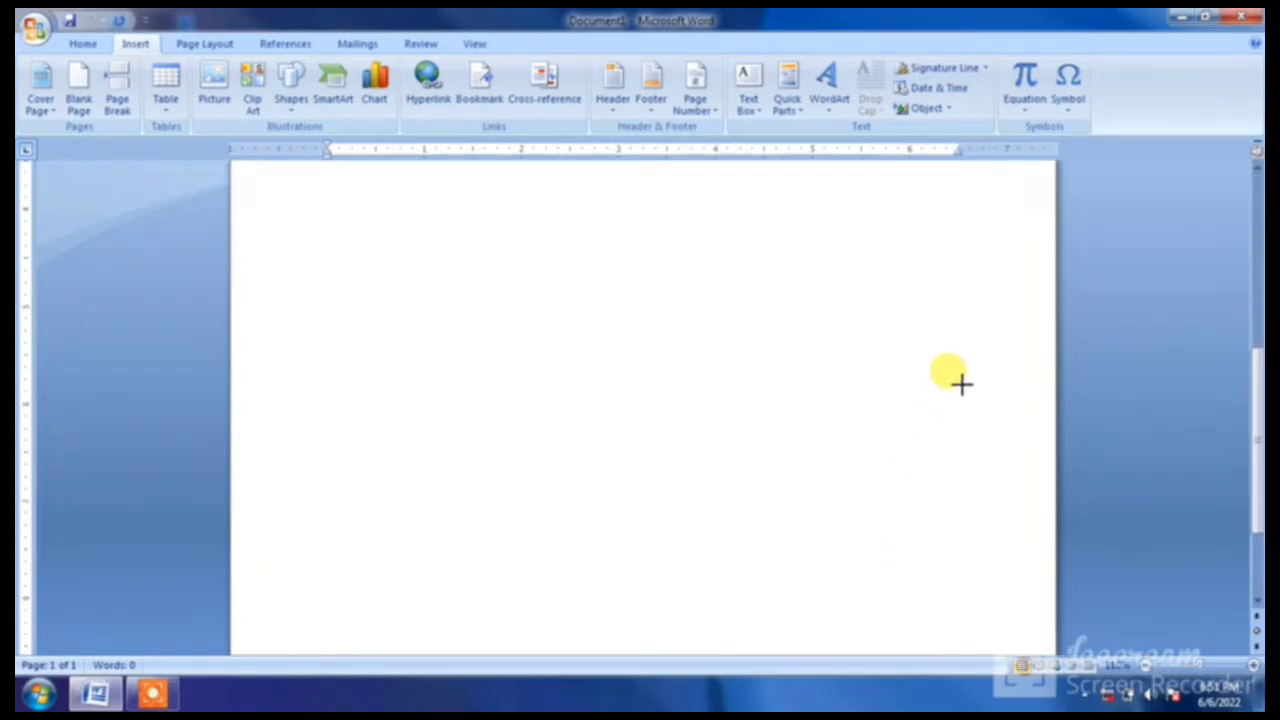
mouse_move(1252, 443)
mouse_down()
mouse_move(1249, 346)
mouse_move(1249, 363)
mouse_up()
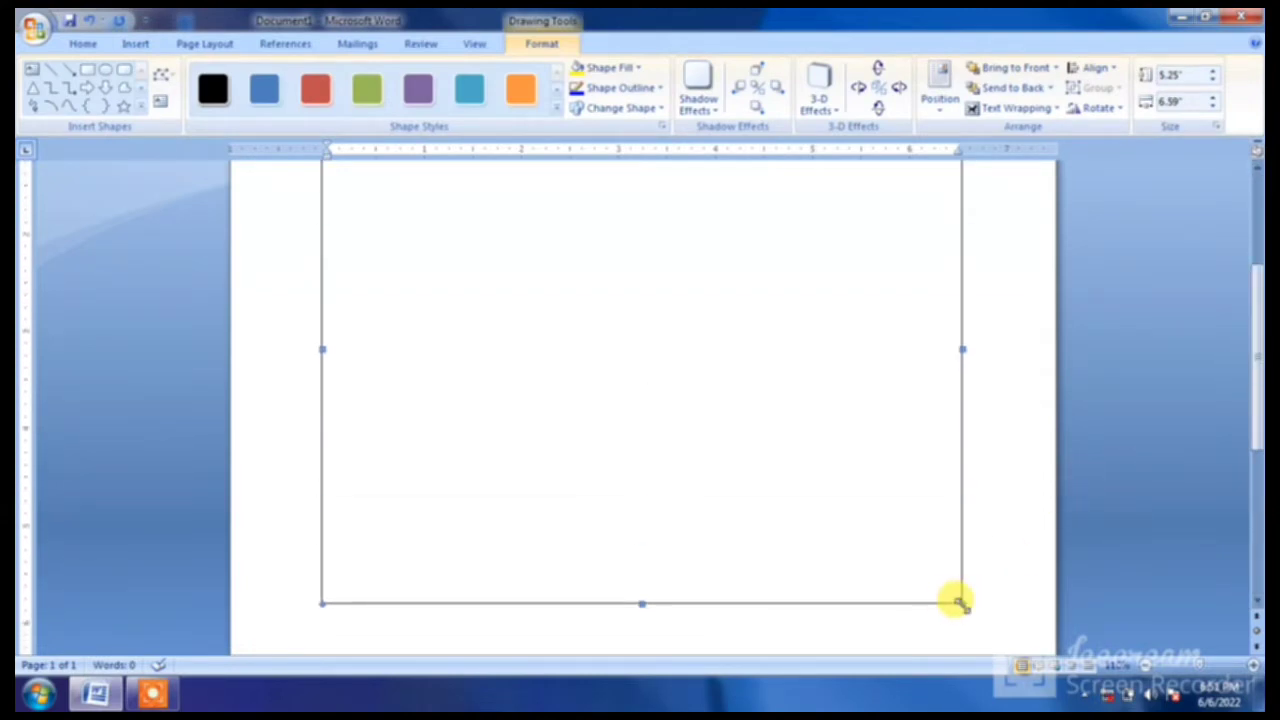
drag(958, 604, 940, 431)
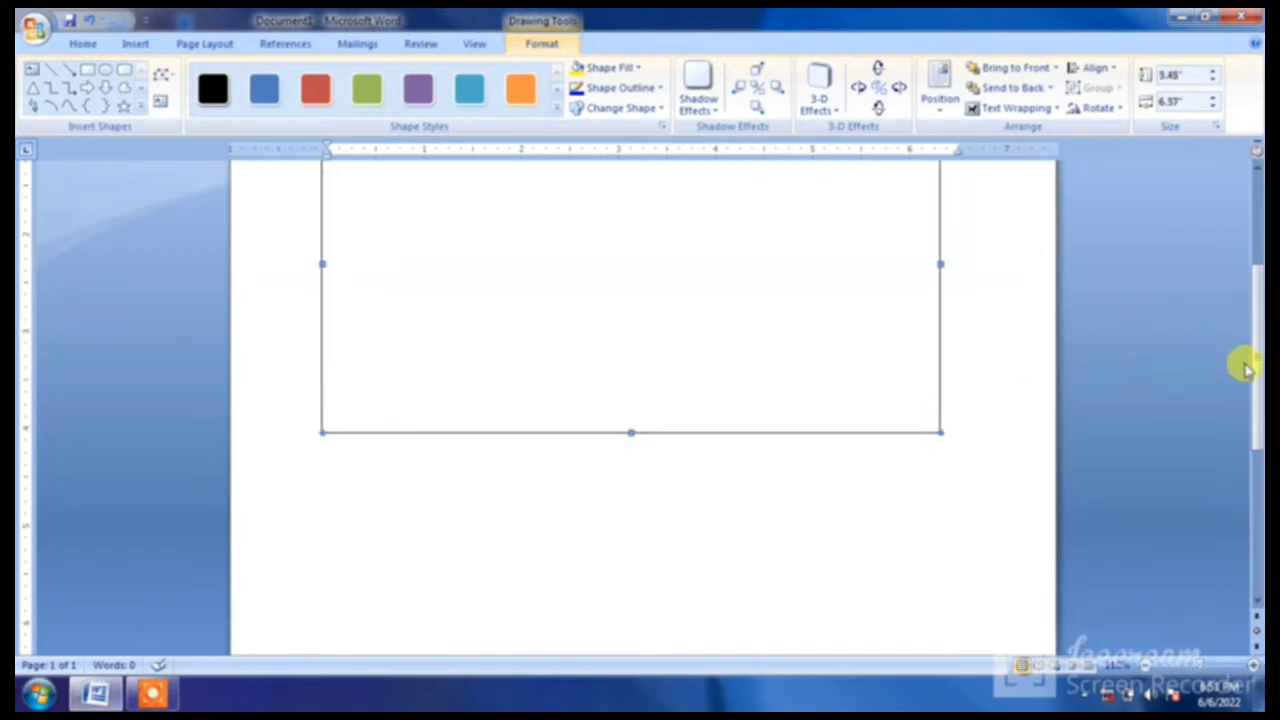
drag(1254, 369, 1256, 323)
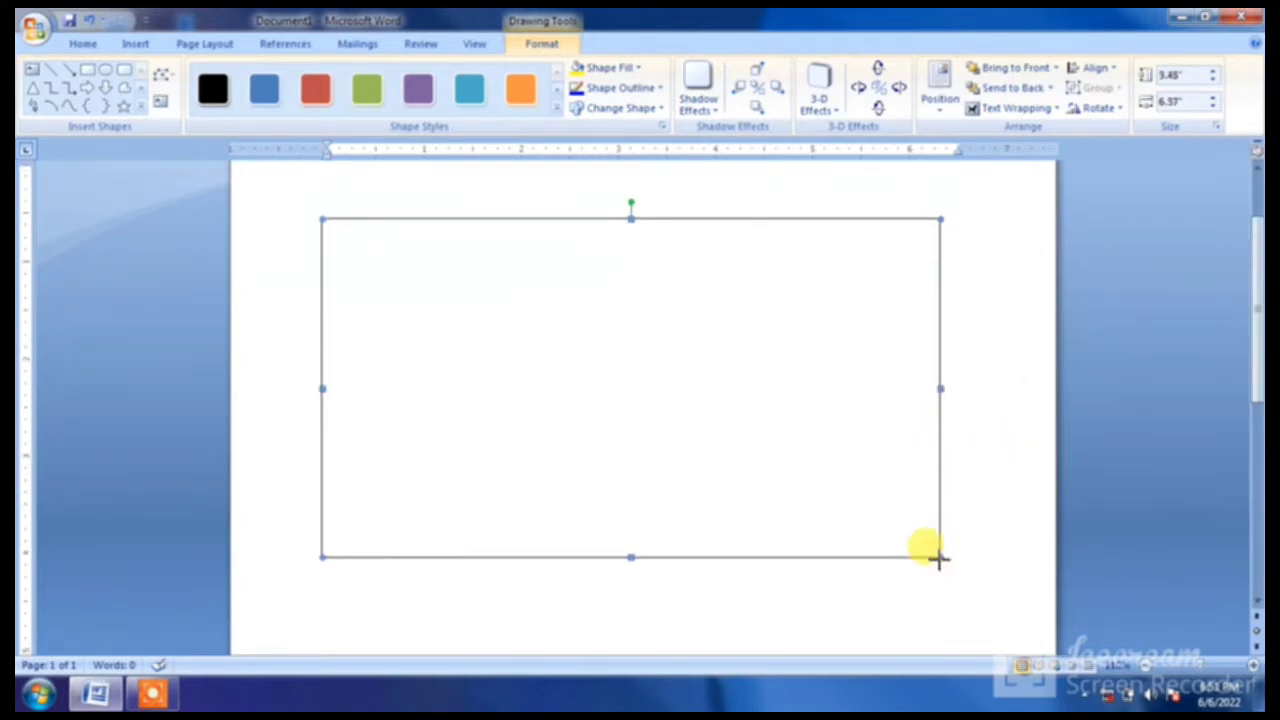
drag(940, 557, 889, 573)
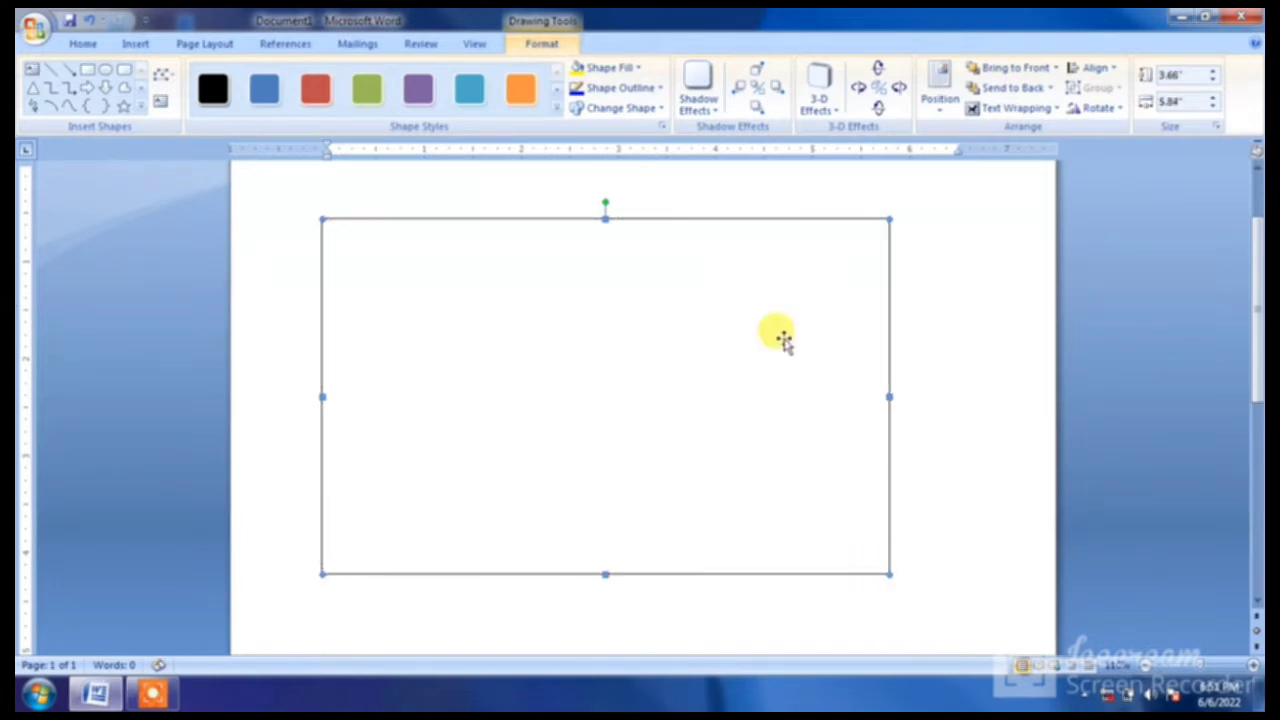
drag(784, 334, 815, 329)
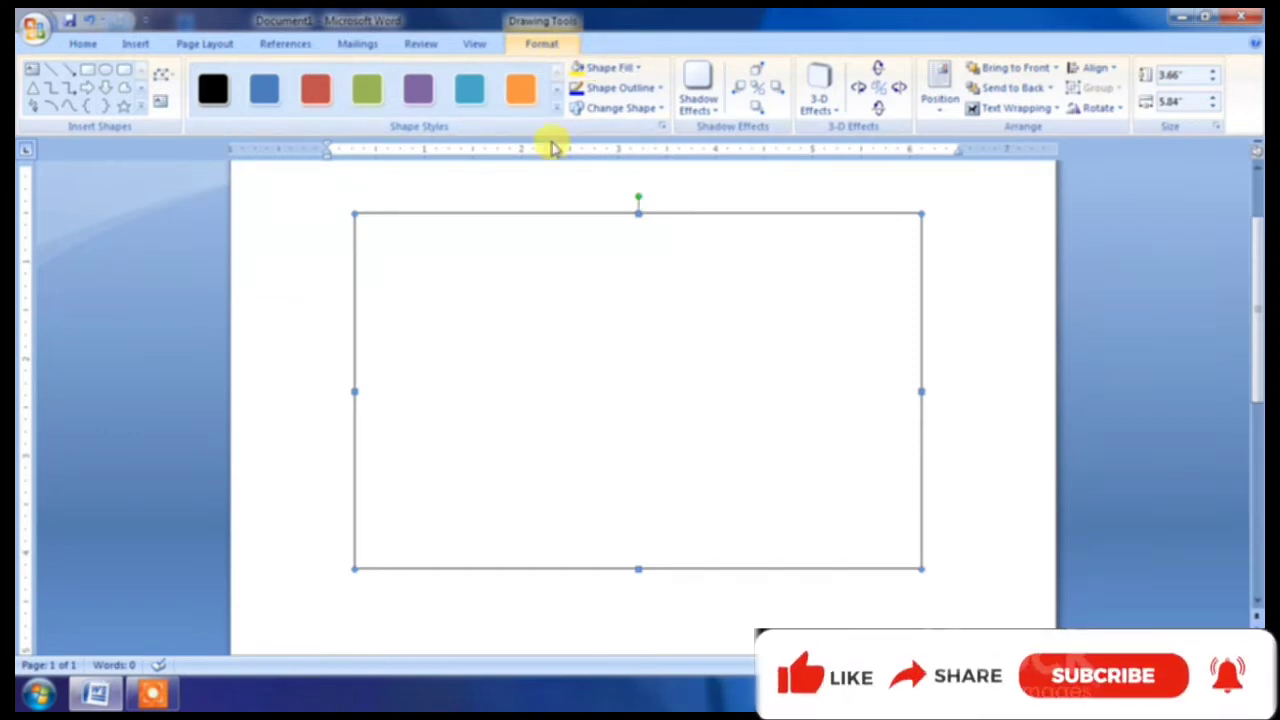
Step: Apply the thick black-outline, white-fill shape style to the card rectangle
click(436, 583)
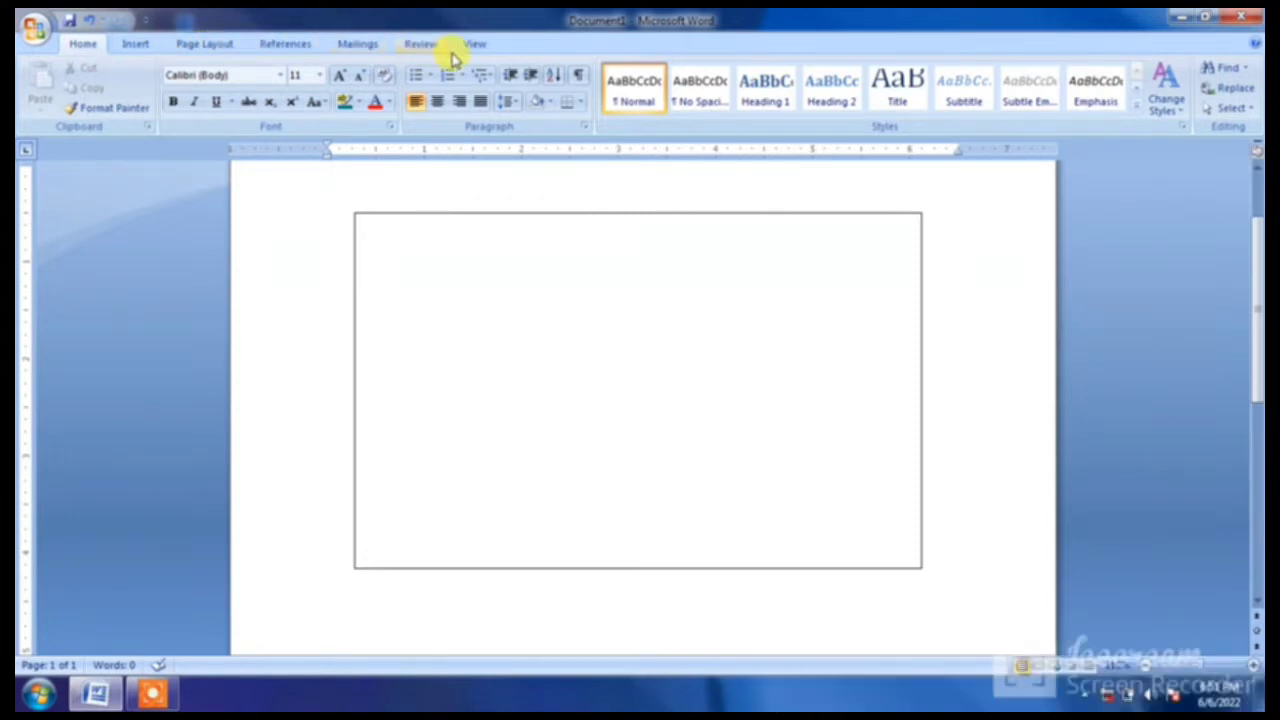
click(441, 261)
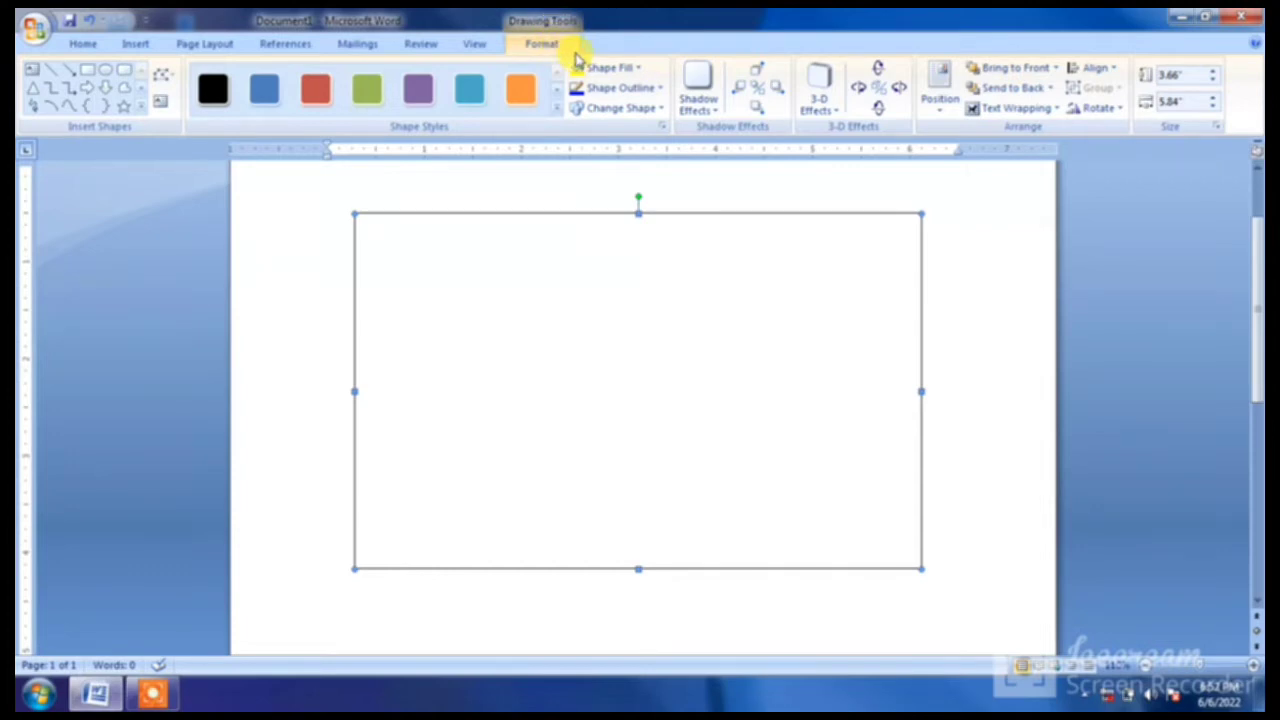
click(610, 68)
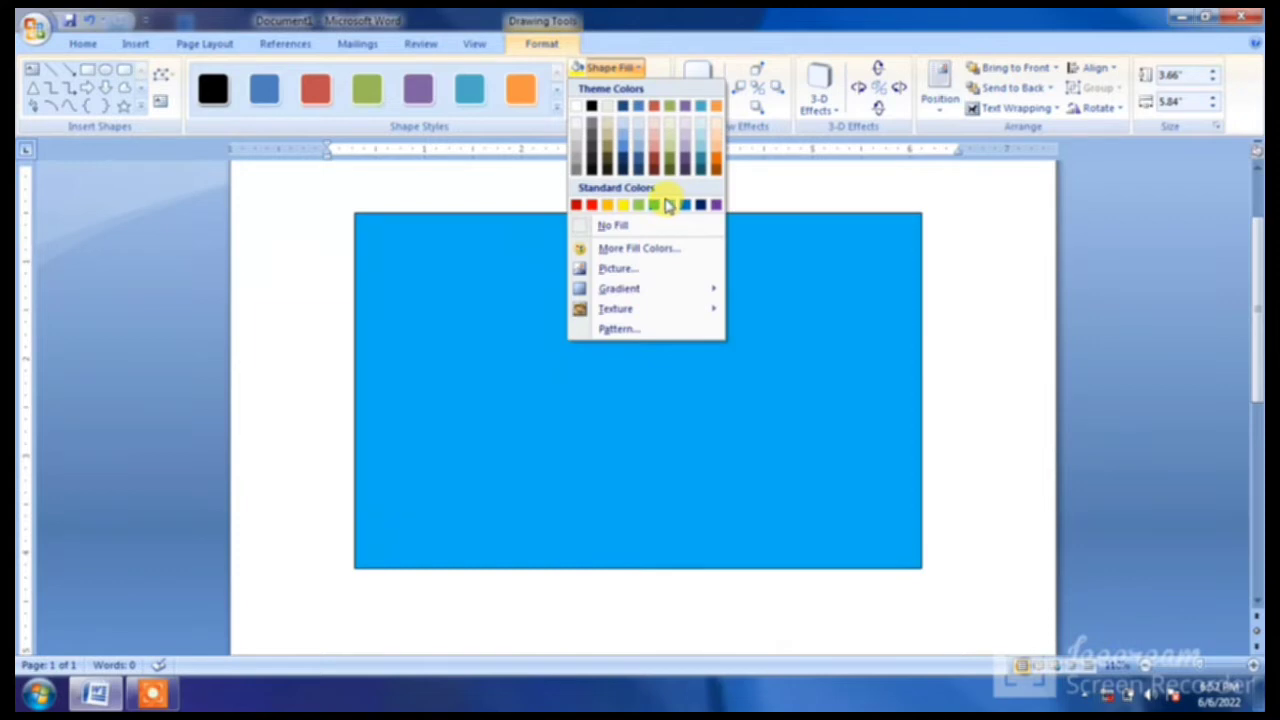
click(559, 119)
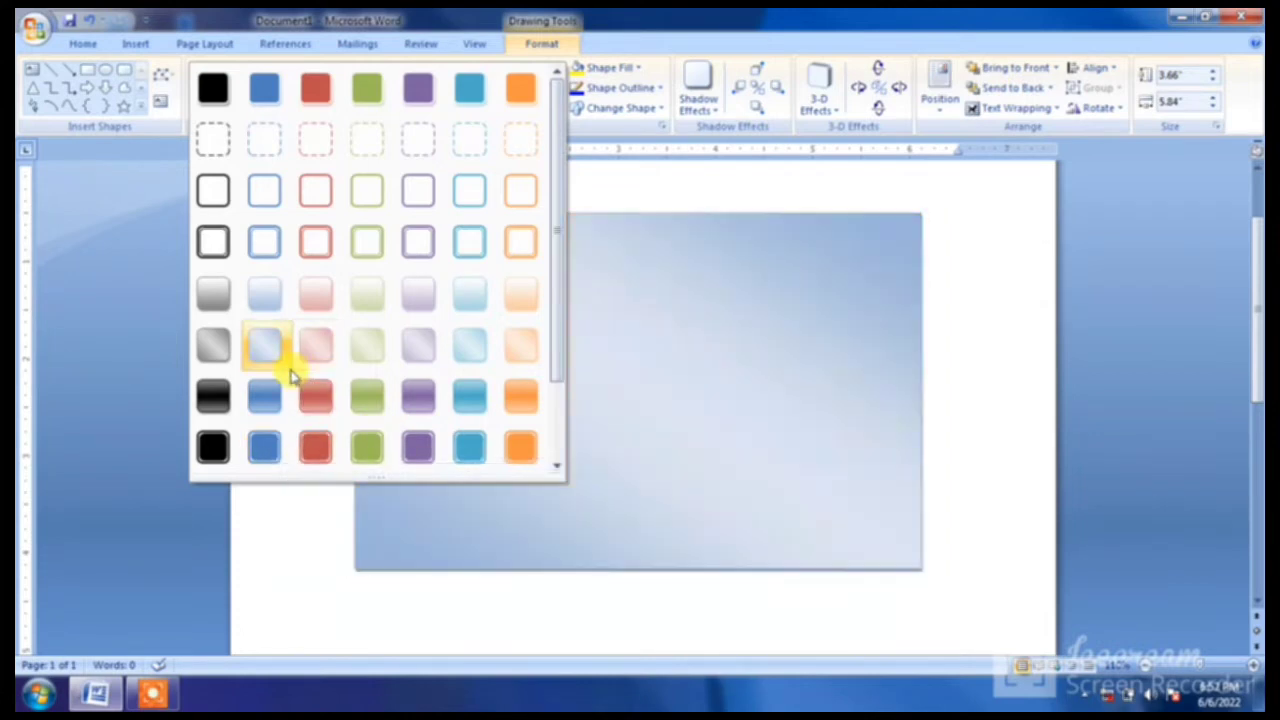
click(216, 242)
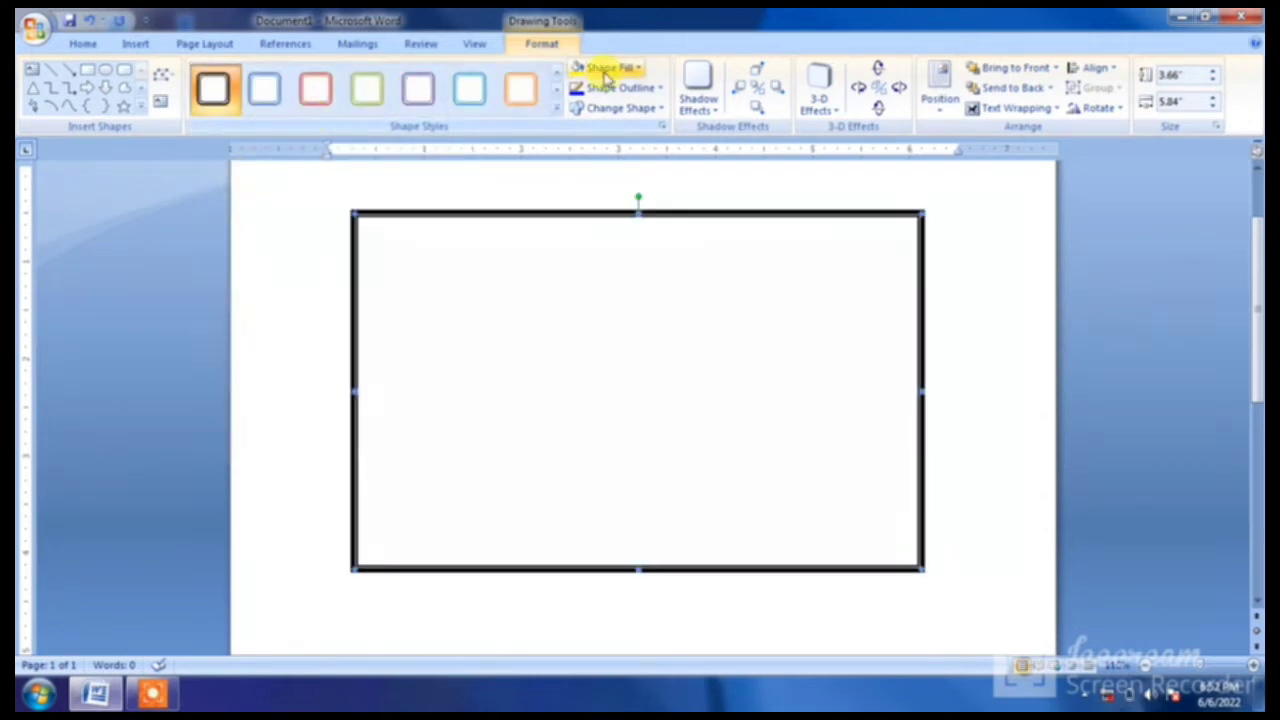
click(155, 47)
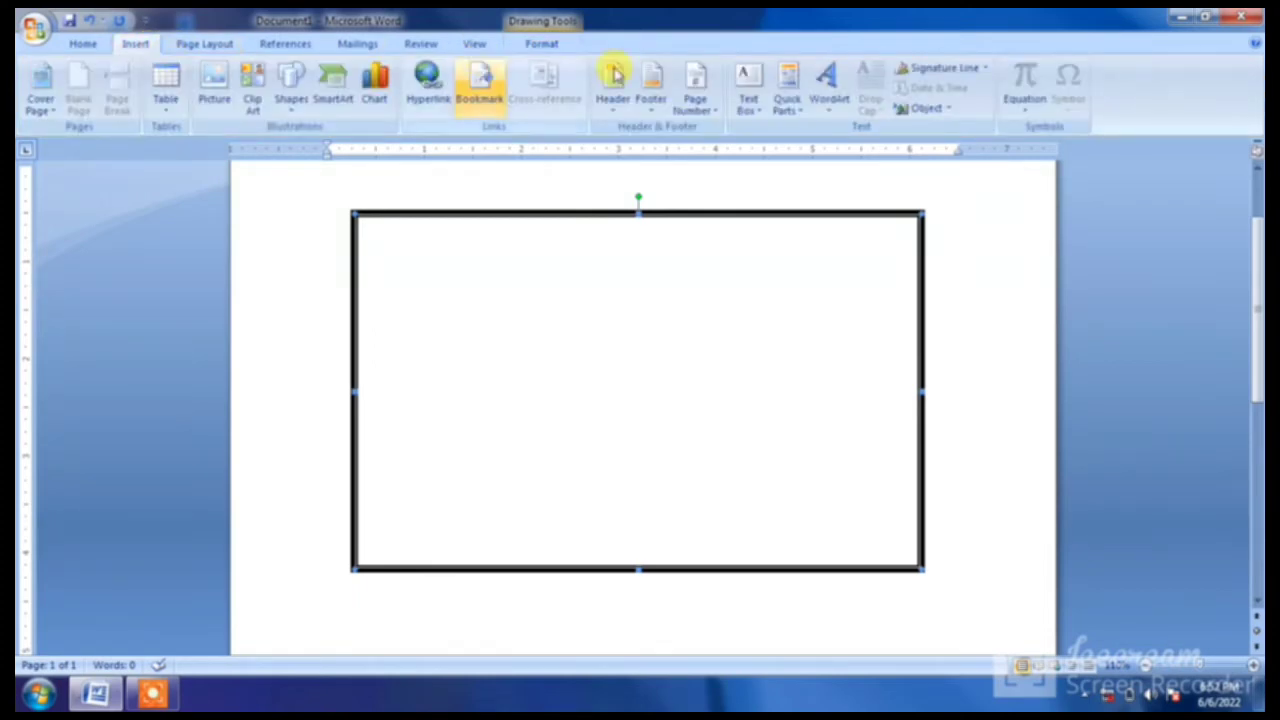
Step: Start a WordArt heading and enter the text 'Alish Computer Institute'
click(826, 101)
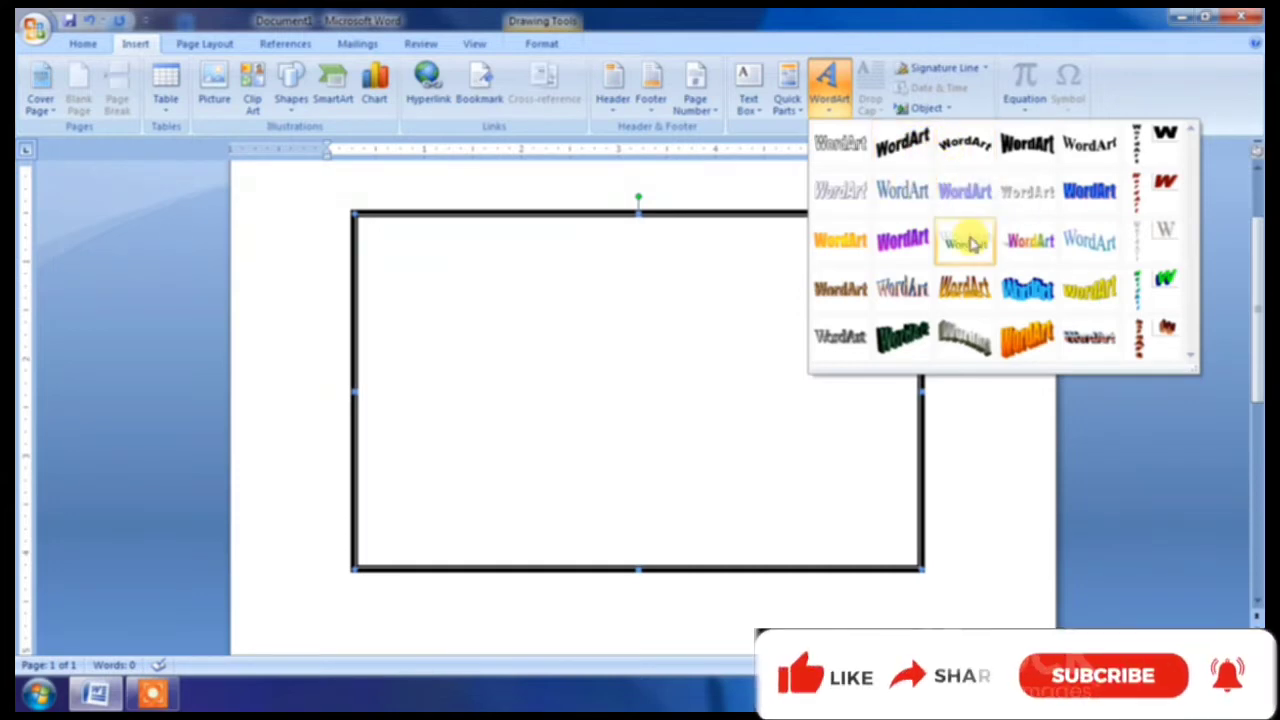
click(903, 191)
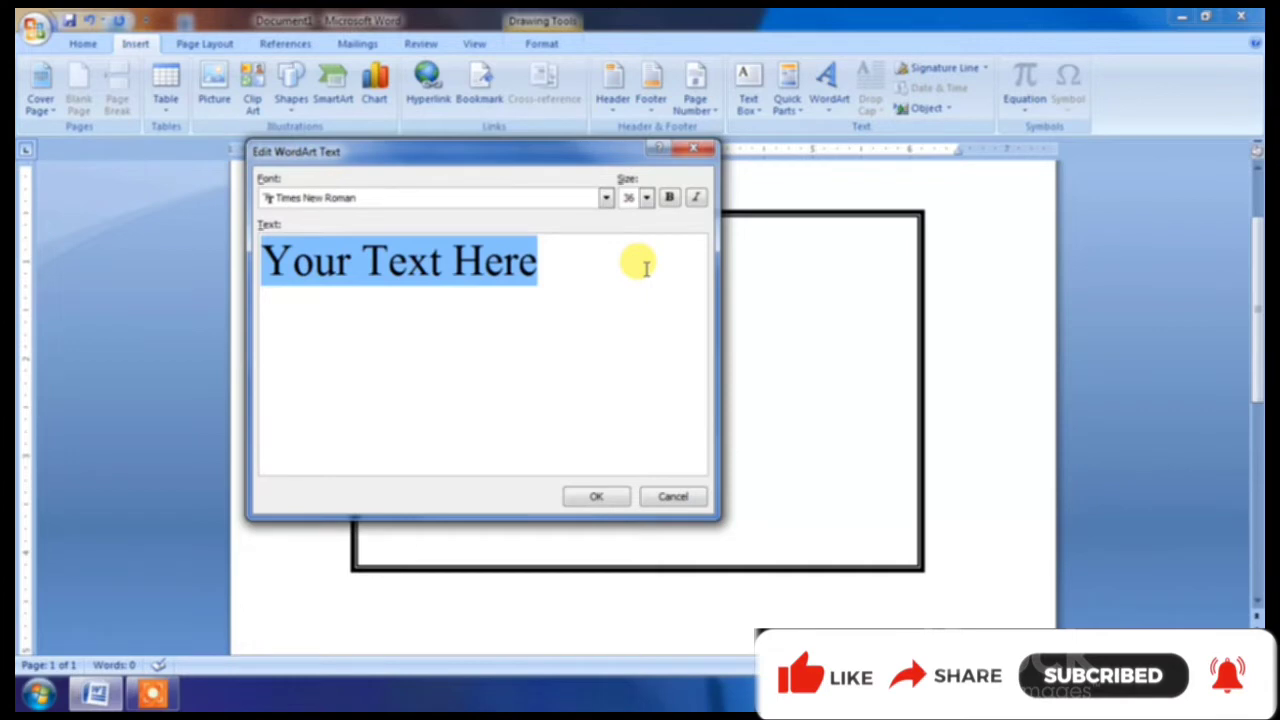
text(Alish Computer Inst)
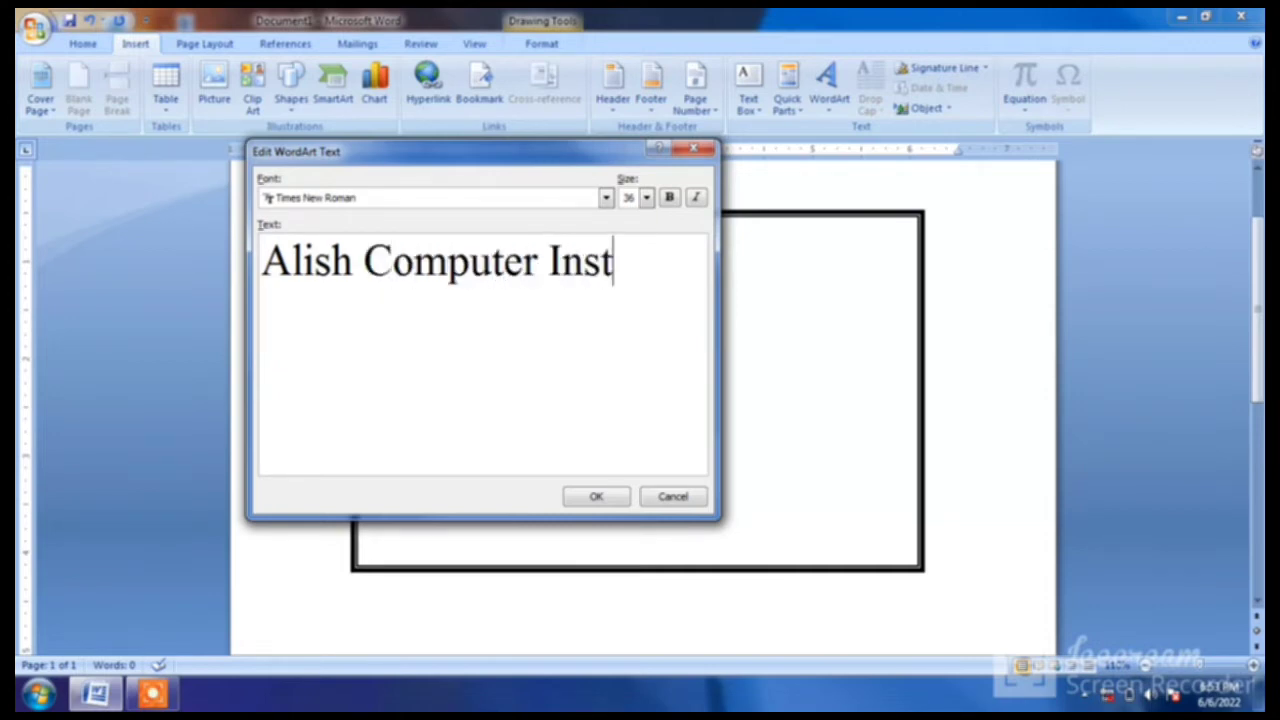
text(itute)
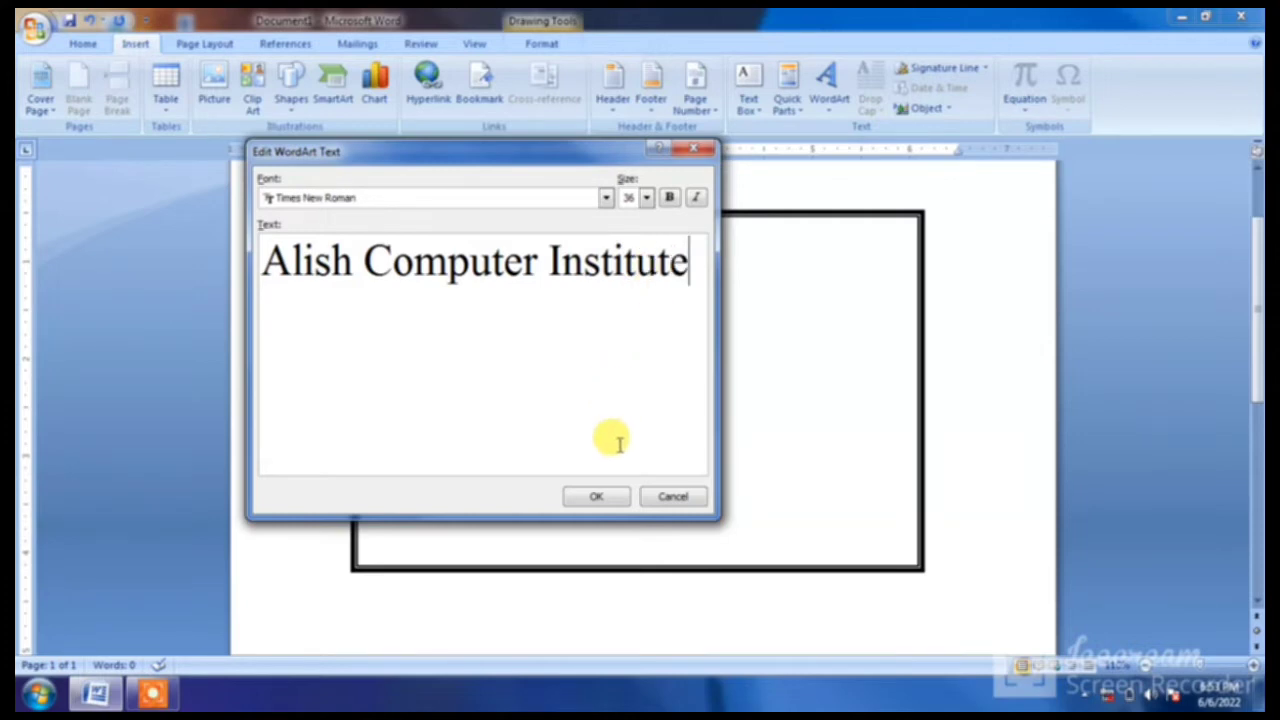
click(155, 697)
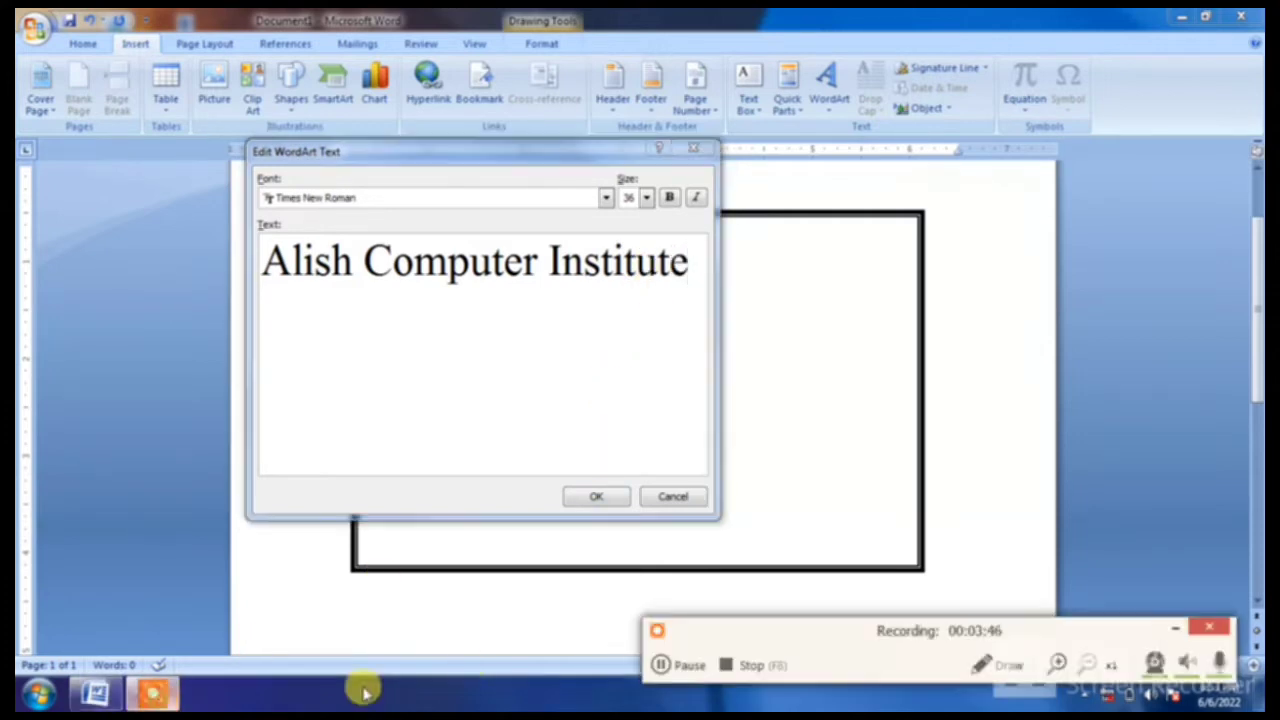
click(700, 664)
click(686, 665)
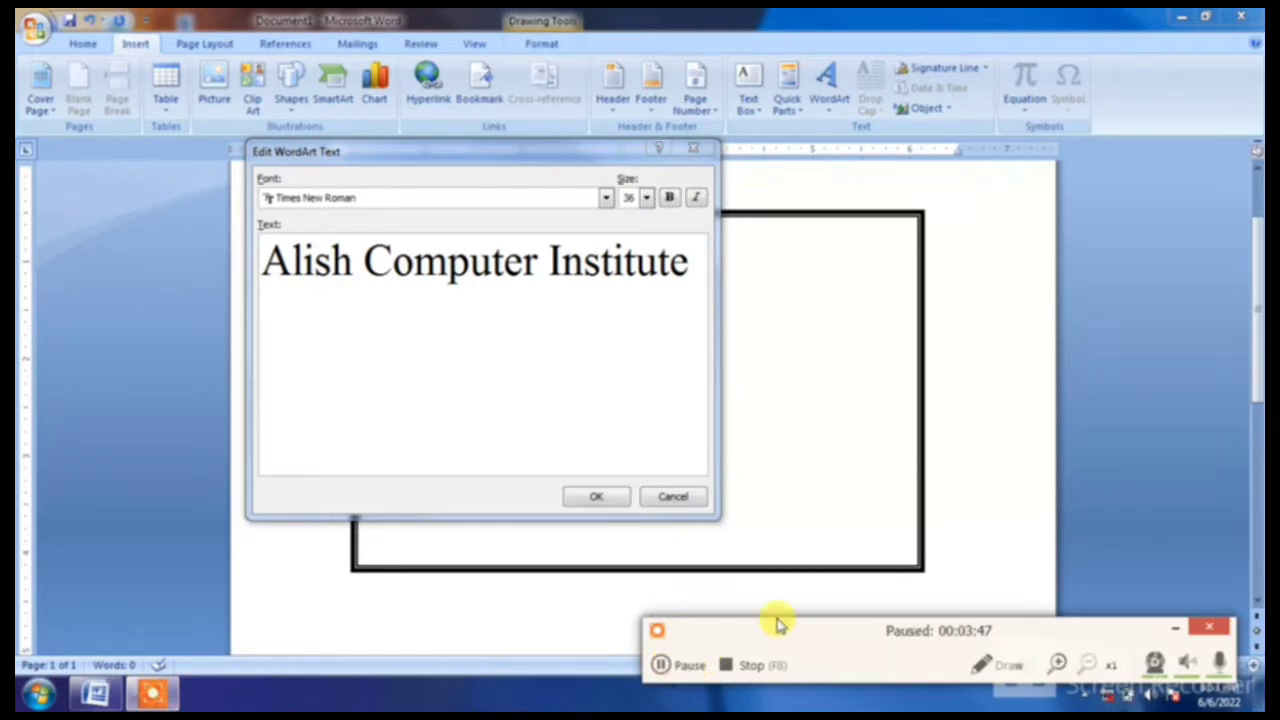
click(1179, 627)
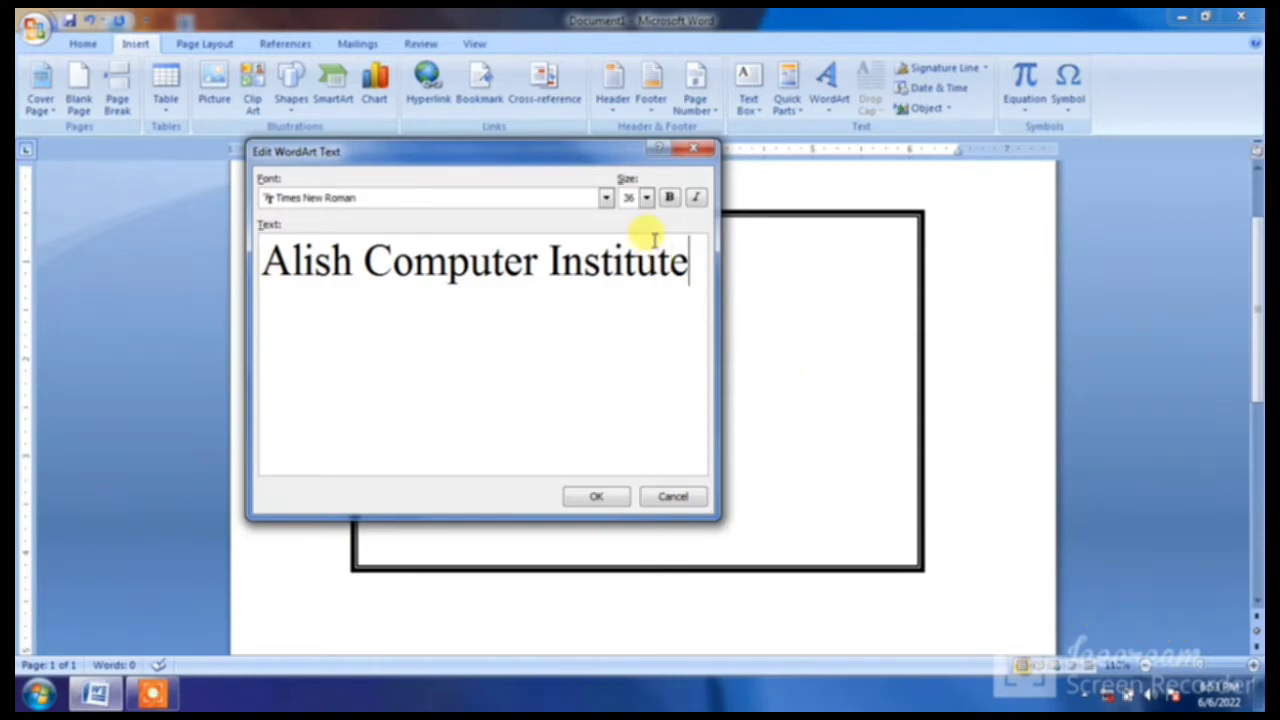
Step: Make the heading bold and preview Symbol, Tempus Sans ITC and Times New Roman fonts
click(669, 197)
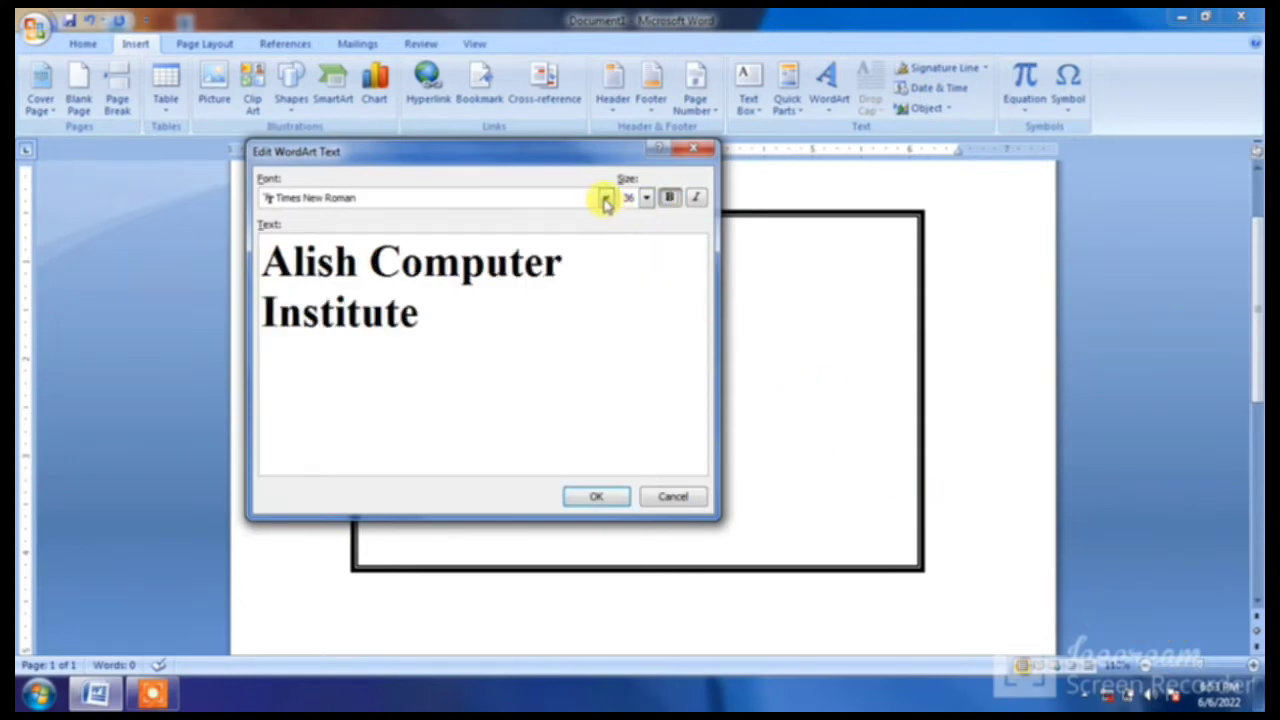
click(606, 198)
click(535, 245)
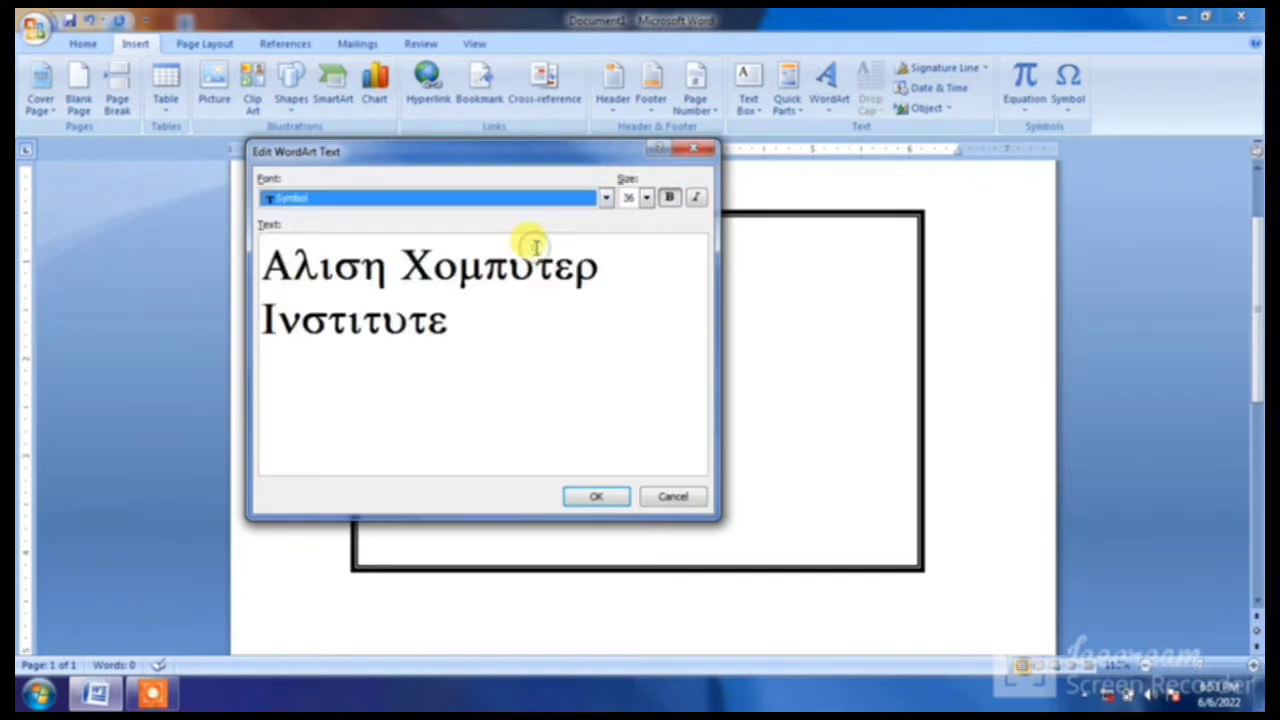
click(604, 205)
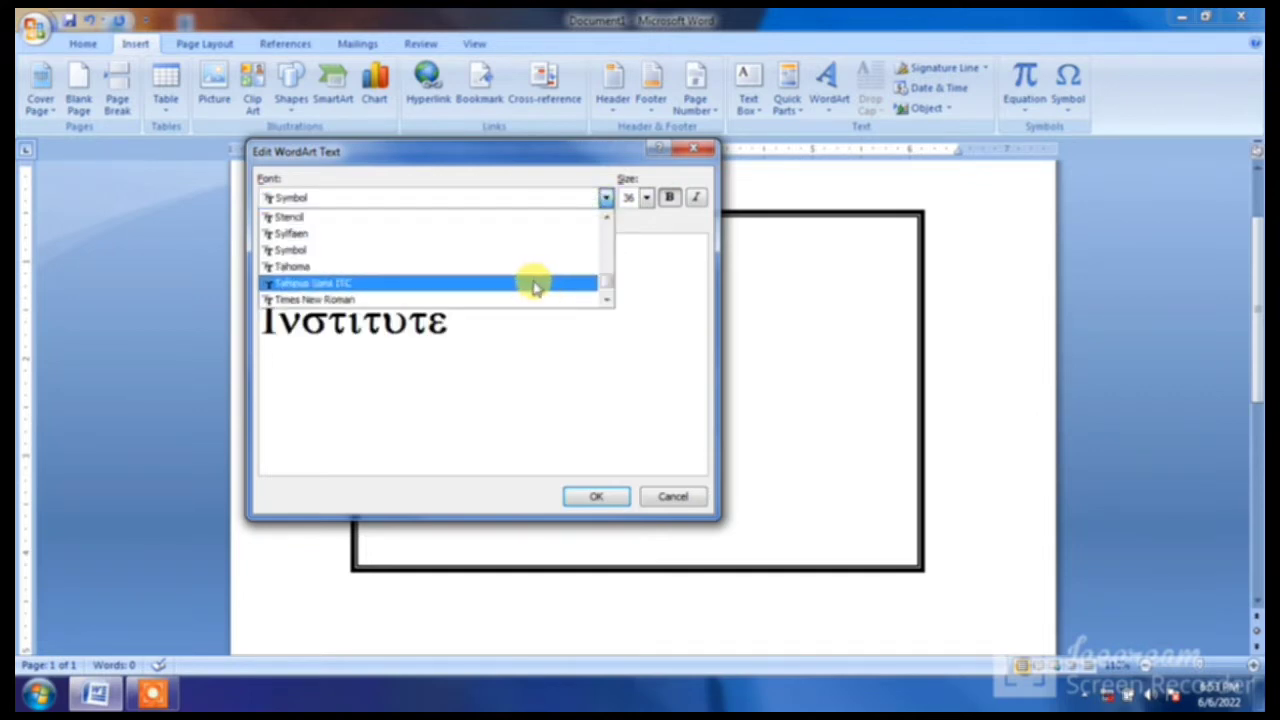
click(534, 280)
click(606, 198)
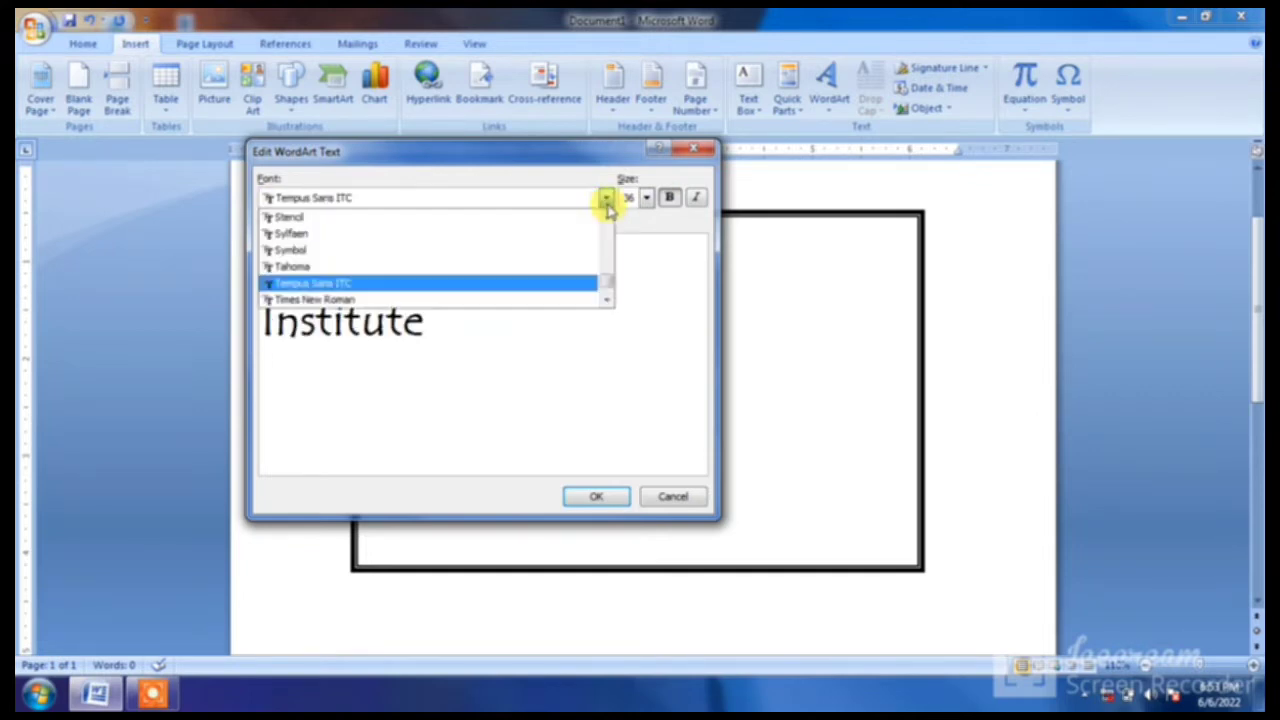
click(608, 298)
click(580, 283)
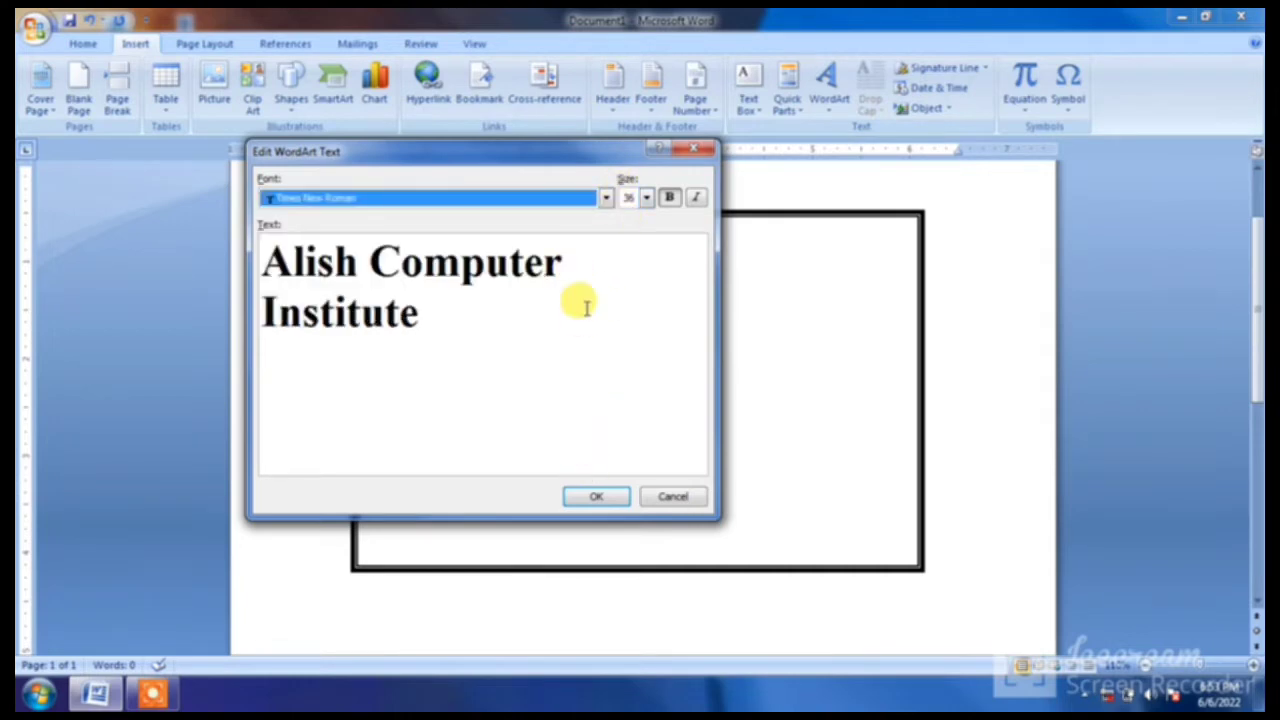
Step: Preview Simplified Arabic, Showcard Gothic, Snap ITC and Script MT Bold for the heading
click(604, 198)
click(606, 224)
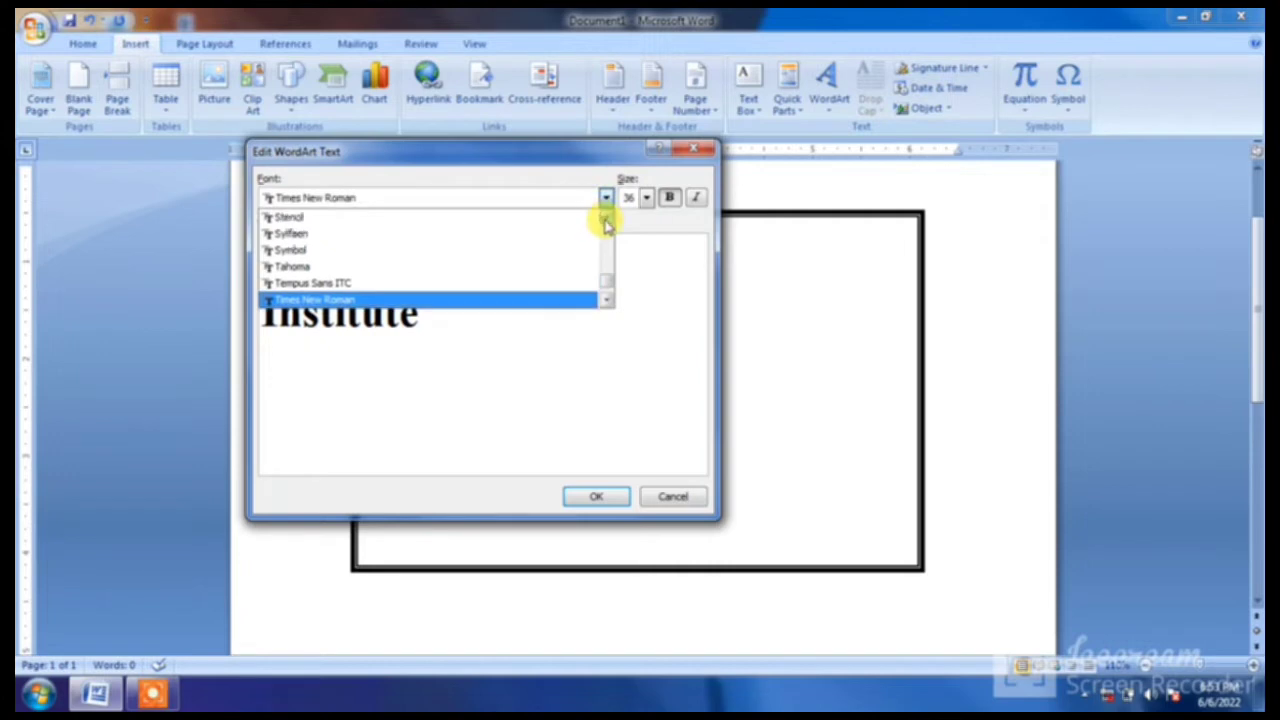
click(500, 251)
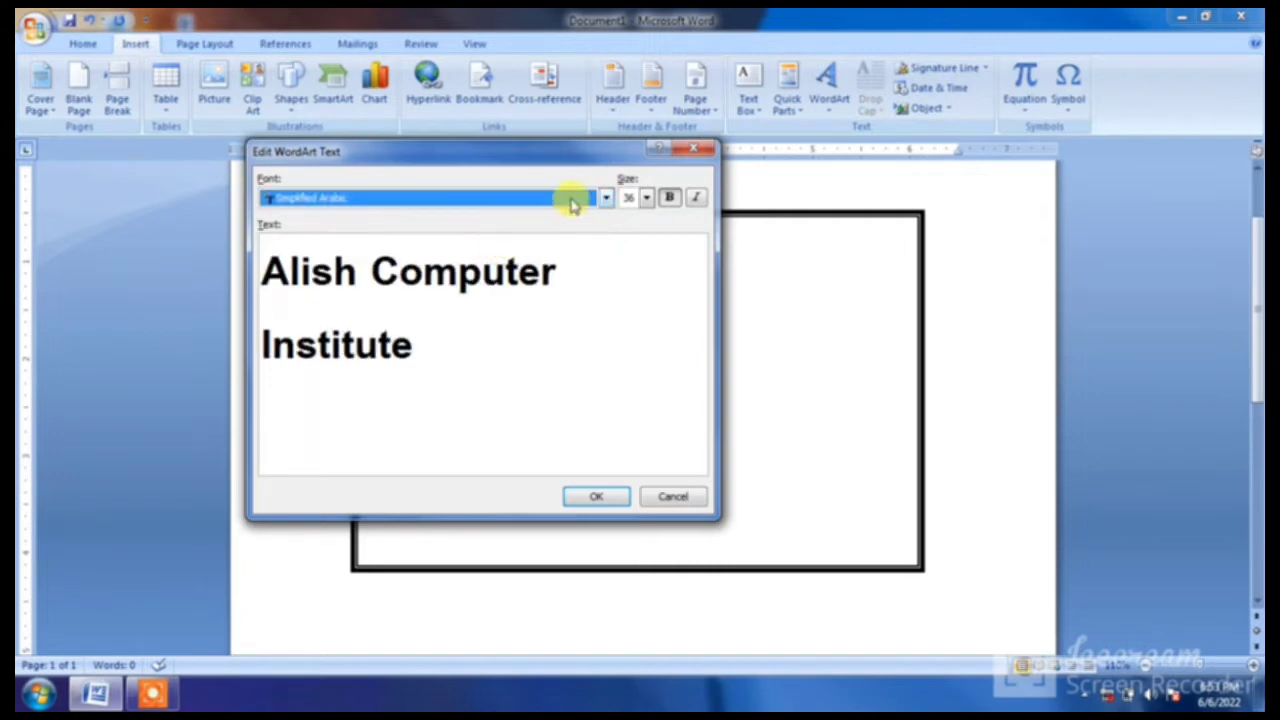
click(597, 200)
click(560, 224)
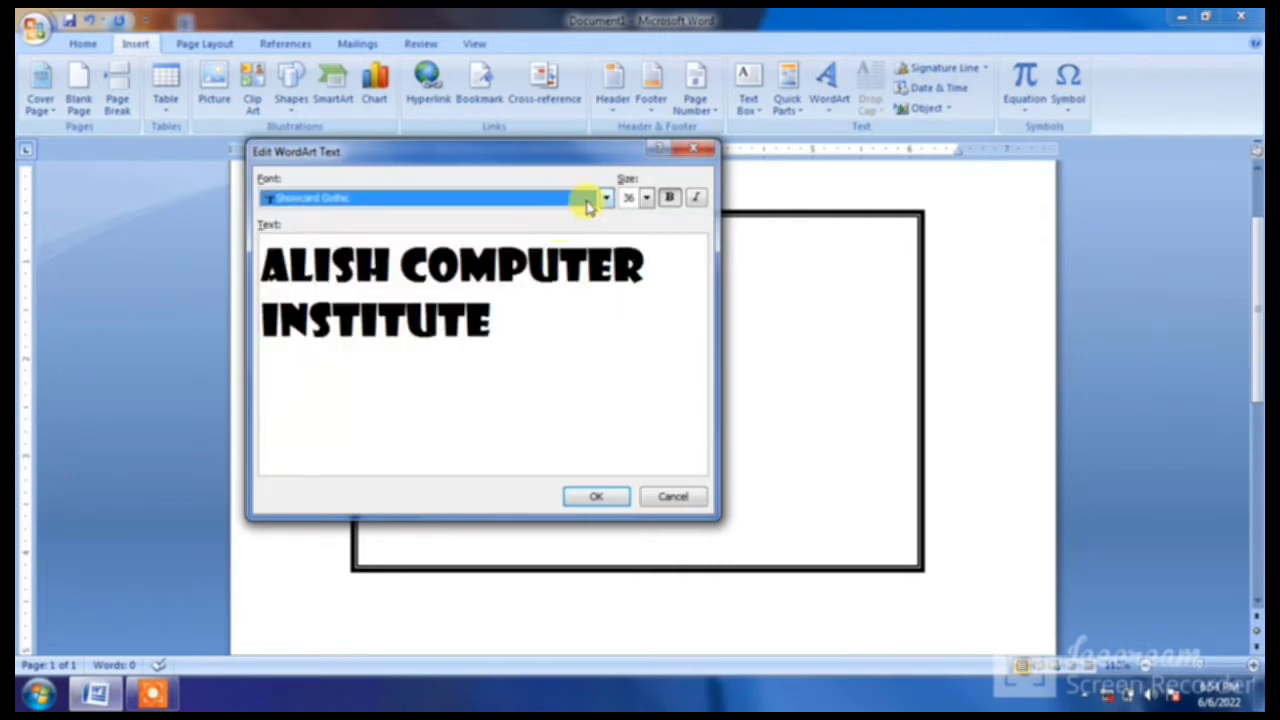
click(588, 203)
click(540, 283)
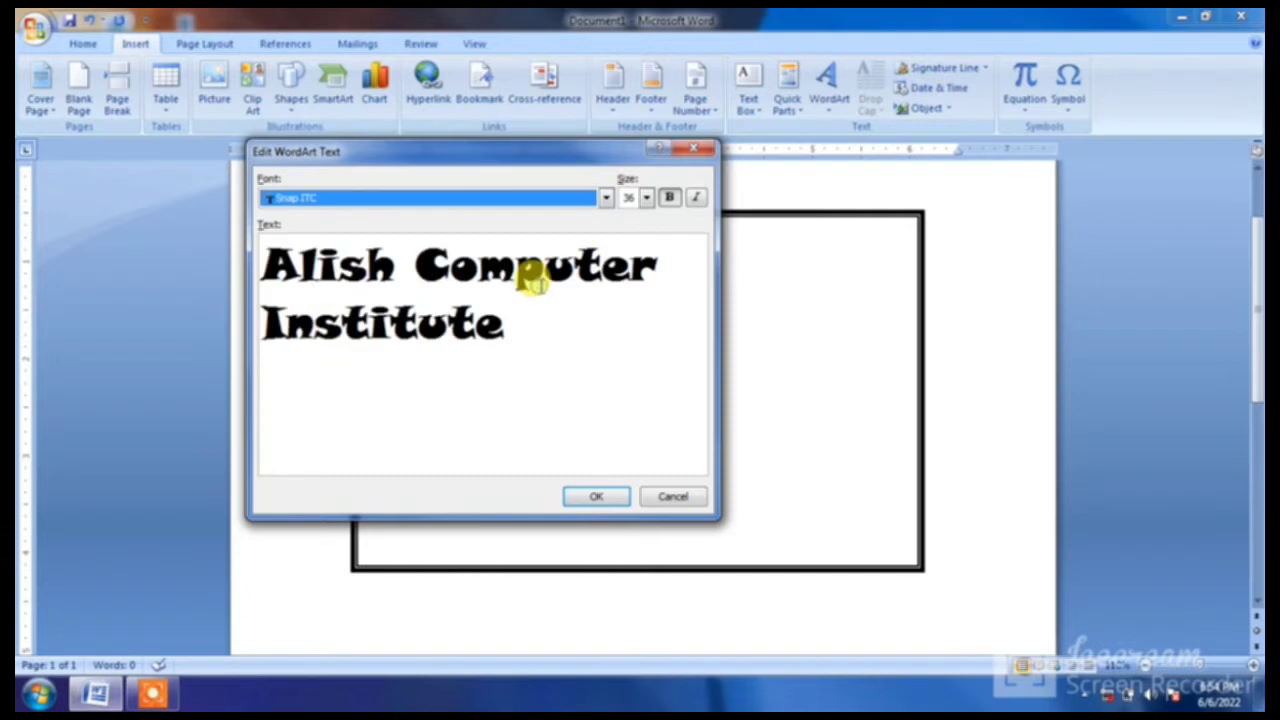
click(600, 203)
scroll(605, 203, up, 1)
scroll(605, 203, up, 2)
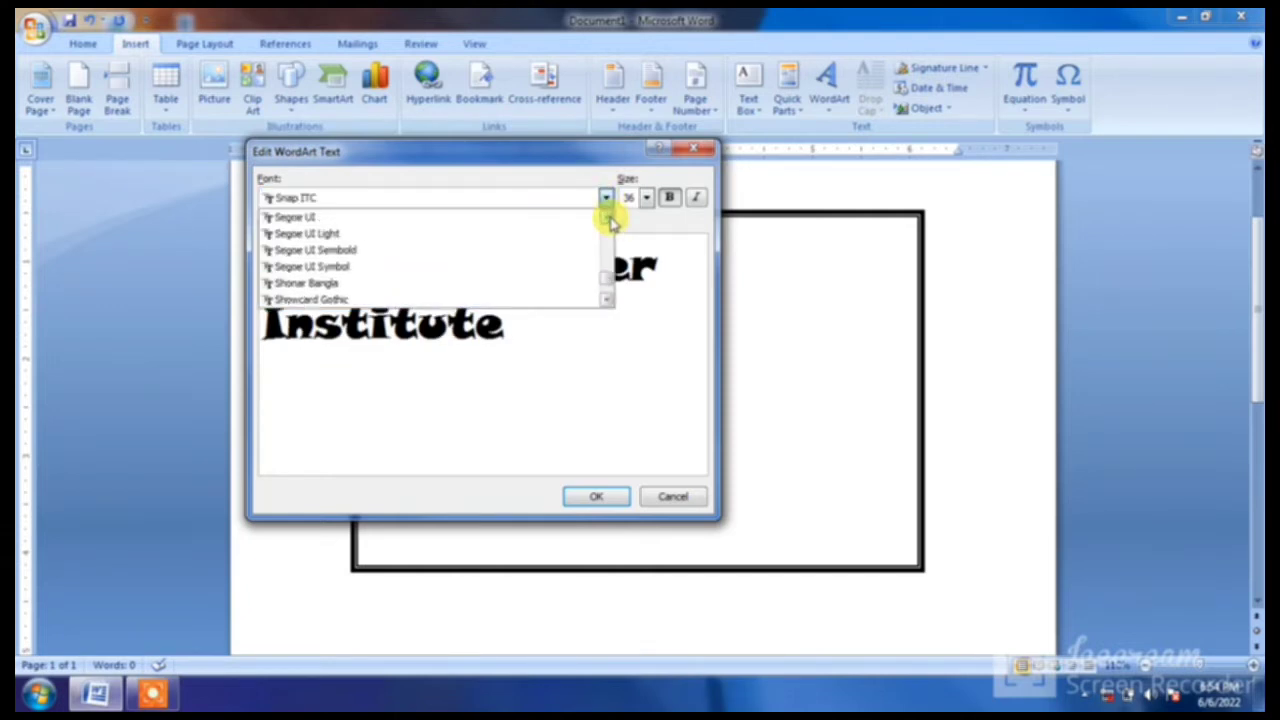
scroll(600, 210, up, 1)
click(560, 220)
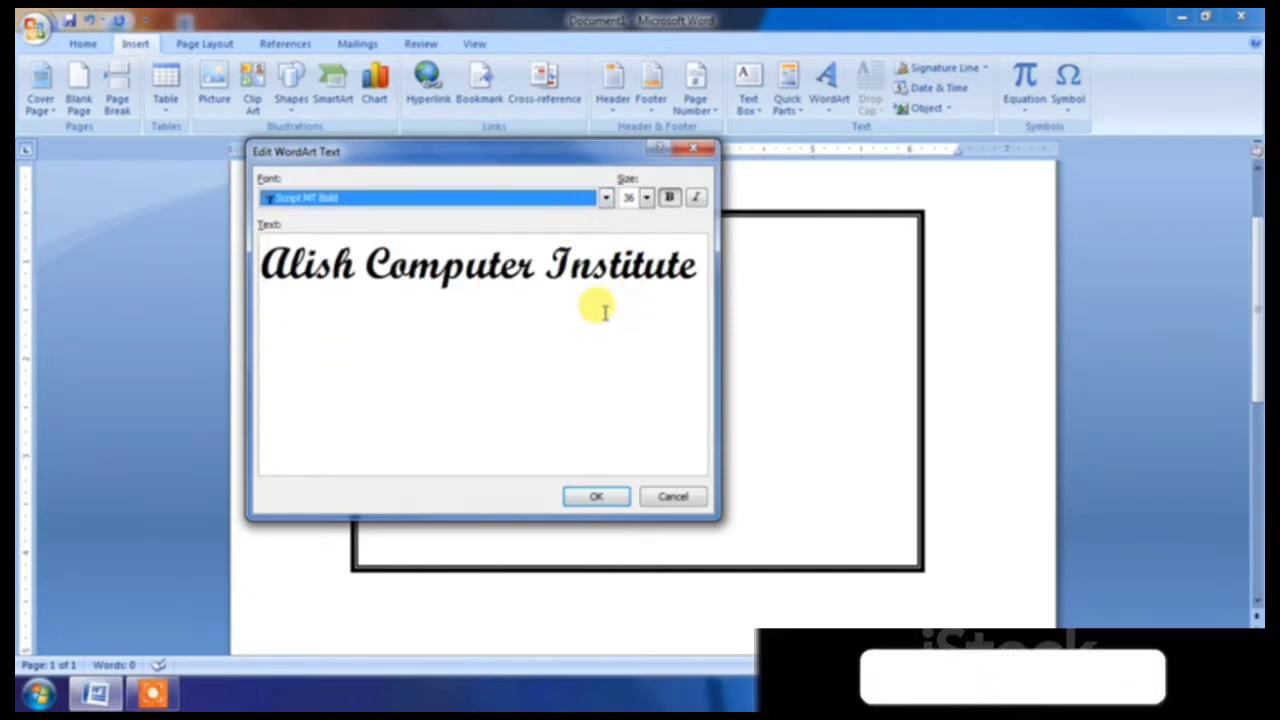
Step: Settle on Rockwell Extra Bold after trying Rockwell Condensed, and insert the WordArt heading
click(605, 200)
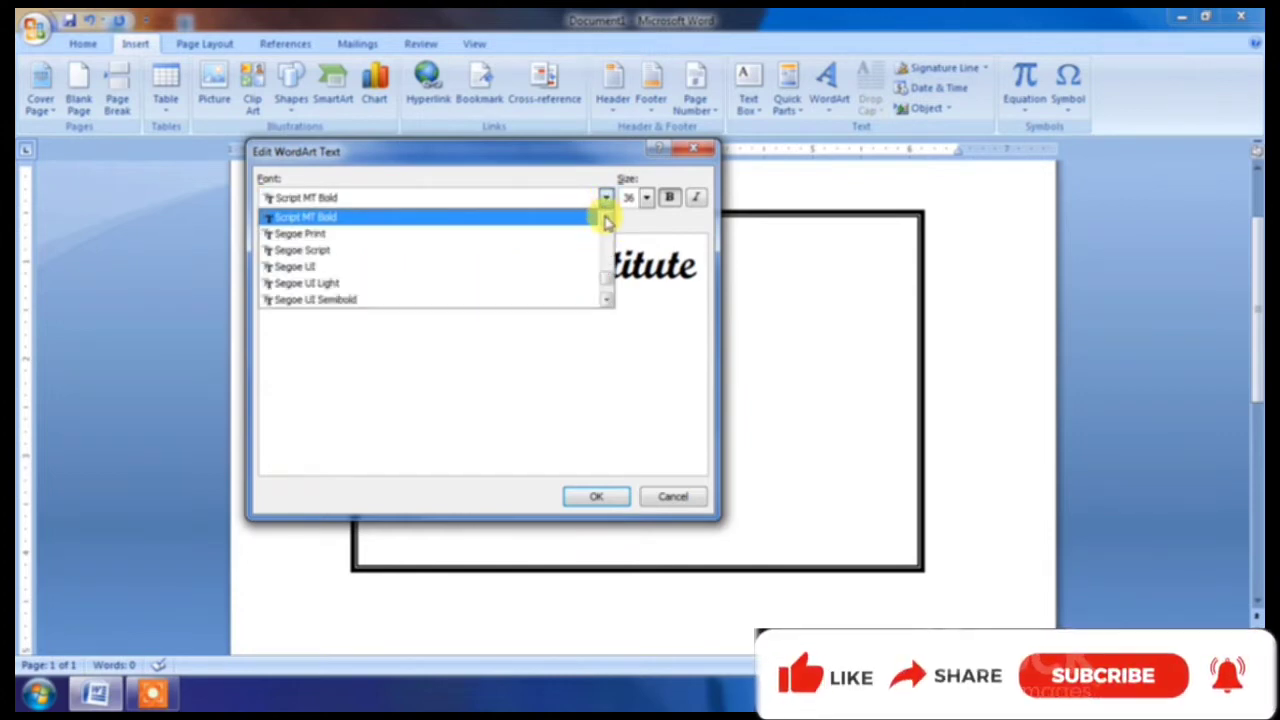
scroll(606, 210, up, 2)
scroll(590, 225, up, 1)
click(577, 233)
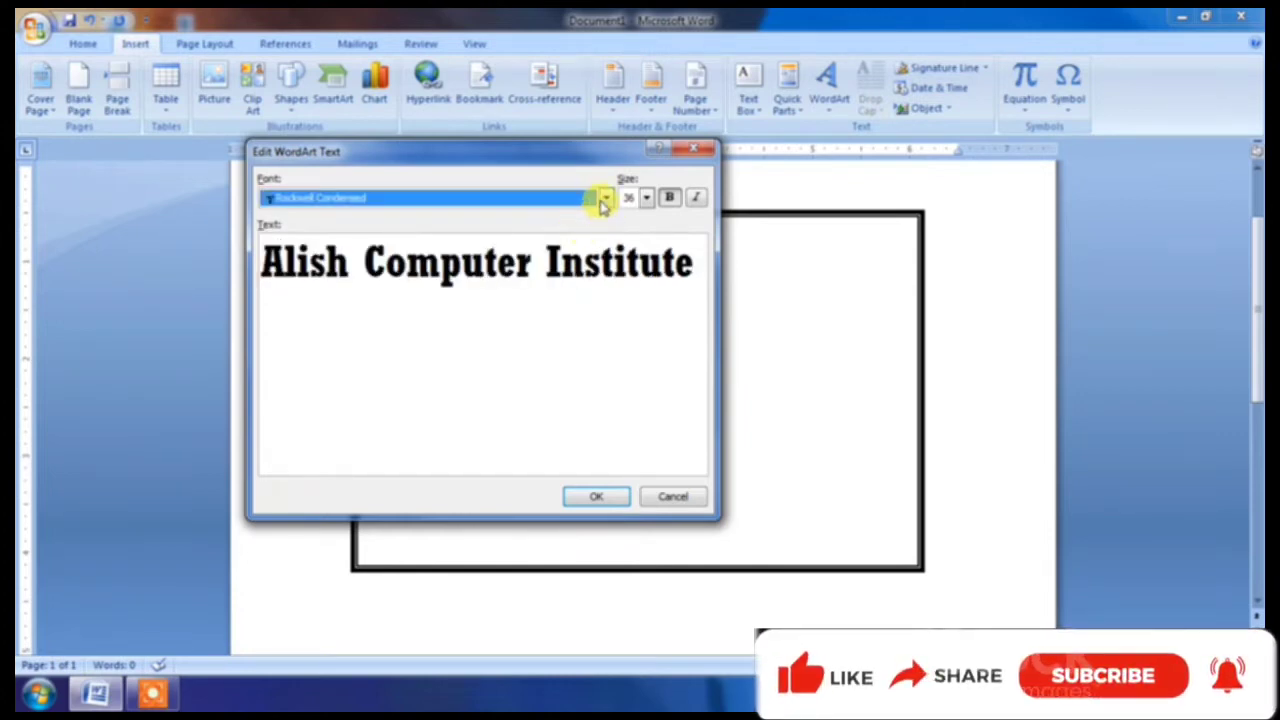
click(603, 200)
click(571, 249)
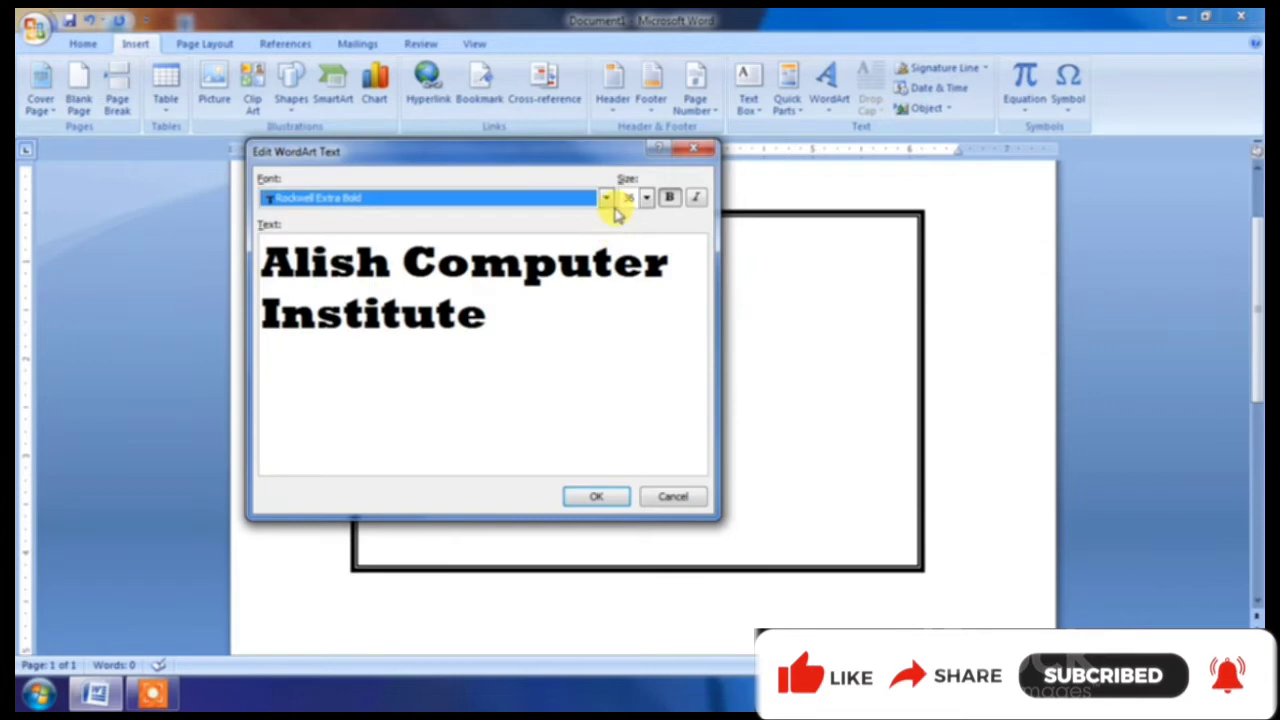
click(596, 498)
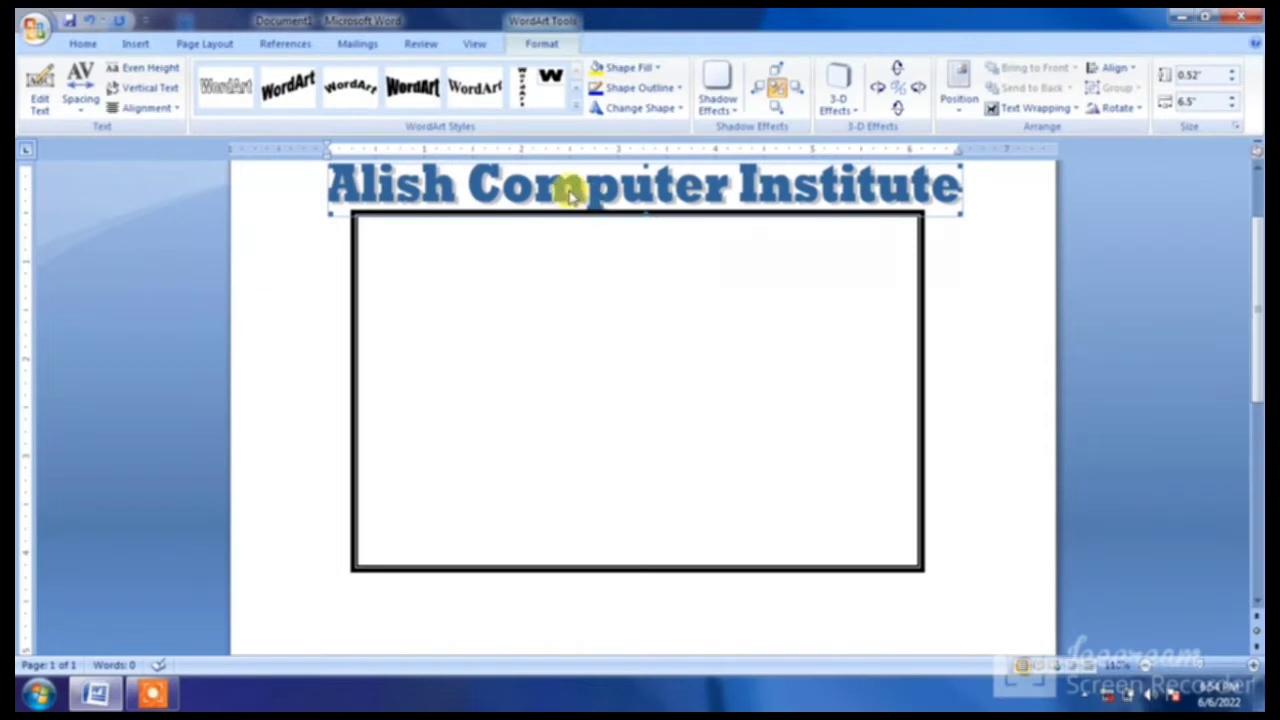
drag(570, 195, 566, 260)
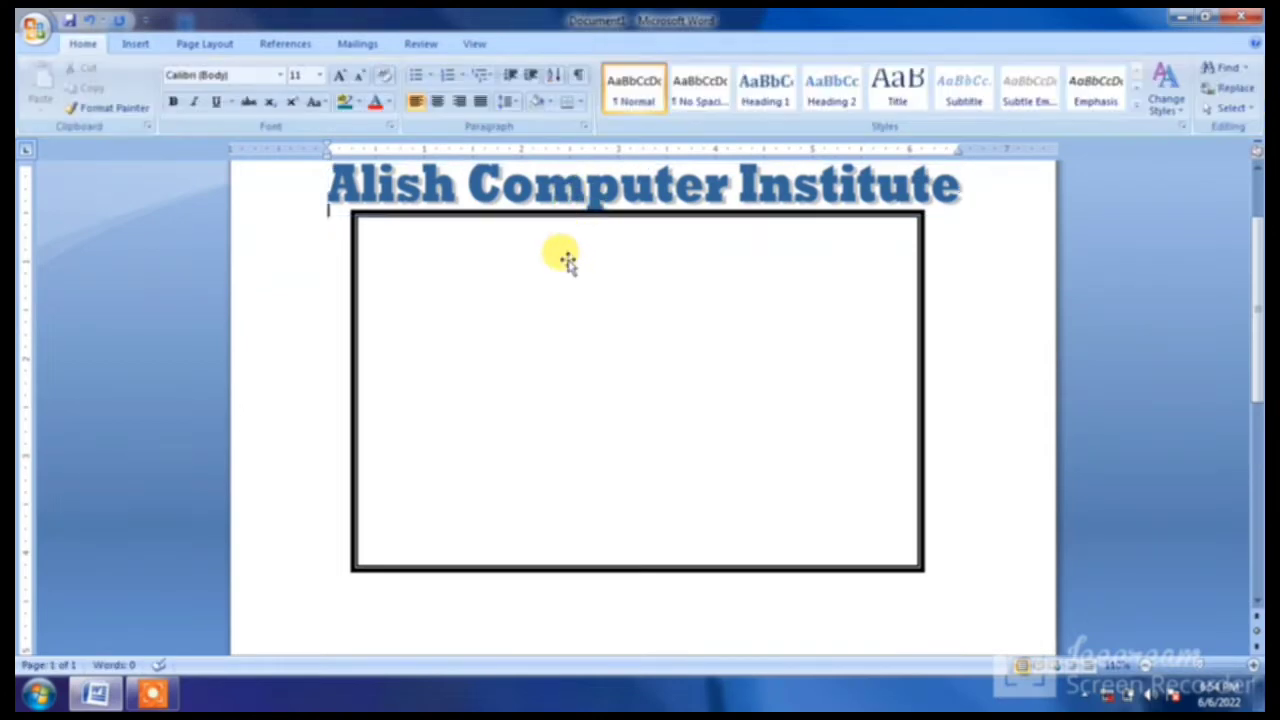
click(557, 199)
drag(558, 202, 561, 253)
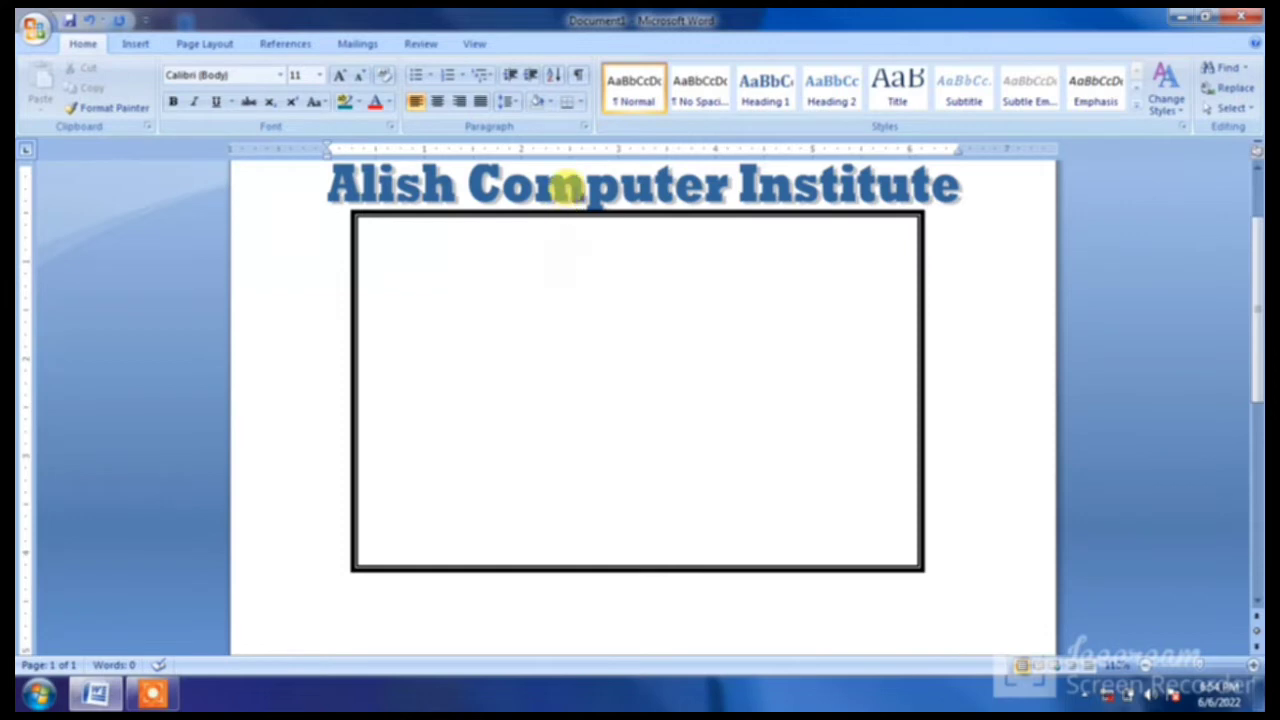
click(563, 186)
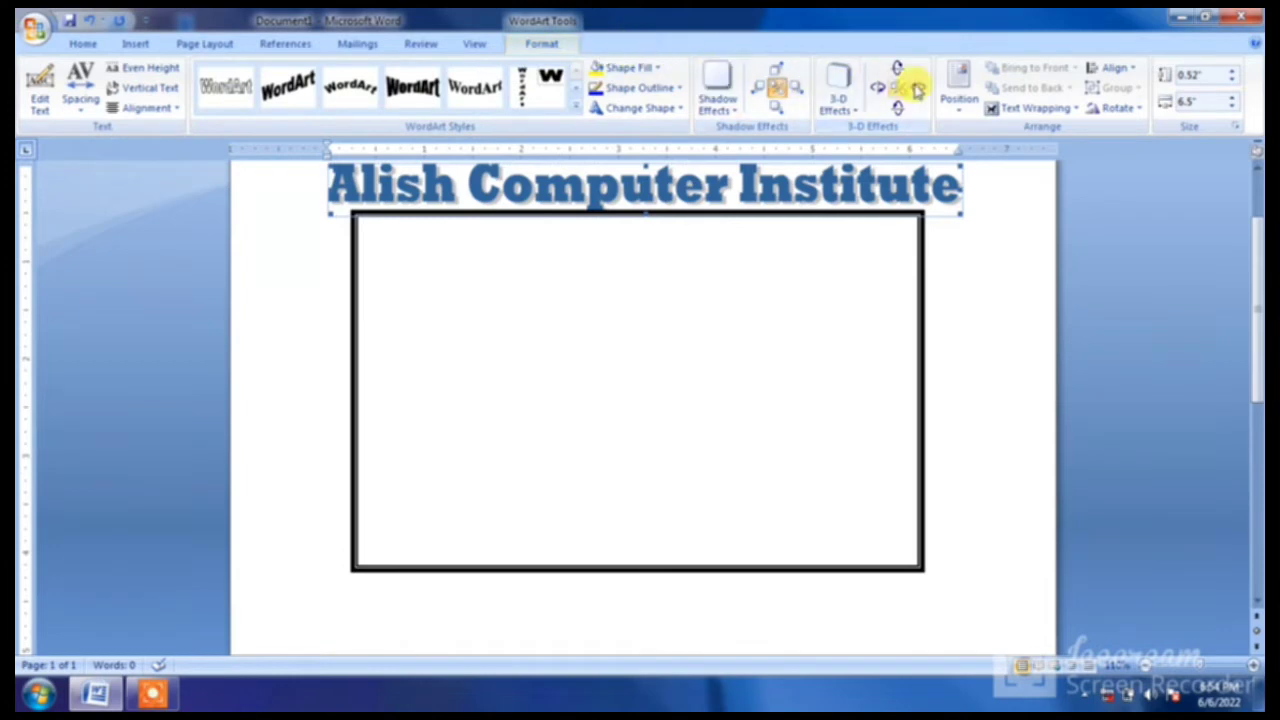
Step: Set Square wrapping and place the heading, narrowed to 0.37" by 5.18", inside the card top
click(1038, 110)
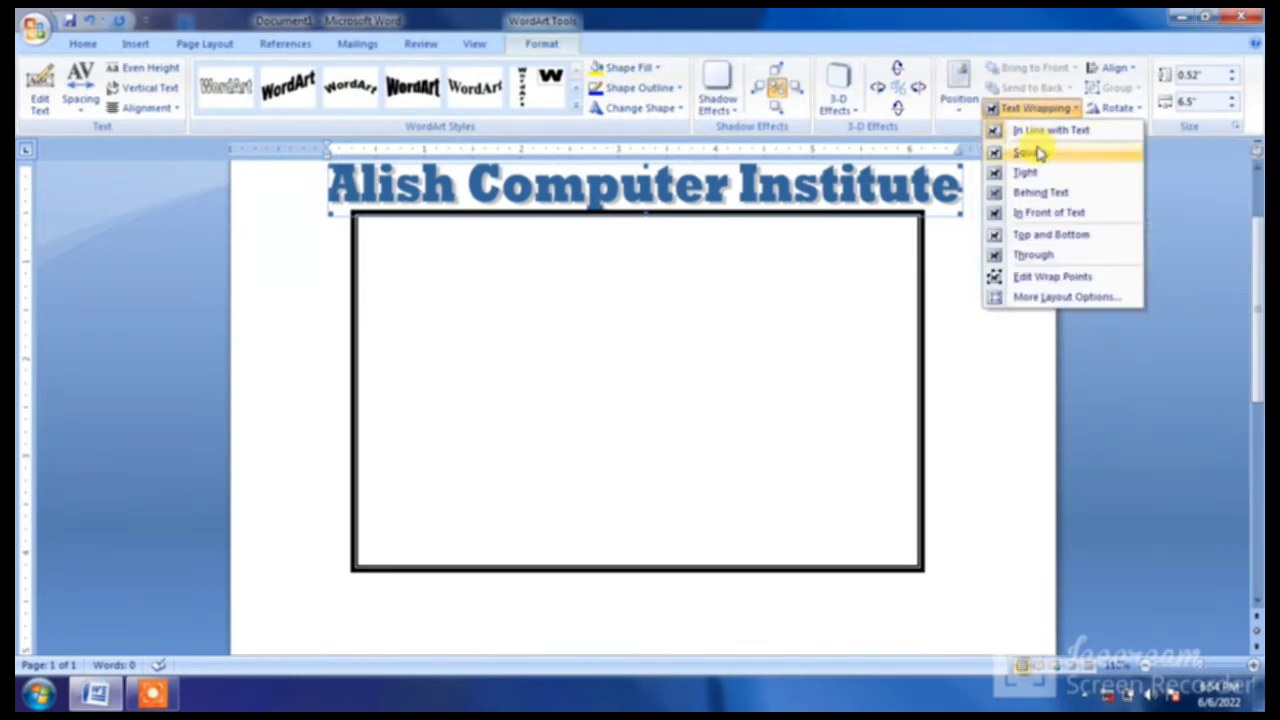
click(1036, 152)
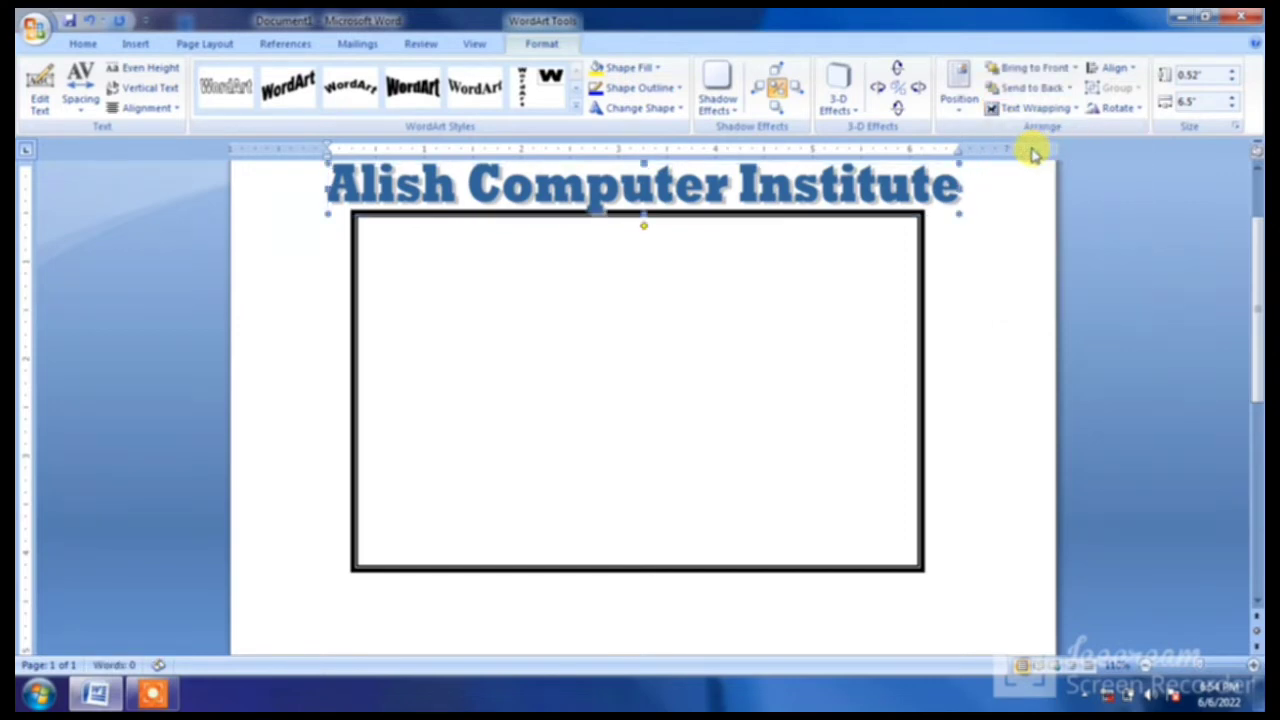
drag(918, 192, 905, 255)
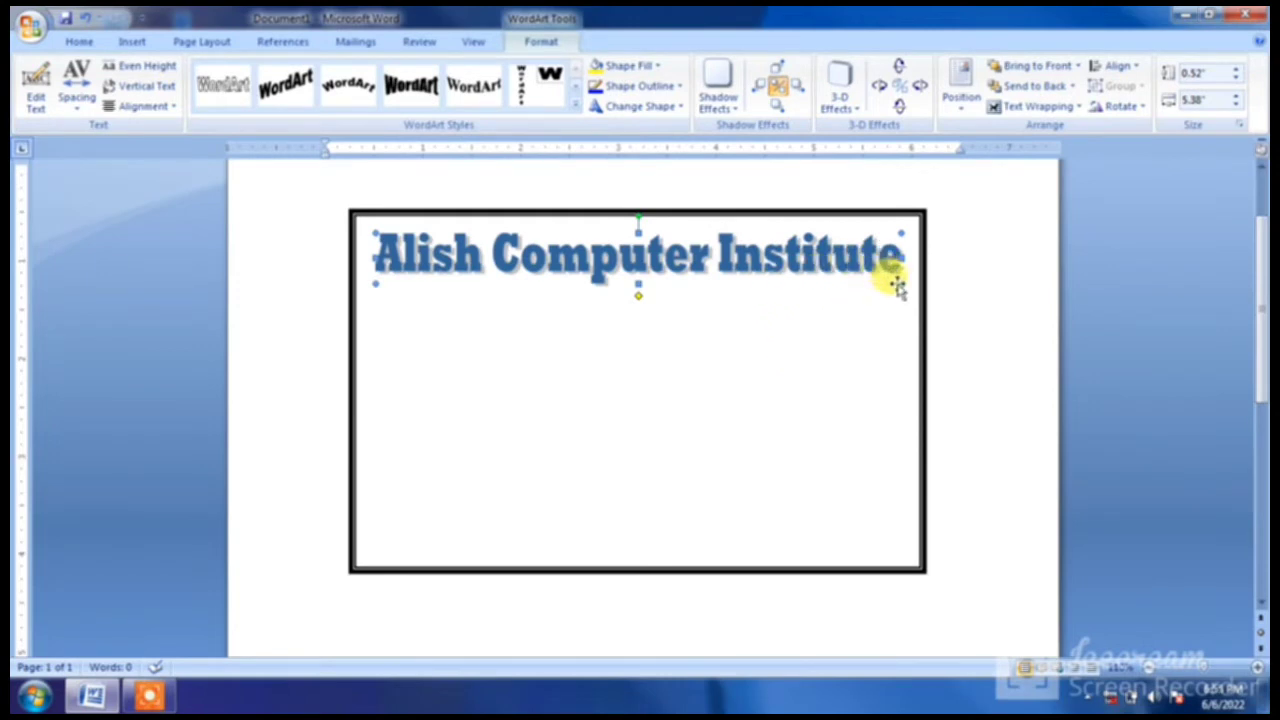
mouse_move(871, 257)
mouse_down()
mouse_move(885, 262)
mouse_move(857, 277)
mouse_move(869, 272)
mouse_up()
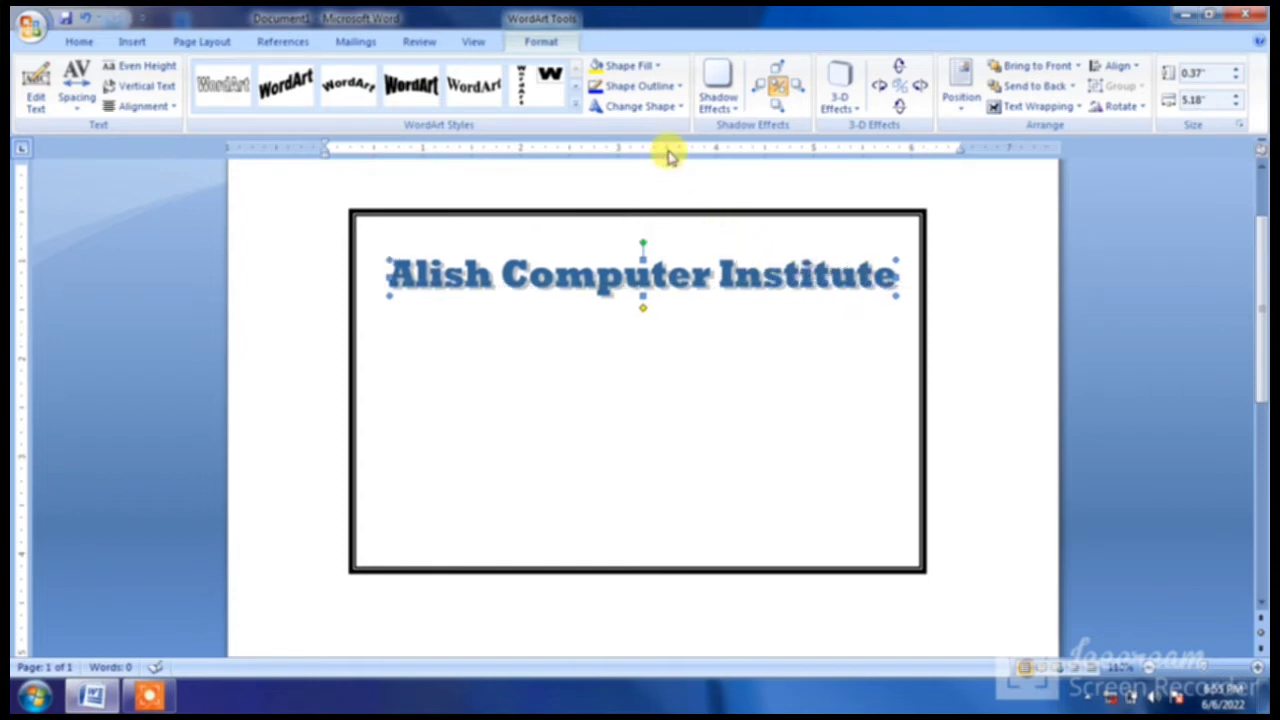
Step: Fill the heading red and give it a thicker black outline
click(640, 66)
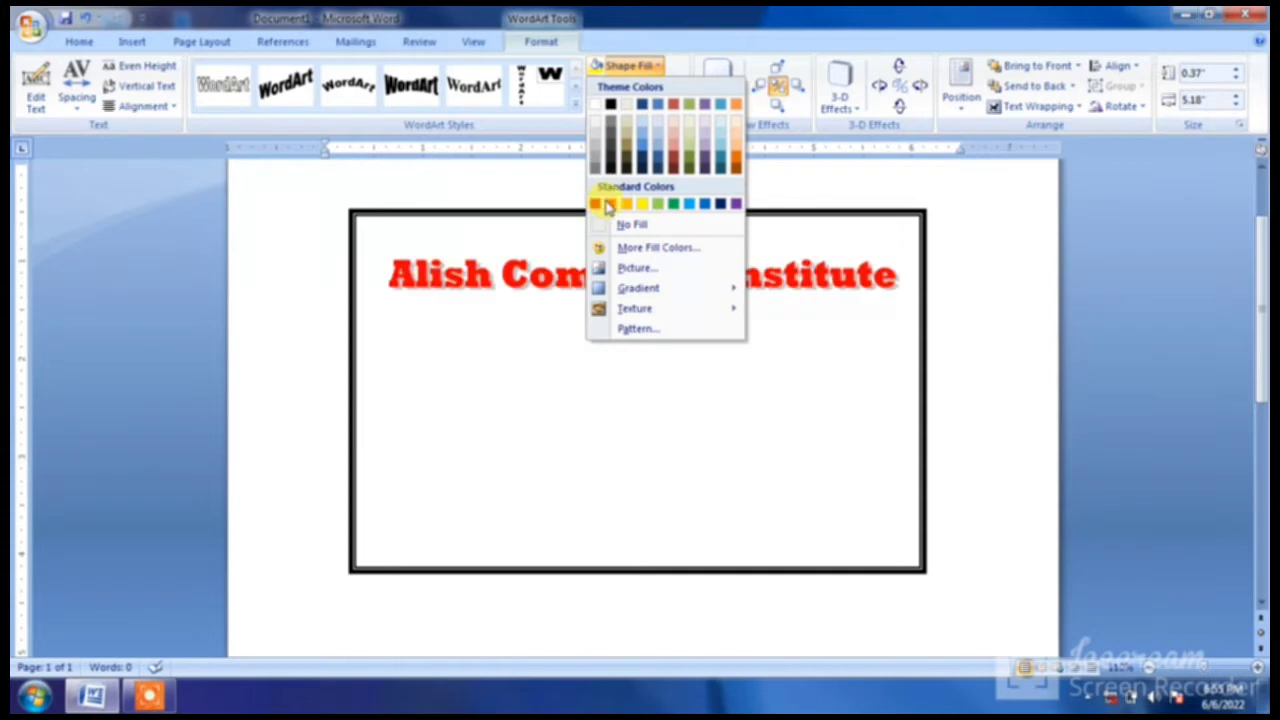
click(607, 205)
click(643, 87)
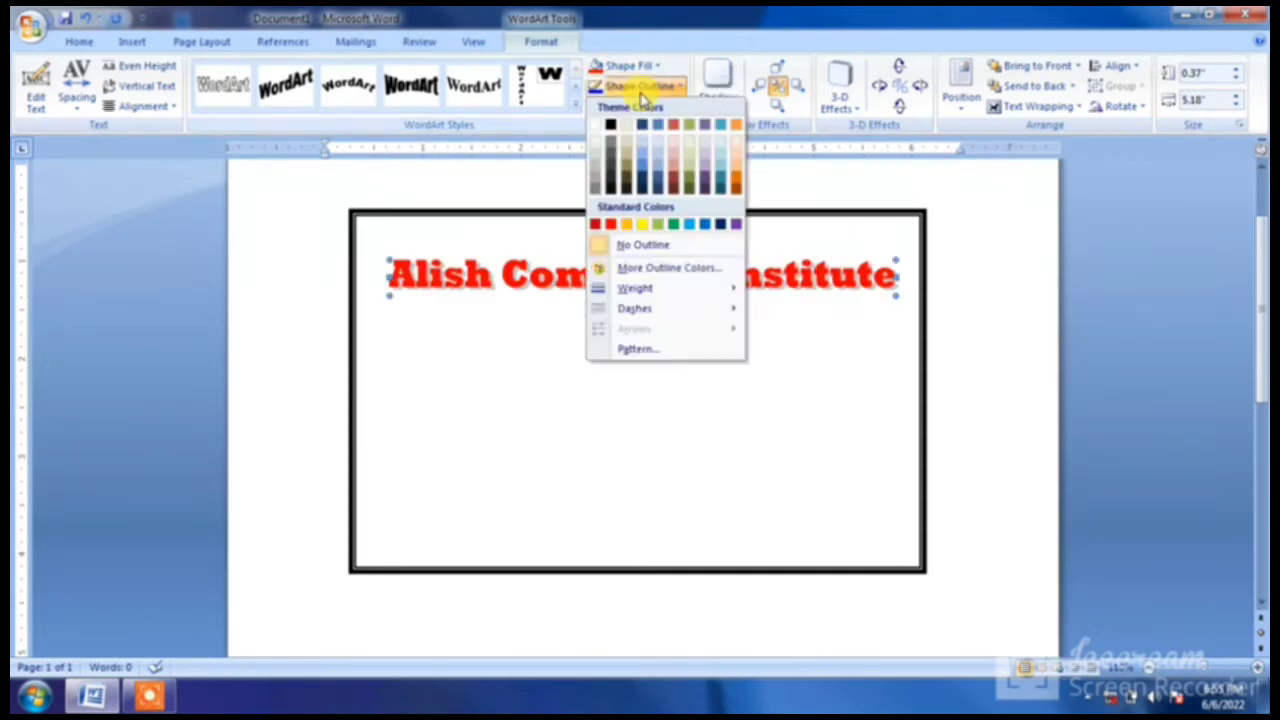
click(610, 125)
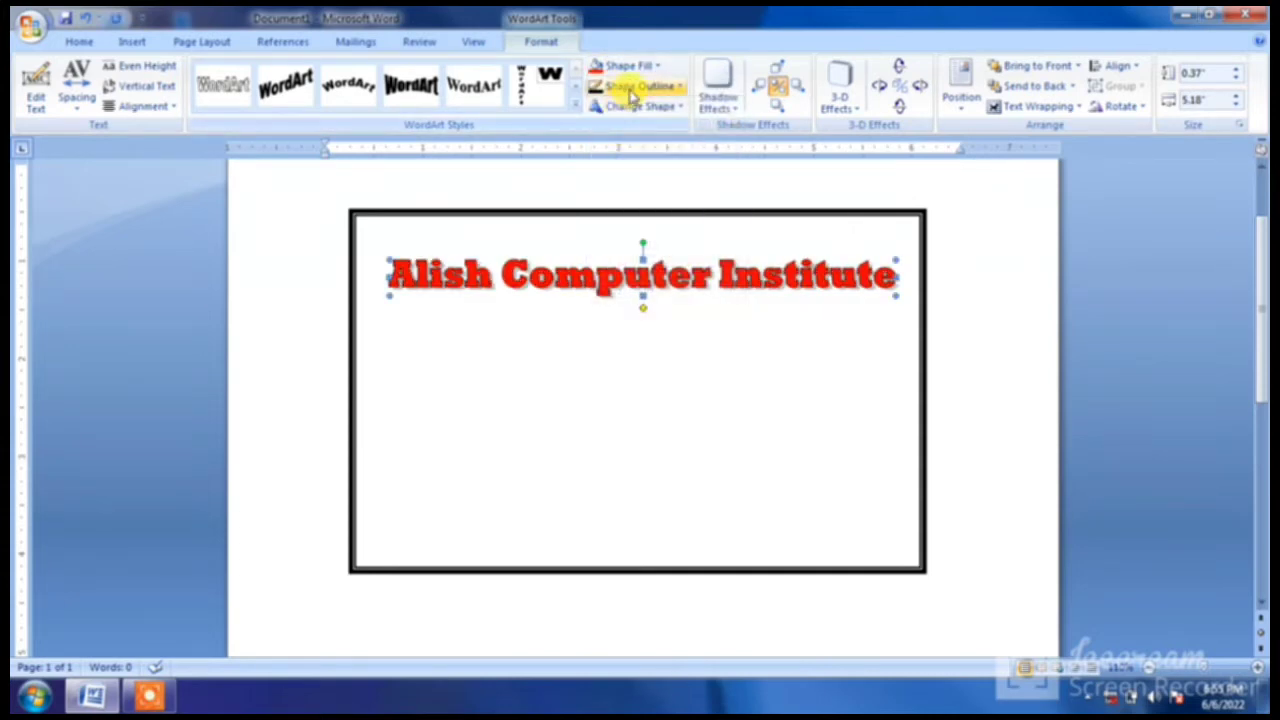
click(632, 90)
mouse_move(674, 289)
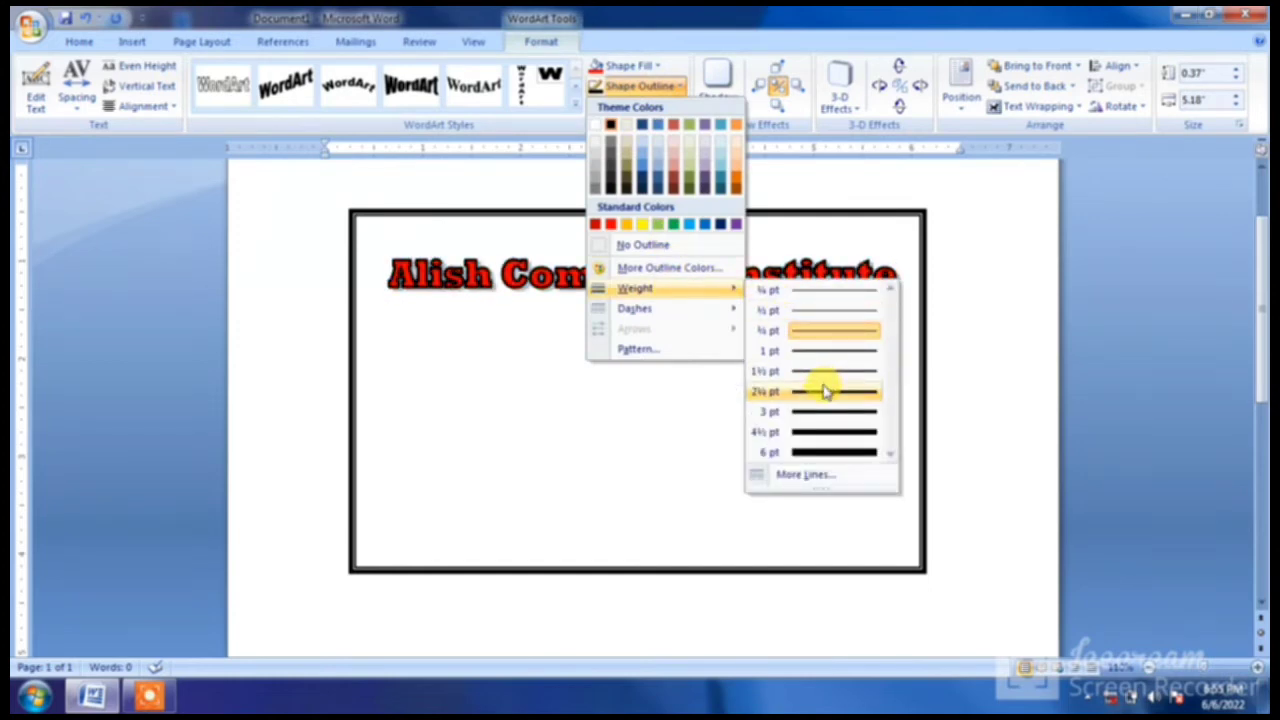
click(821, 386)
Step: Bring up the More Gradients fill settings for the heading
click(645, 68)
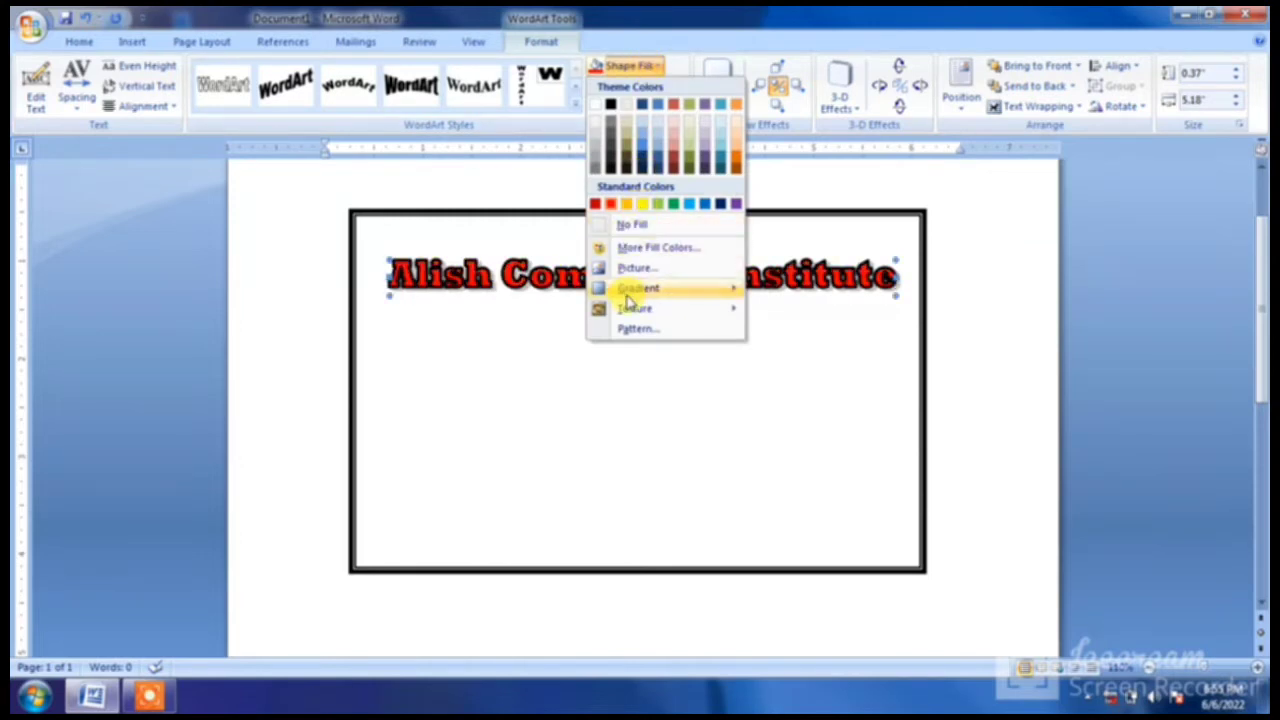
mouse_move(640, 288)
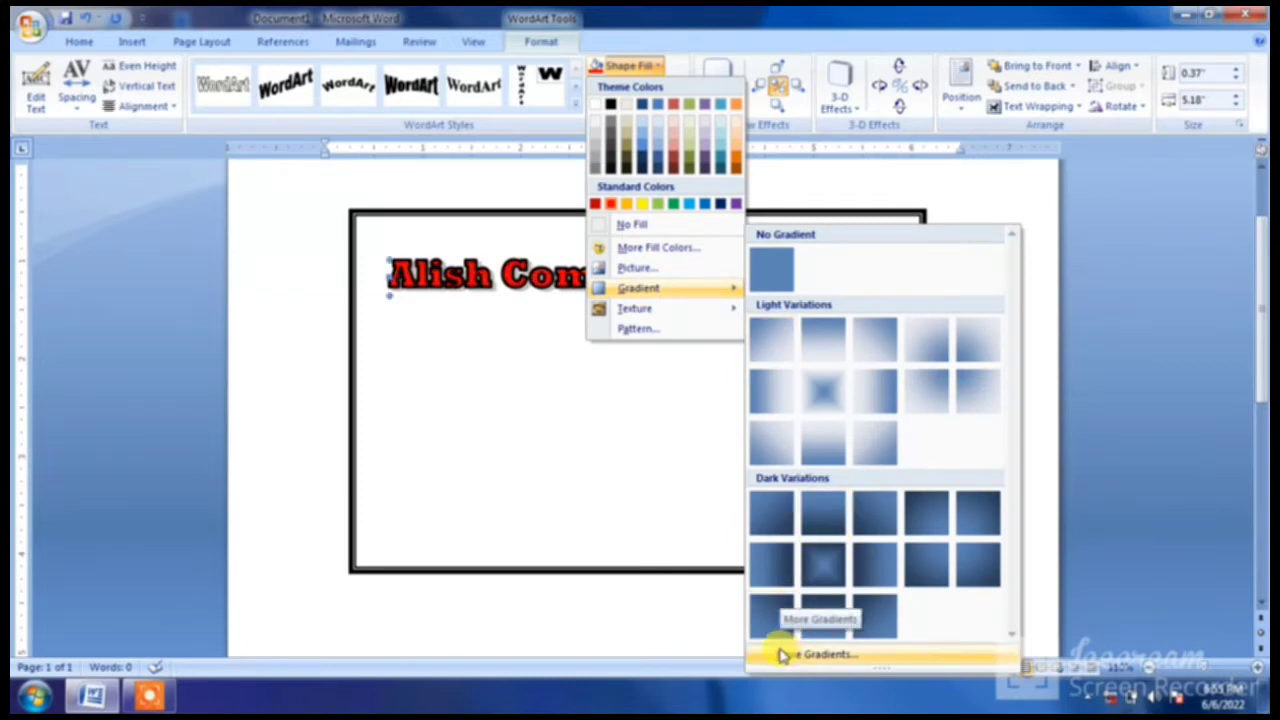
click(781, 655)
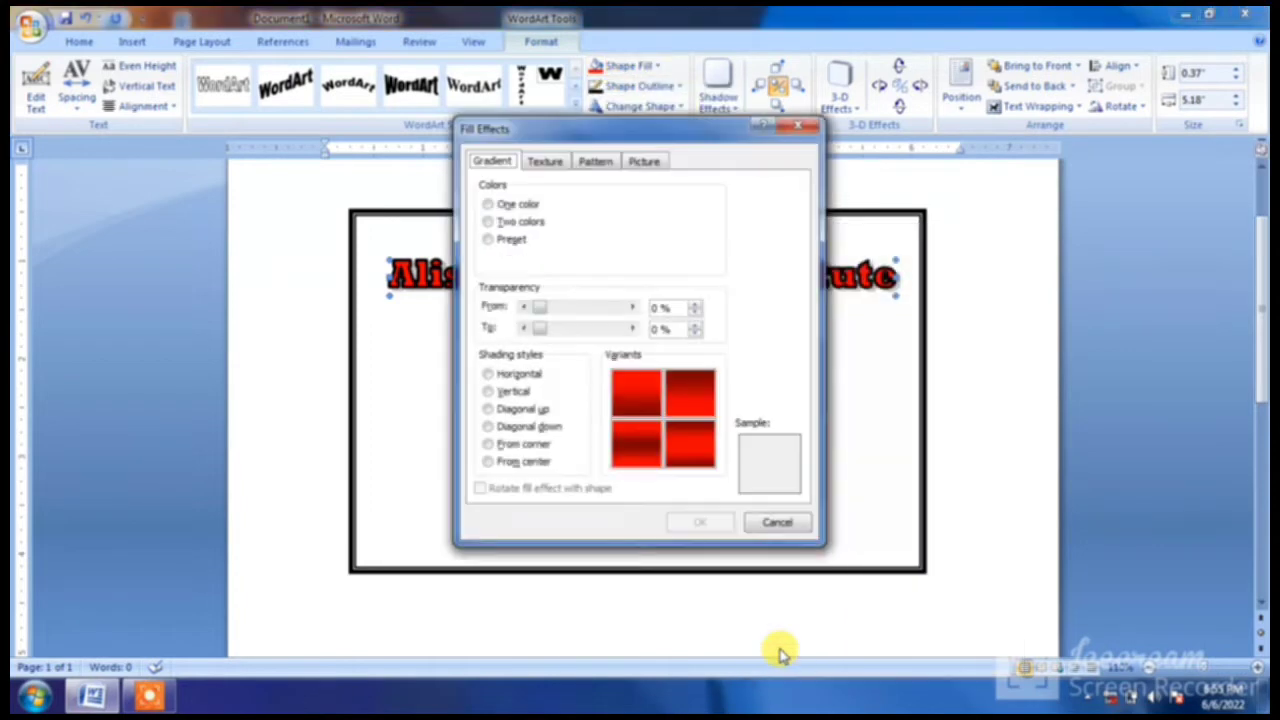
Step: Apply a two-colour light blue and yellow gradient, shaded From center, to the heading
click(530, 222)
drag(608, 127, 716, 124)
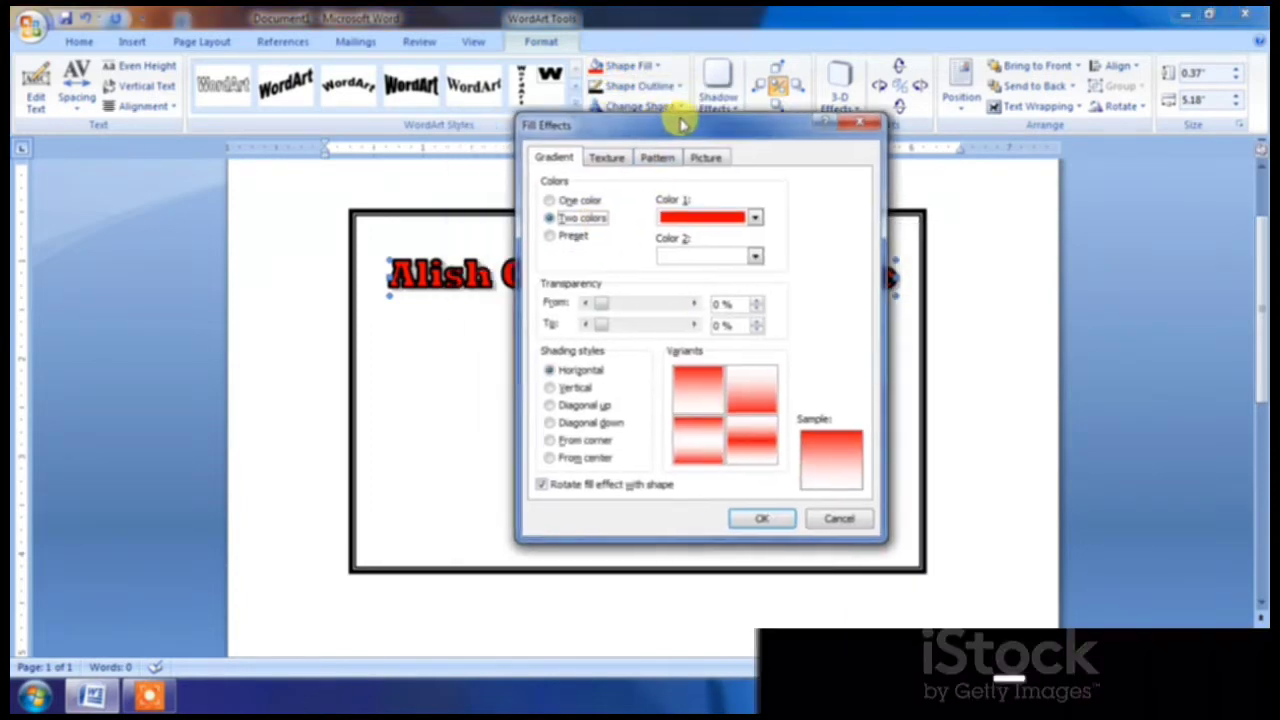
click(750, 218)
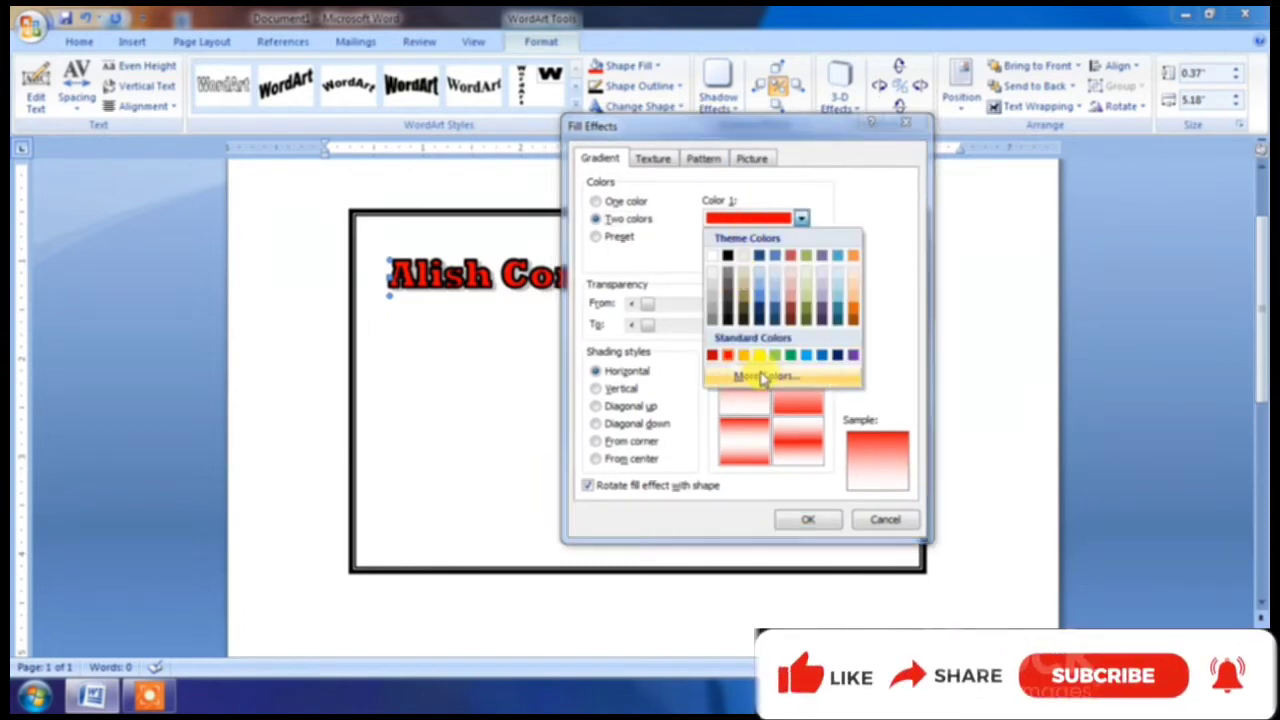
click(806, 355)
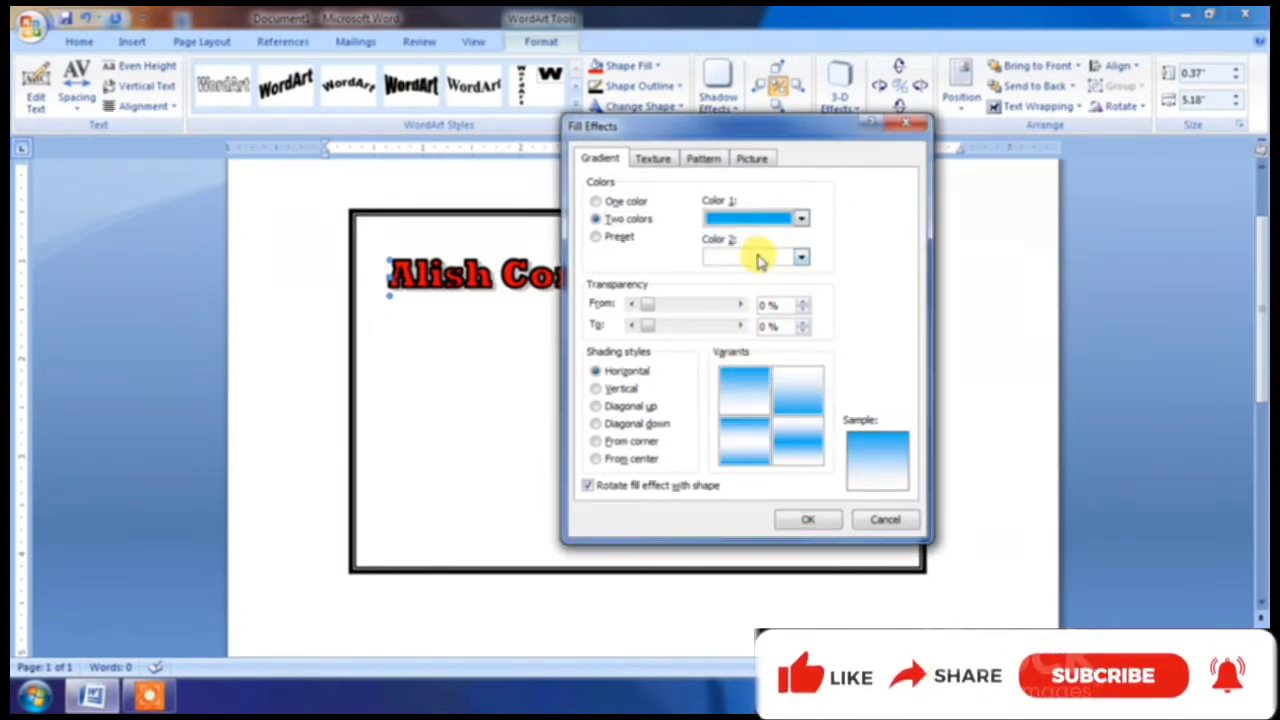
click(801, 257)
click(759, 396)
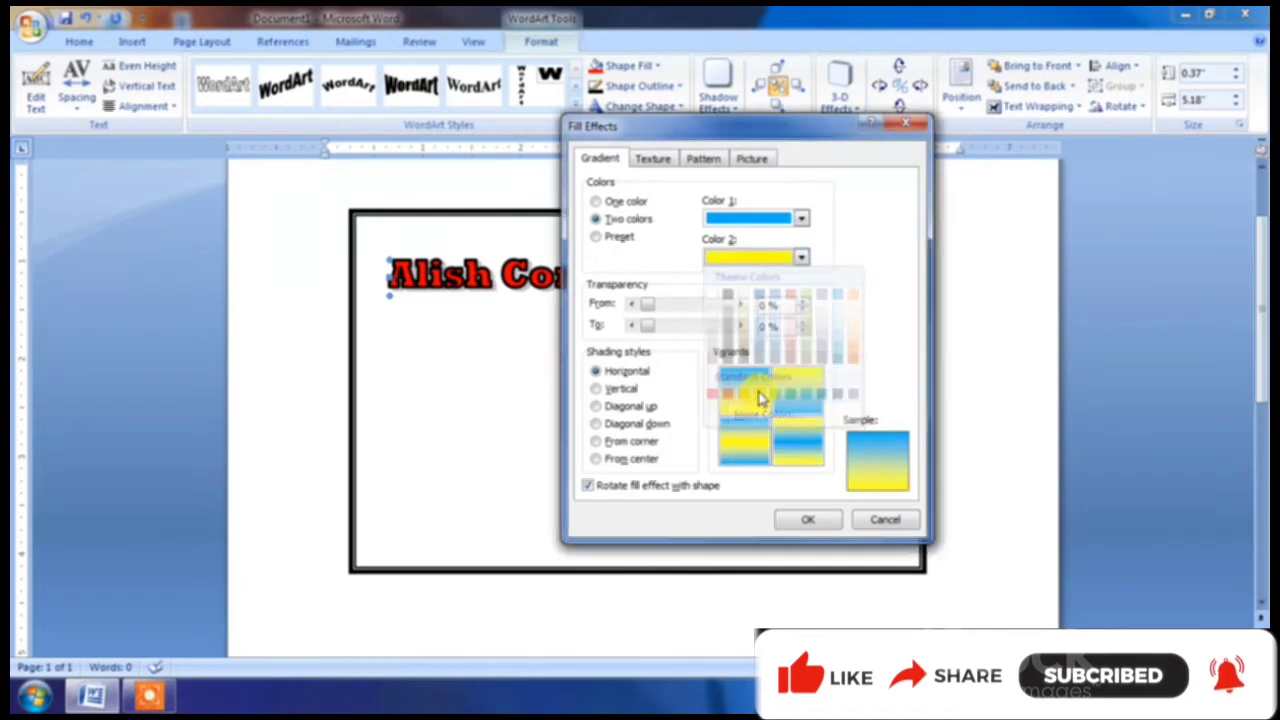
click(608, 390)
click(600, 406)
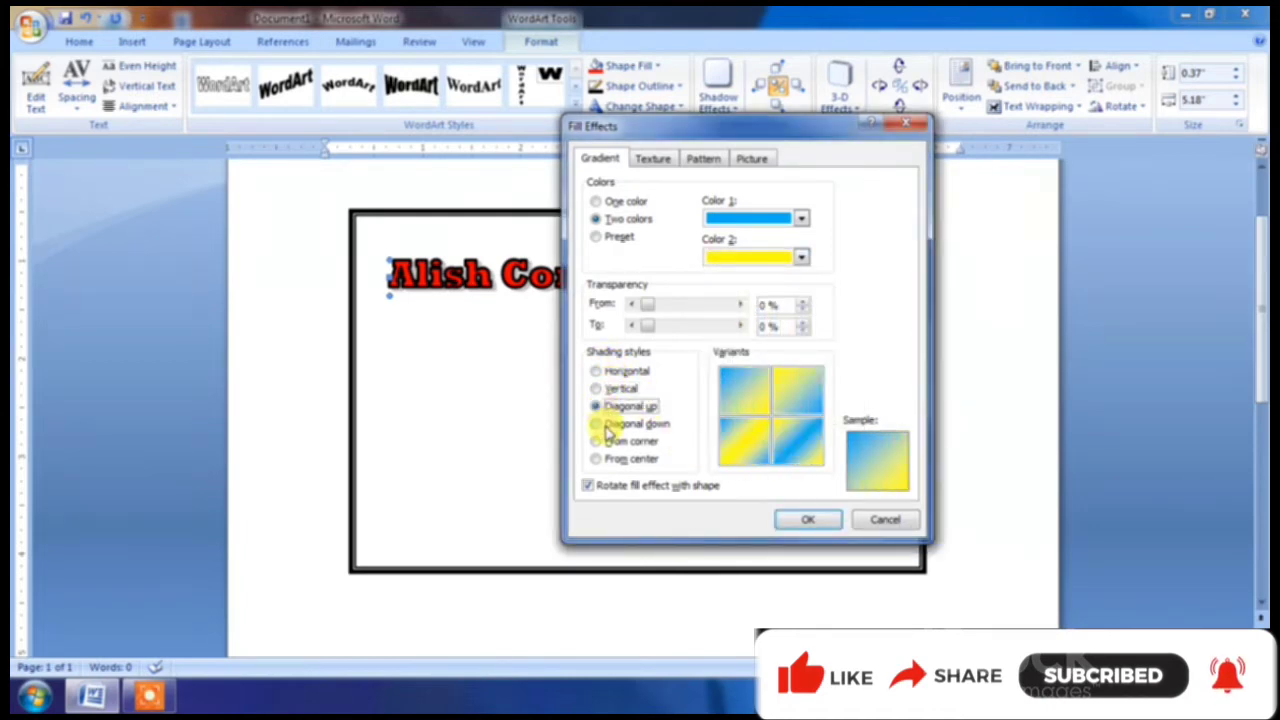
click(603, 423)
click(600, 441)
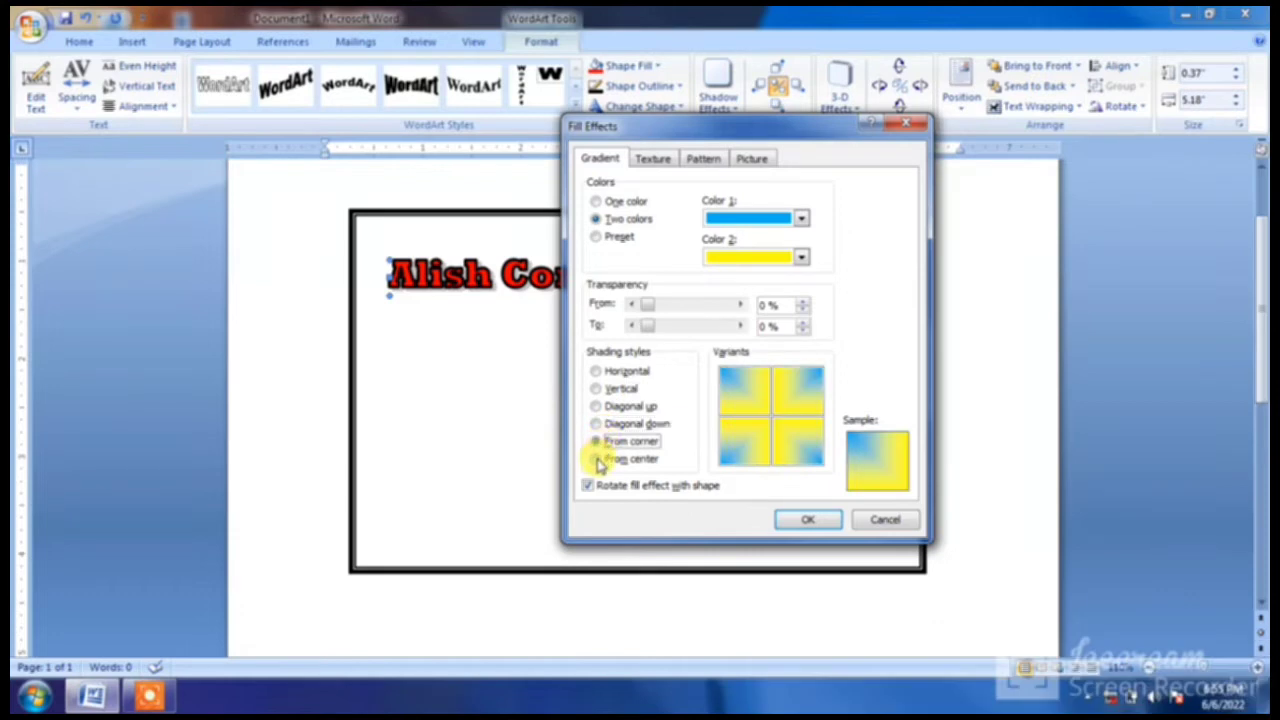
click(598, 459)
click(810, 522)
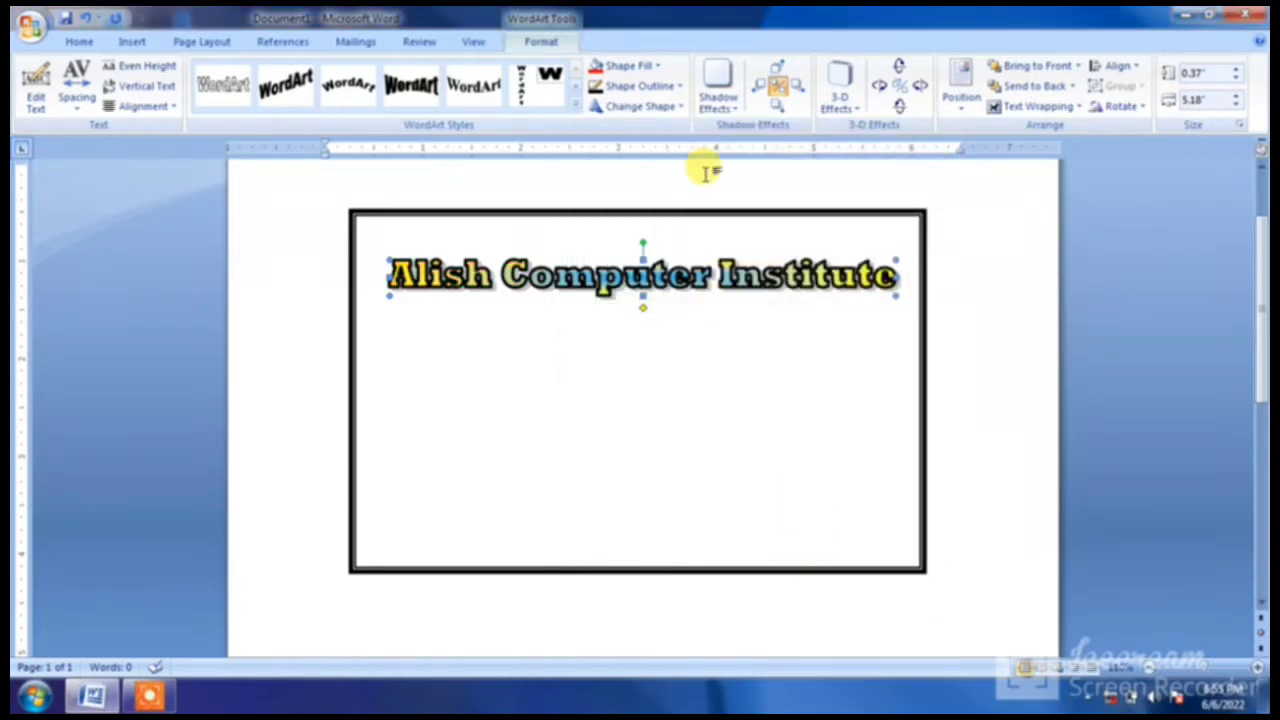
Step: Try a red-to-green two-colour gradient fill on the heading
click(630, 65)
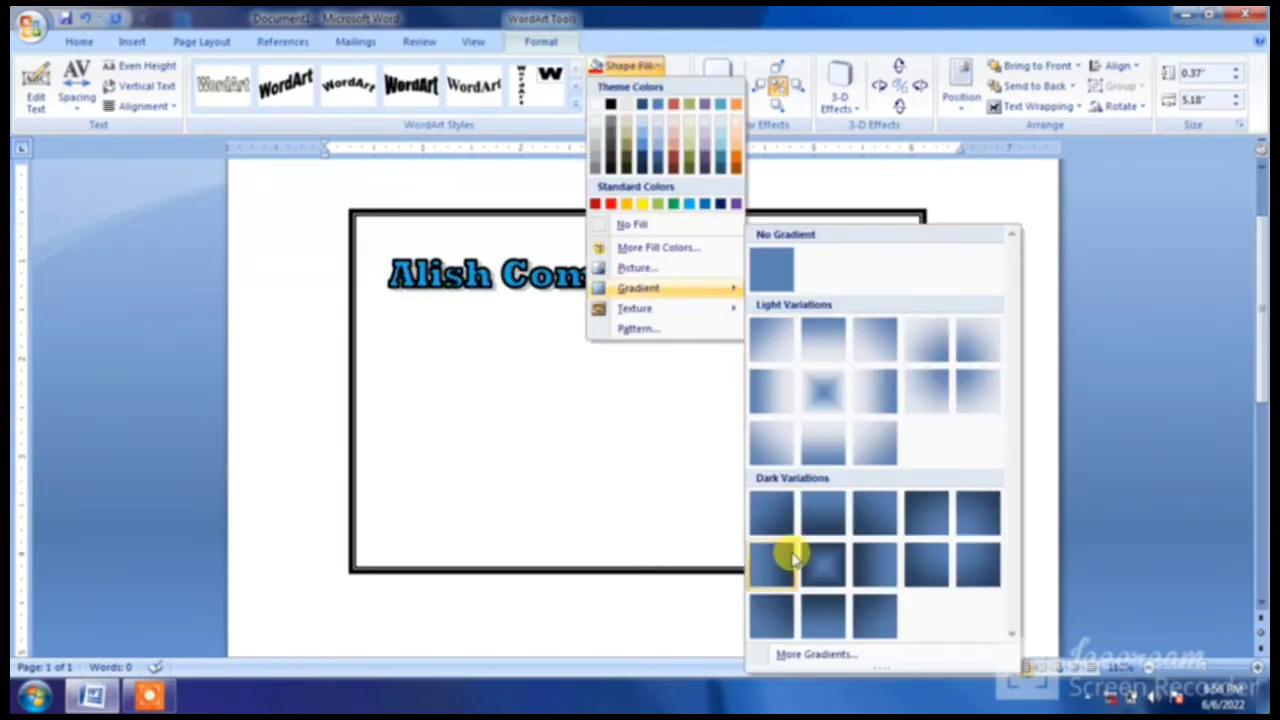
click(793, 653)
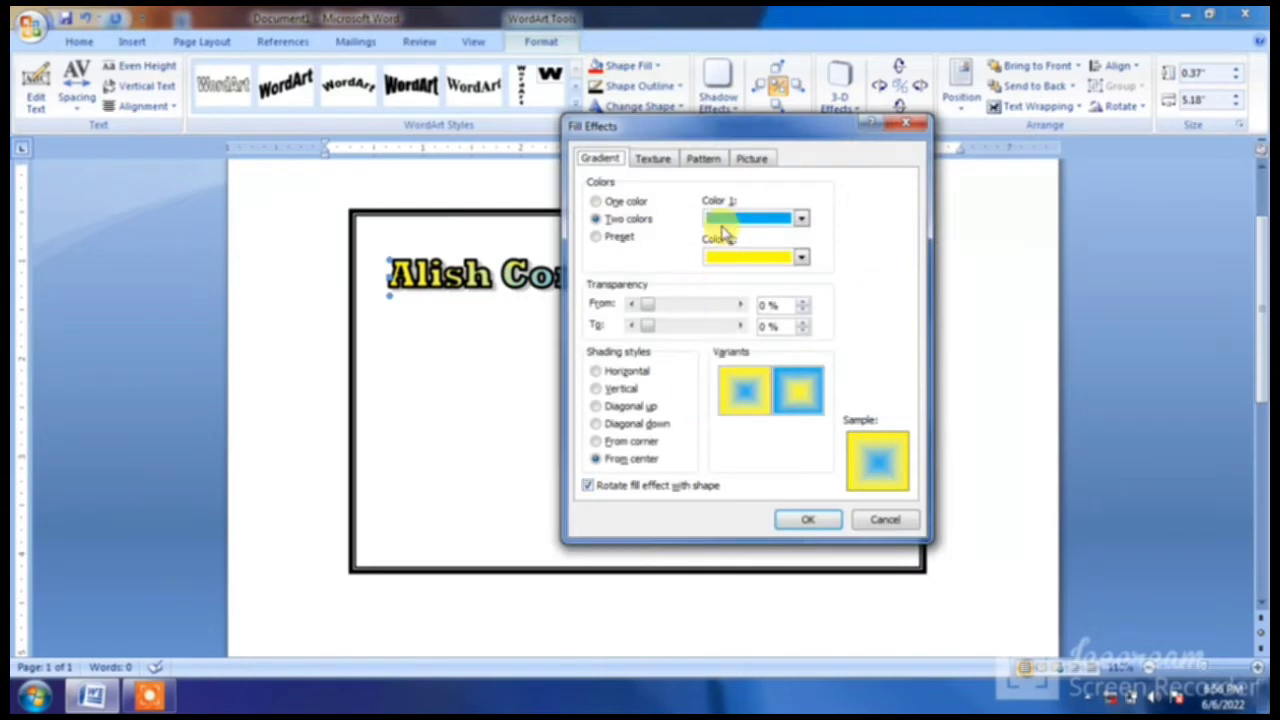
click(728, 217)
click(727, 354)
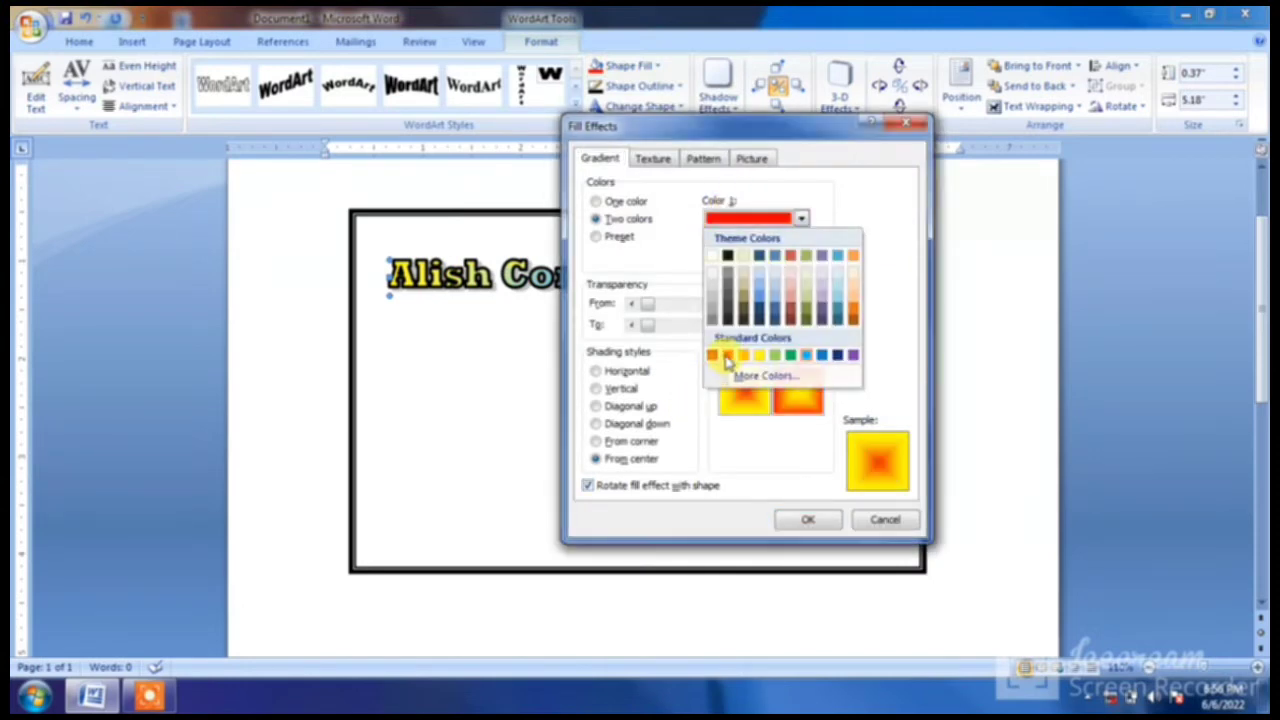
click(750, 258)
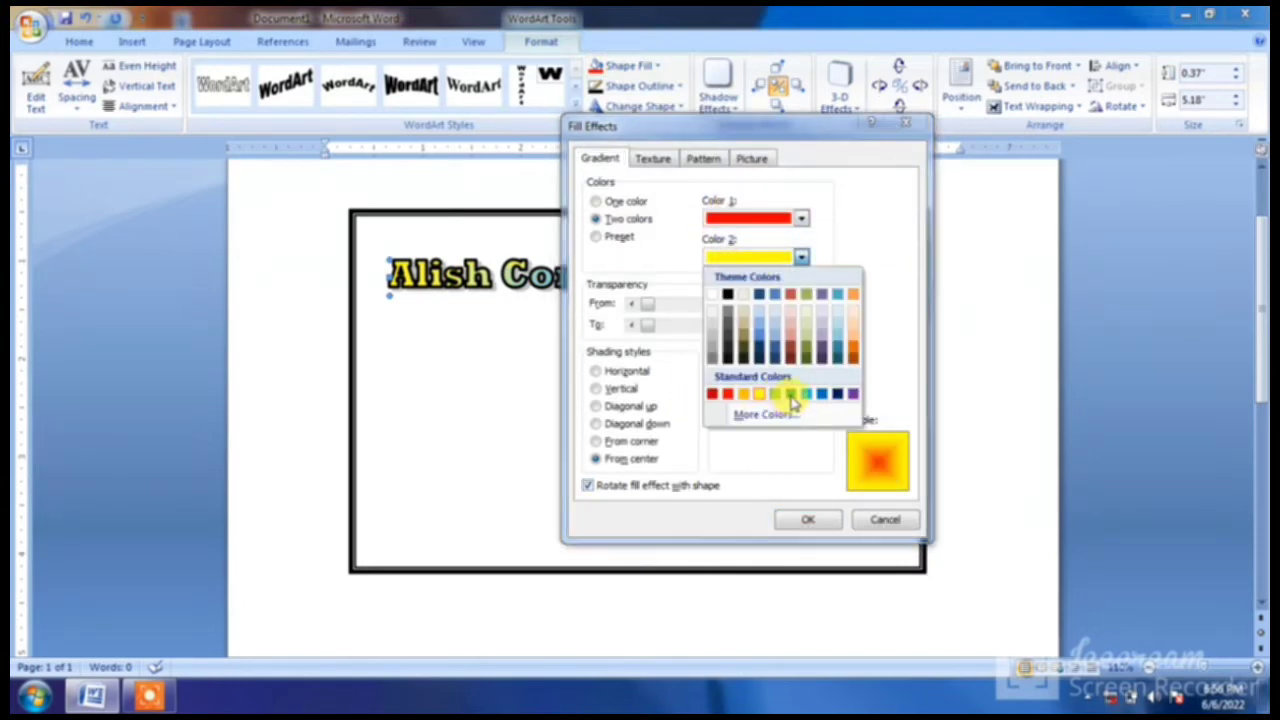
click(791, 395)
click(812, 521)
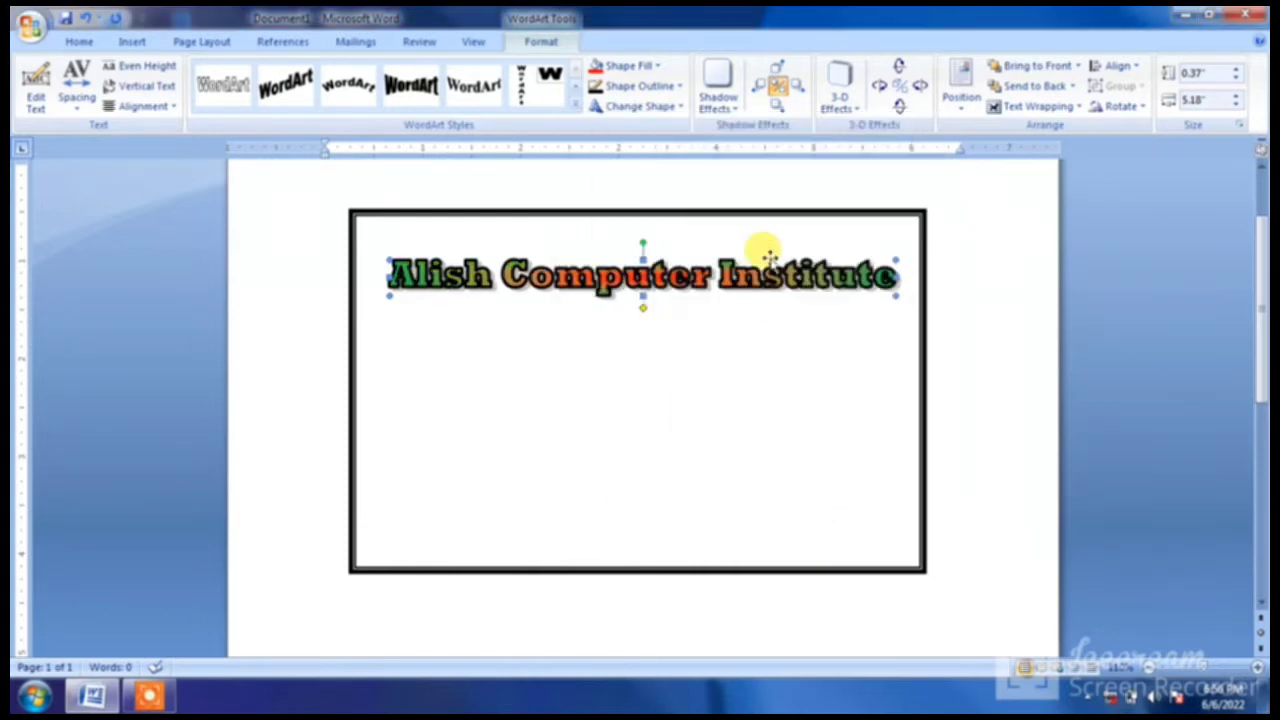
Step: Replace the gradient with a solid yellow fill on the heading
click(653, 65)
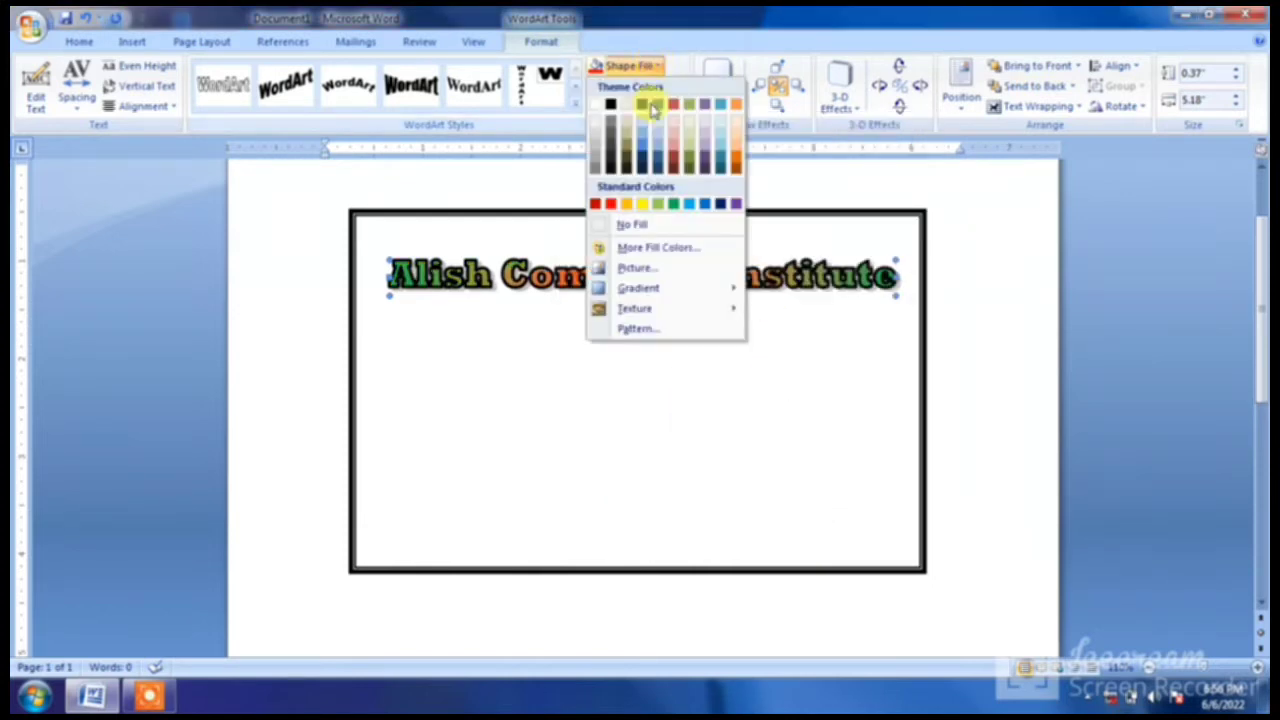
click(643, 206)
click(555, 330)
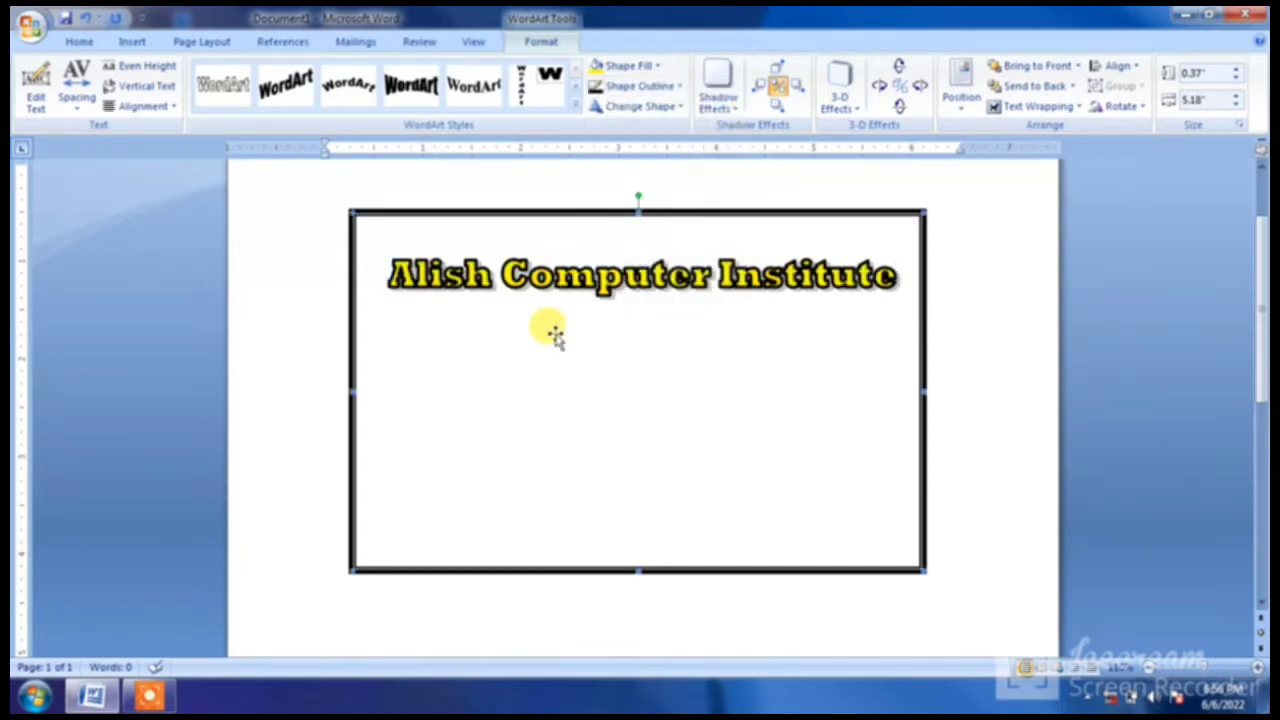
Step: Draw a text box under the heading and begin typing the 'Regd. No' registration line
click(133, 42)
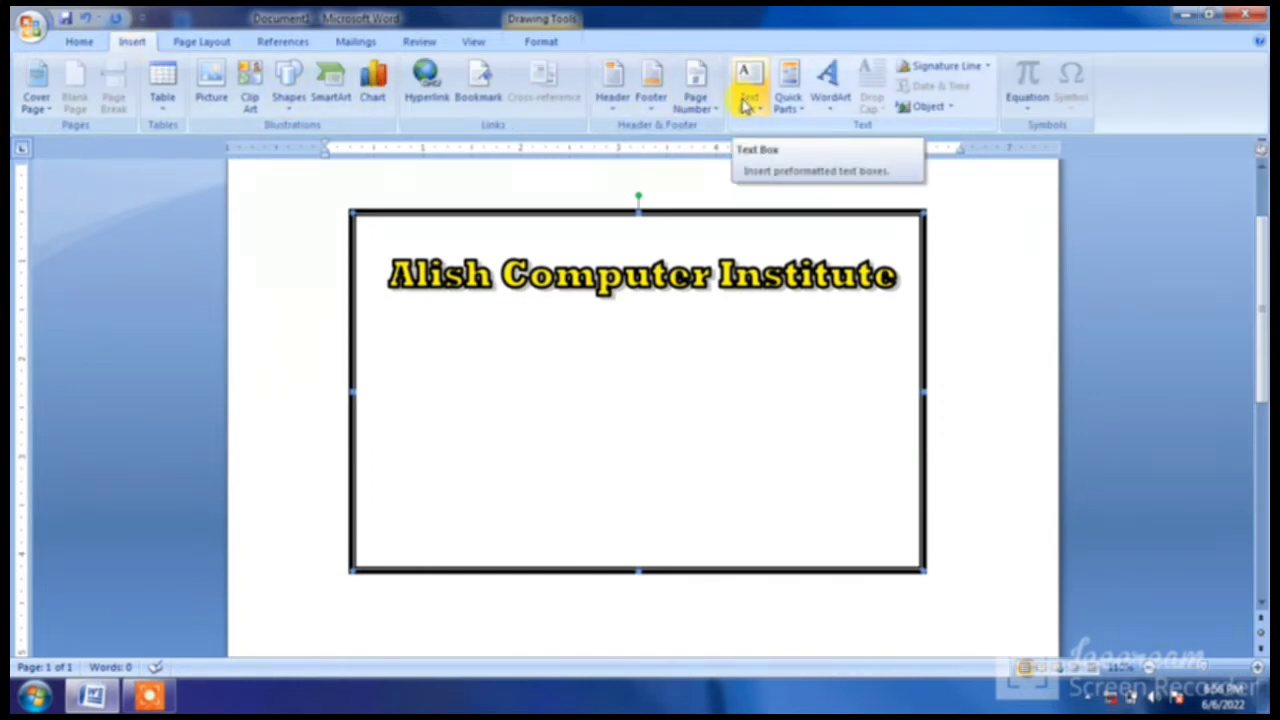
click(744, 102)
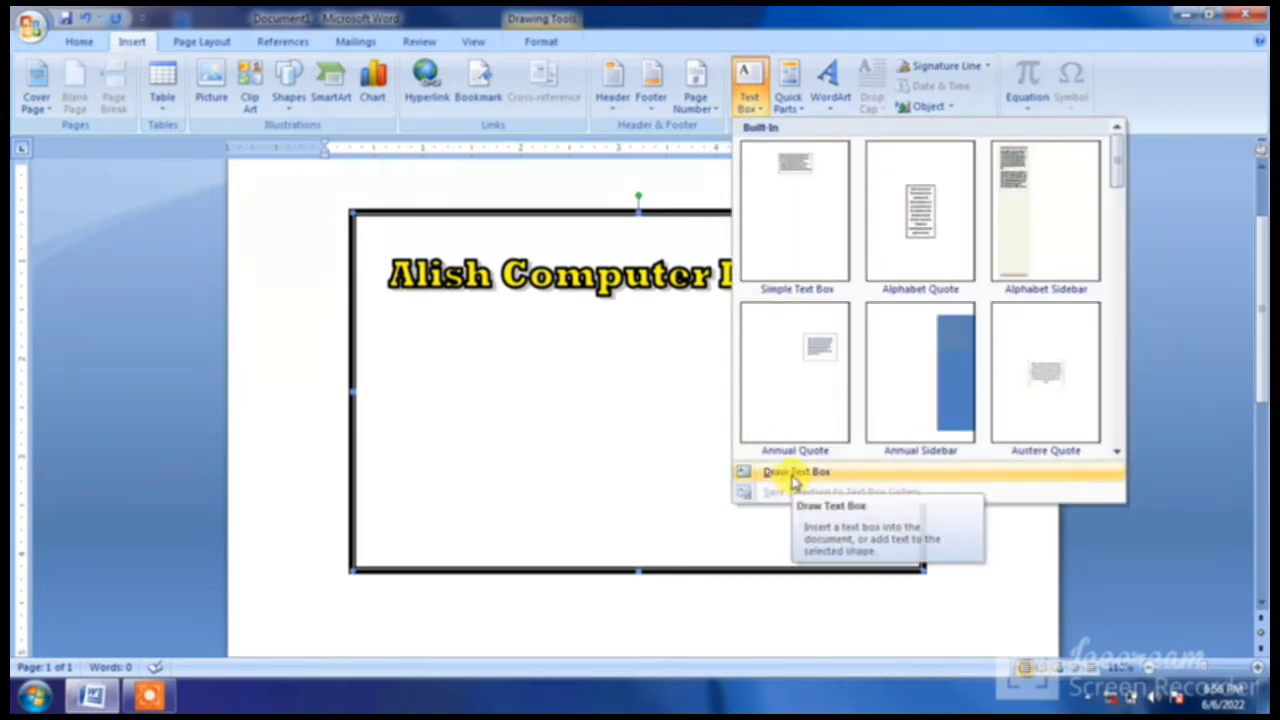
click(795, 481)
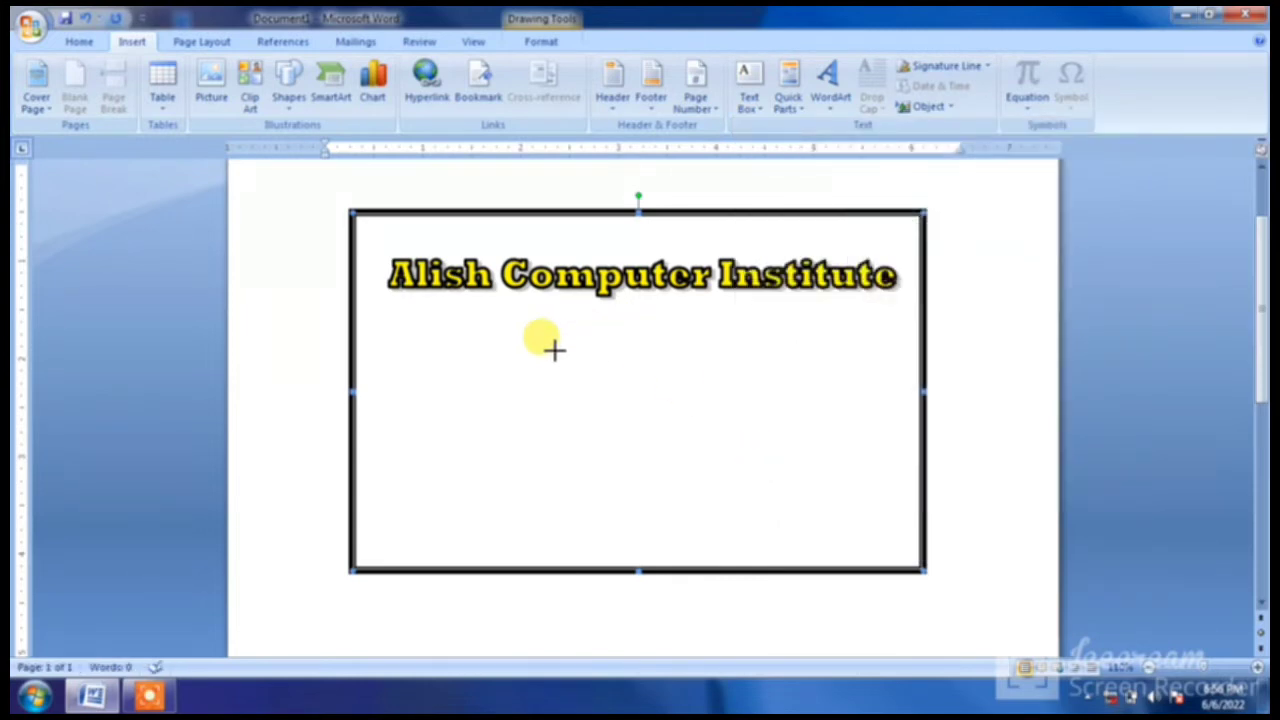
drag(555, 348, 716, 397)
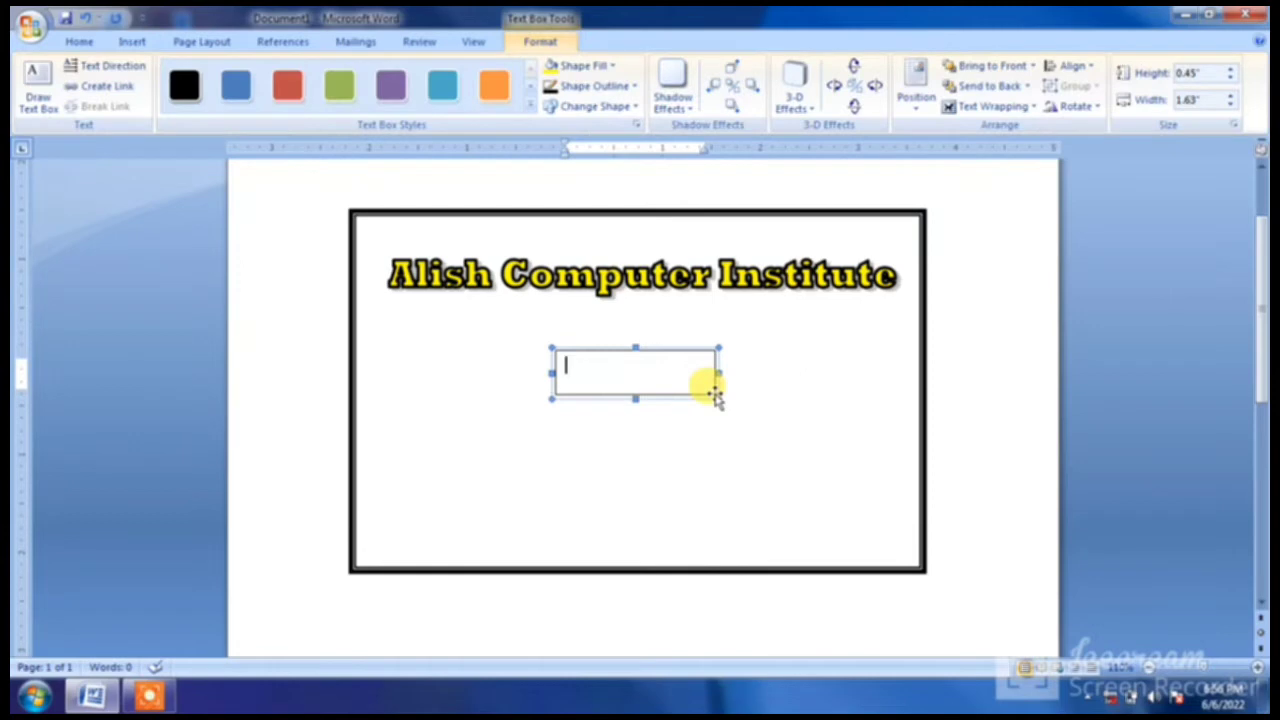
text(Regd. No 7755)
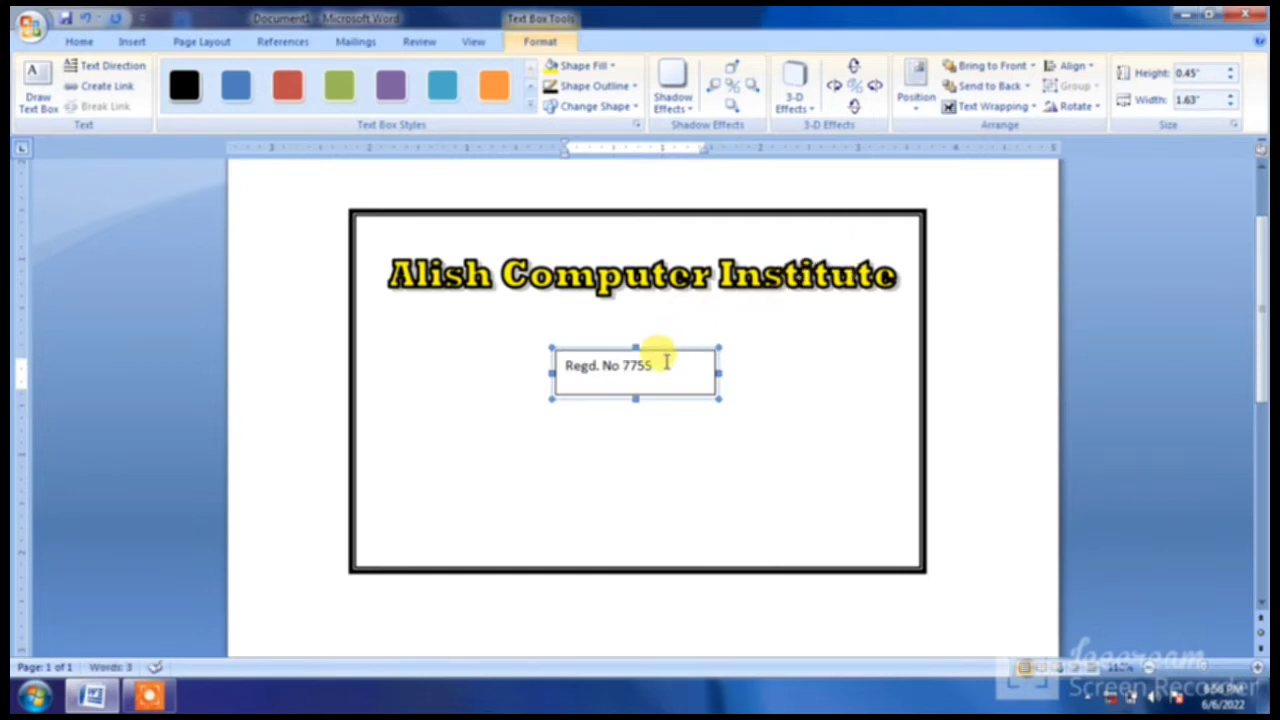
Step: Make the registration number line bold Cambria (Headings) and narrow its text box to fit
double_click(645, 365)
drag(650, 365, 566, 366)
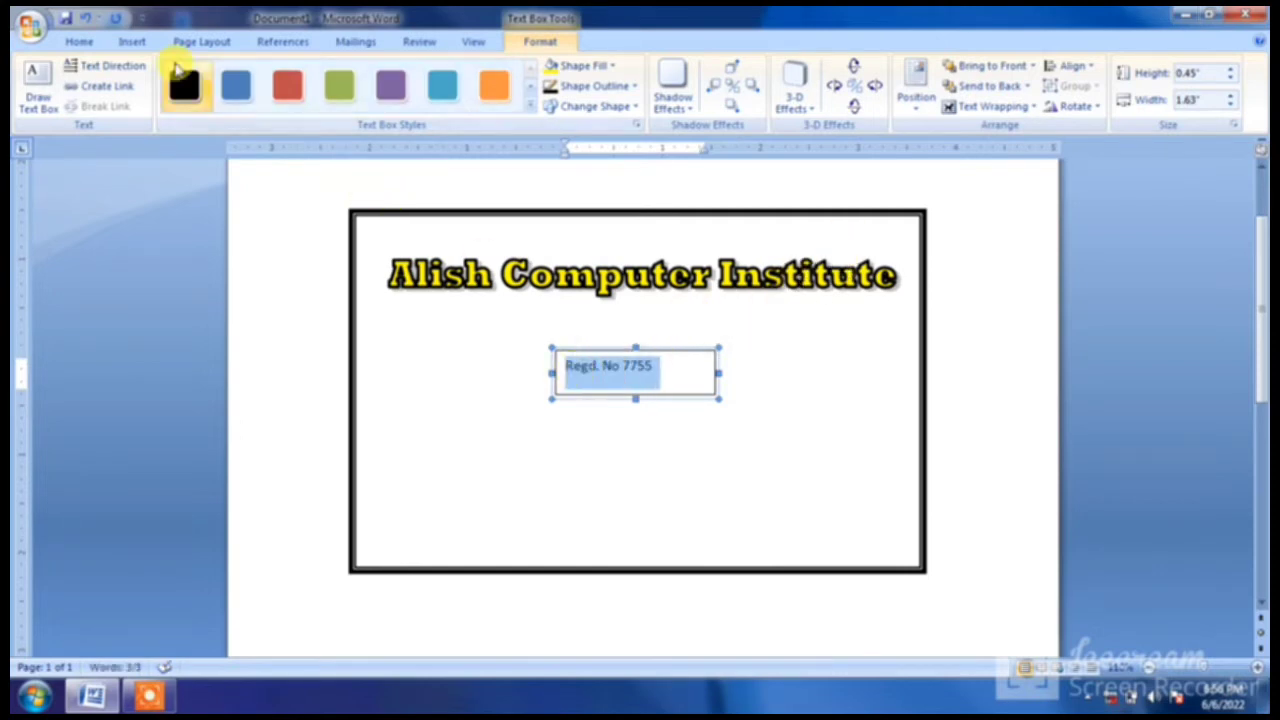
click(80, 42)
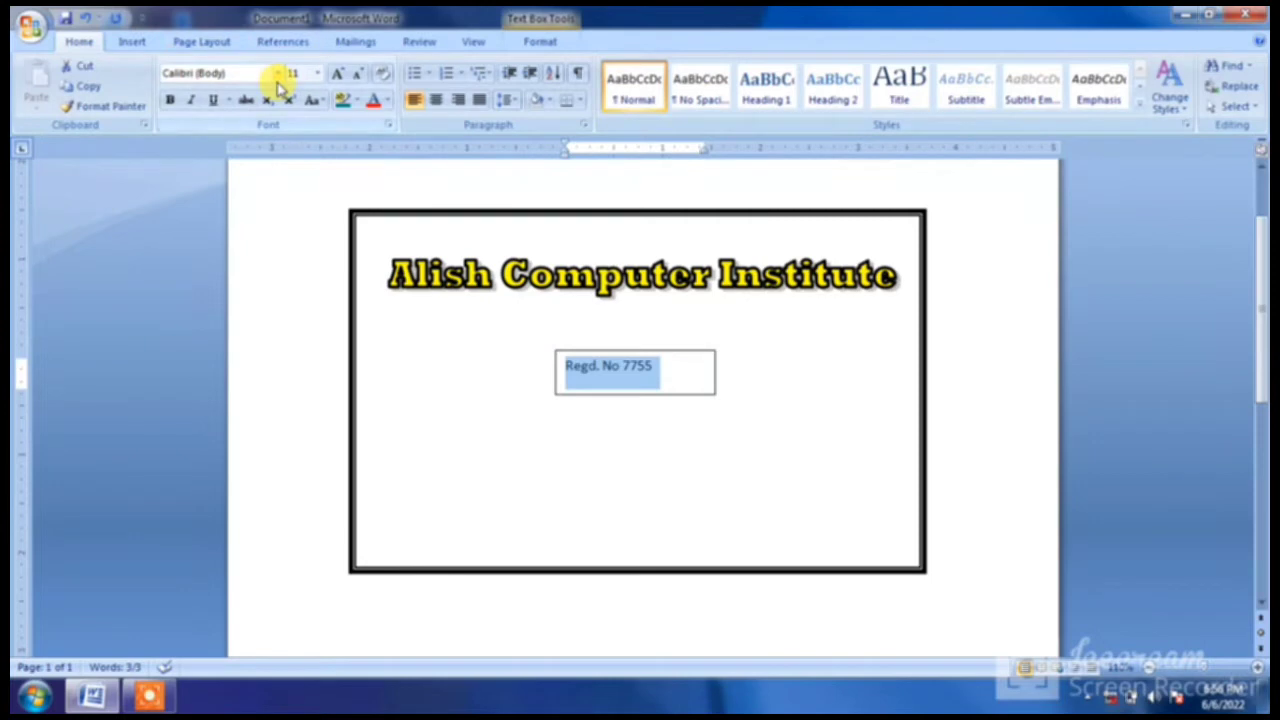
click(277, 75)
click(266, 124)
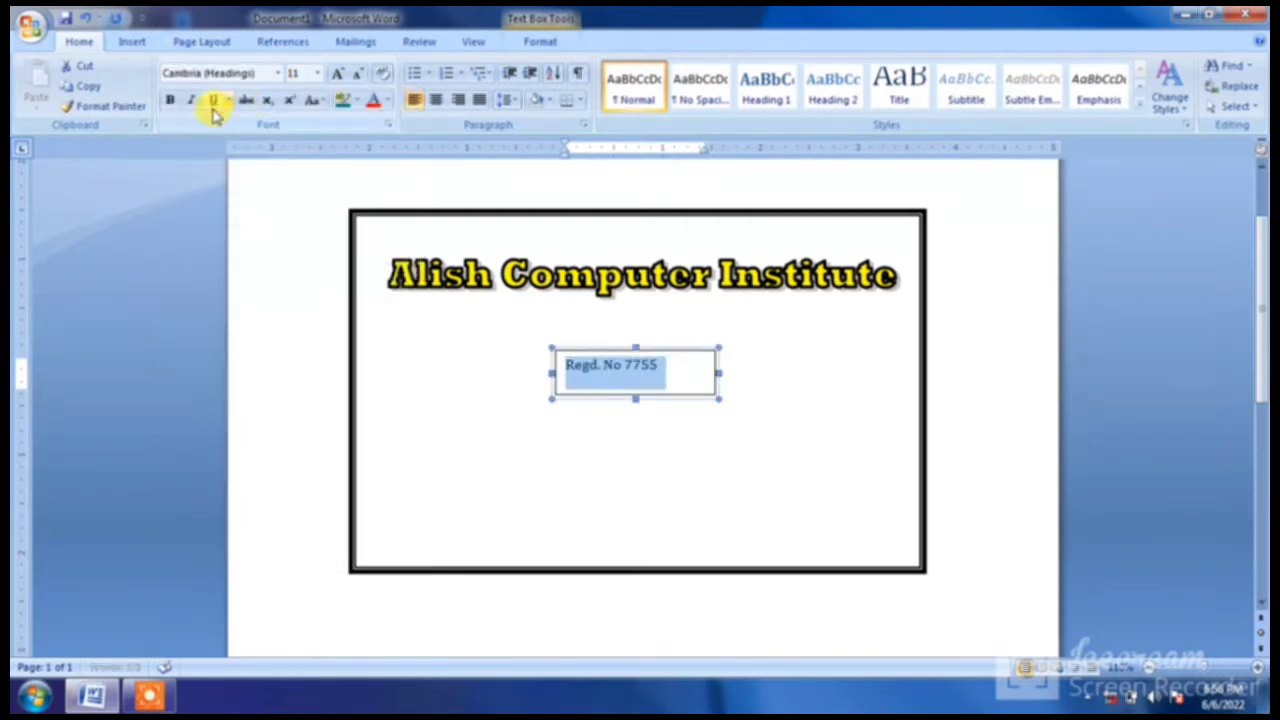
click(172, 102)
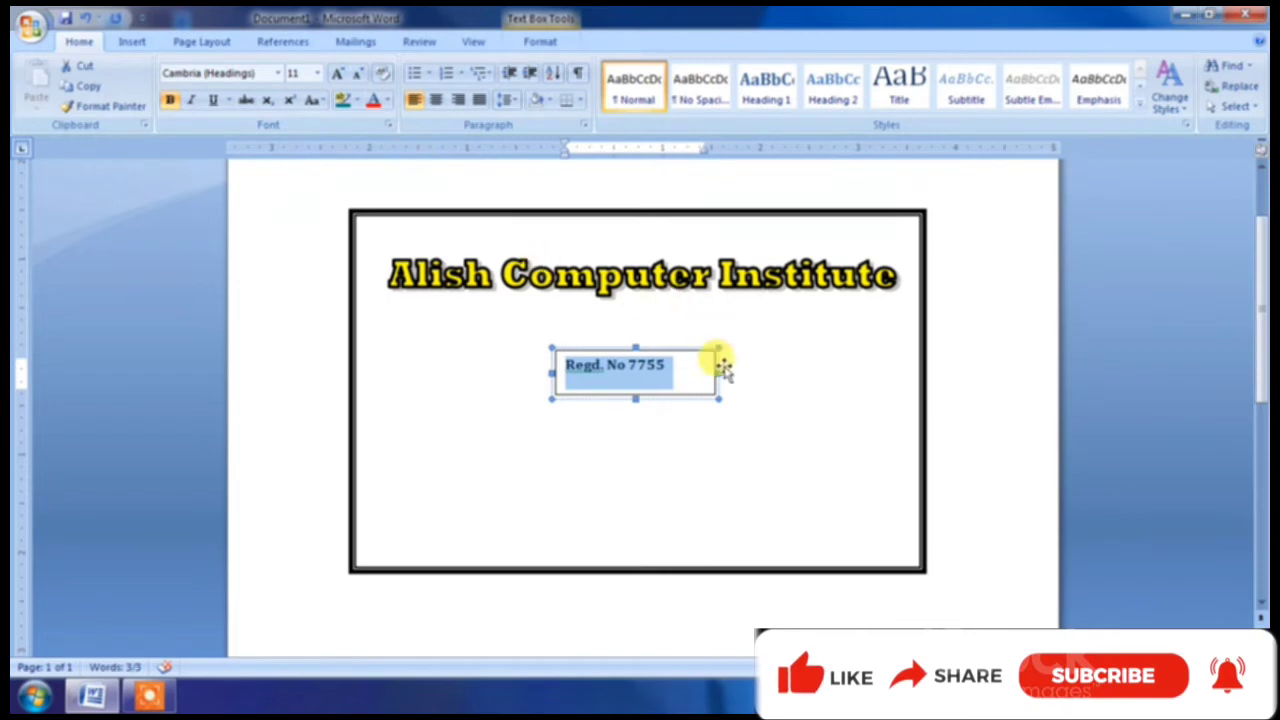
drag(716, 397, 560, 262)
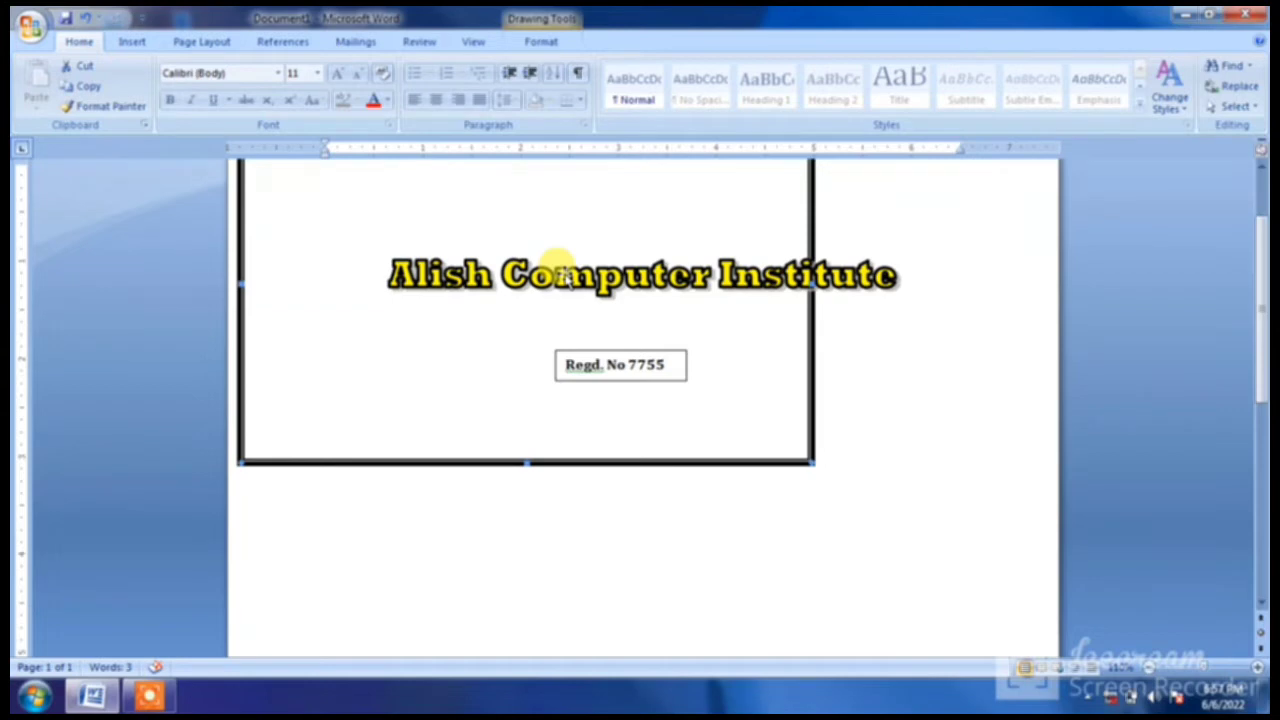
key(ctrl+z)
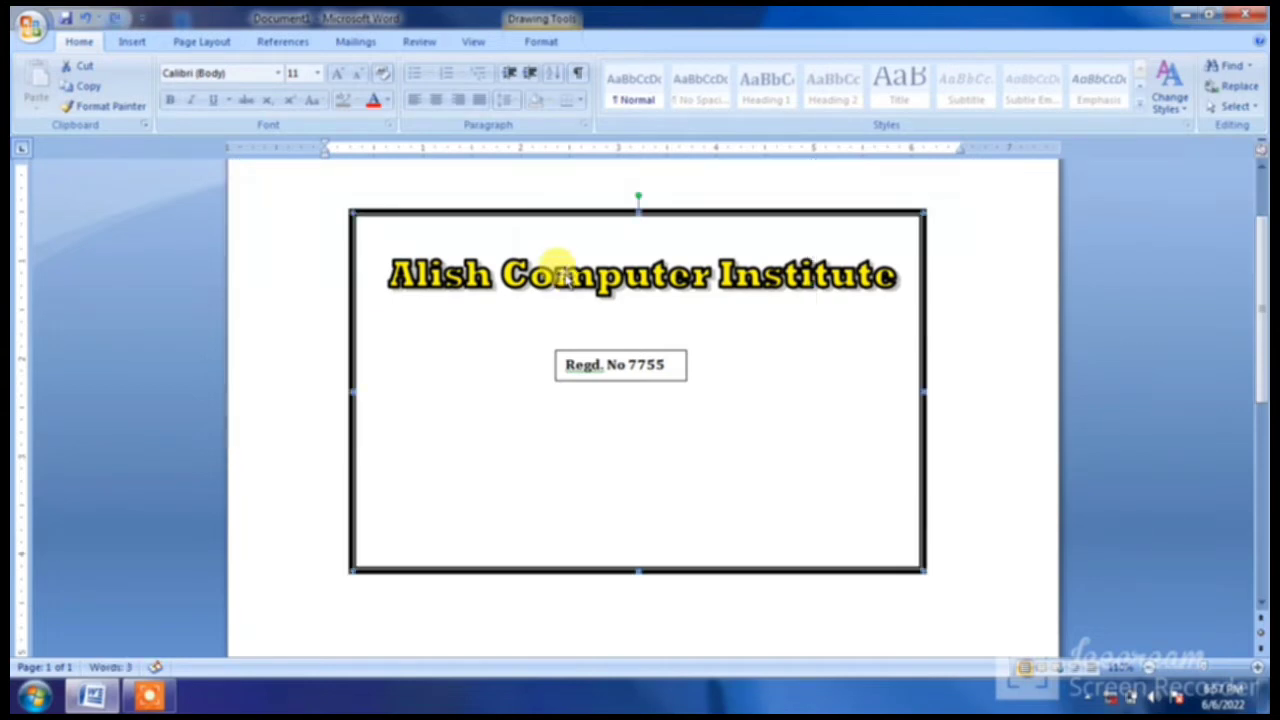
Step: Move the registration text box to the card's top-left corner and set its outline to No Outline
click(573, 350)
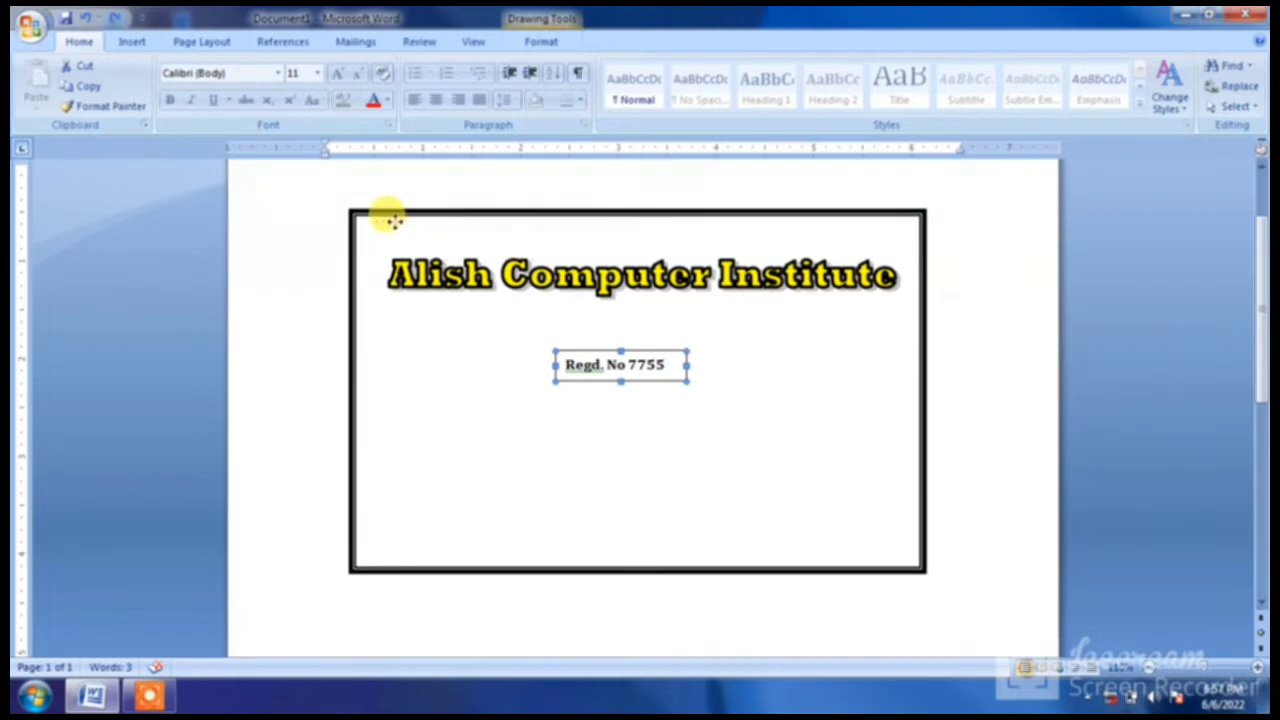
drag(395, 220, 383, 221)
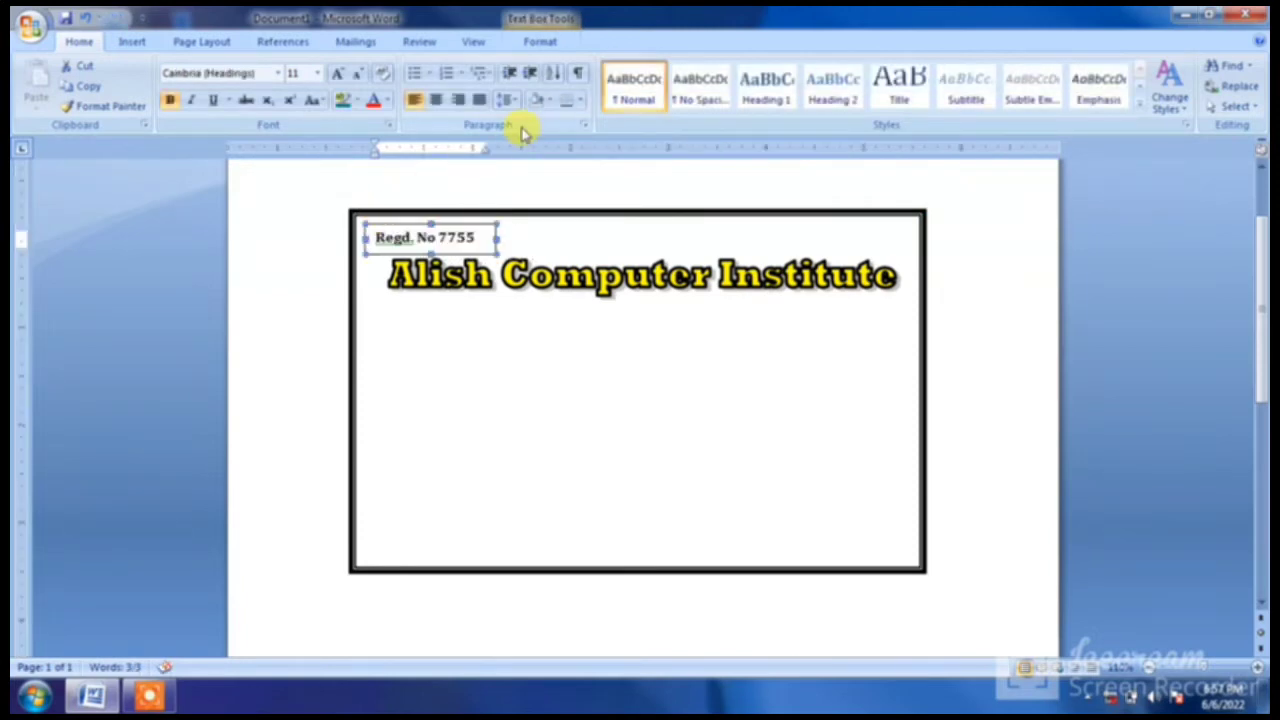
click(543, 45)
click(588, 86)
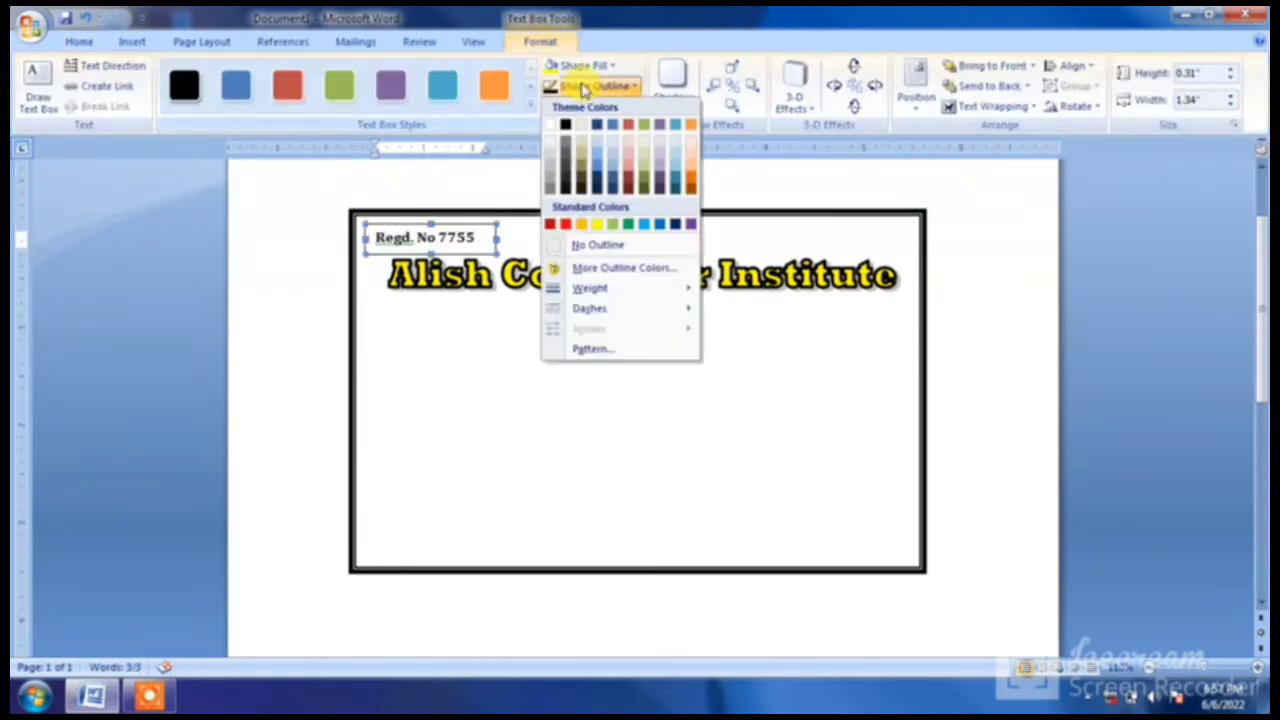
click(590, 246)
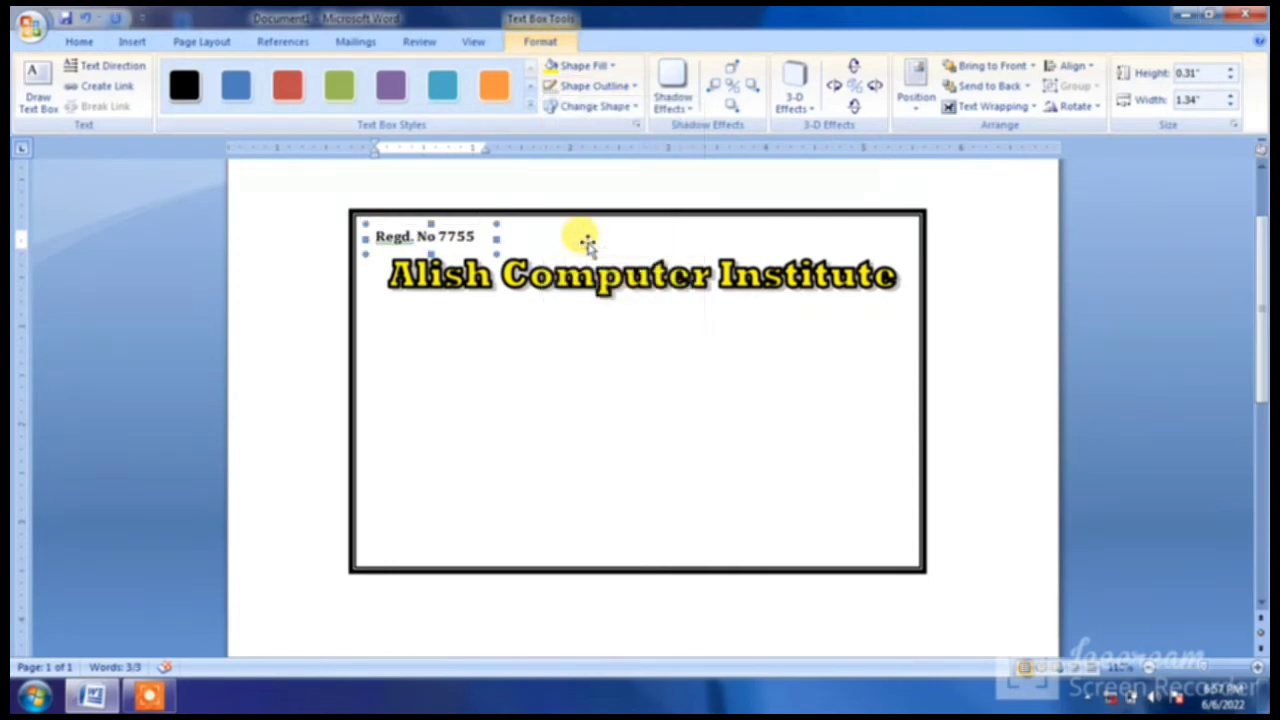
Step: Ignore the spelling flag on 'Regd' and finish editing the box
right_click(405, 236)
click(440, 296)
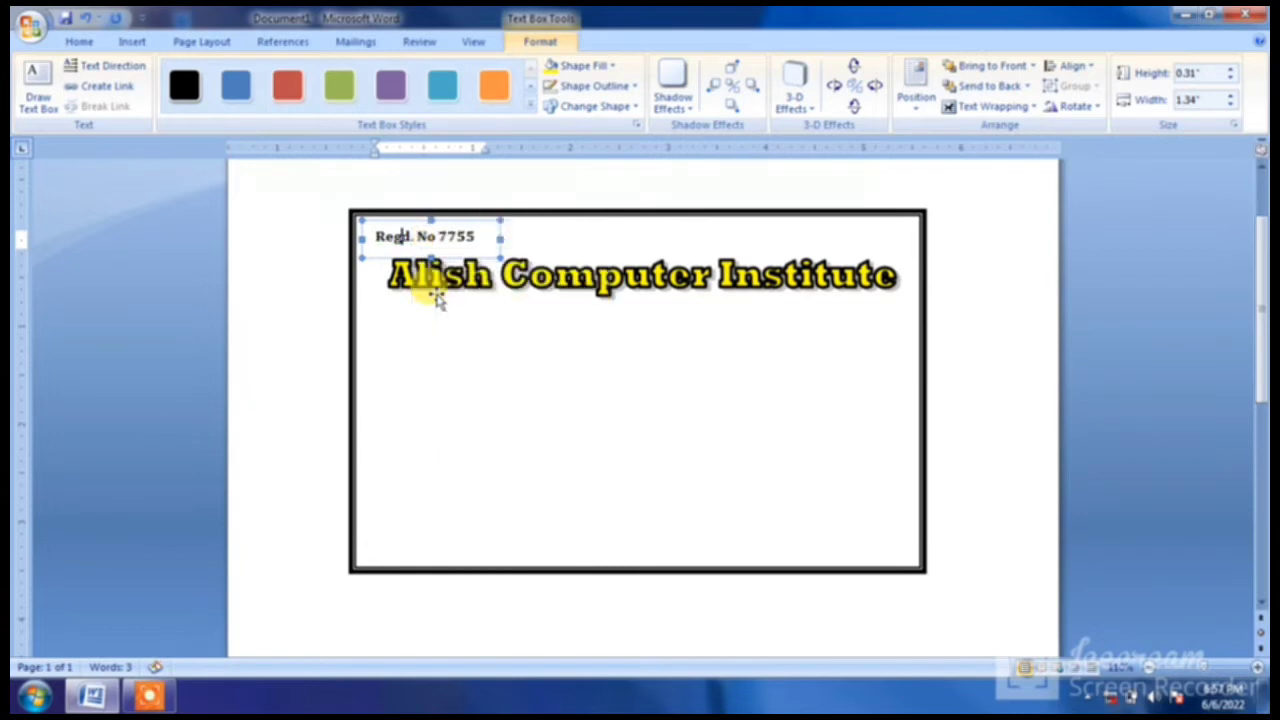
click(509, 346)
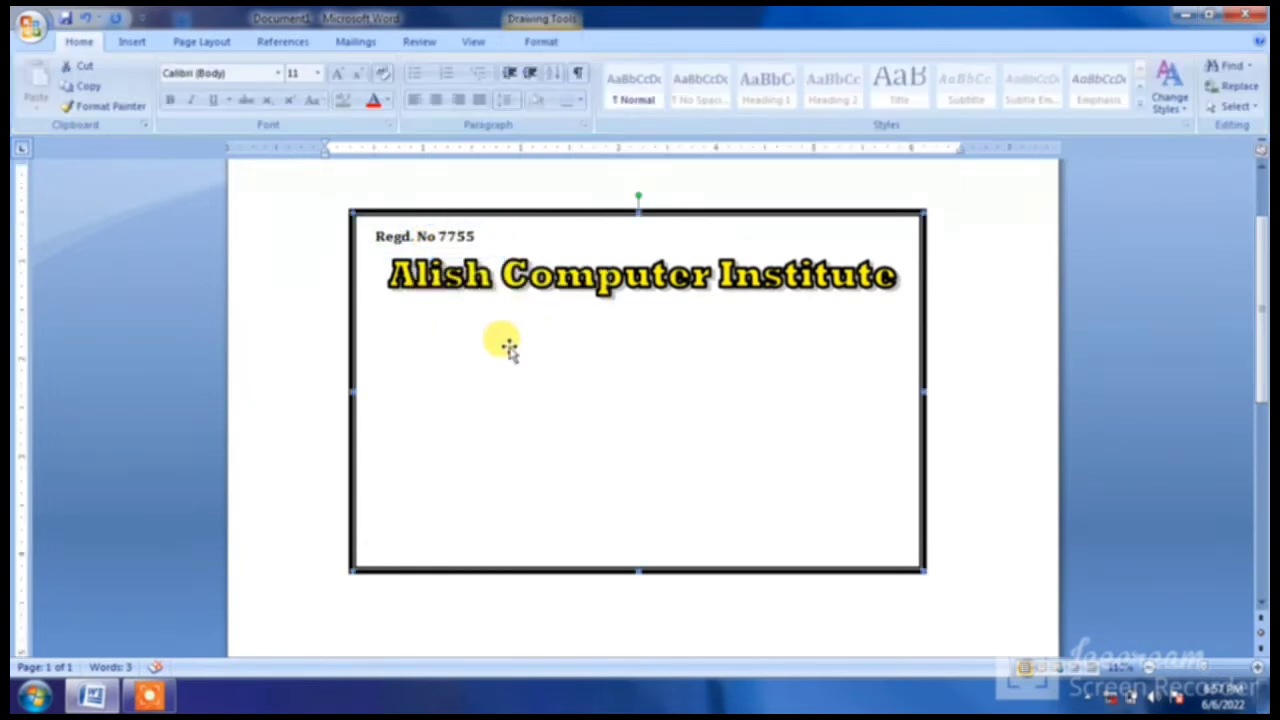
Step: Copy the Regd. No 7755 text box and paste a duplicate
click(145, 44)
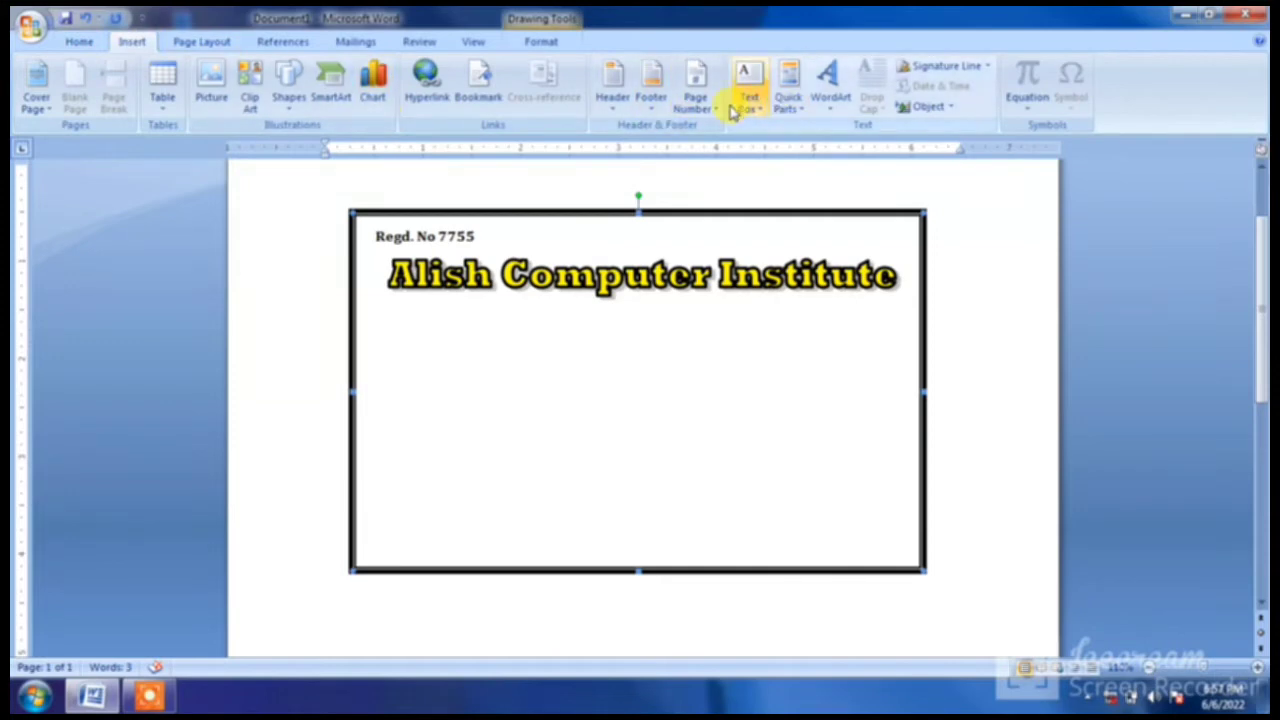
click(457, 244)
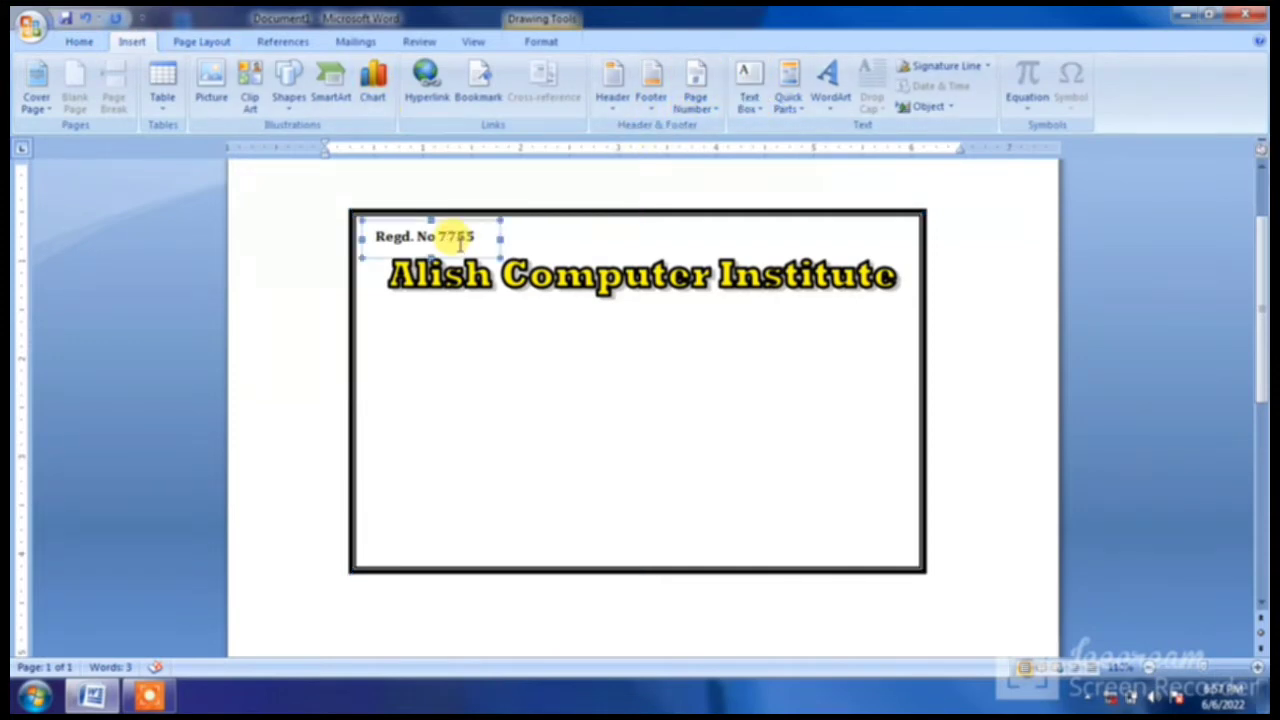
click(449, 253)
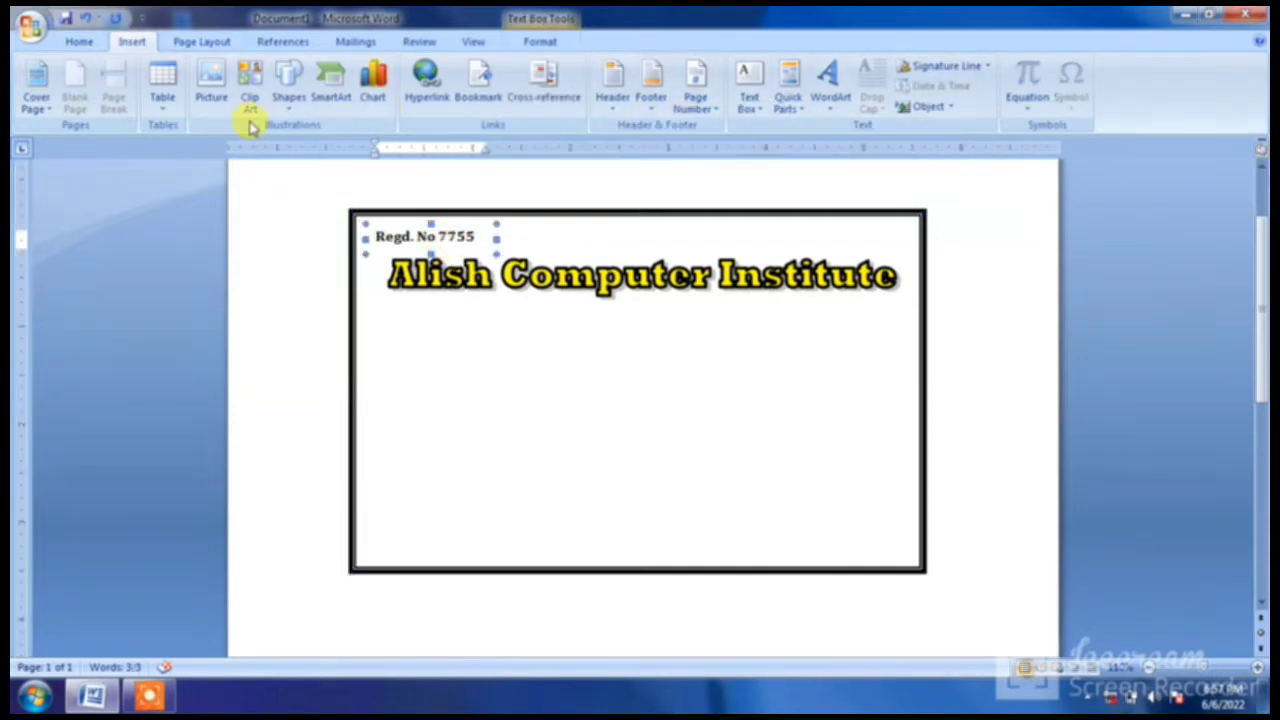
click(78, 44)
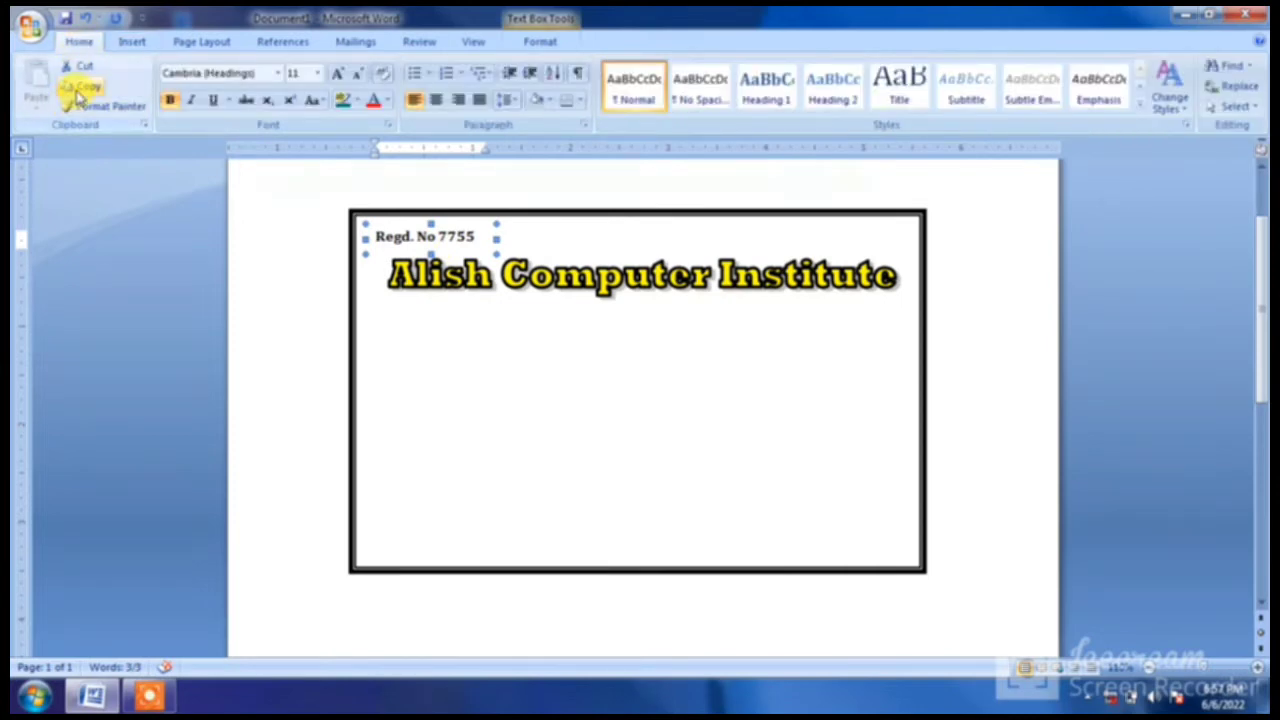
click(80, 88)
click(36, 82)
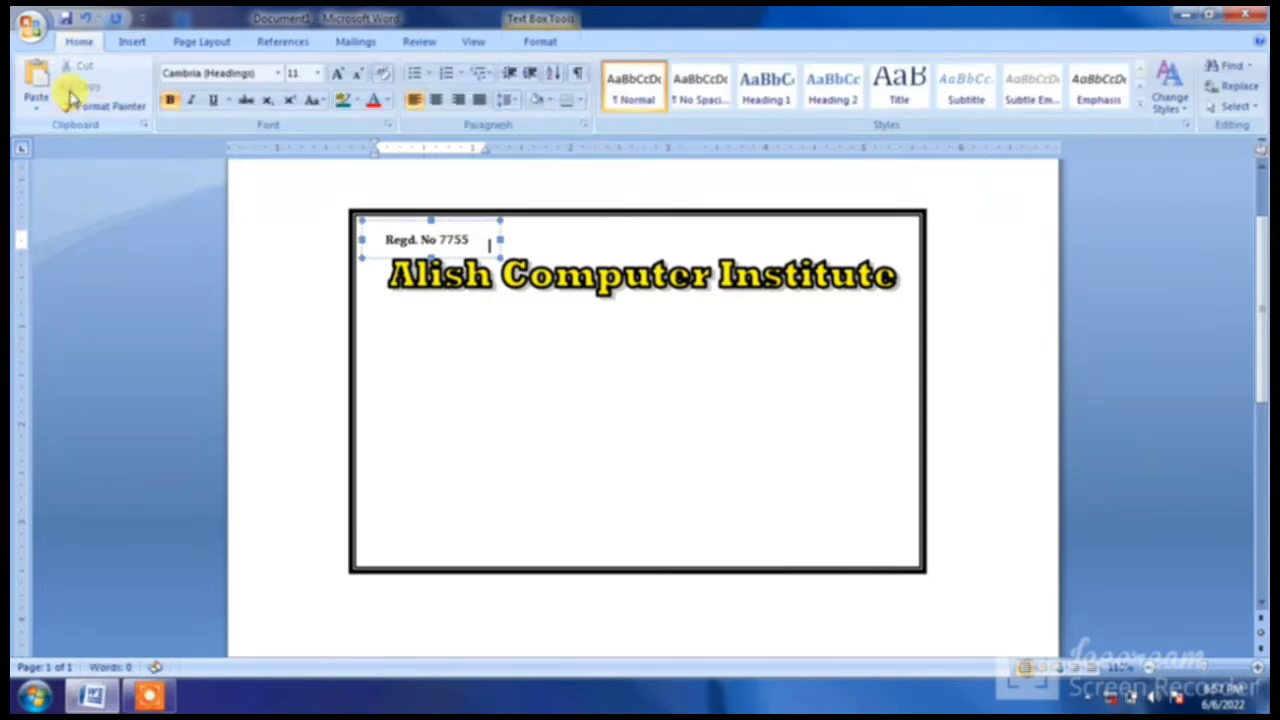
Step: Undo the accidental card frame move and settle the Regd. No label into the top-left corner
mouse_move(389, 220)
mouse_down()
mouse_move(500, 222)
mouse_move(429, 208)
mouse_up()
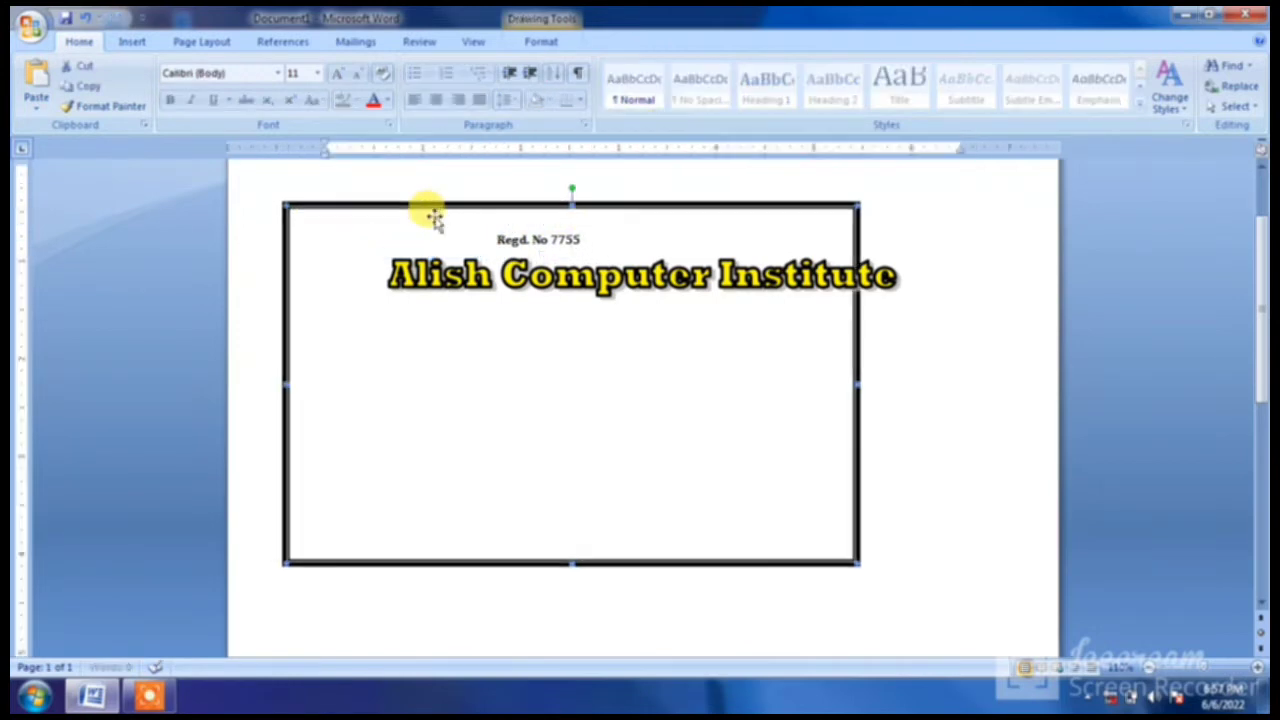
key(ctrl+z)
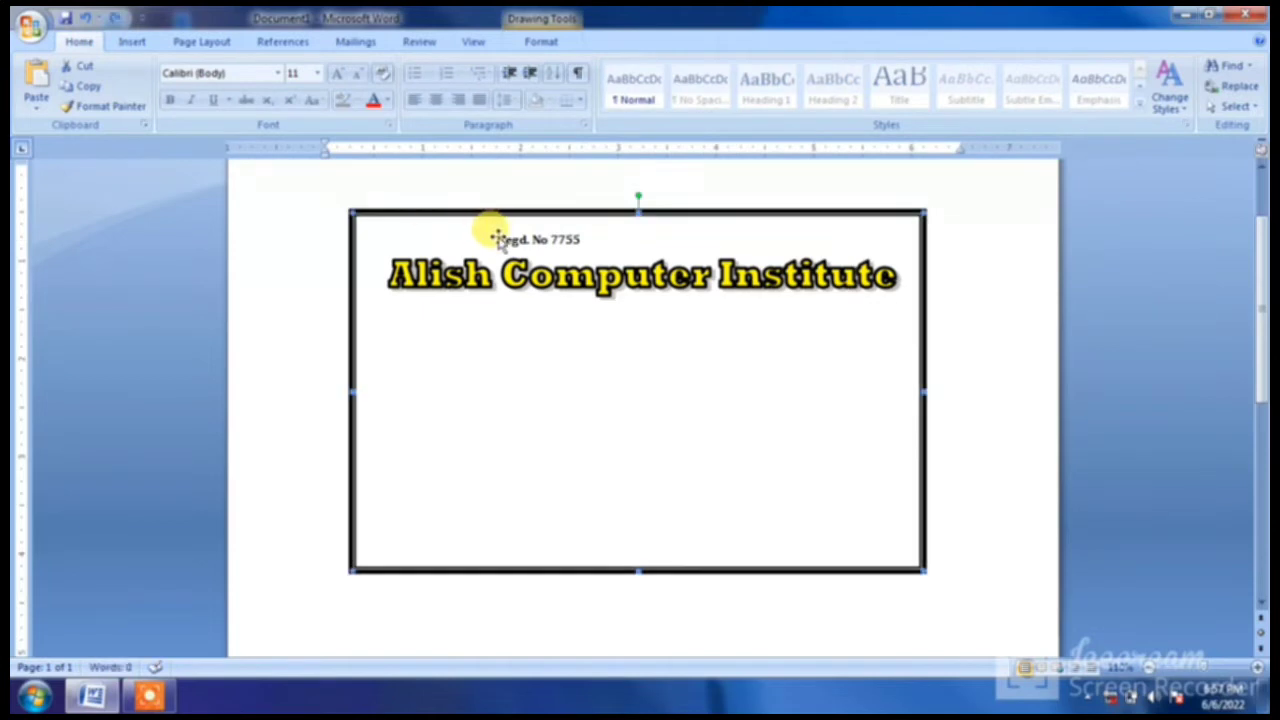
click(496, 237)
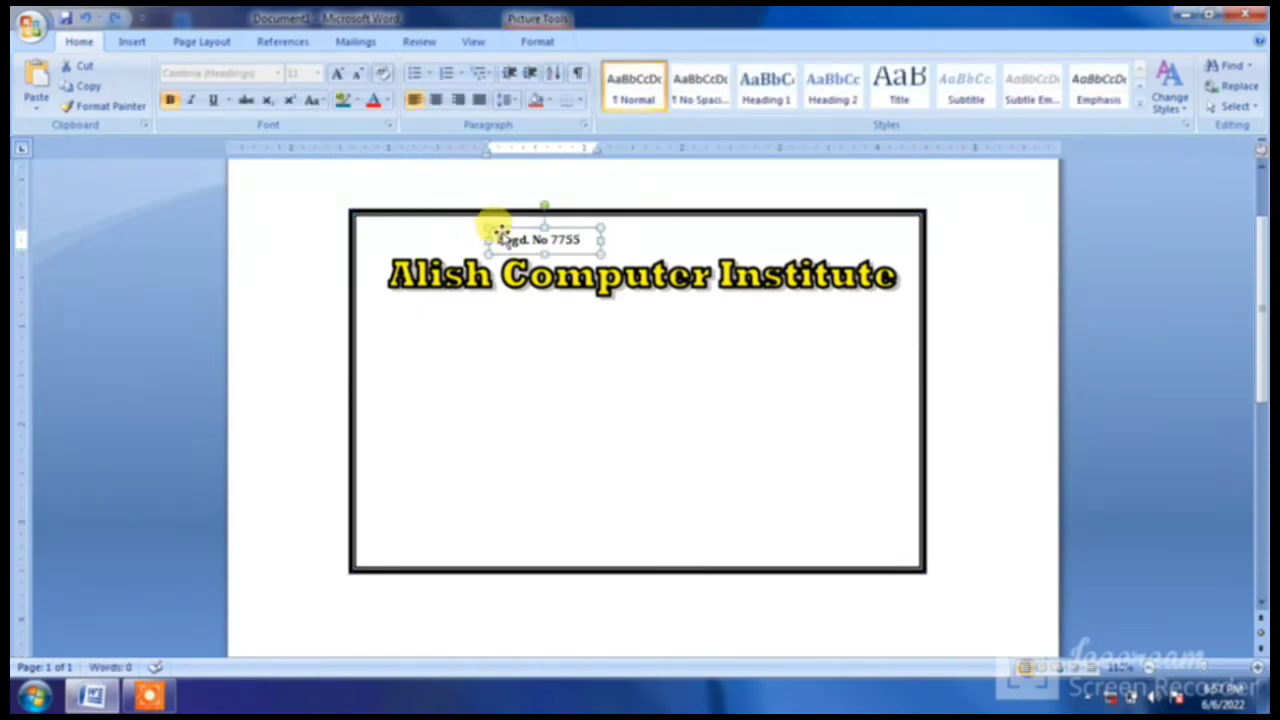
key(ctrl+z)
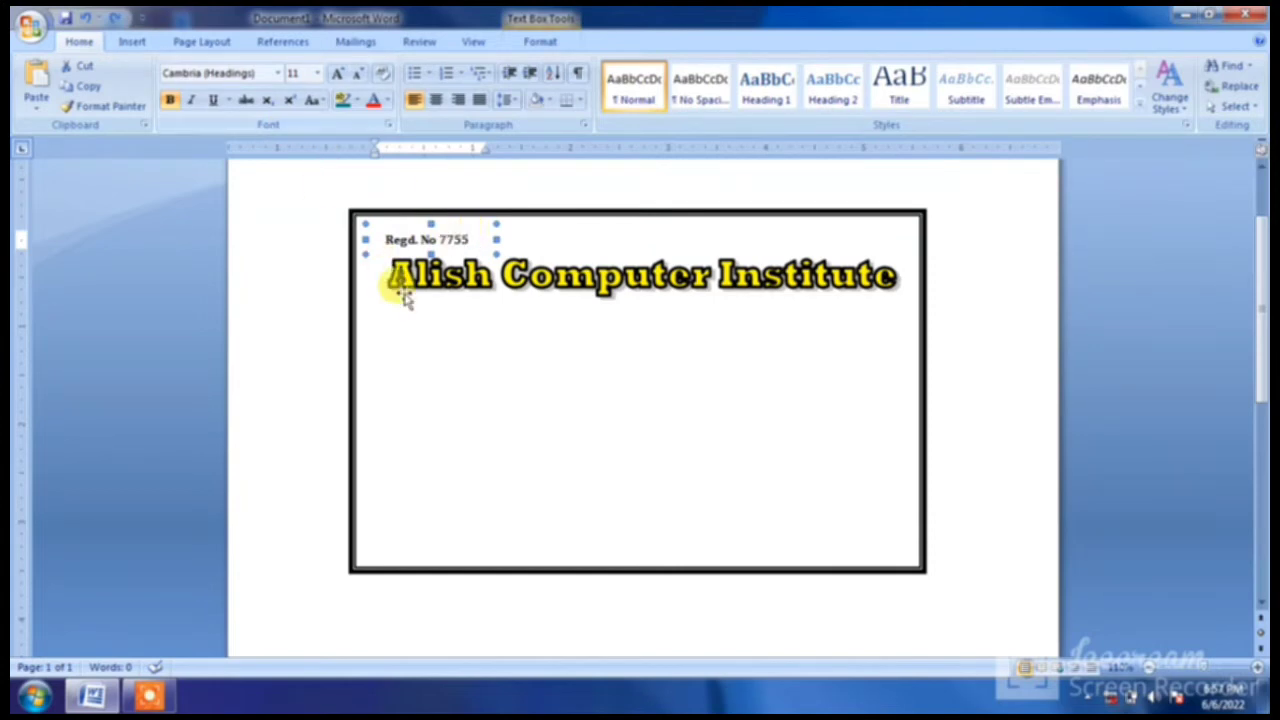
click(418, 340)
Step: Draw a new text box in the card's middle and type 'Website-' into it
click(131, 40)
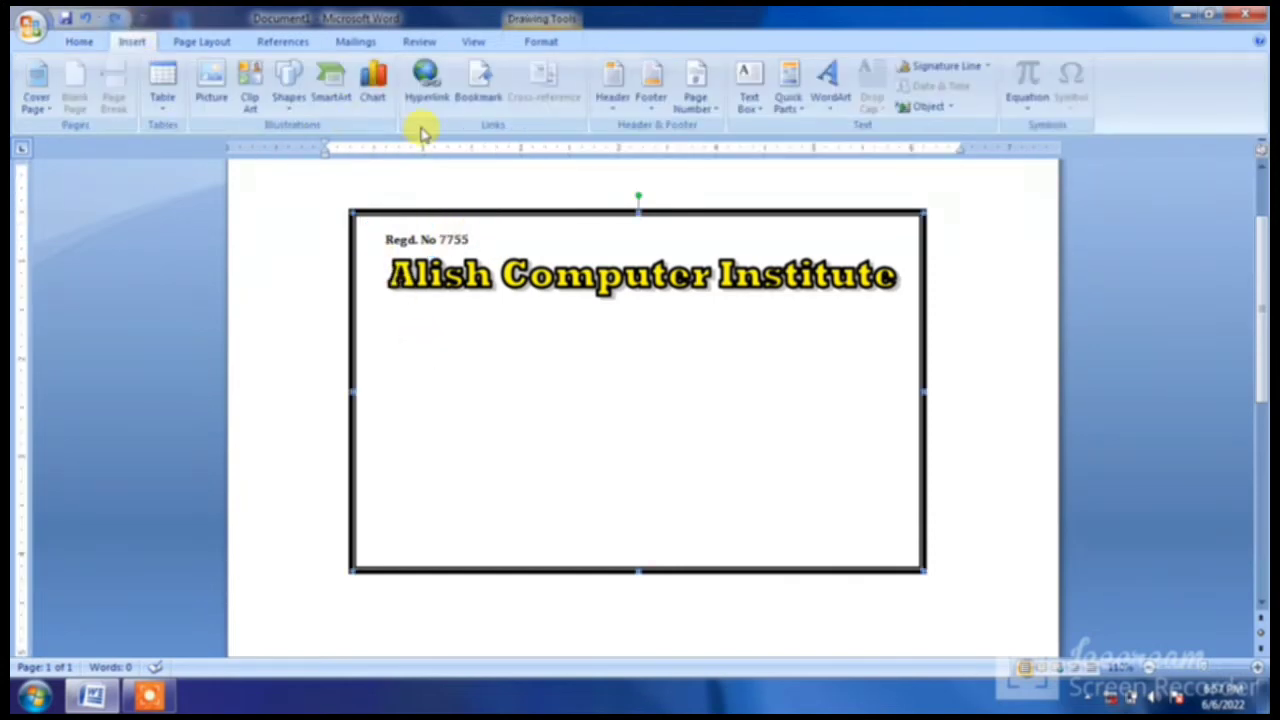
click(744, 110)
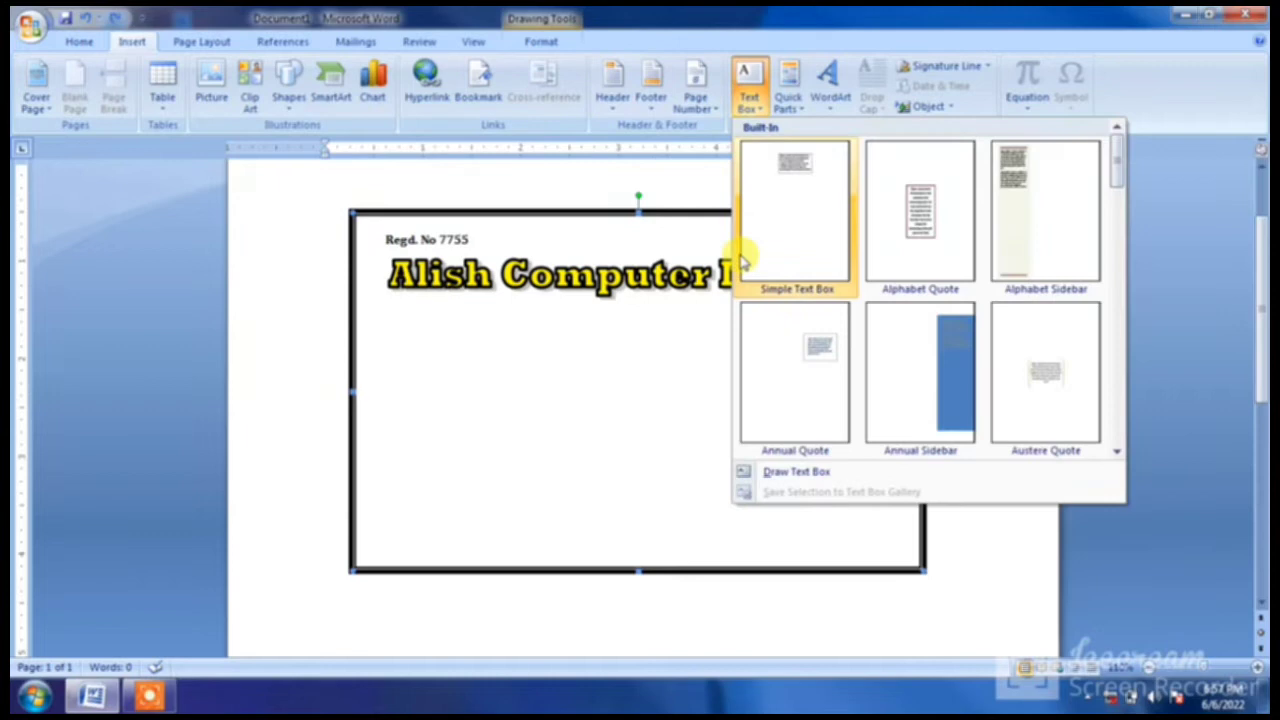
click(750, 470)
drag(657, 377, 822, 410)
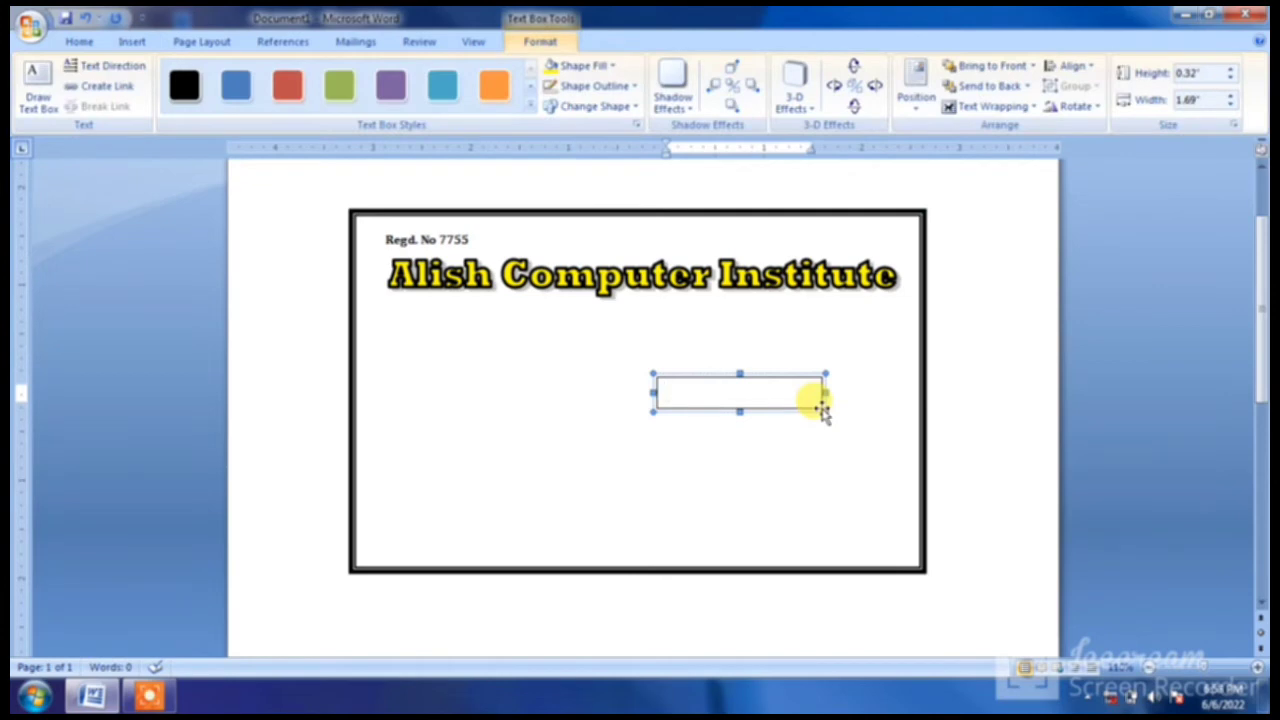
text(Website-)
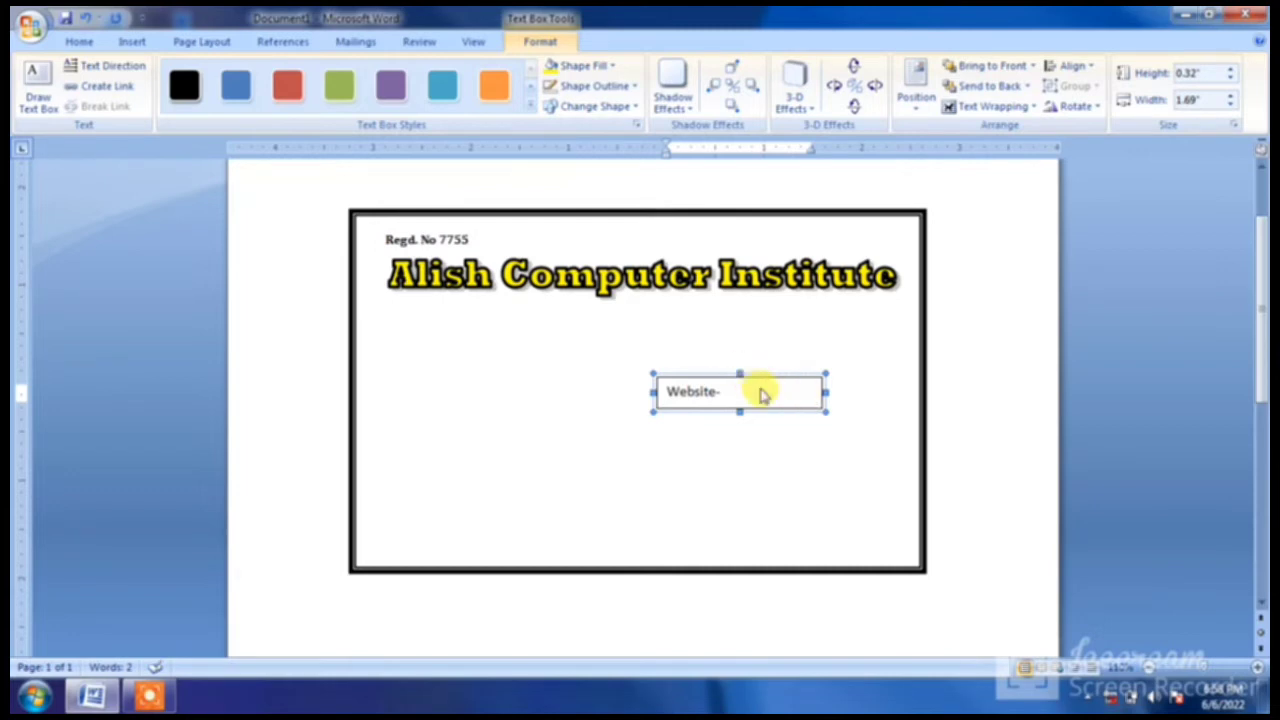
triple_click(760, 395)
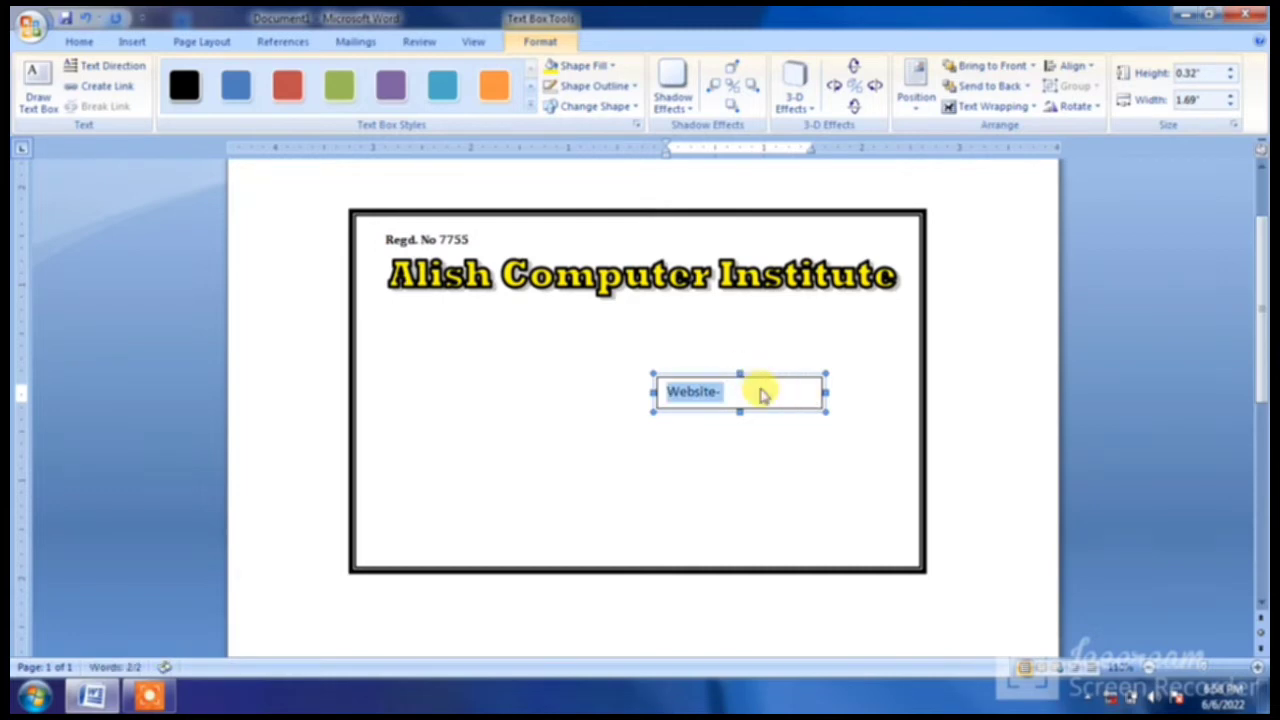
click(88, 41)
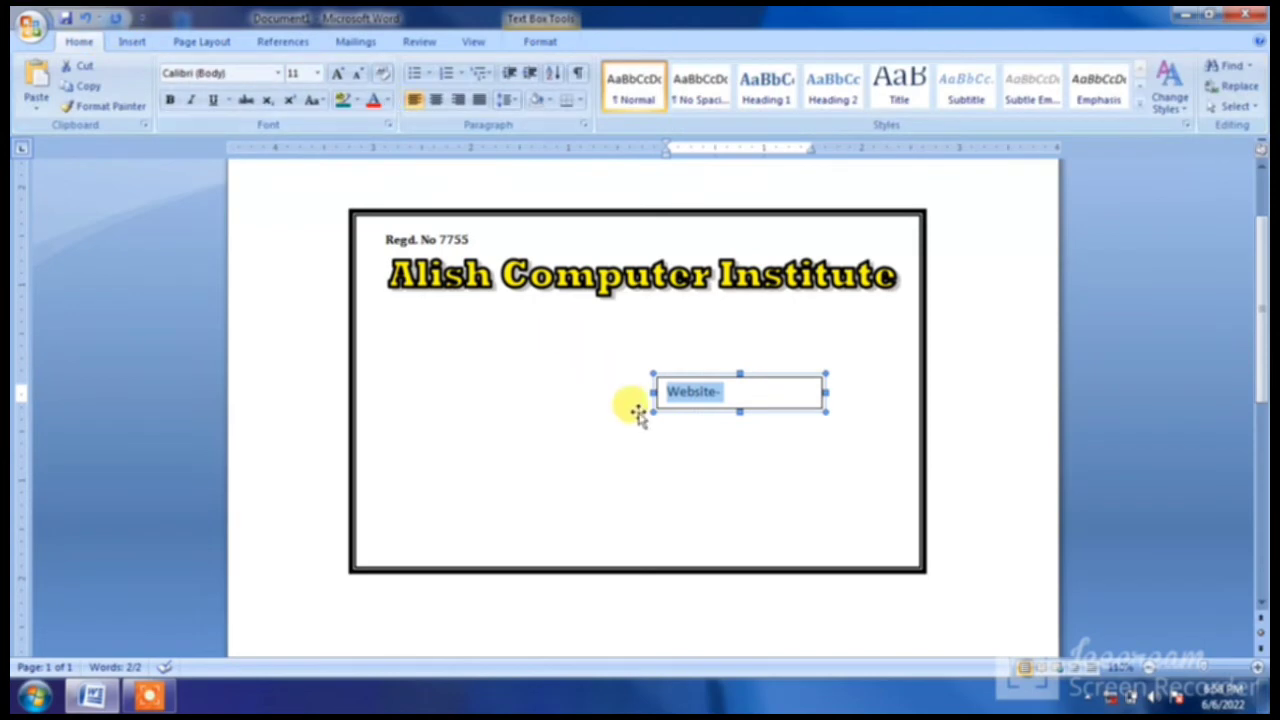
Step: Widen the website box and move it to the card's top right beside Regd. No 7755
drag(652, 409, 463, 400)
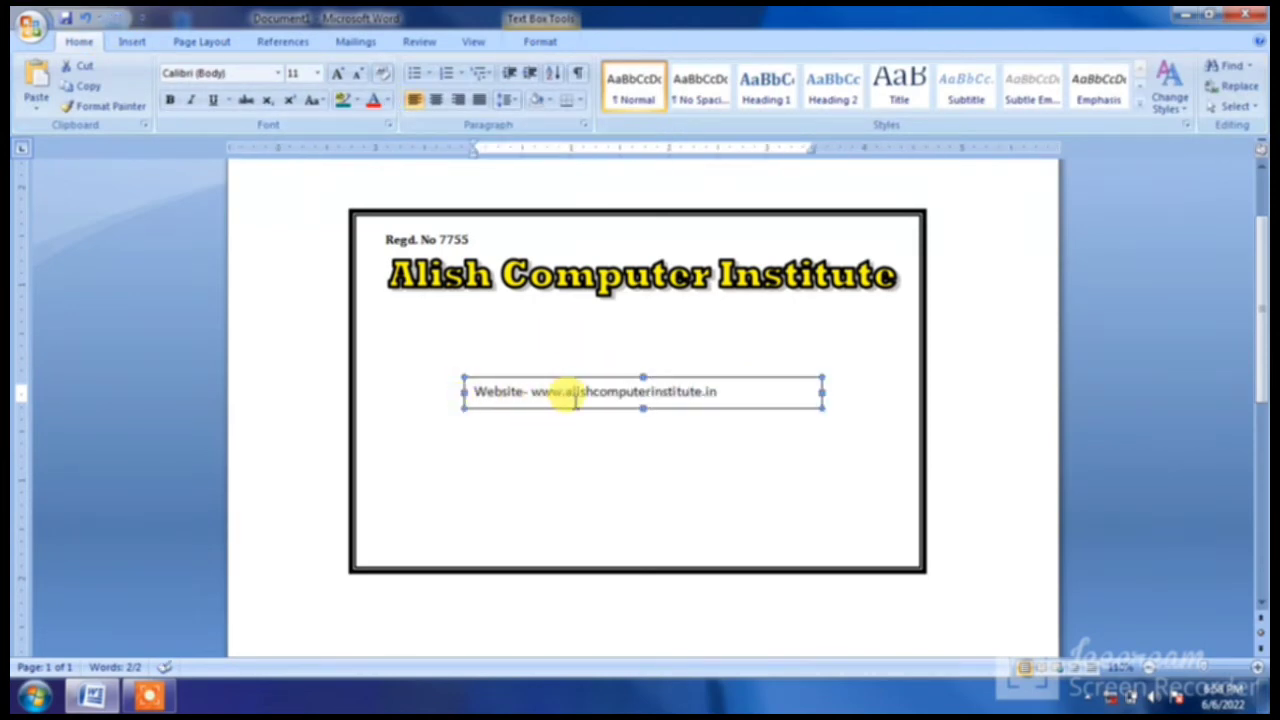
drag(719, 375, 766, 222)
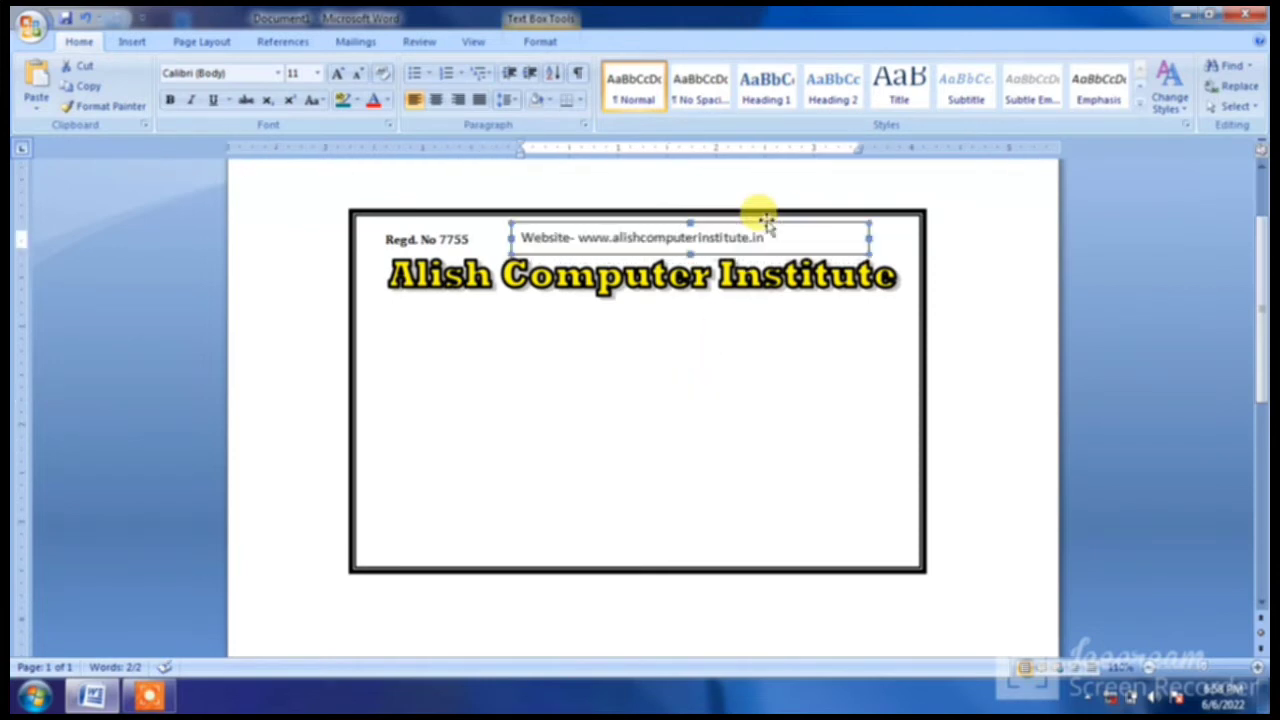
key(Right)
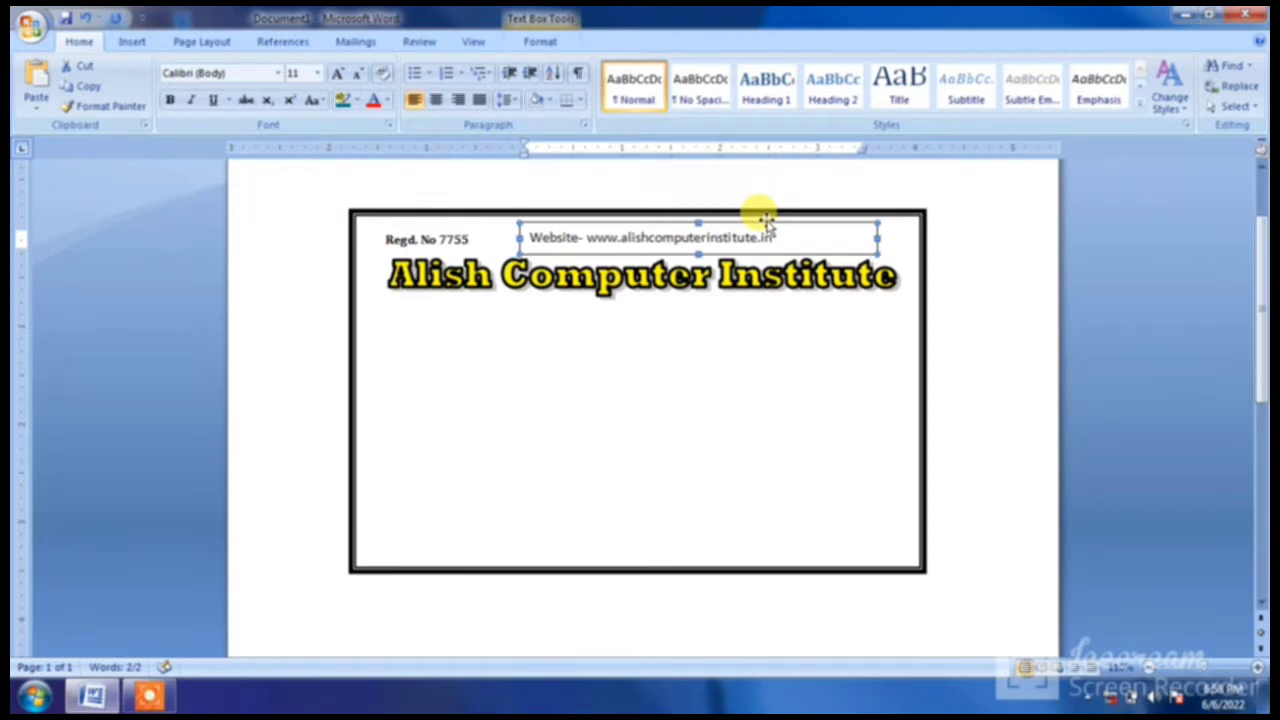
key(Right)
key(Right)
key(Right)
key(Right)
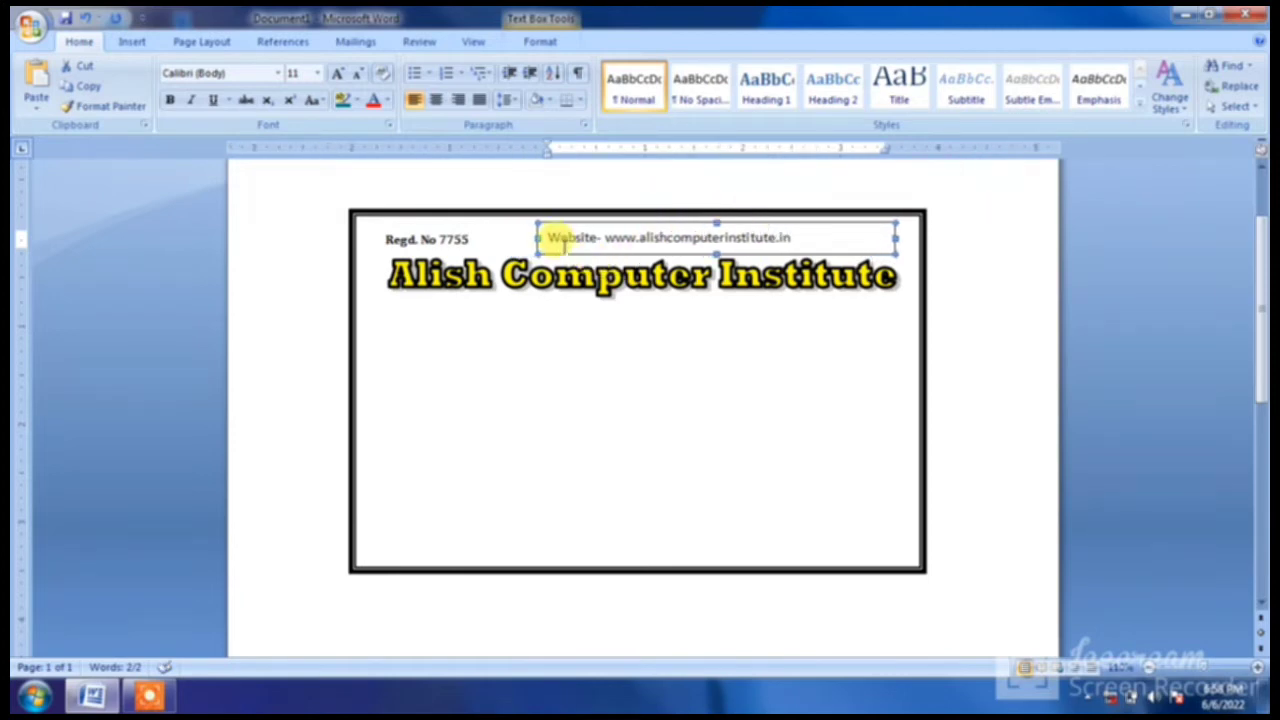
double_click(615, 237)
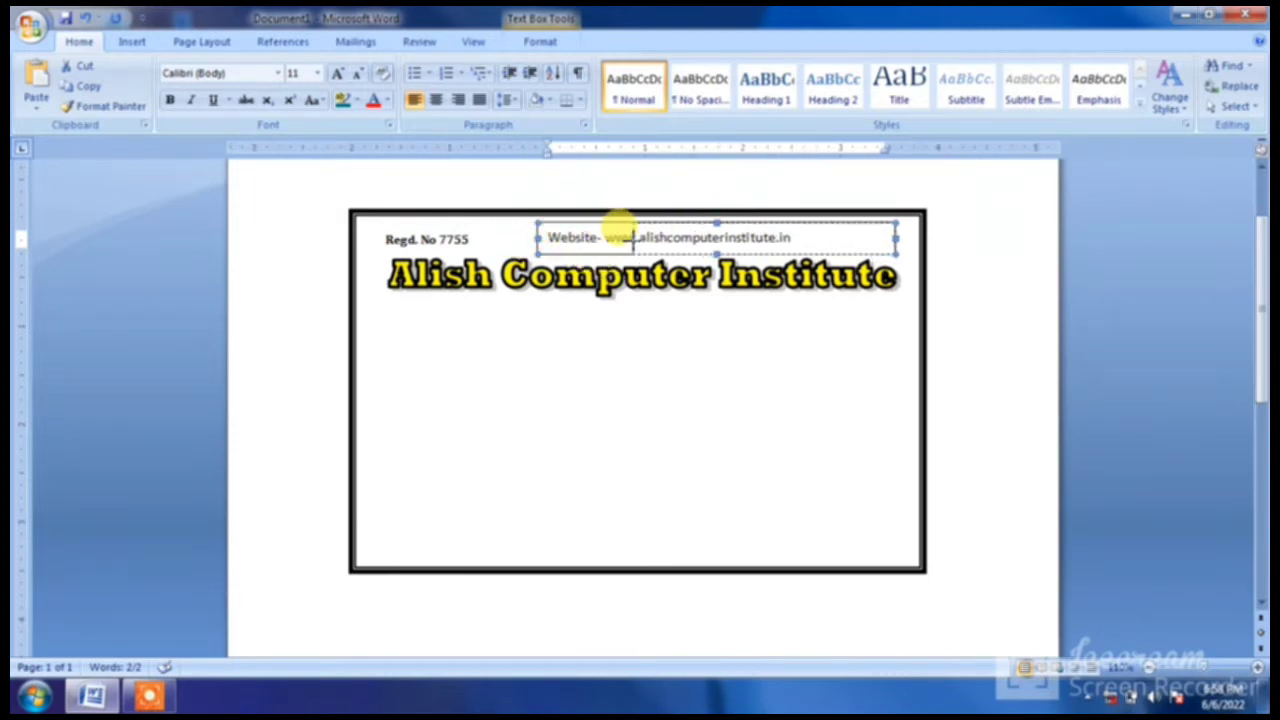
key(ctrl+z)
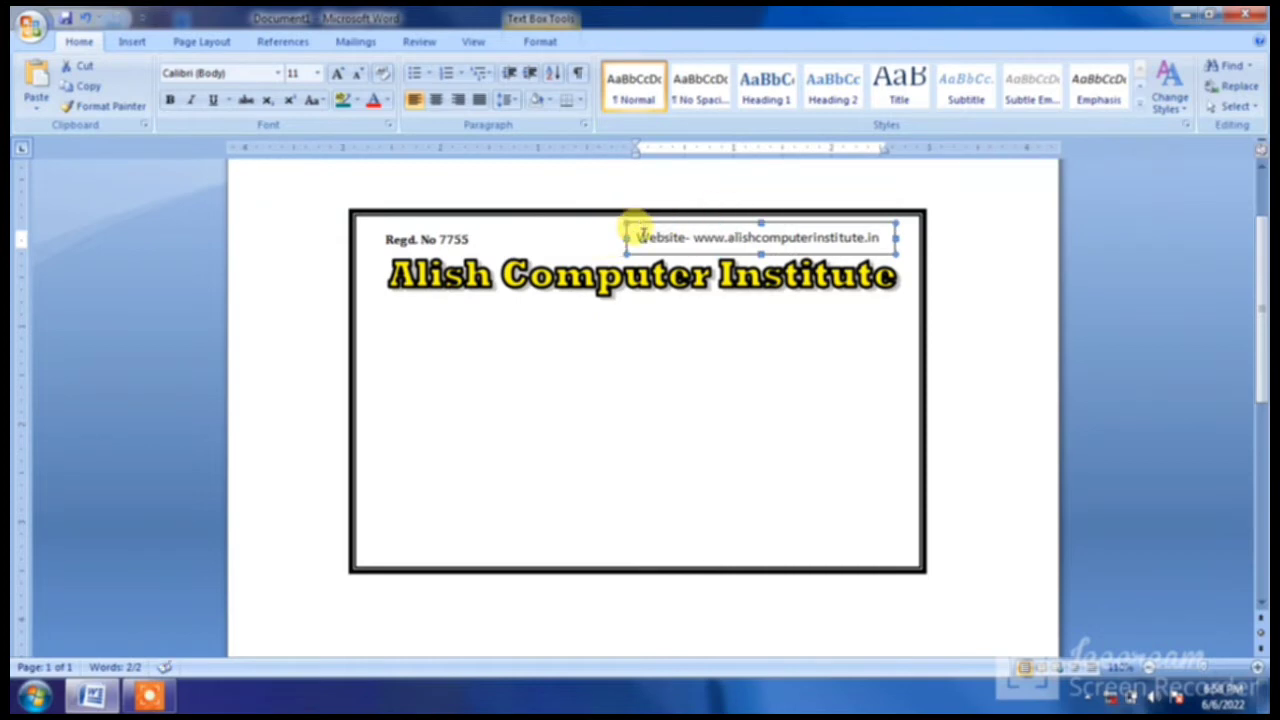
drag(641, 236, 888, 238)
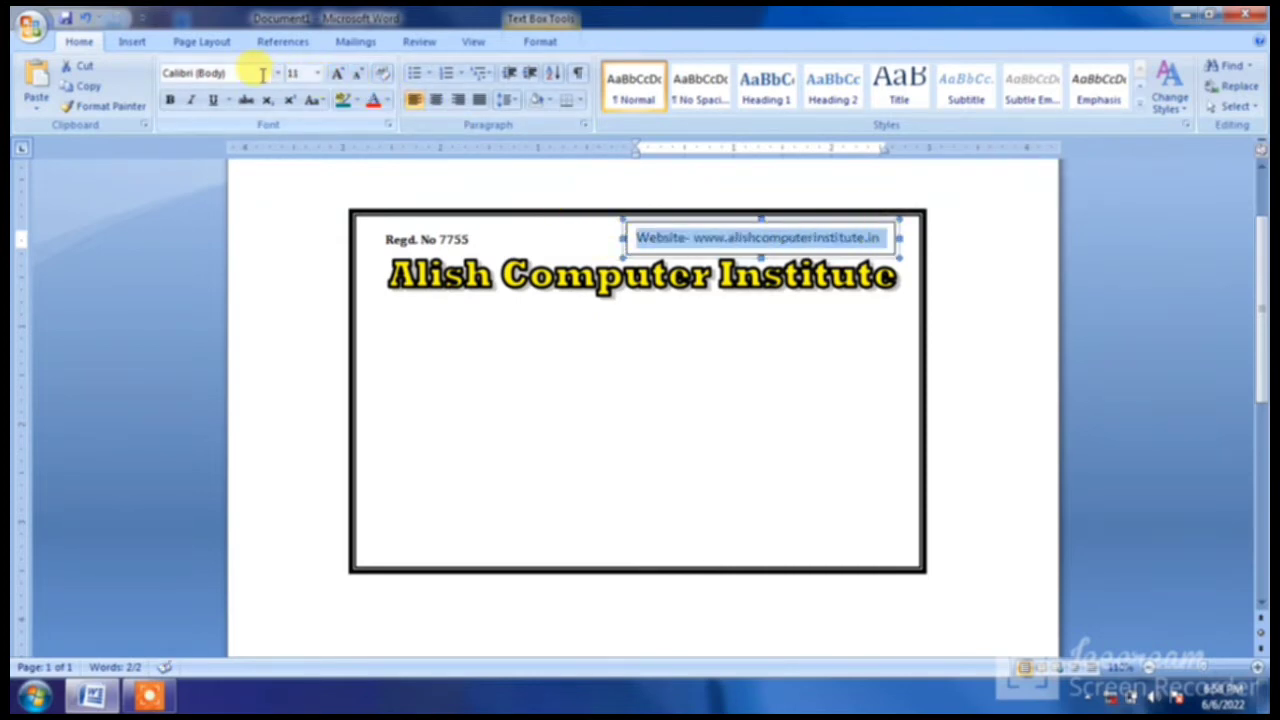
click(132, 41)
click(85, 41)
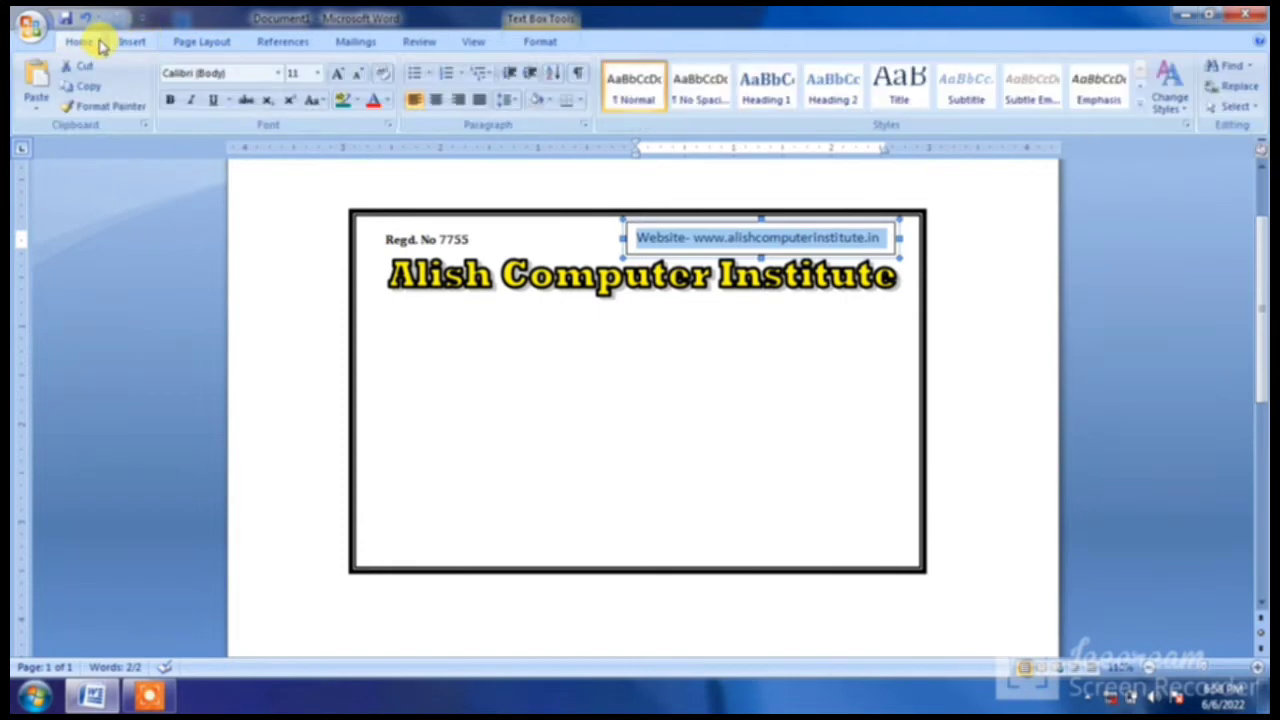
click(278, 73)
click(257, 114)
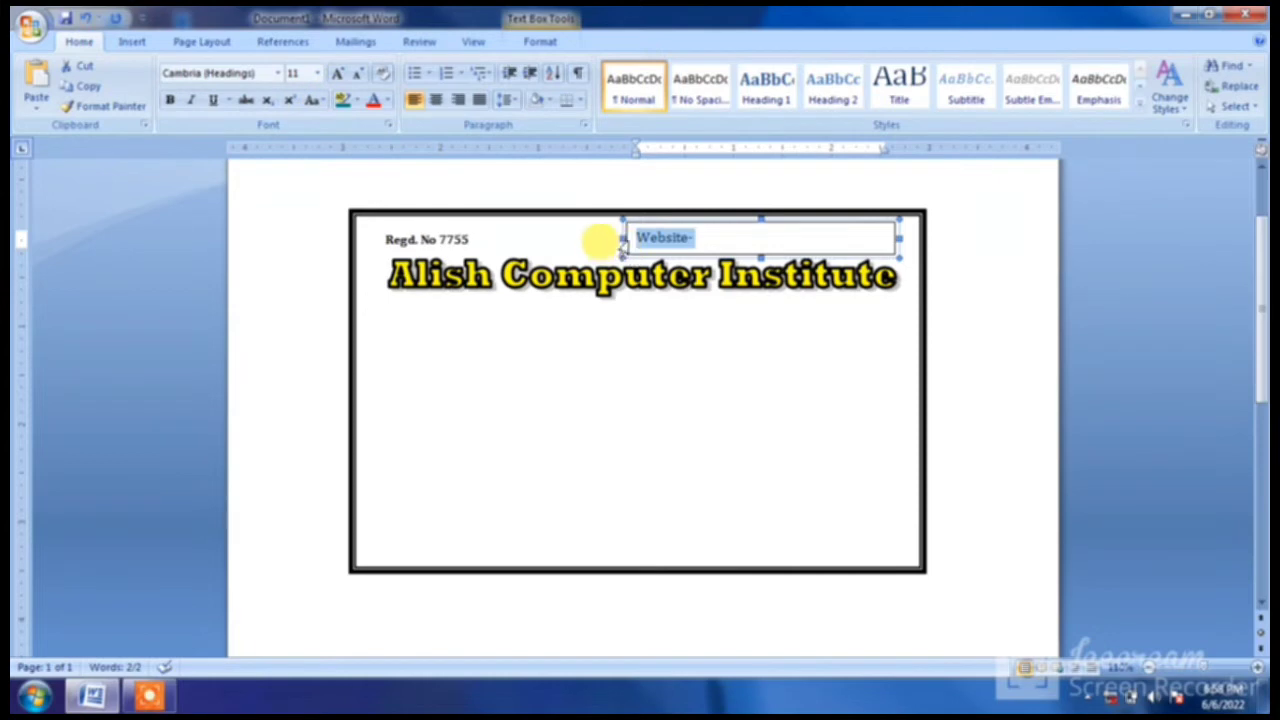
Step: Make the website line bold, widen its box to fit, and centre it
drag(621, 239, 597, 239)
text(www.alishcomputerinstitute.in)
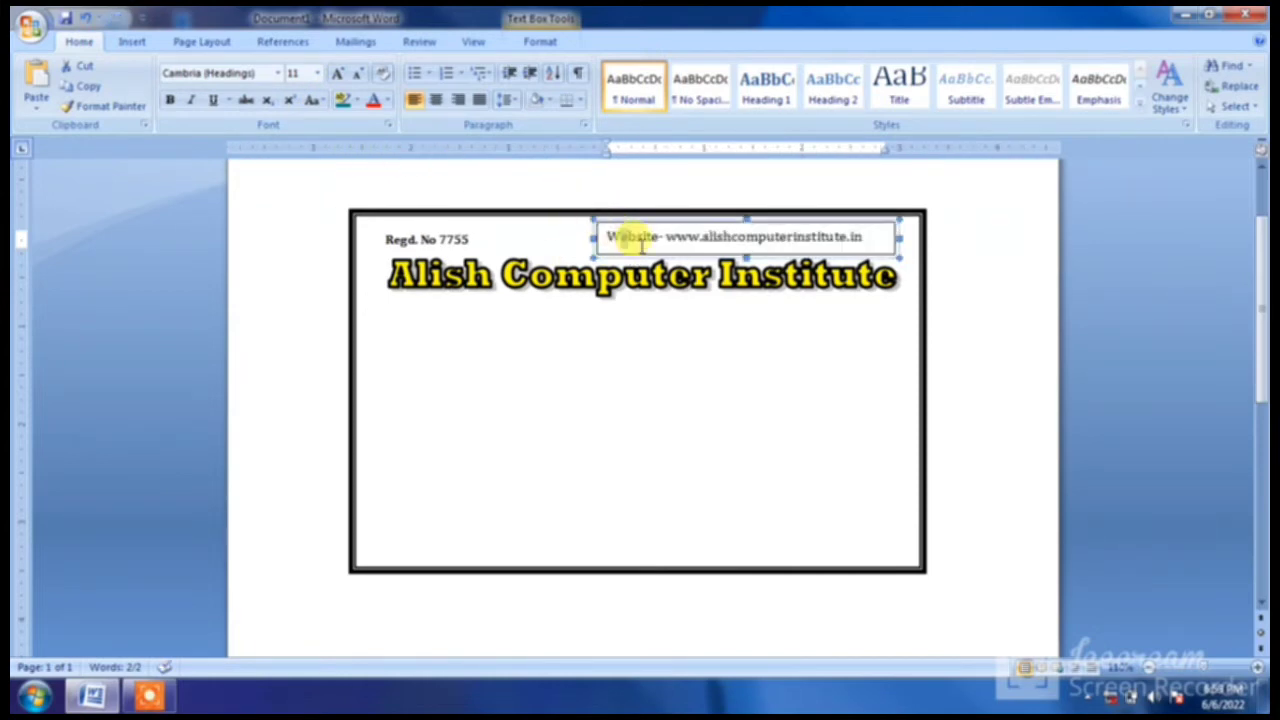
drag(607, 237, 862, 237)
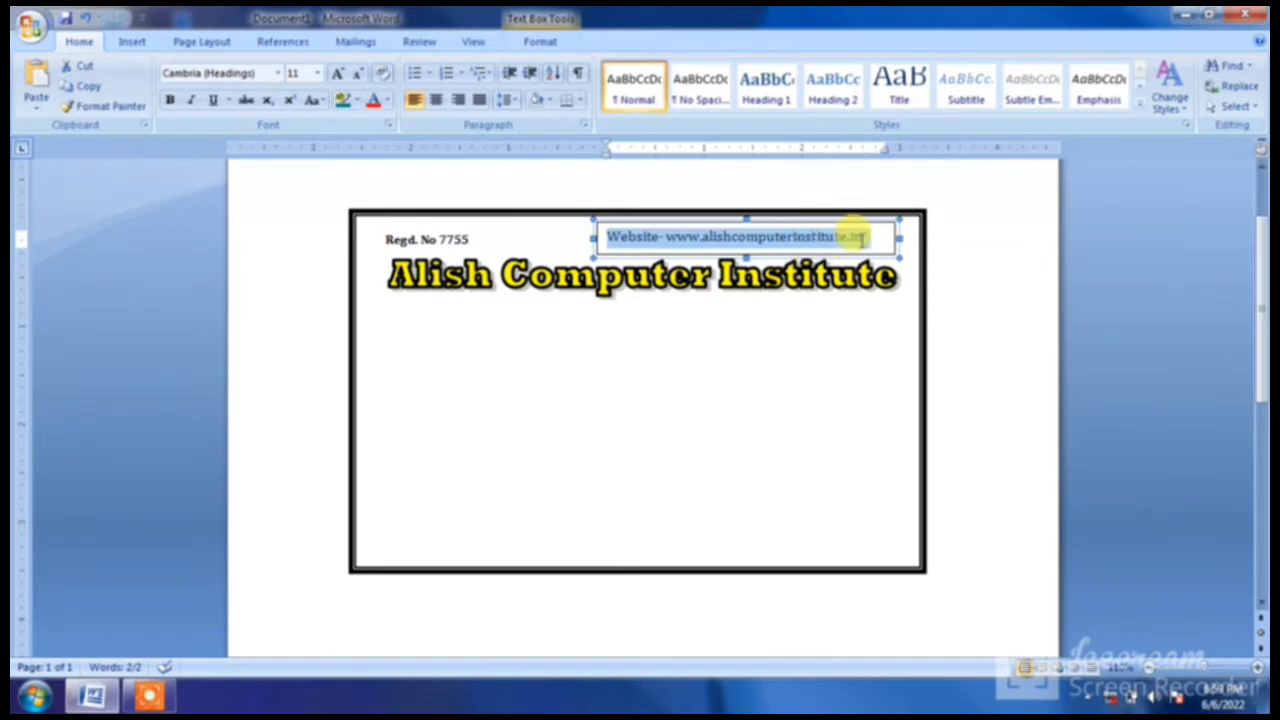
click(170, 100)
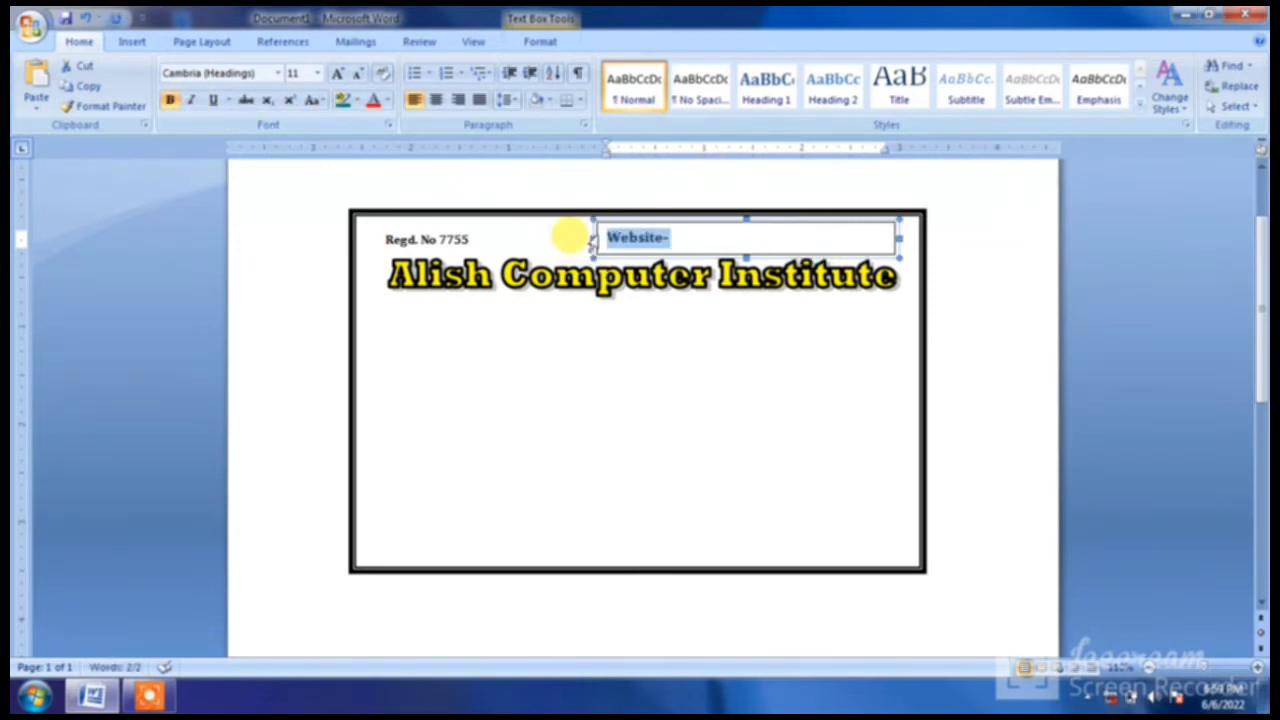
drag(591, 245, 578, 238)
text(www.alishcomputerinstitute.in)
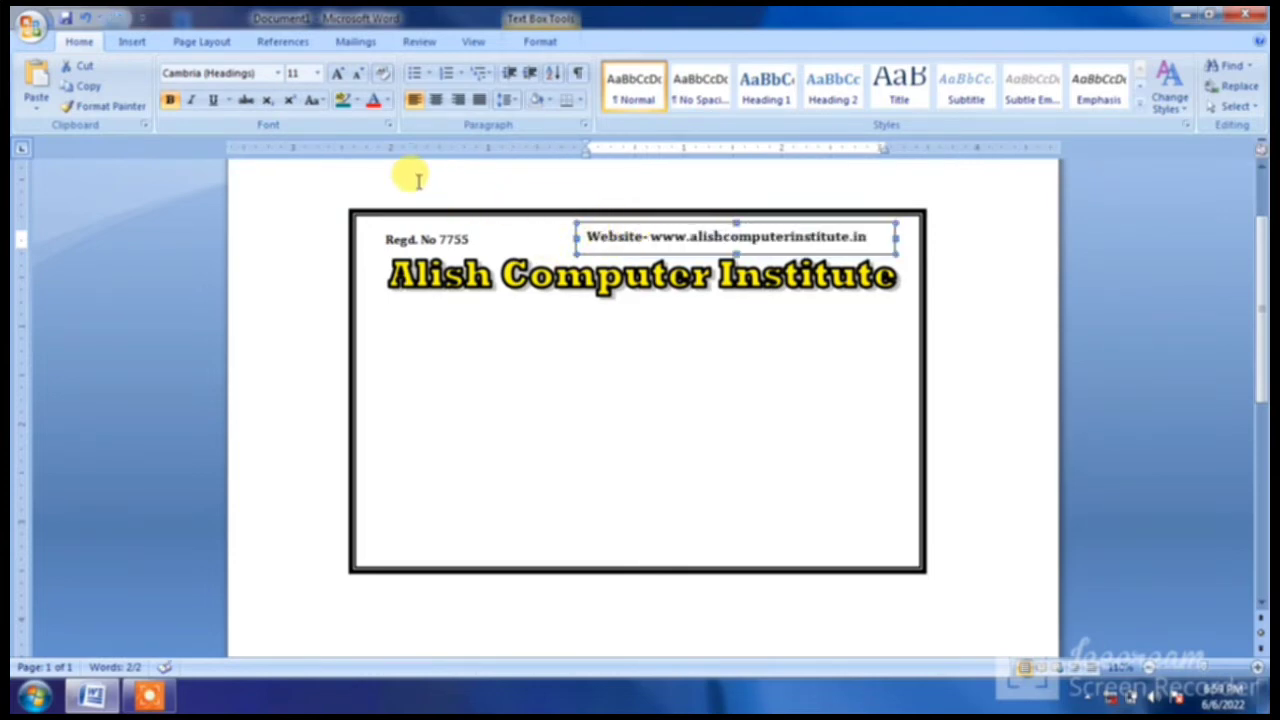
click(598, 236)
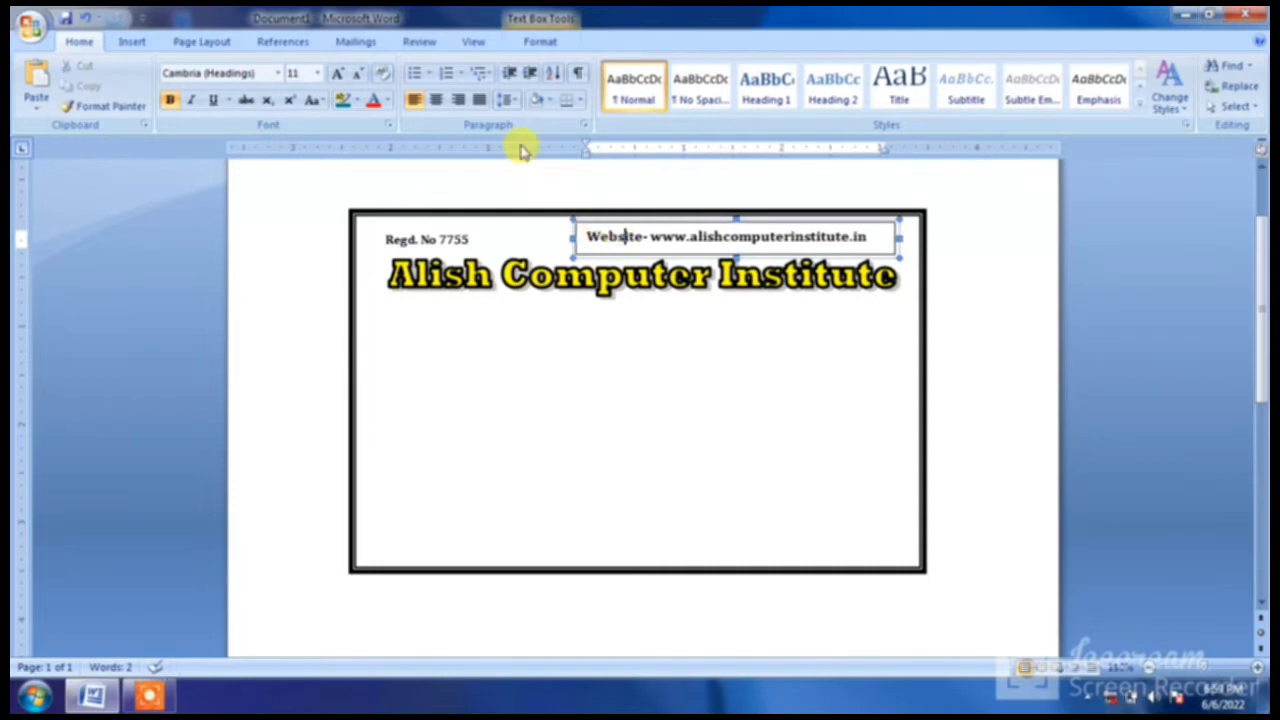
click(445, 106)
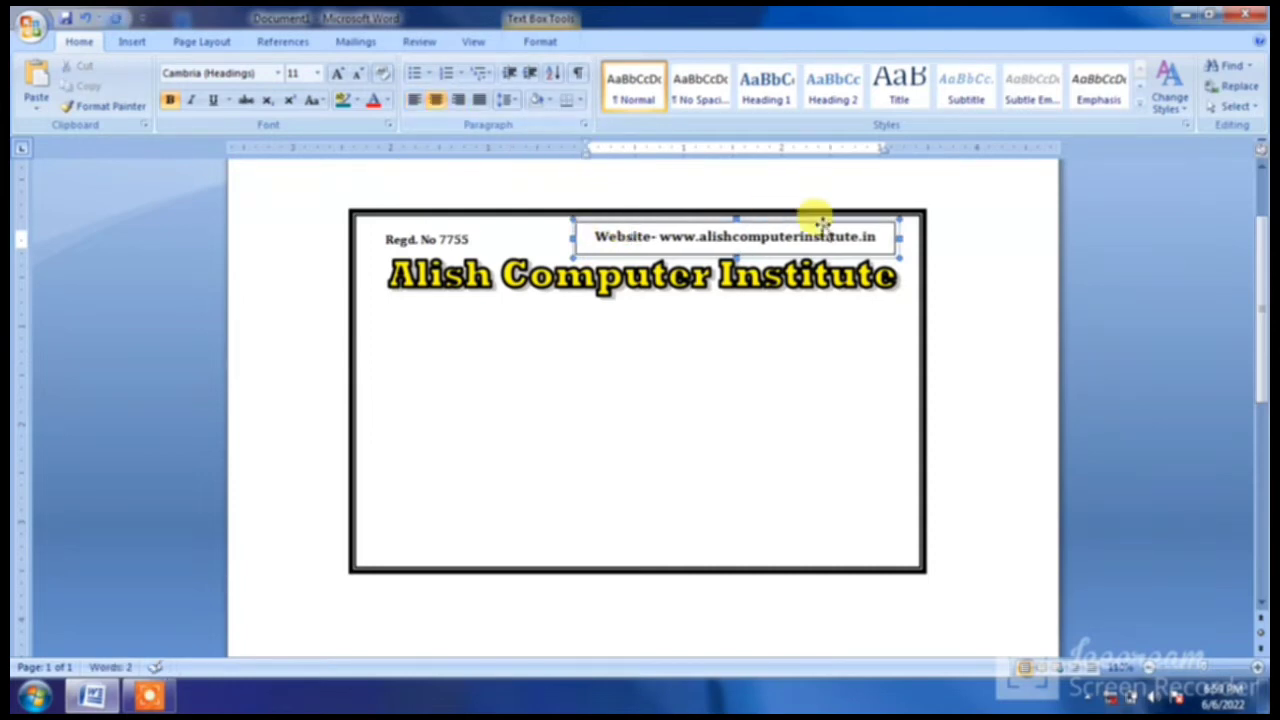
Step: Set the website text box's Shape Outline to No Outline
double_click(586, 377)
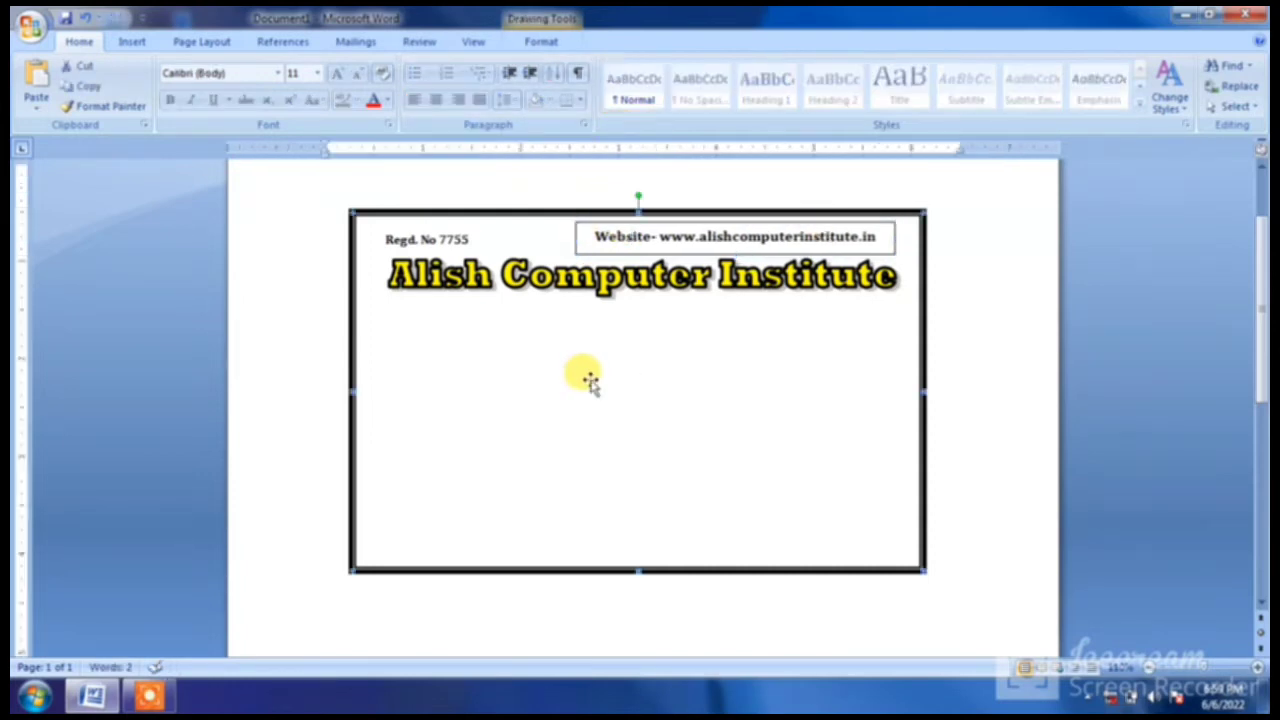
click(626, 237)
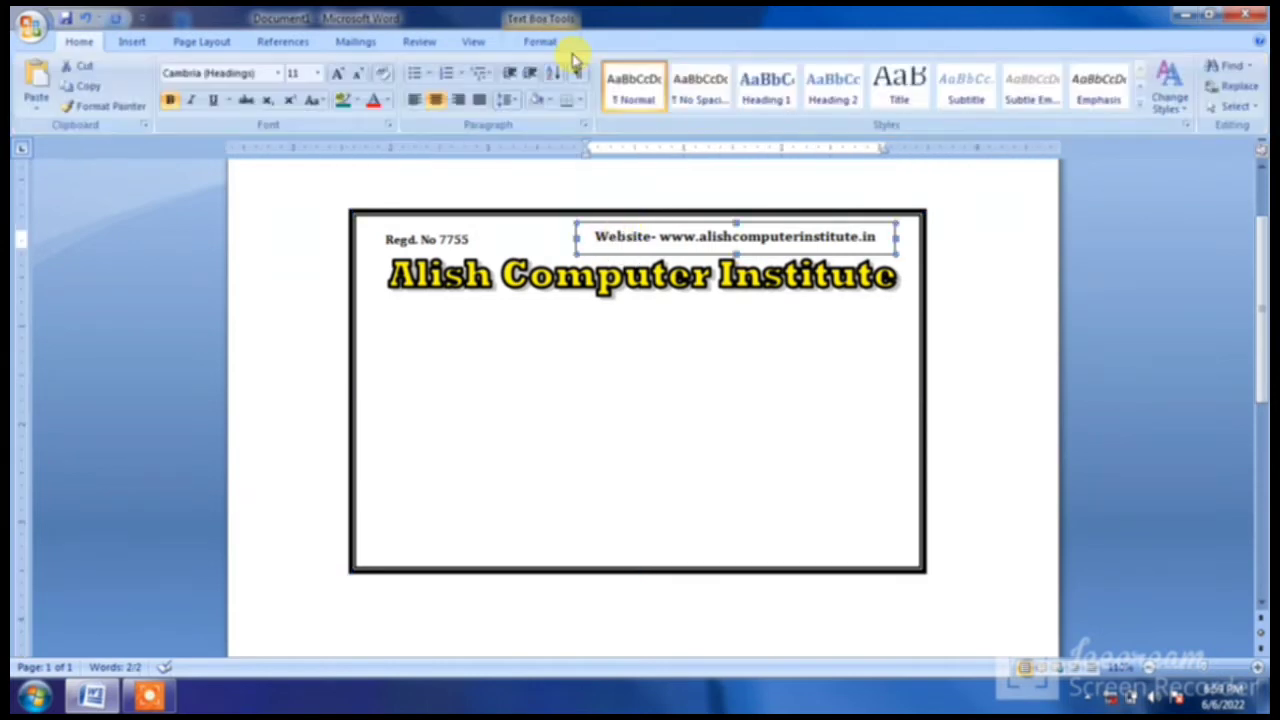
click(545, 43)
click(594, 86)
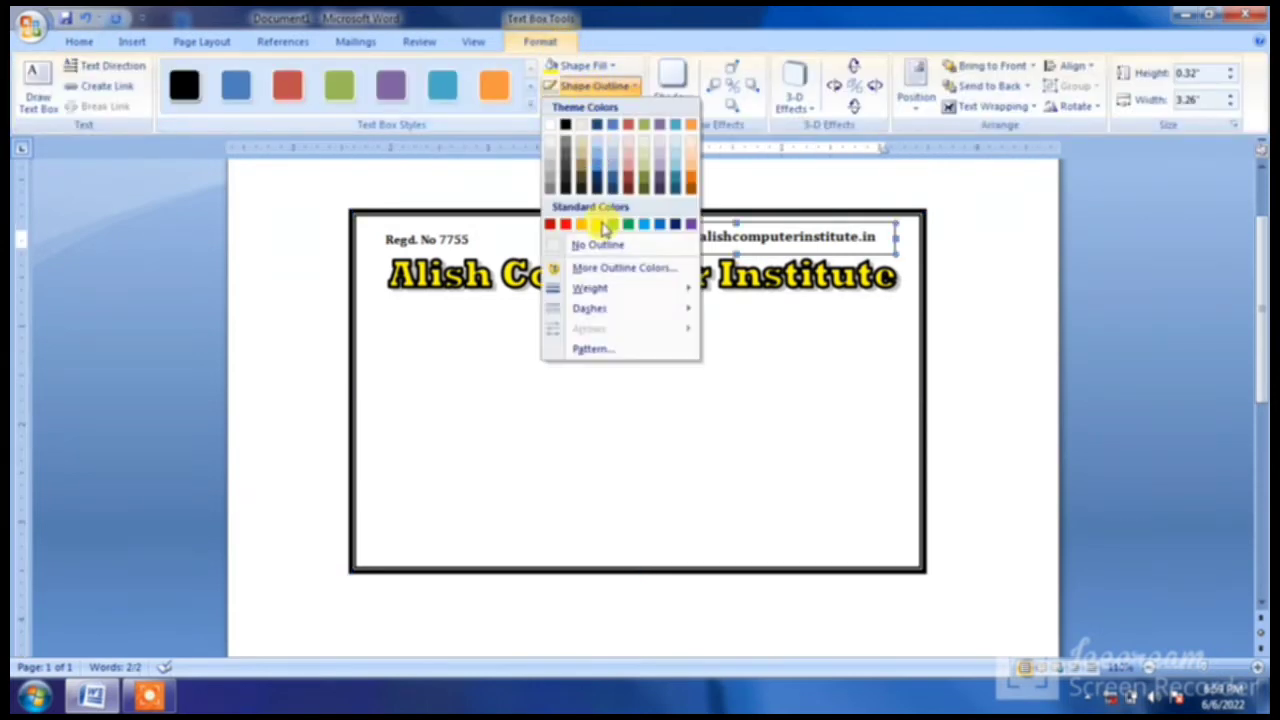
click(597, 245)
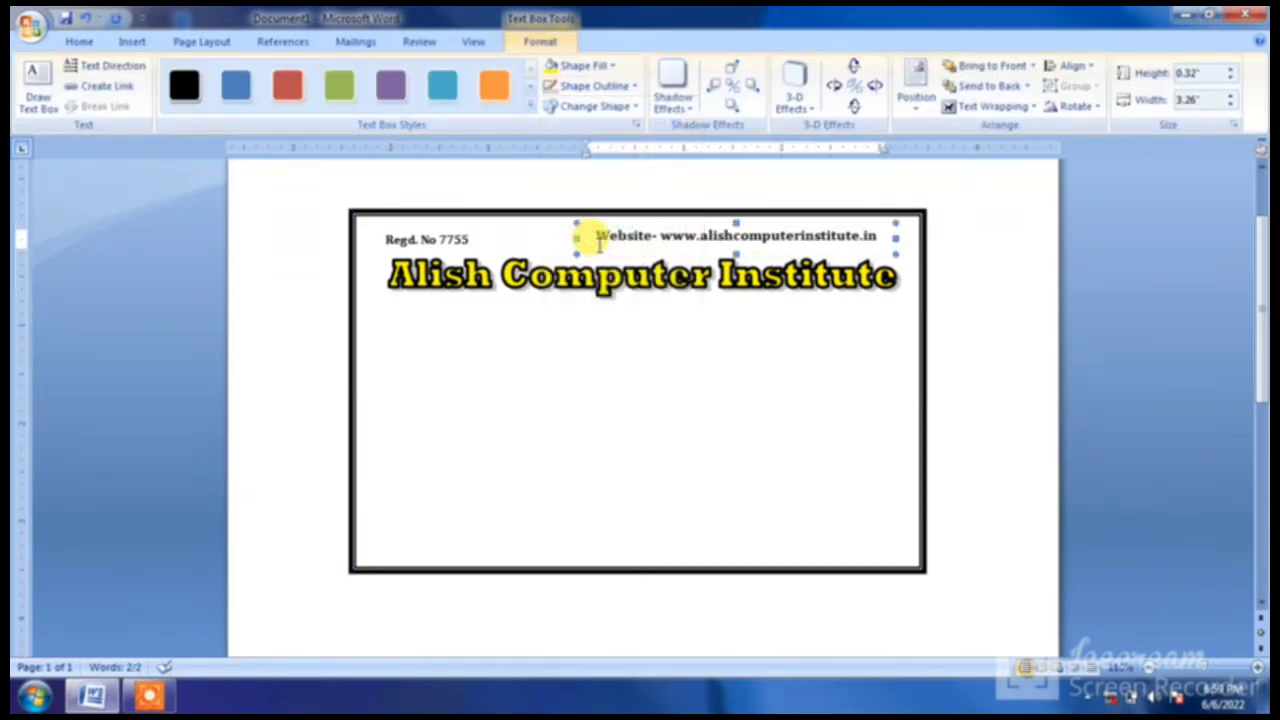
click(555, 305)
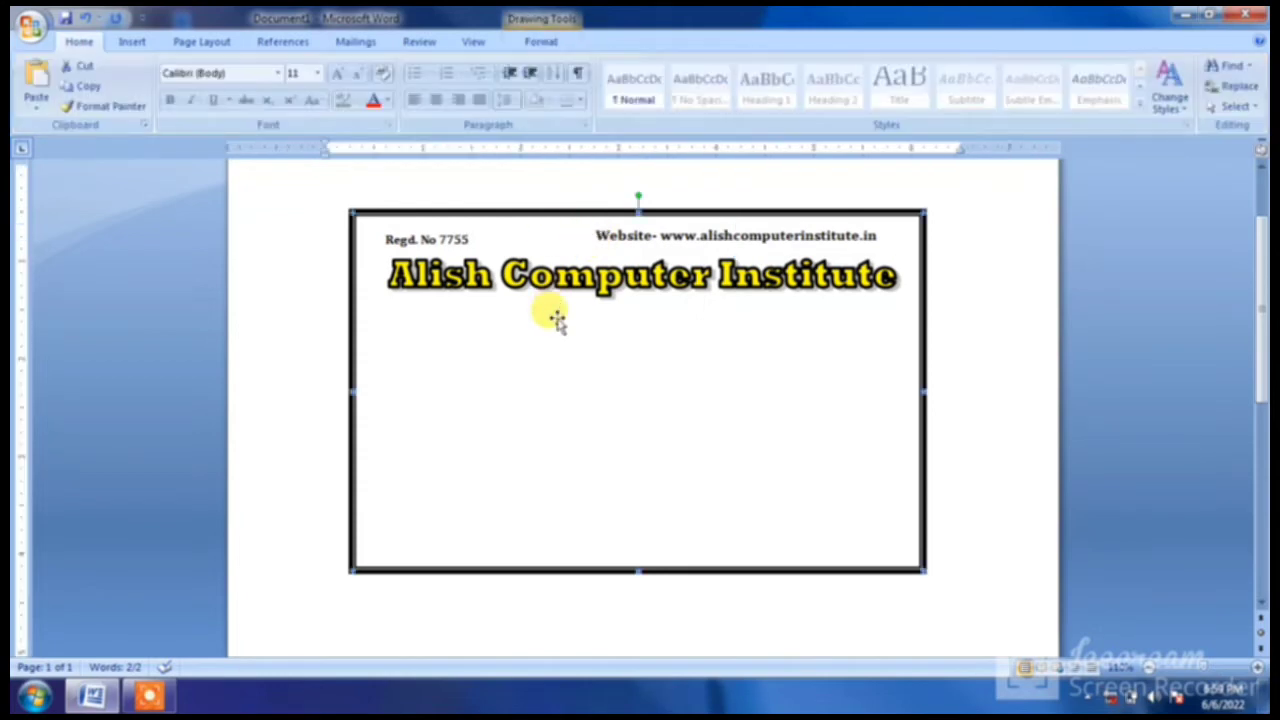
click(140, 44)
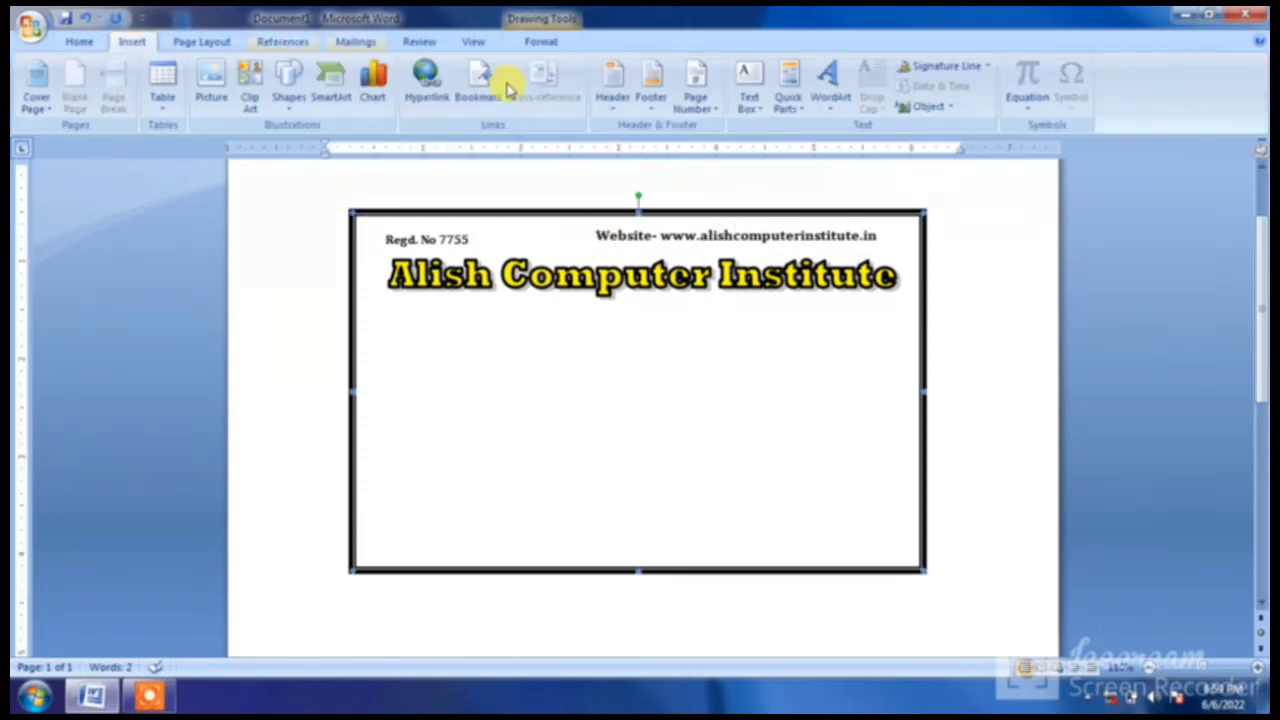
Step: Draw a text box under the heading, type the institute's address line, and select it
click(766, 114)
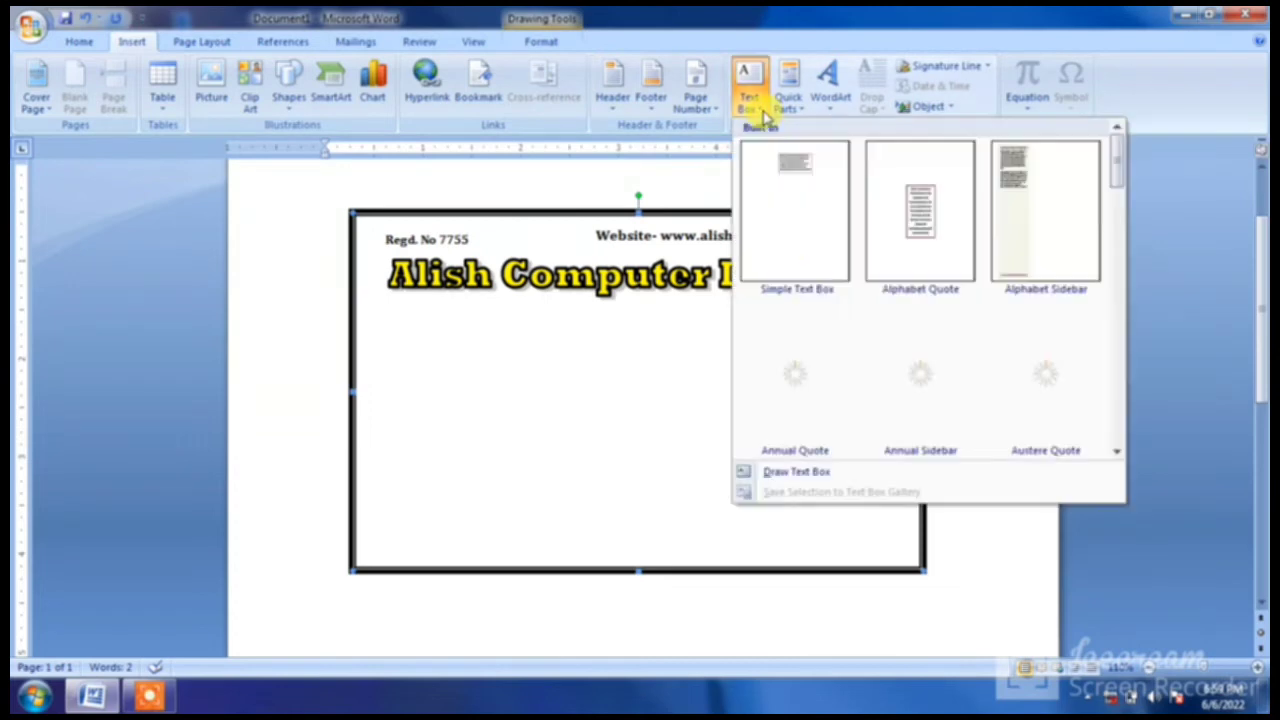
click(795, 473)
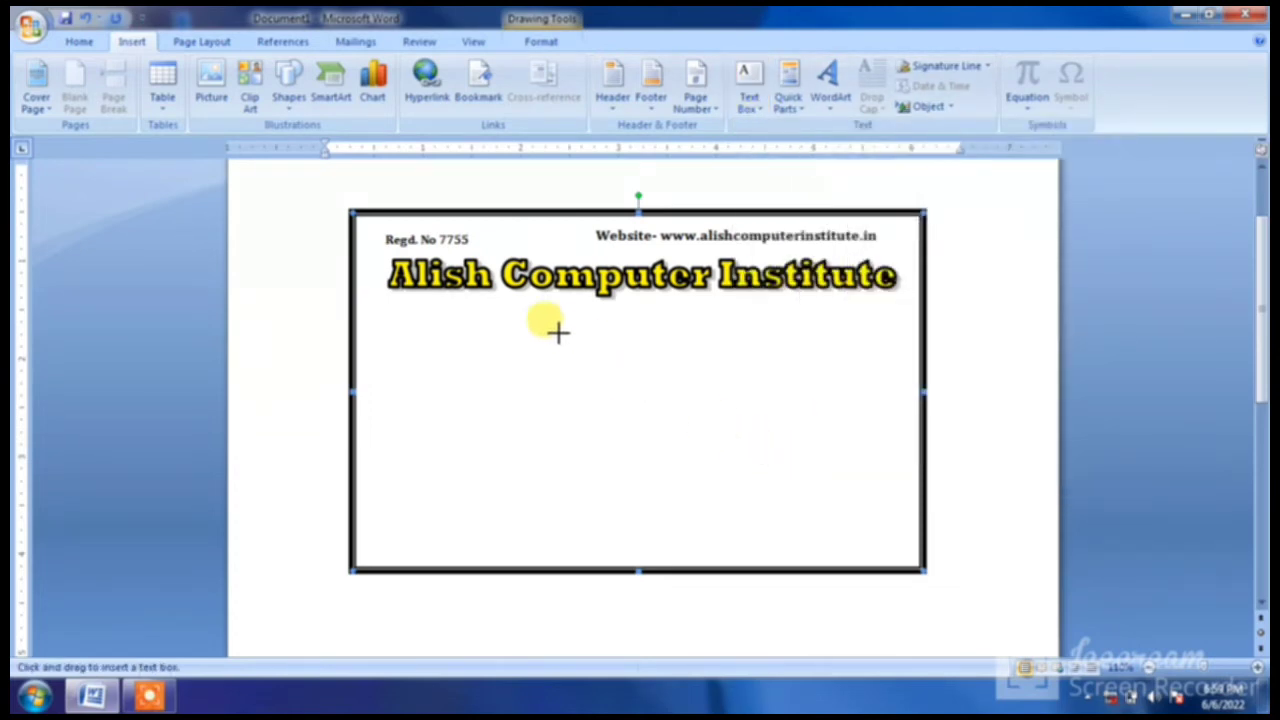
drag(500, 318, 810, 366)
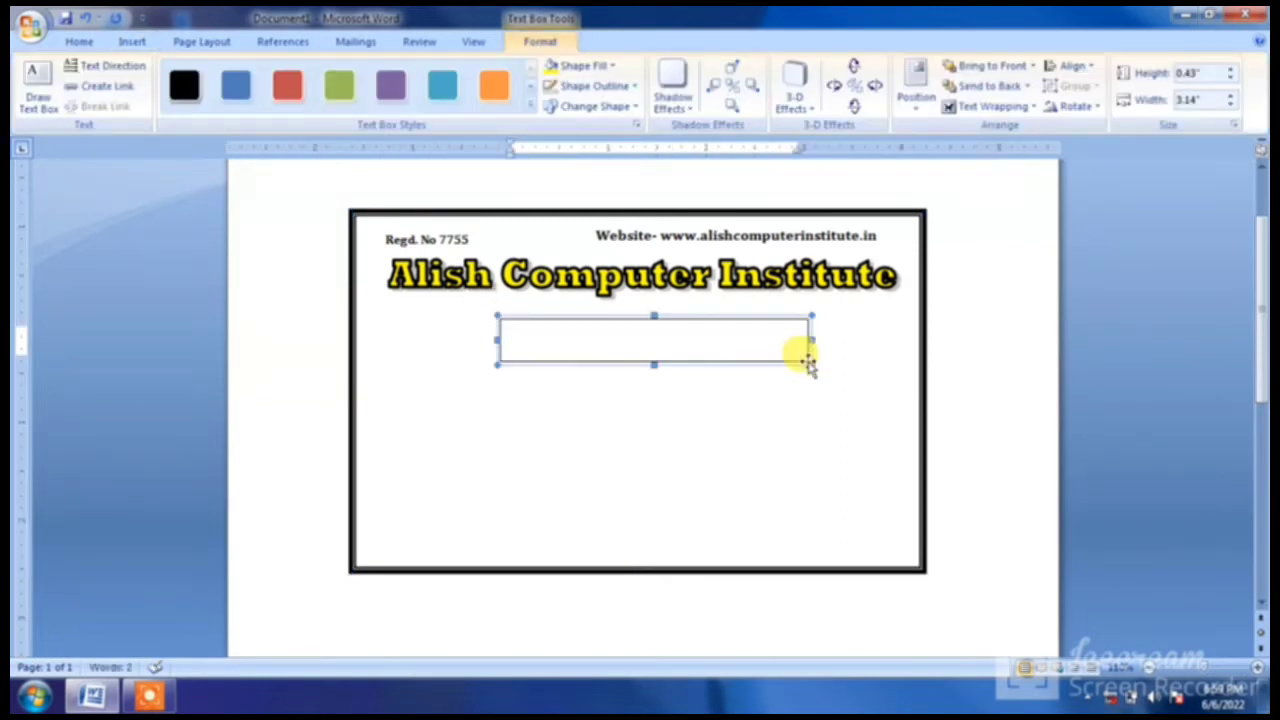
text(Senpur Ambedkar Nagar)
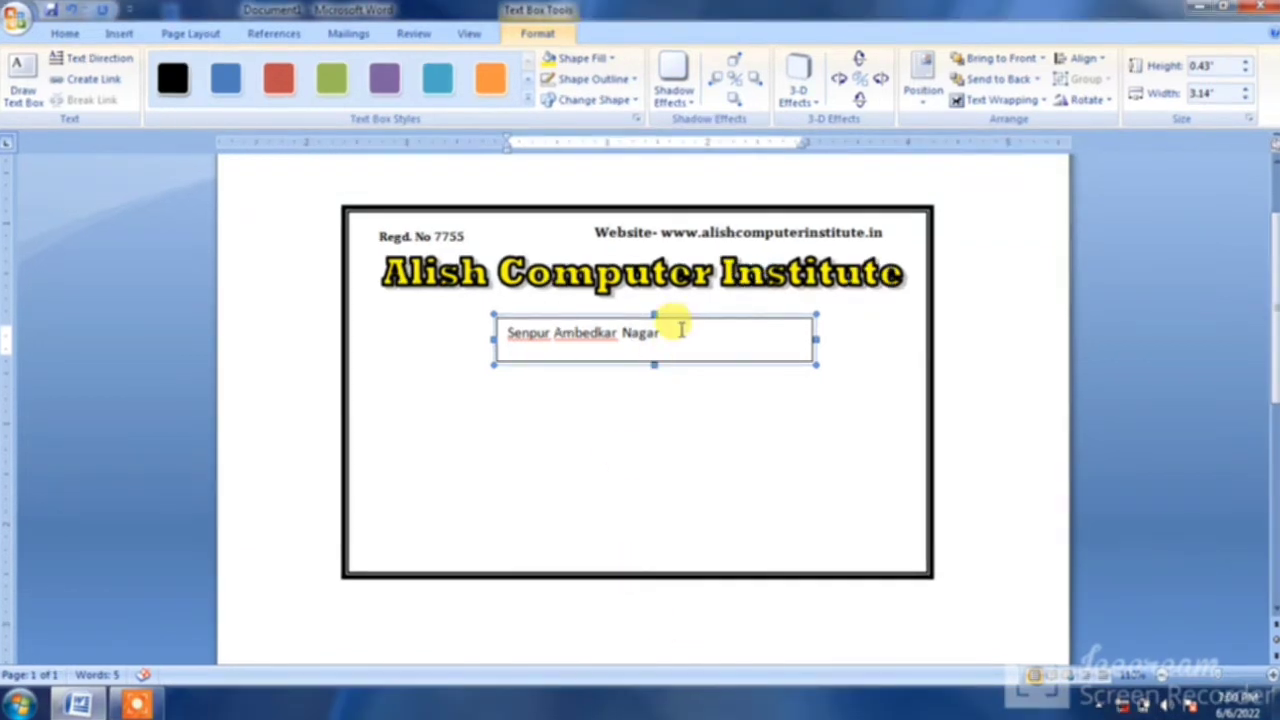
drag(680, 332, 495, 332)
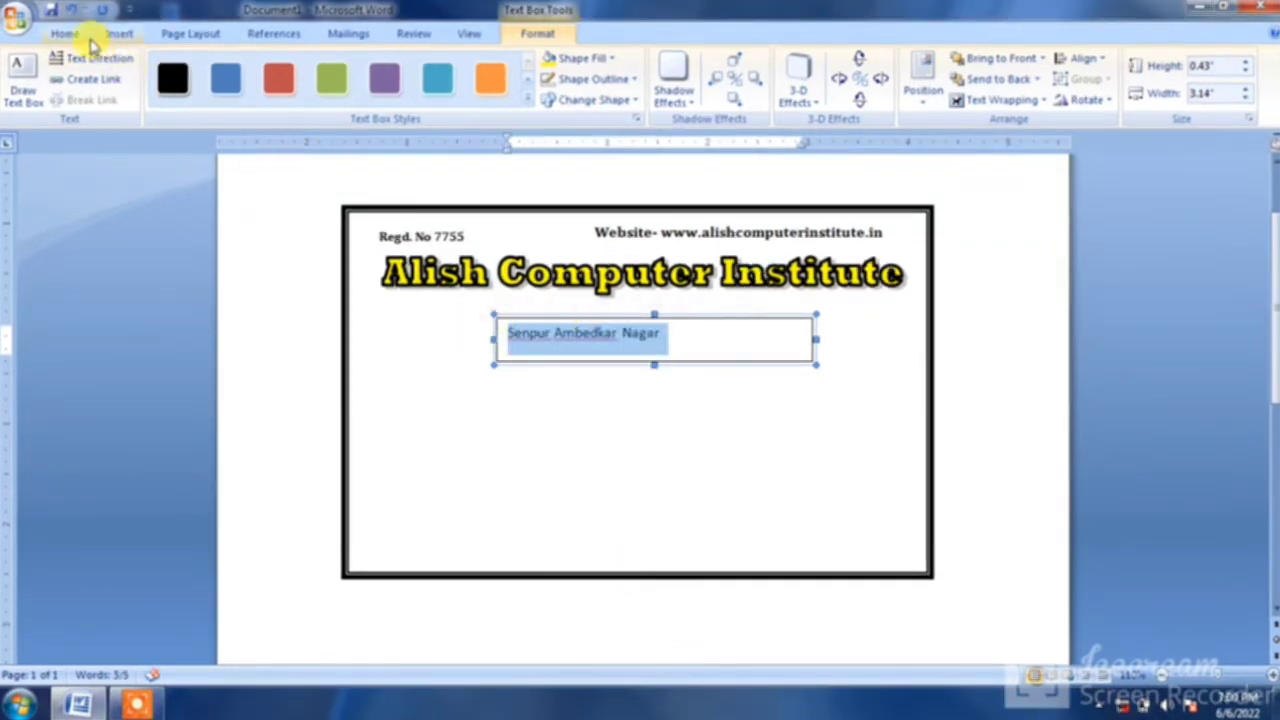
Step: Format the address text as bold Algerian at 14 pt, centred in its box
click(68, 33)
click(270, 66)
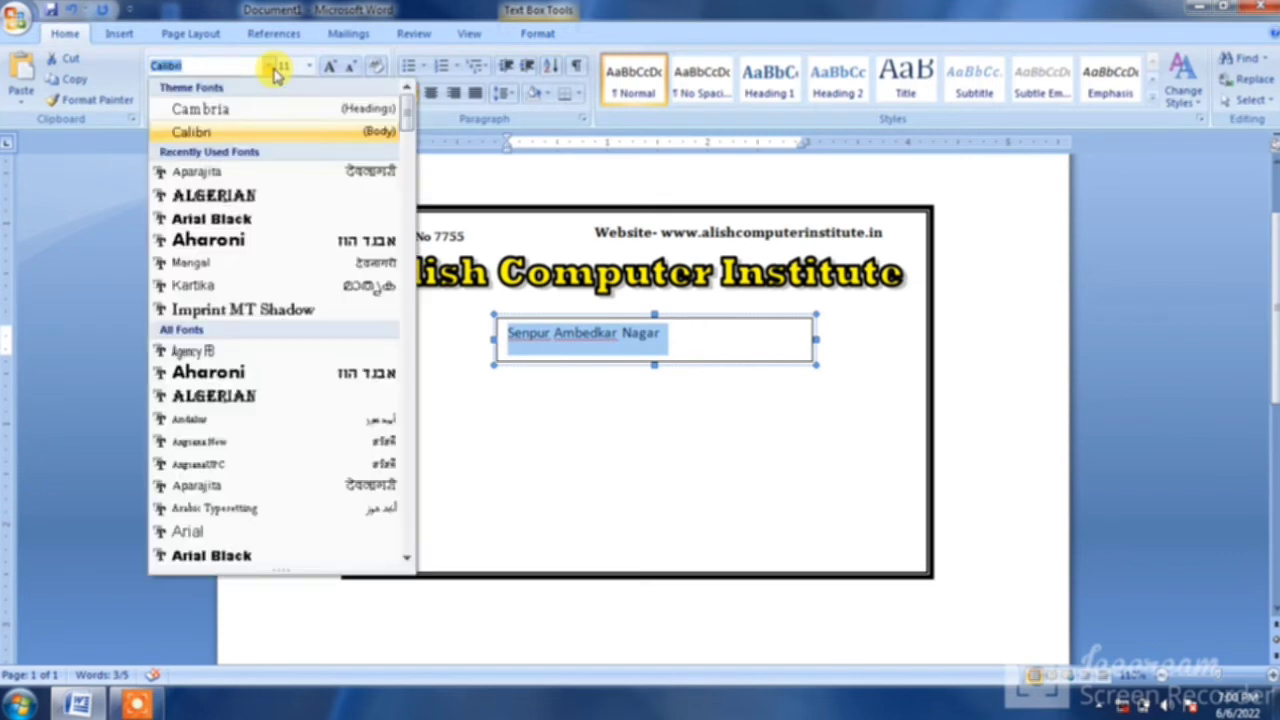
click(275, 197)
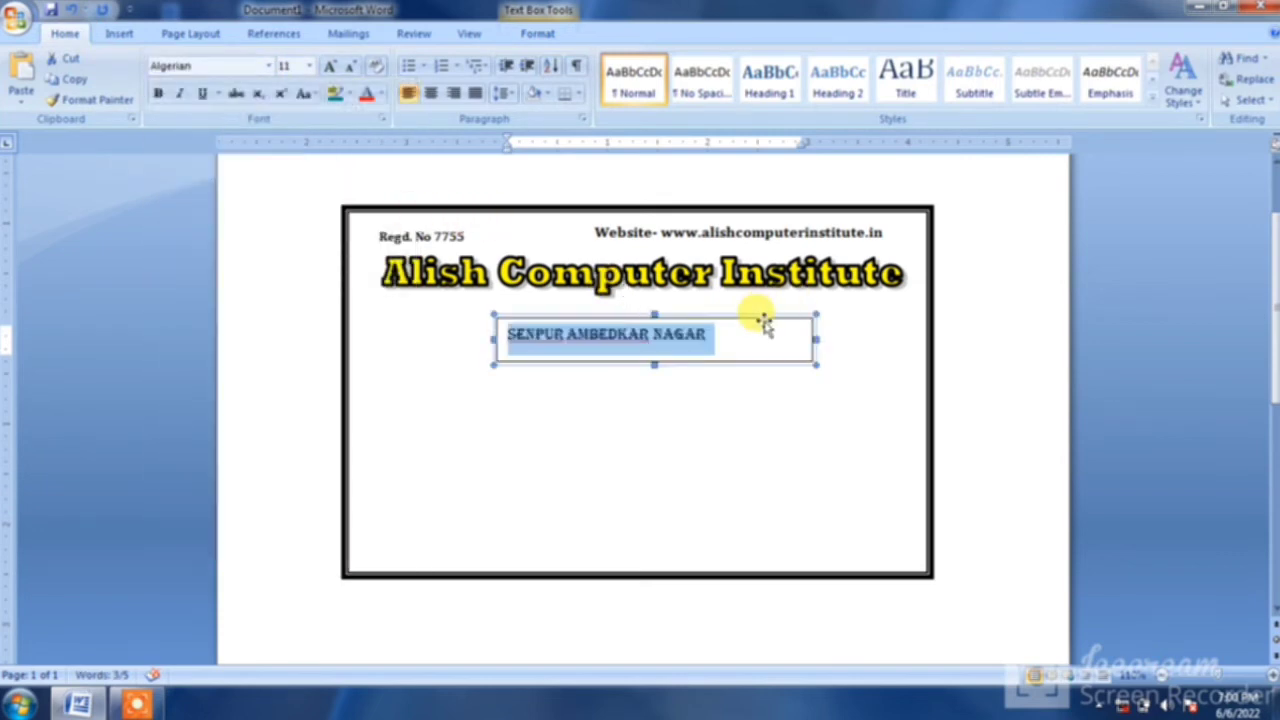
click(330, 67)
click(330, 67)
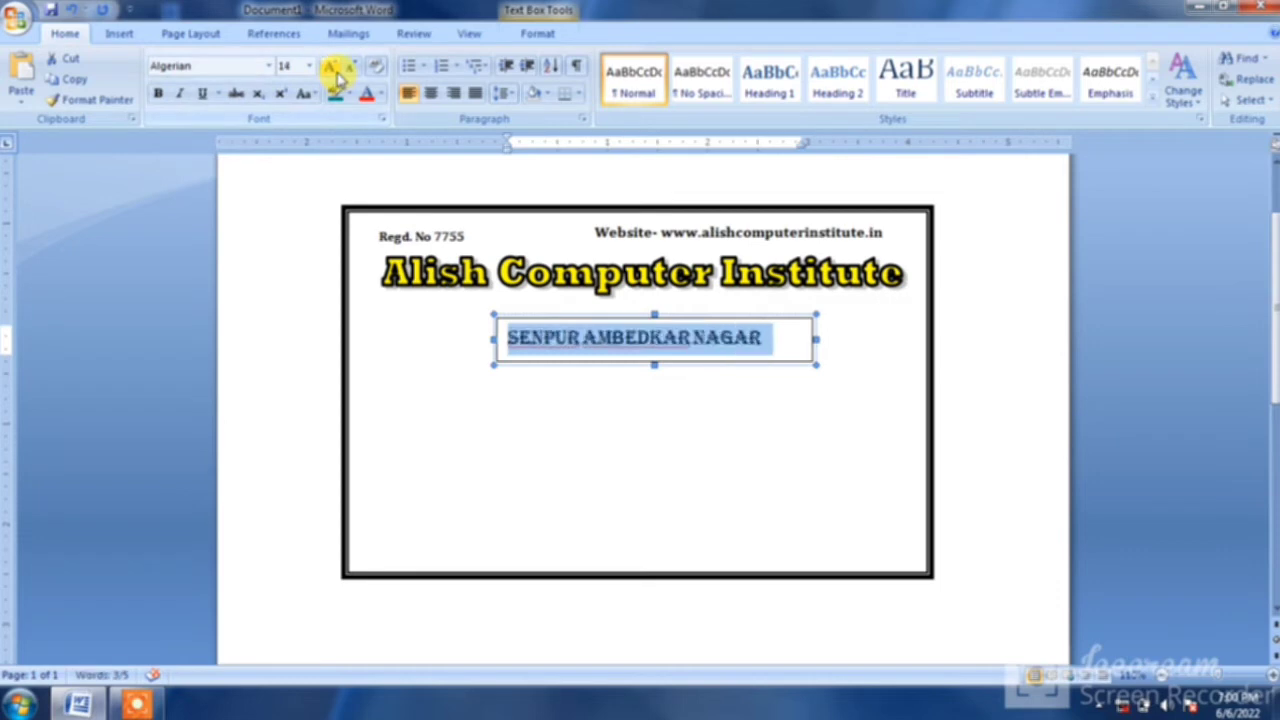
click(160, 93)
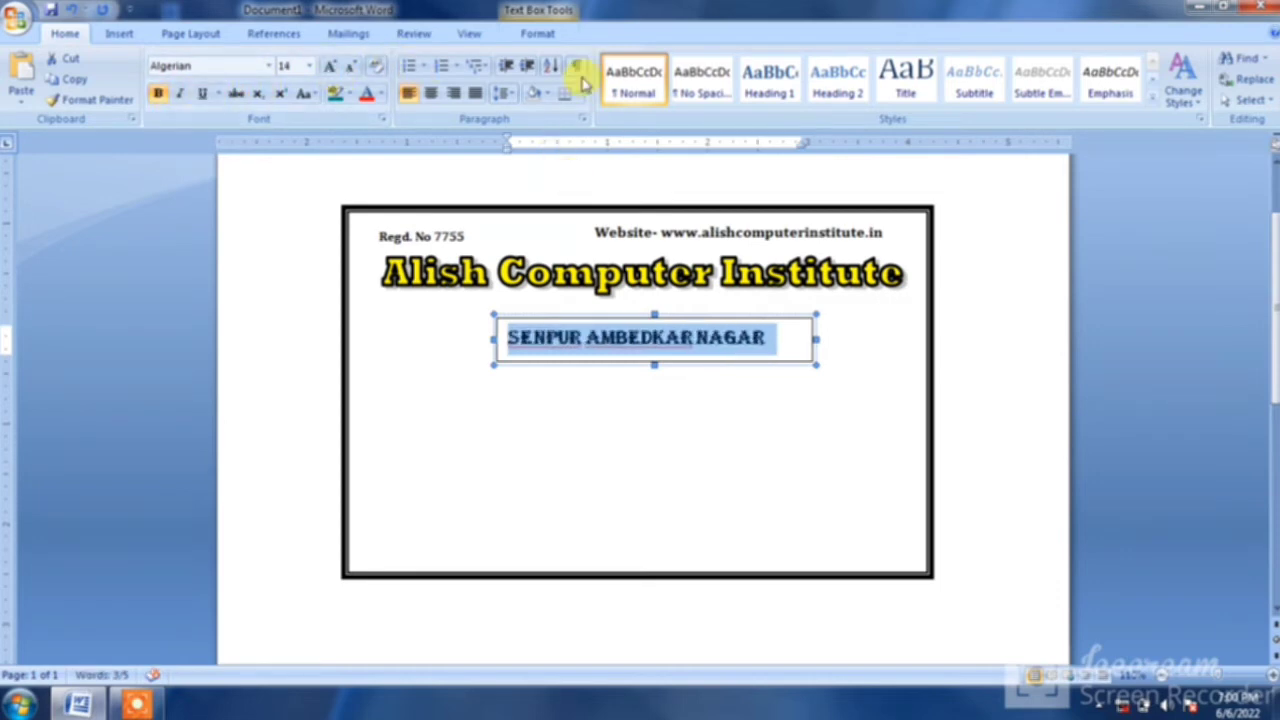
click(540, 35)
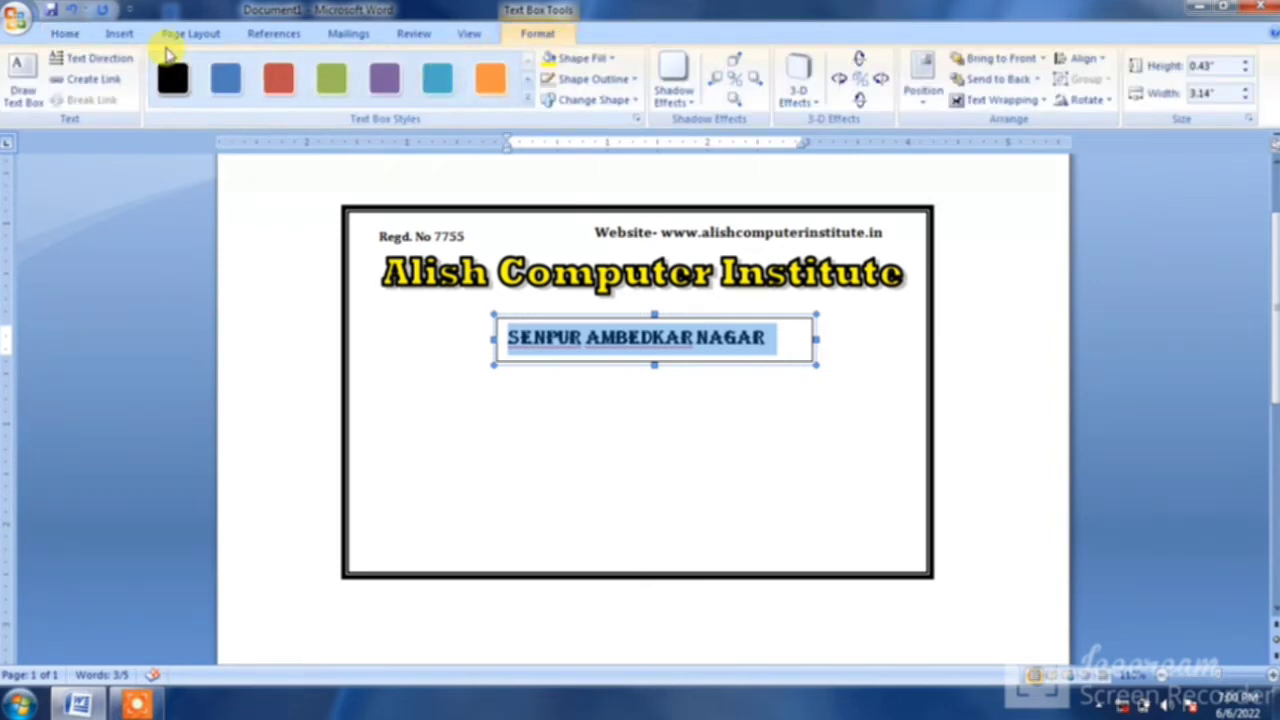
click(64, 33)
click(430, 94)
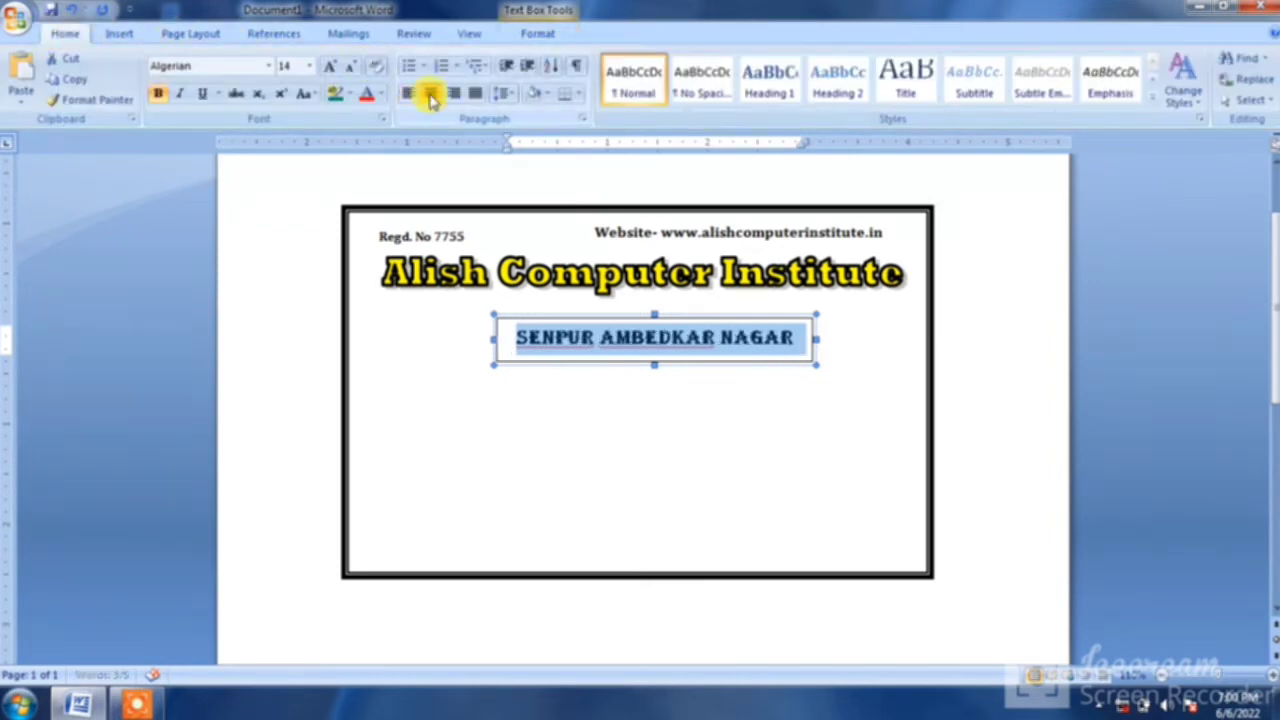
click(512, 35)
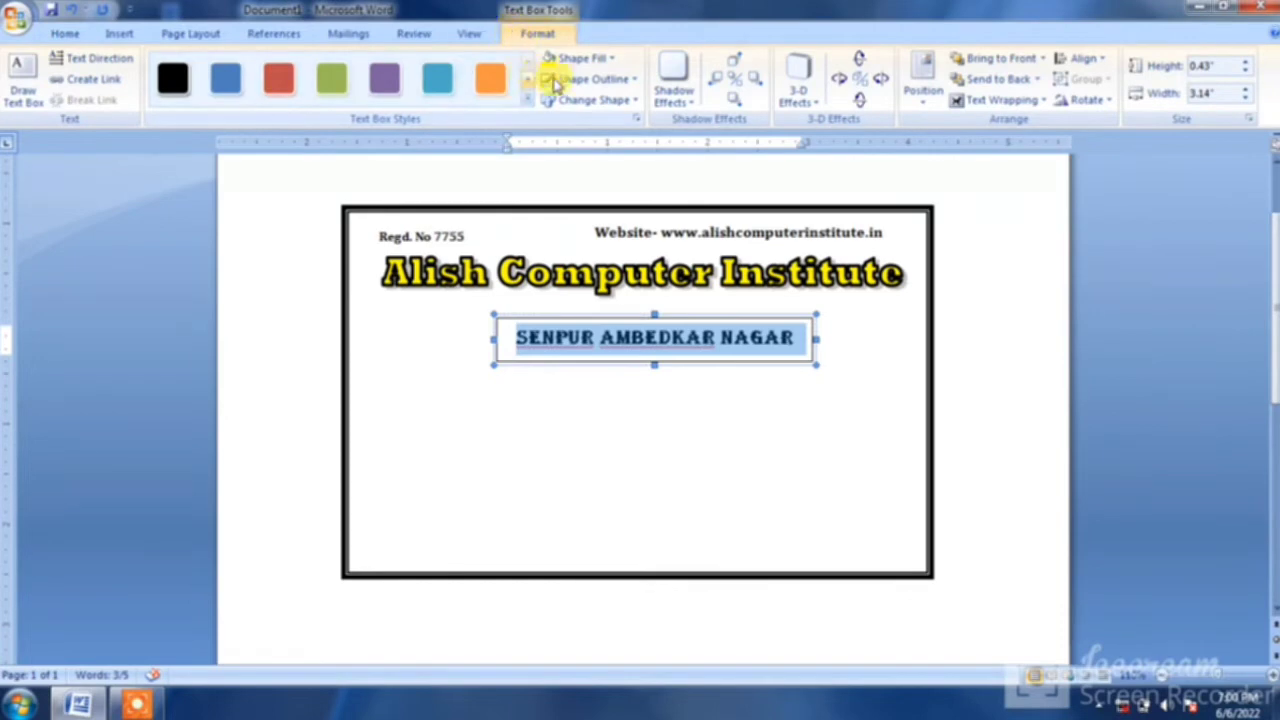
click(583, 58)
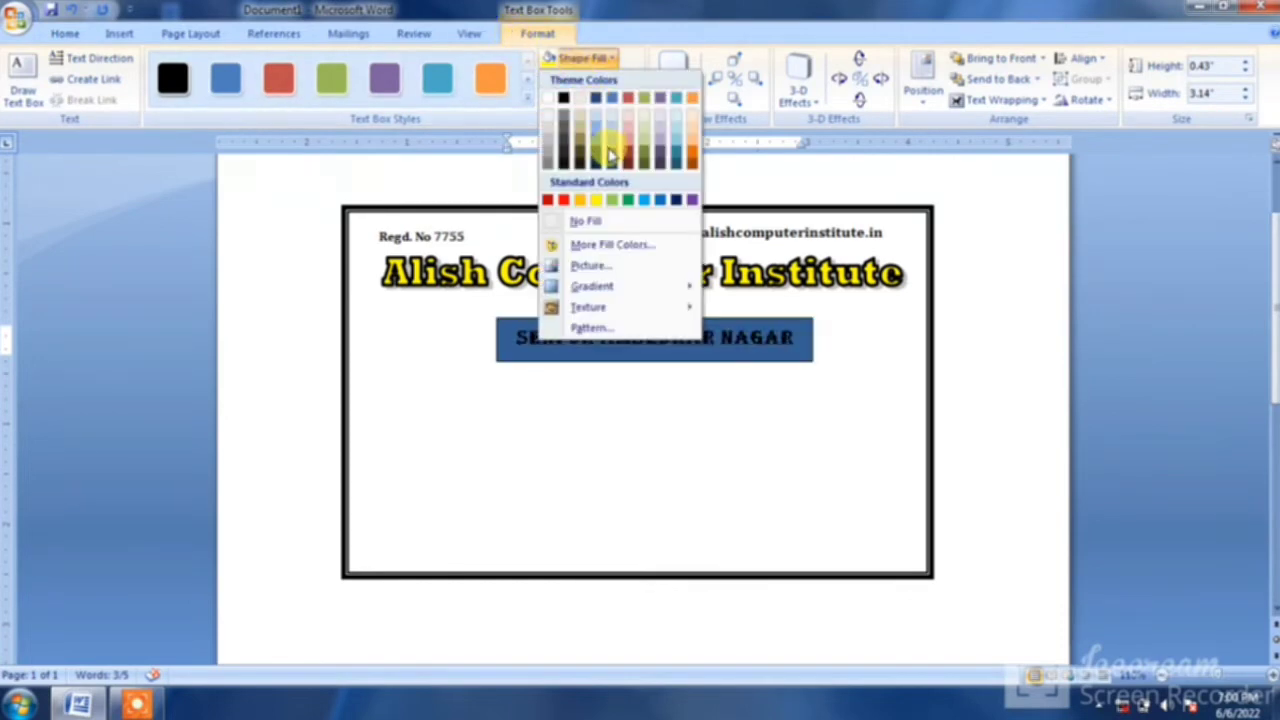
Step: Apply the light aqua gradient text box style to the address box and colour its text red
click(528, 104)
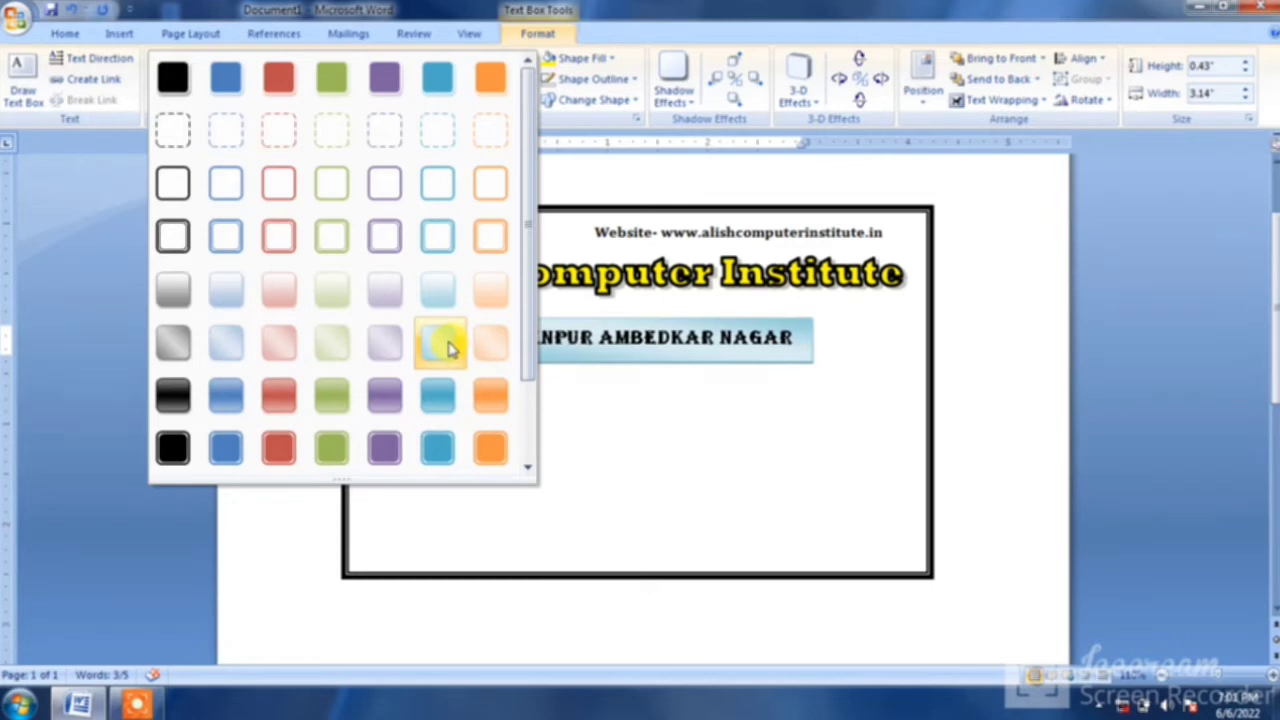
click(448, 347)
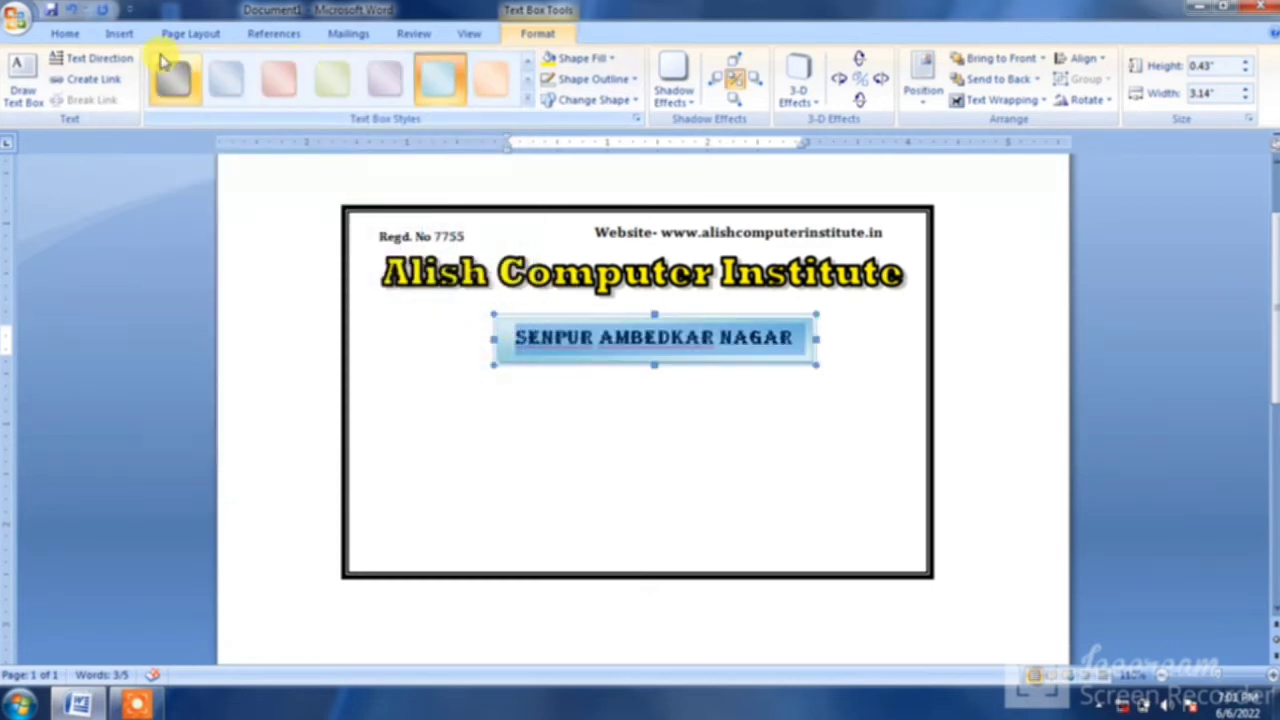
click(64, 33)
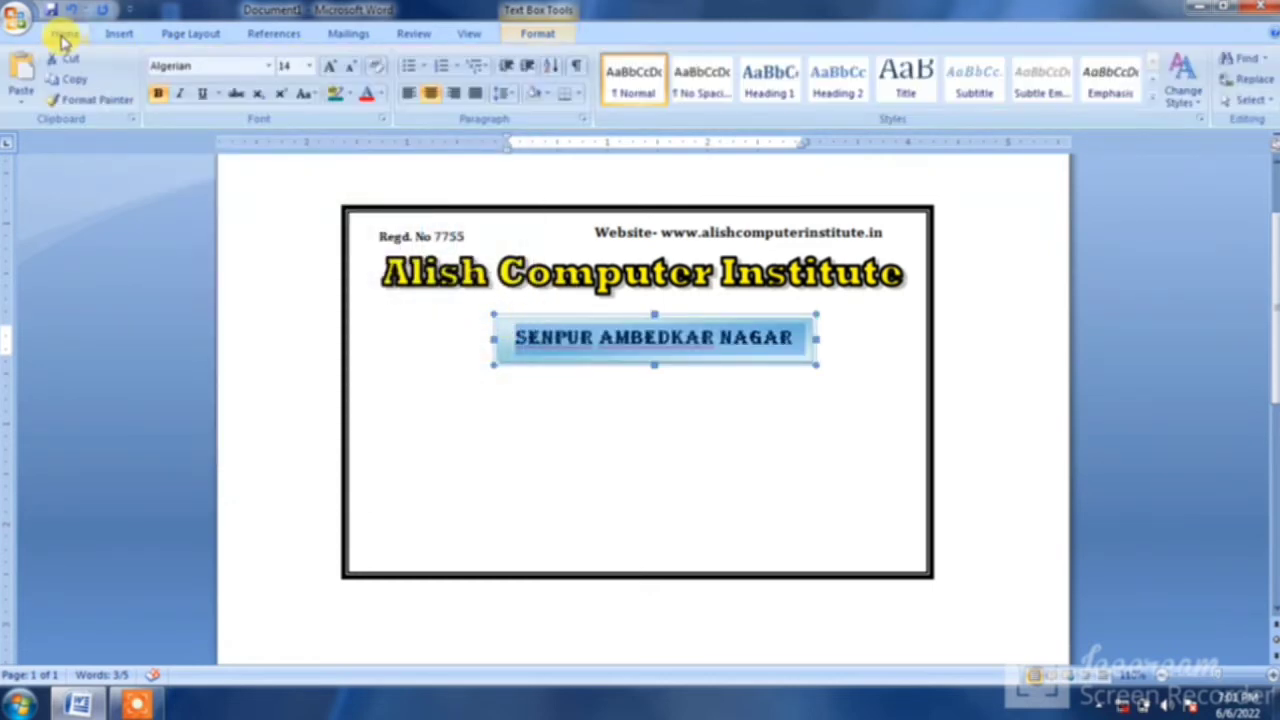
click(381, 95)
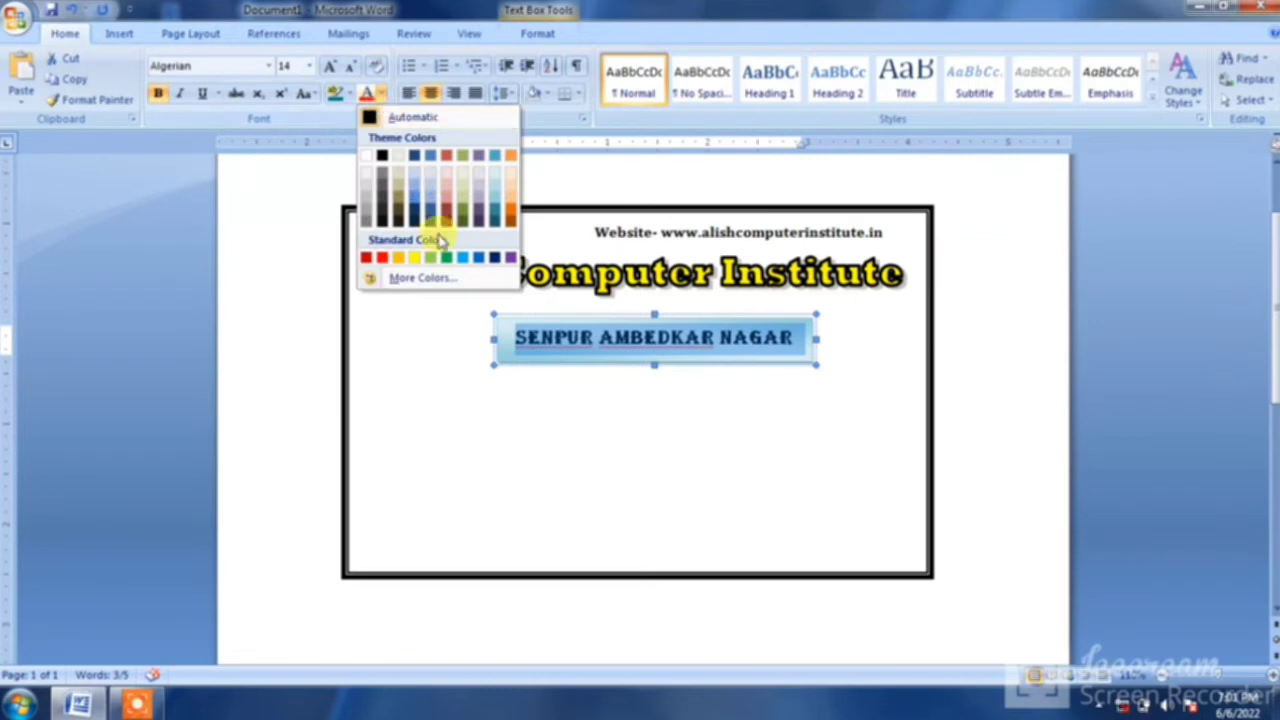
click(383, 258)
click(484, 408)
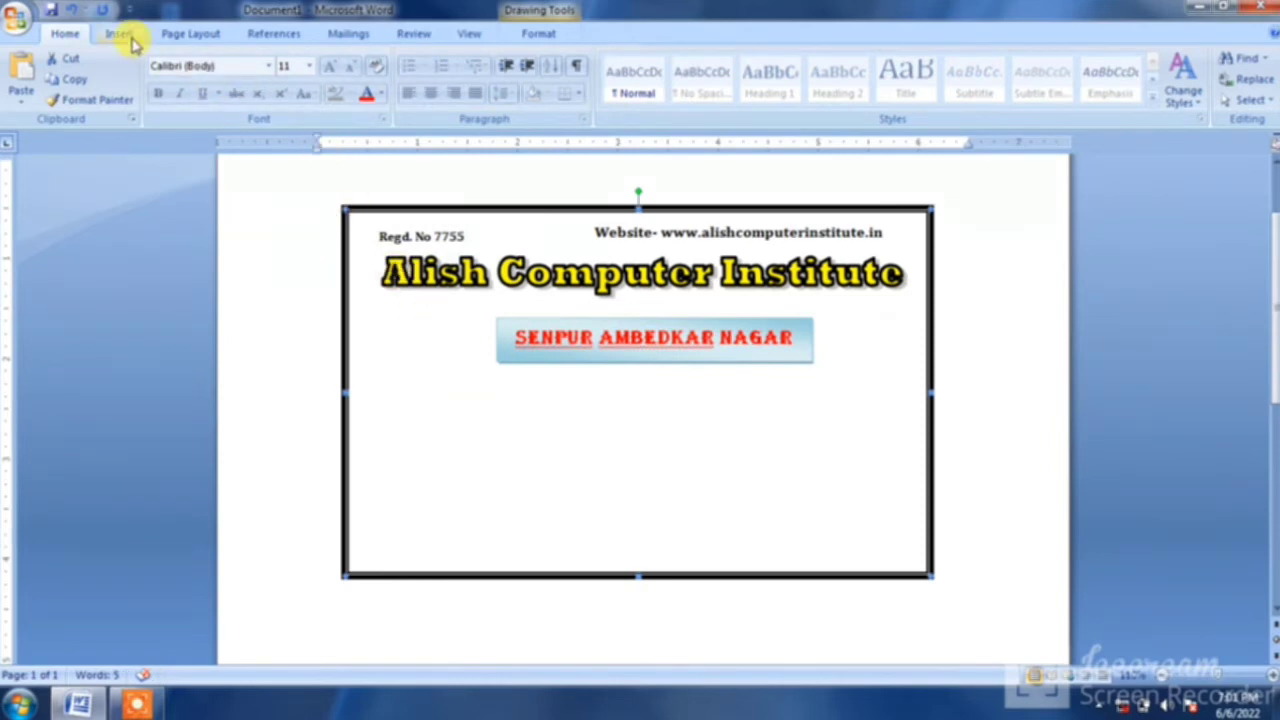
Step: Nudge the address box up and remove both its fill and its outline
click(527, 322)
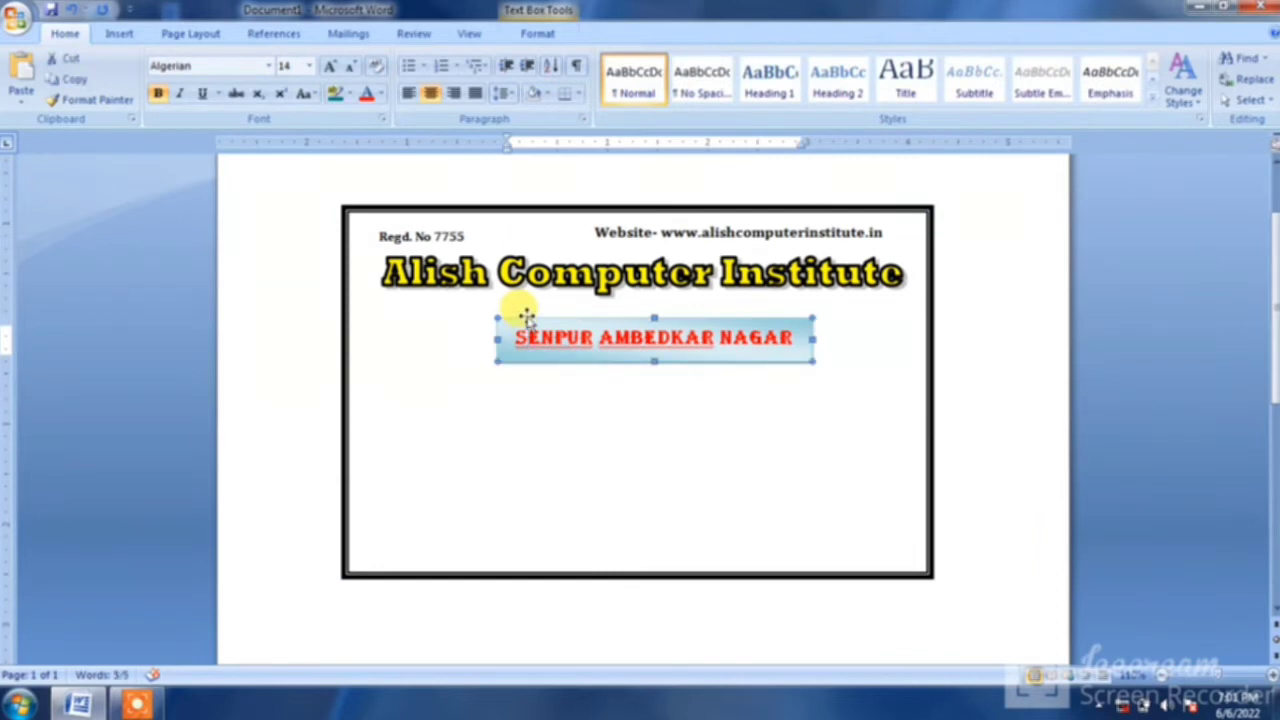
key(Up)
key(Up)
key(Up)
key(Up)
key(Up)
key(Up)
key(Up)
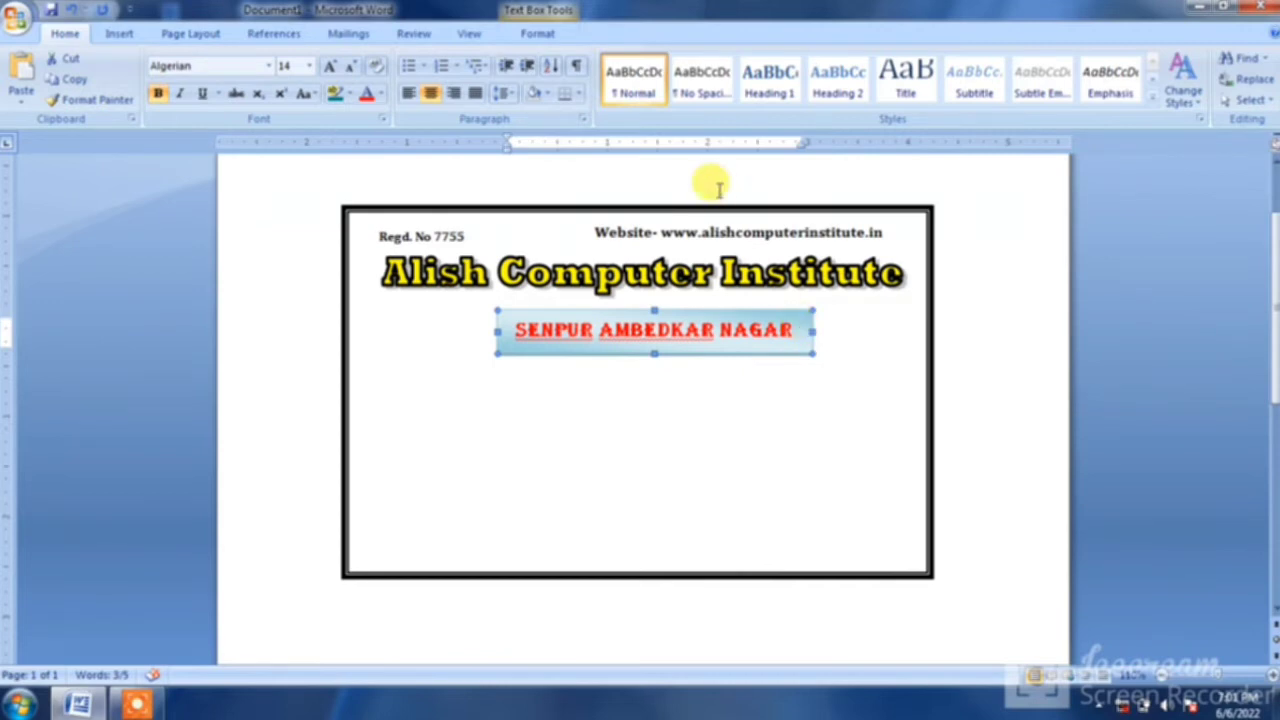
click(545, 33)
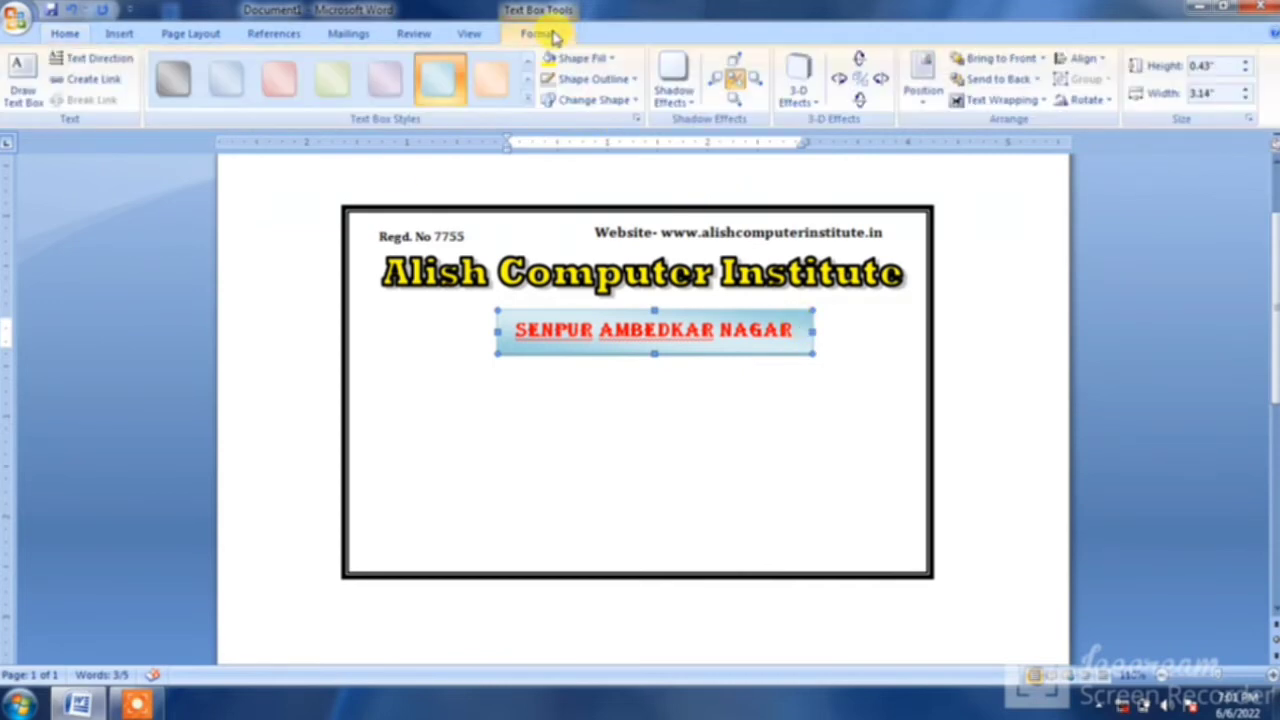
click(526, 101)
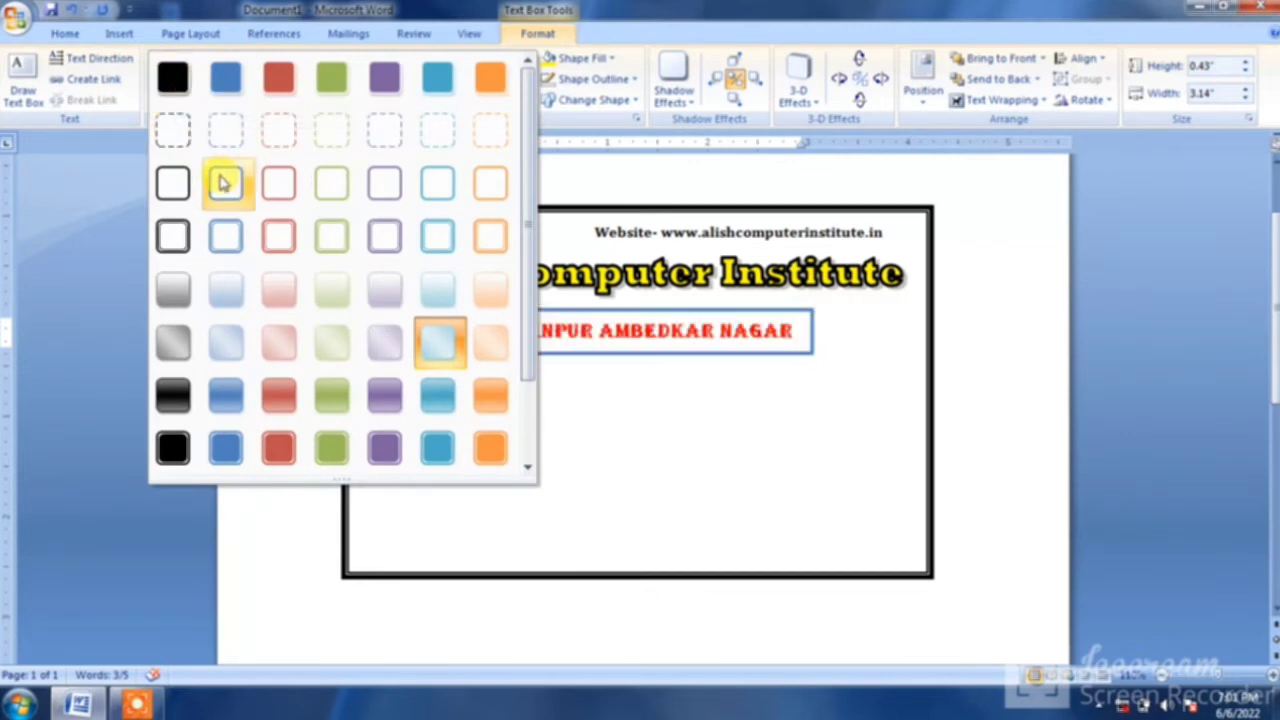
click(585, 58)
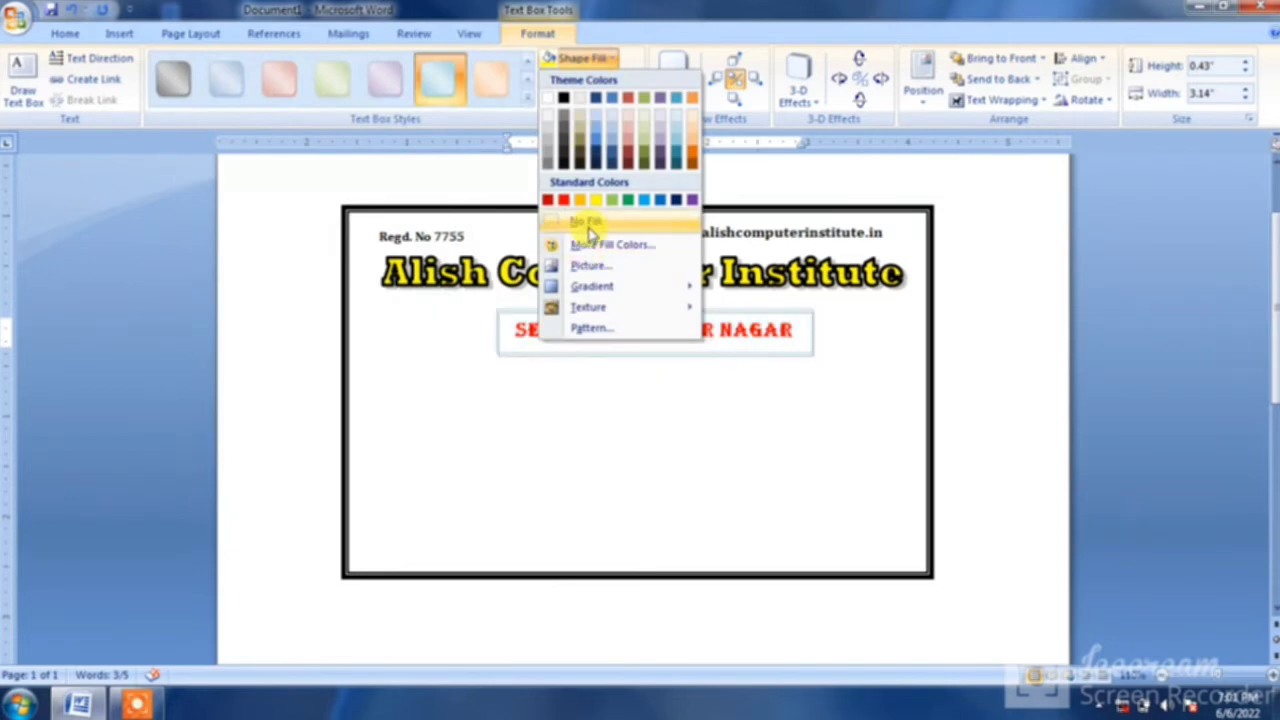
click(588, 222)
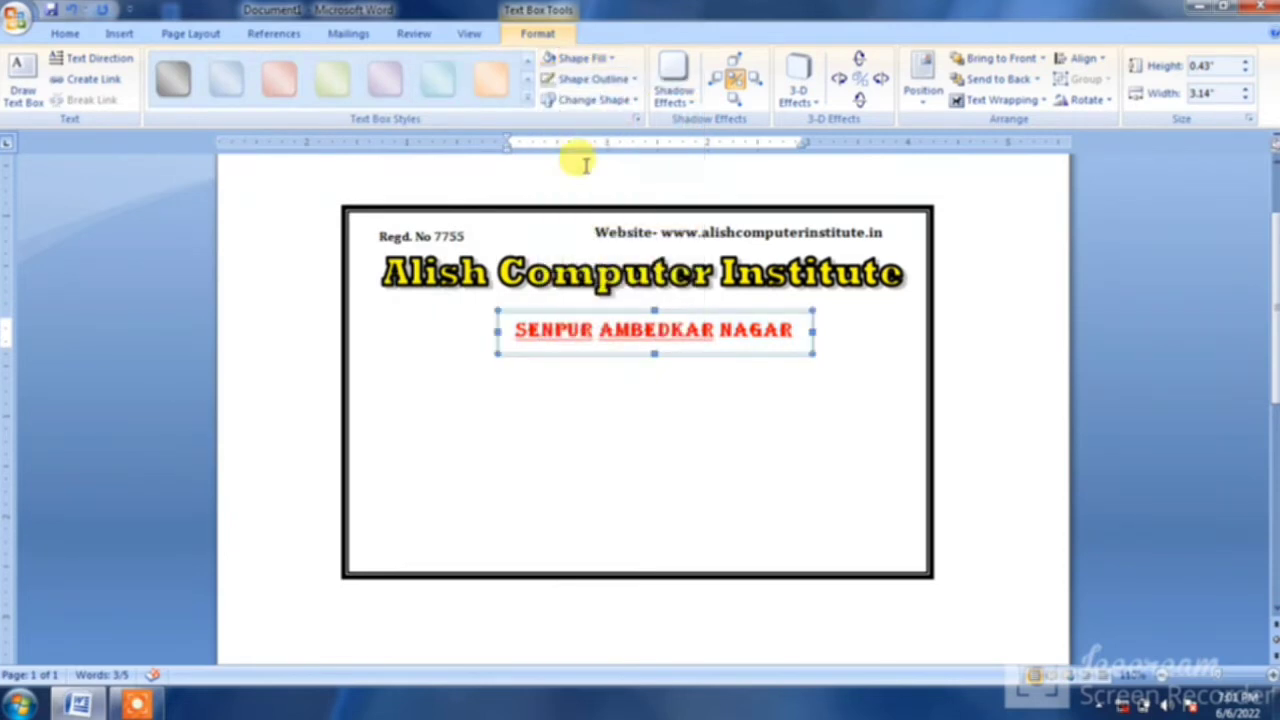
click(593, 79)
click(592, 243)
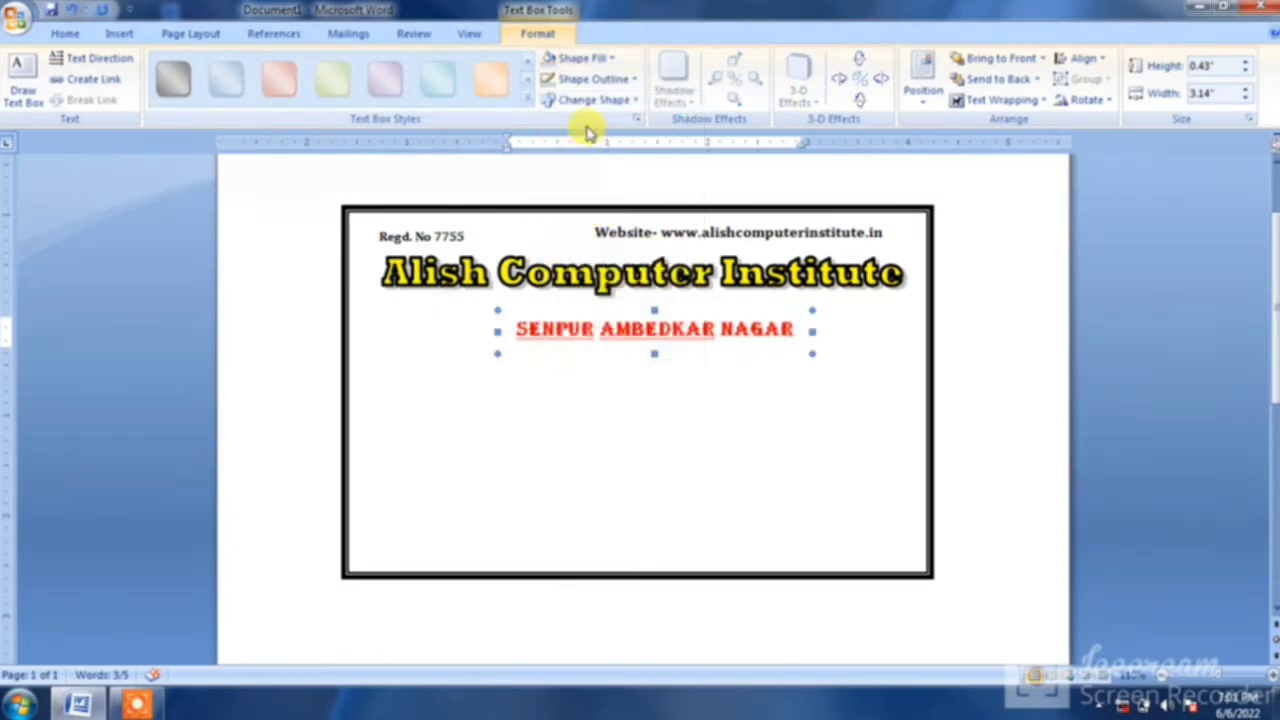
Step: Make the address text dark blue and grow it to 16 pt
click(64, 33)
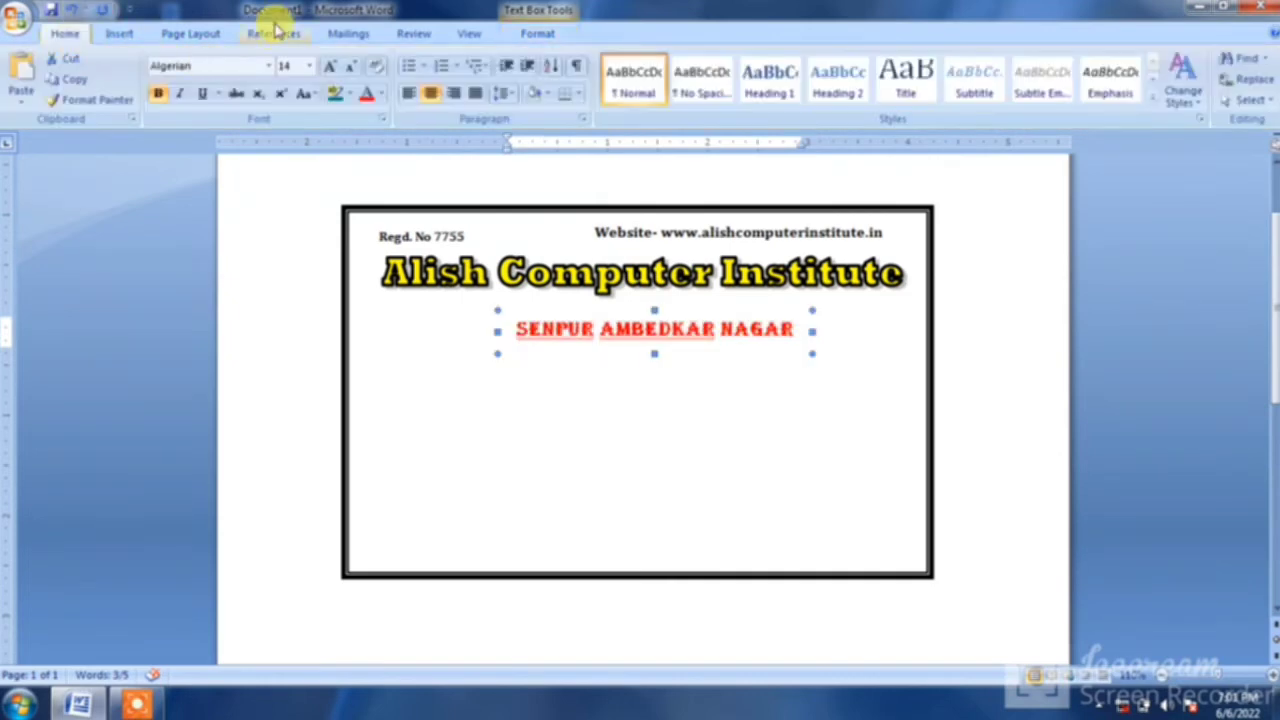
click(381, 93)
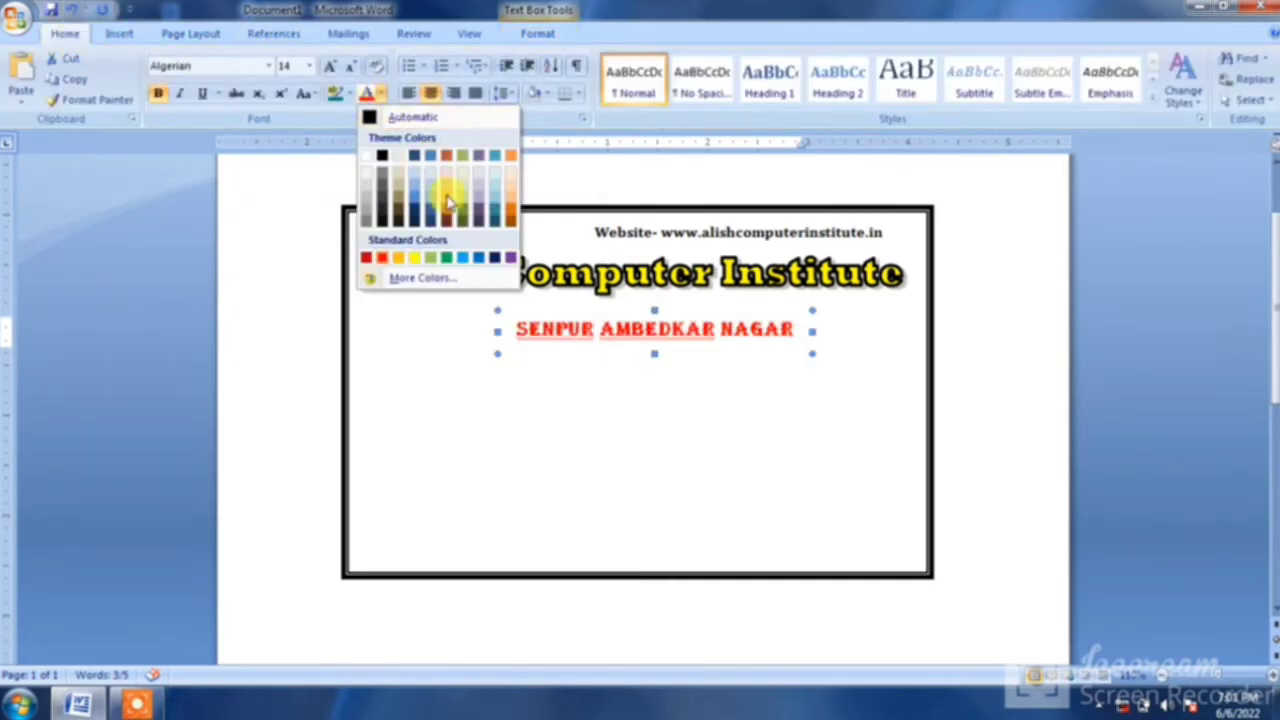
click(495, 259)
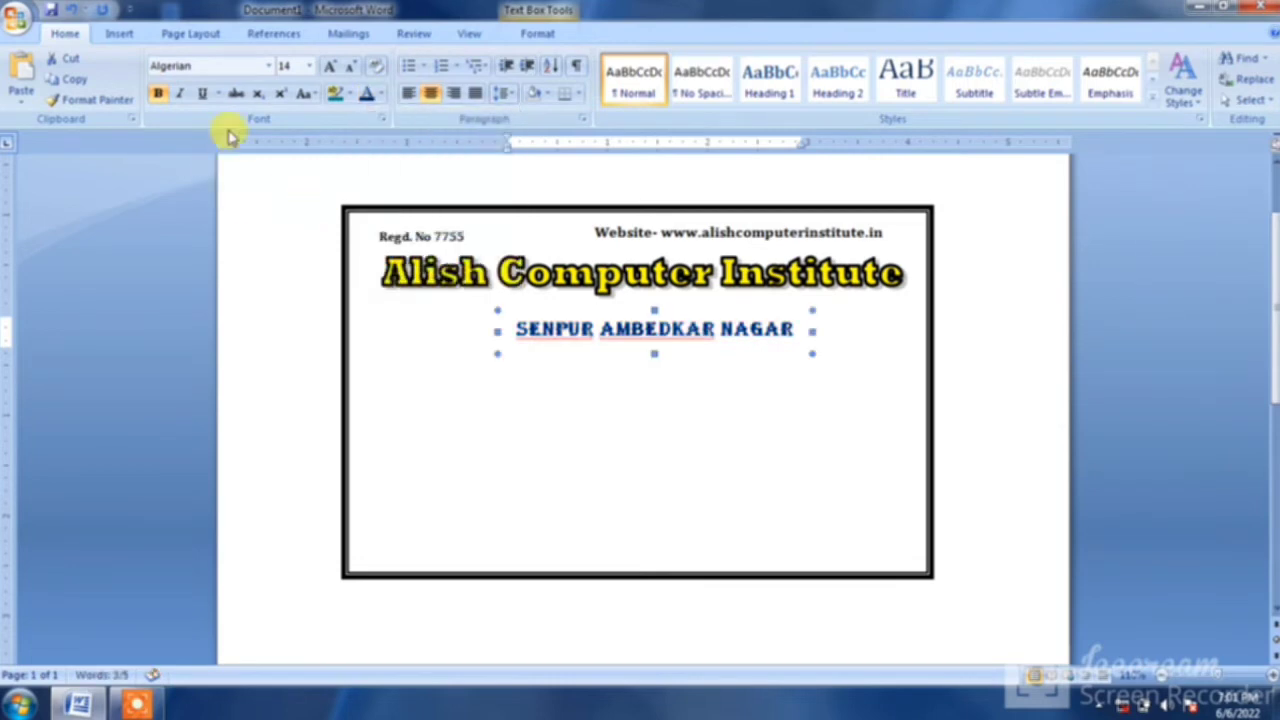
click(331, 67)
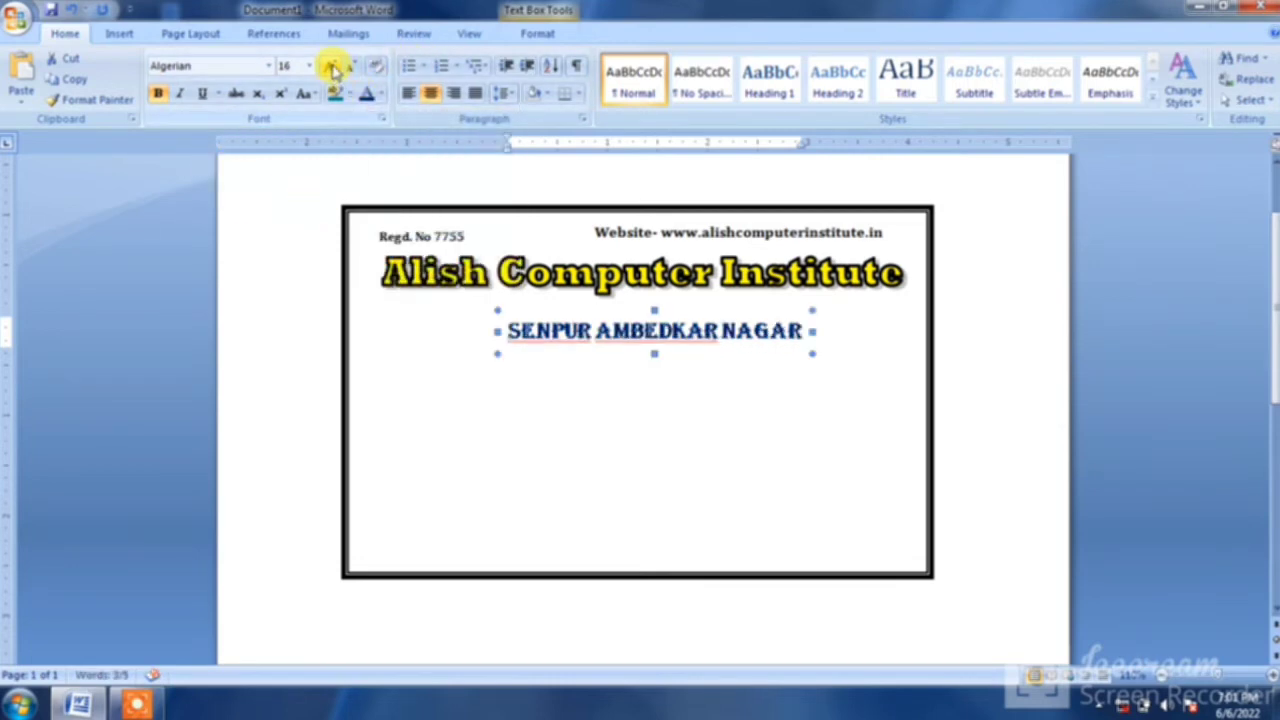
click(558, 455)
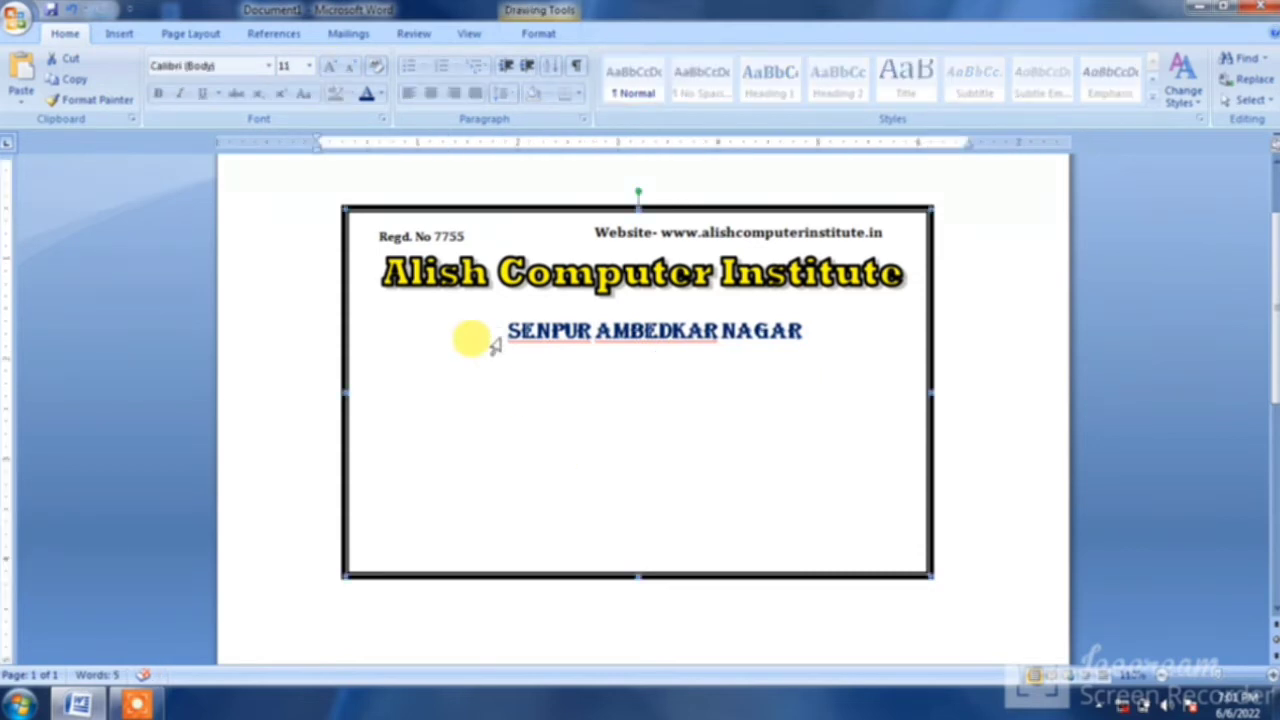
Step: Draw a text box below the address for the 'Identity Card' label
click(120, 33)
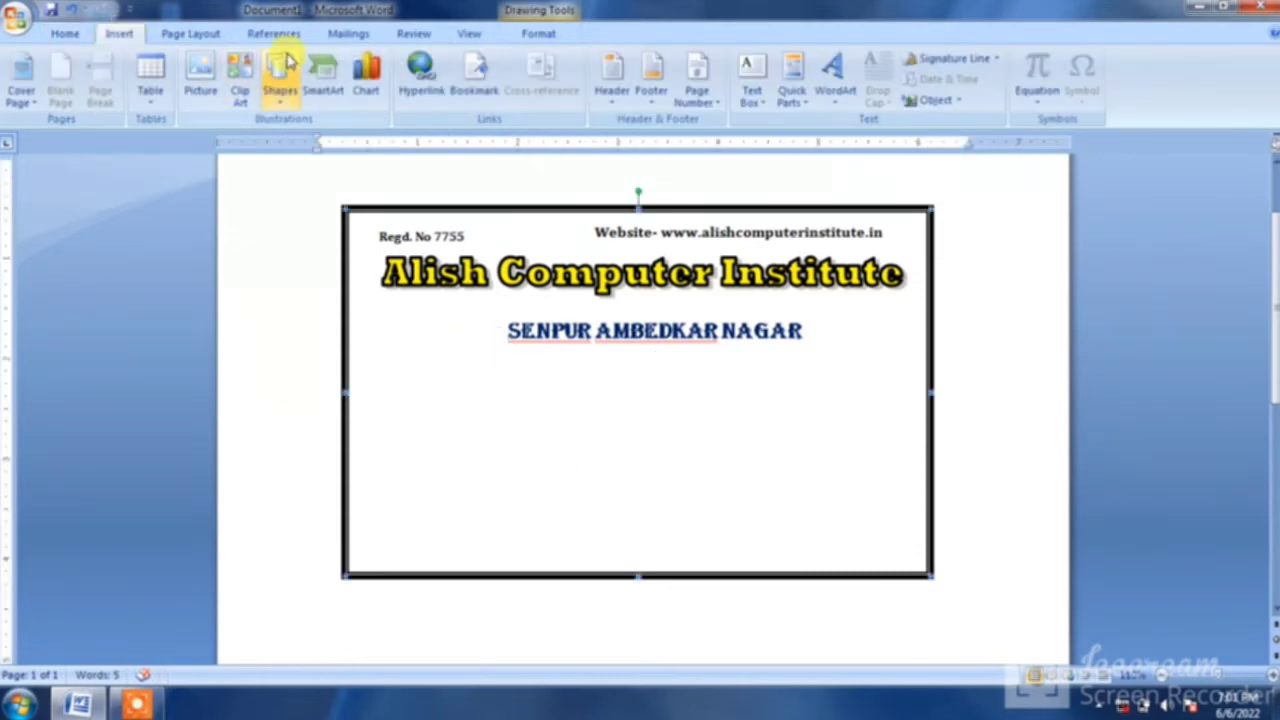
click(754, 98)
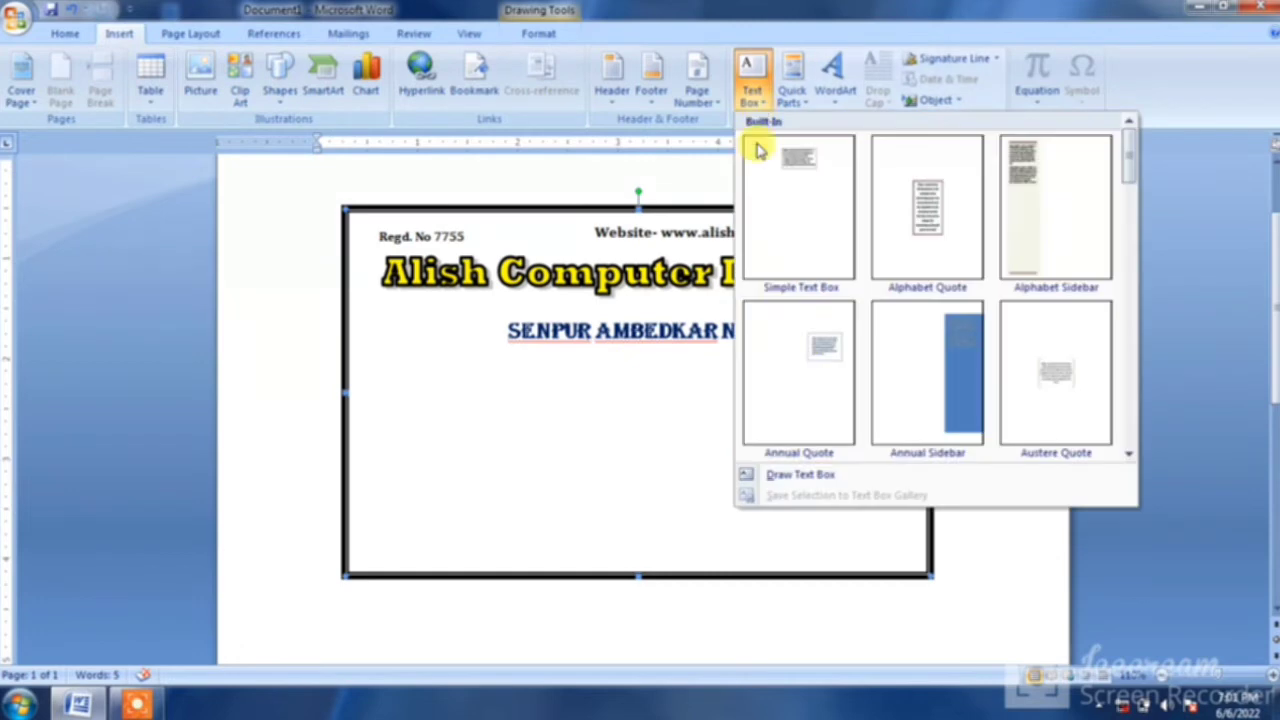
click(800, 474)
drag(527, 368, 768, 409)
text(Identity Card)
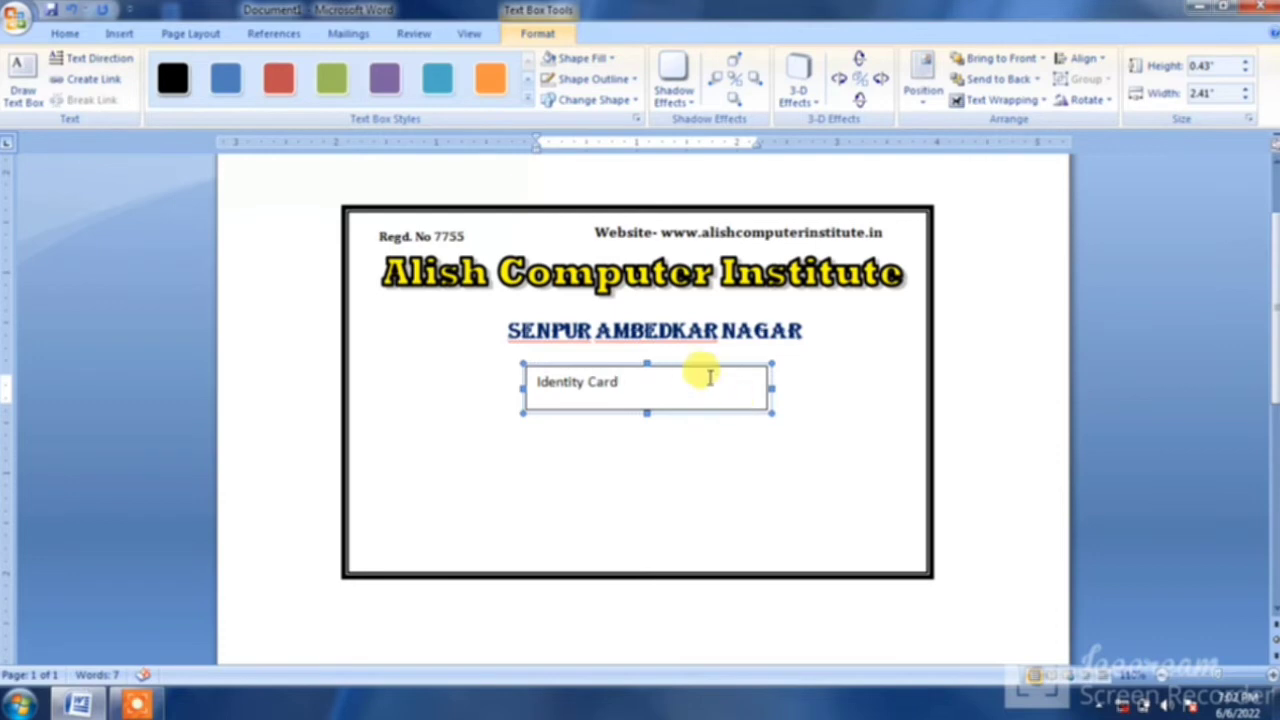
Step: Format 'Identity Card' as centred, underlined 16 pt Imprint MT Shadow
drag(630, 381, 552, 373)
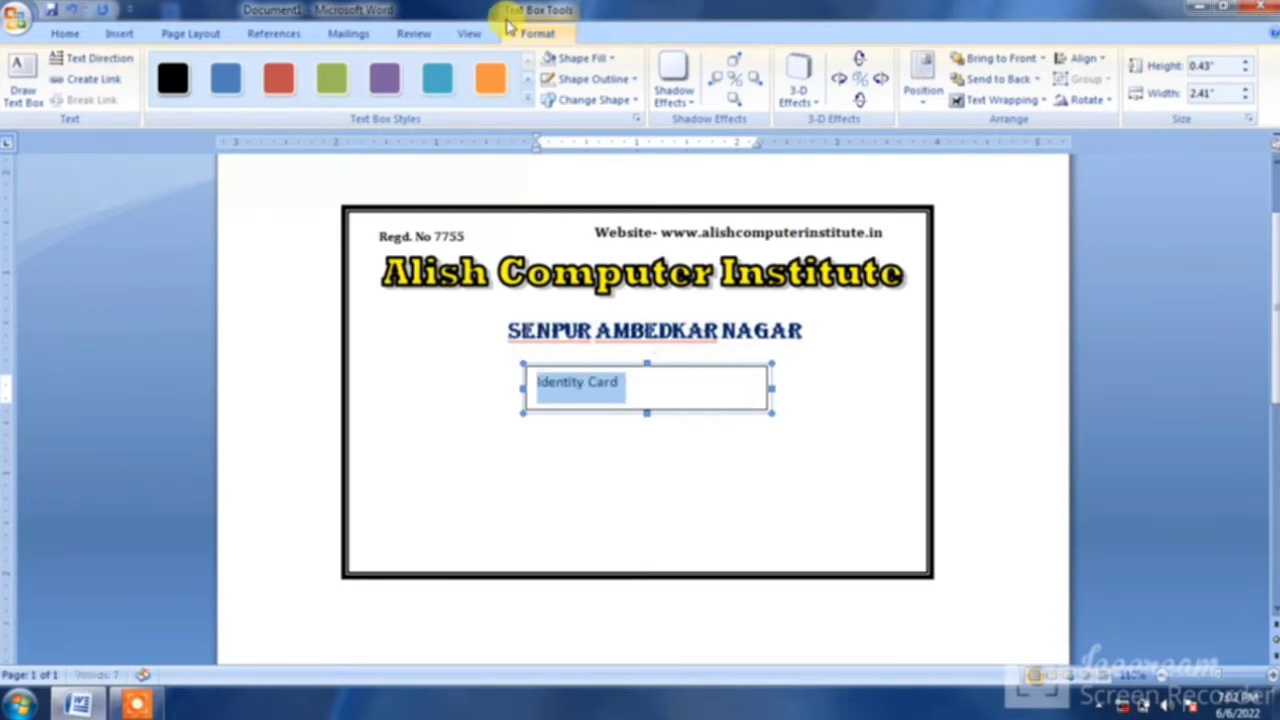
click(64, 33)
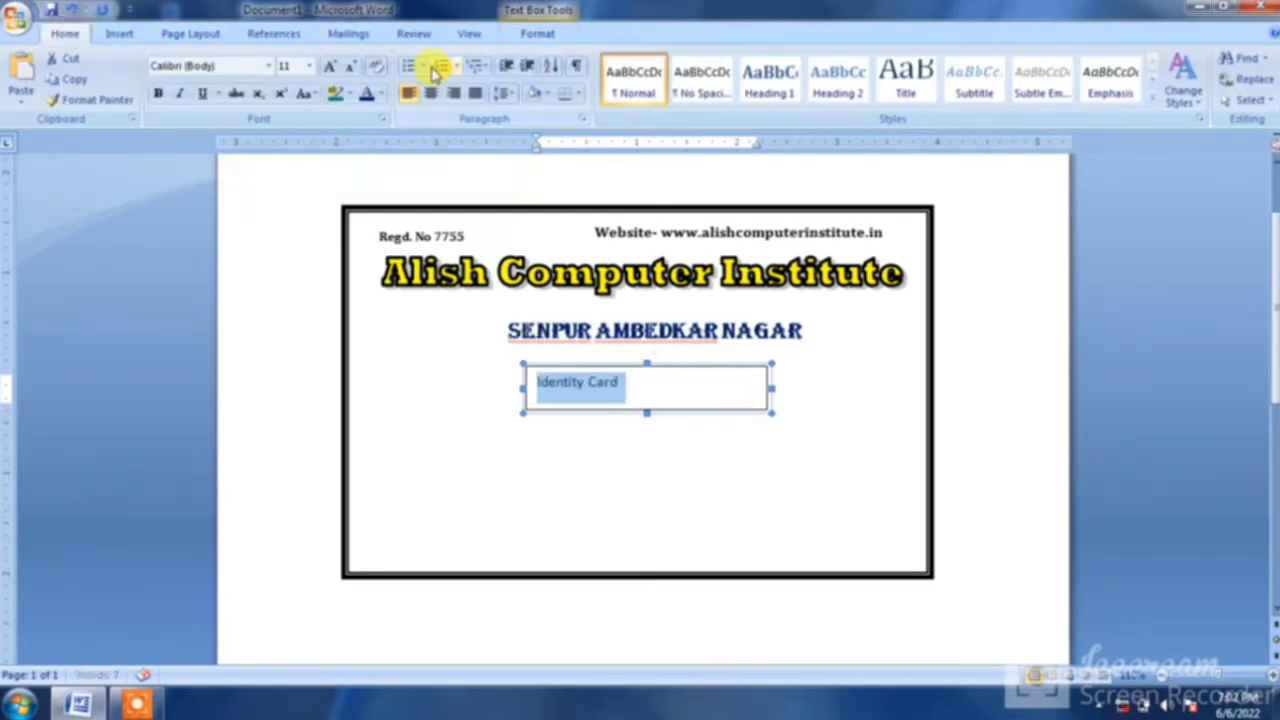
click(431, 93)
click(330, 66)
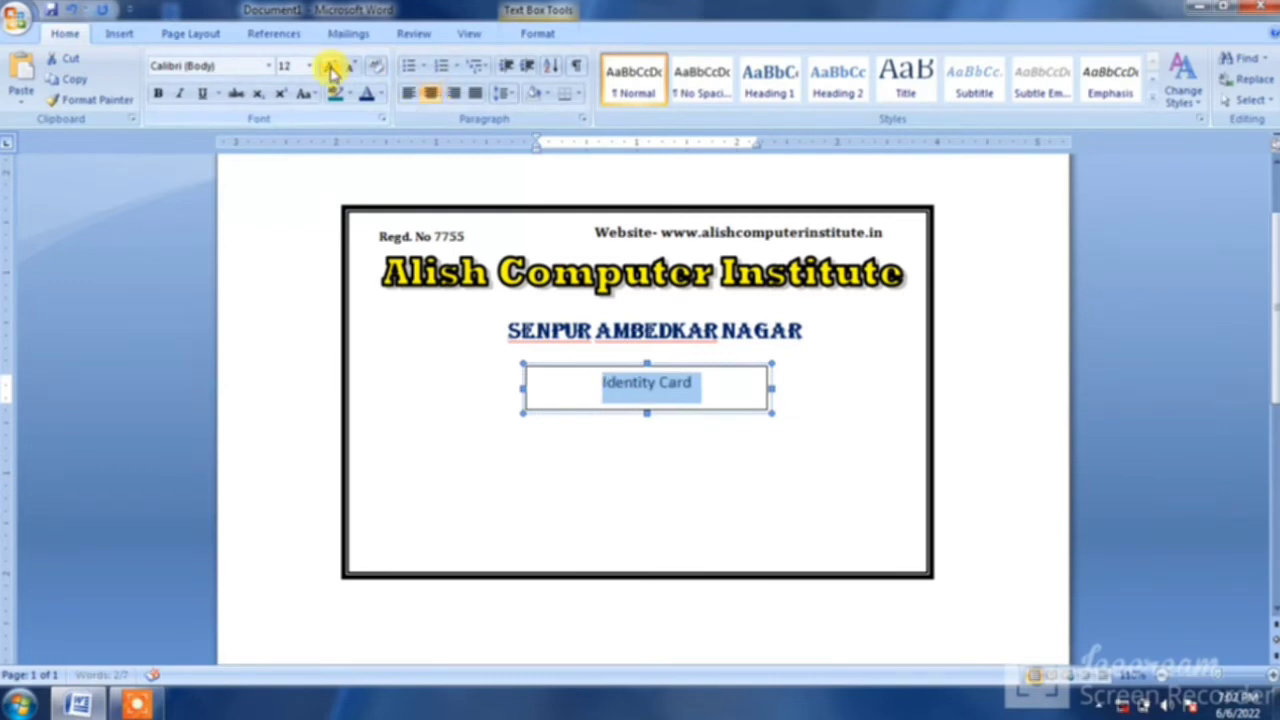
click(330, 66)
click(330, 66)
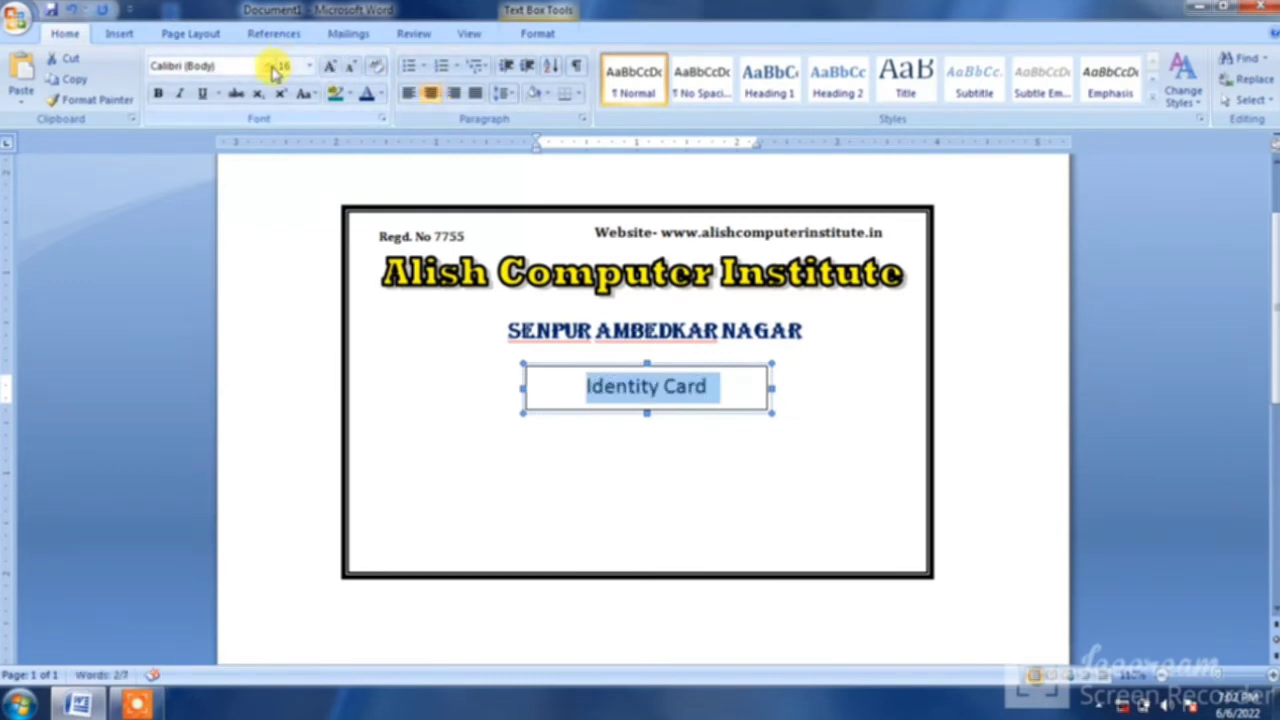
click(270, 65)
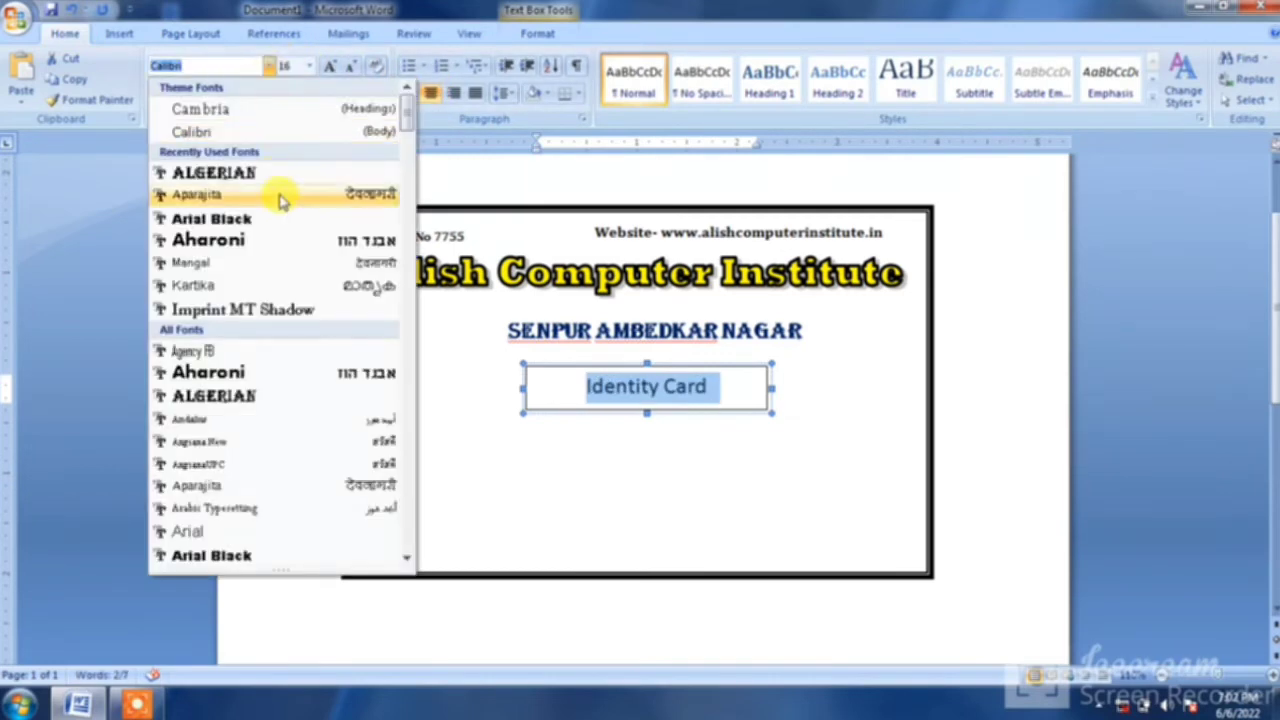
click(316, 313)
click(202, 93)
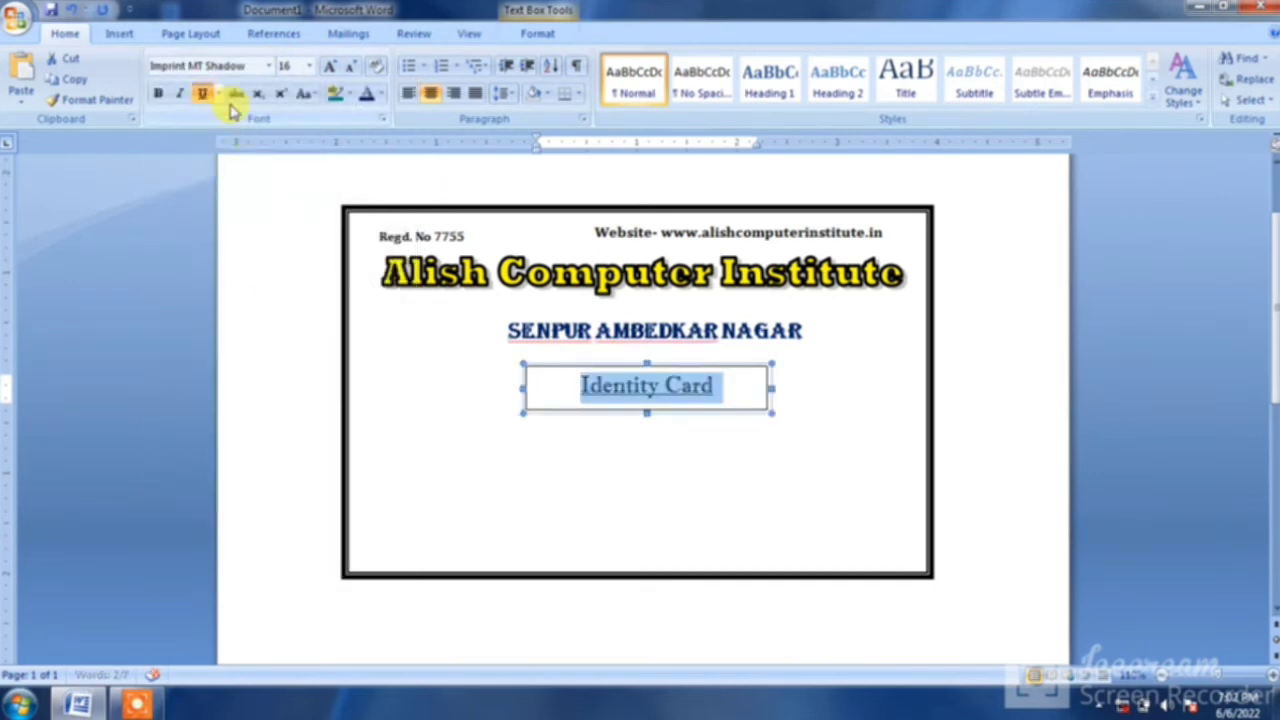
click(537, 33)
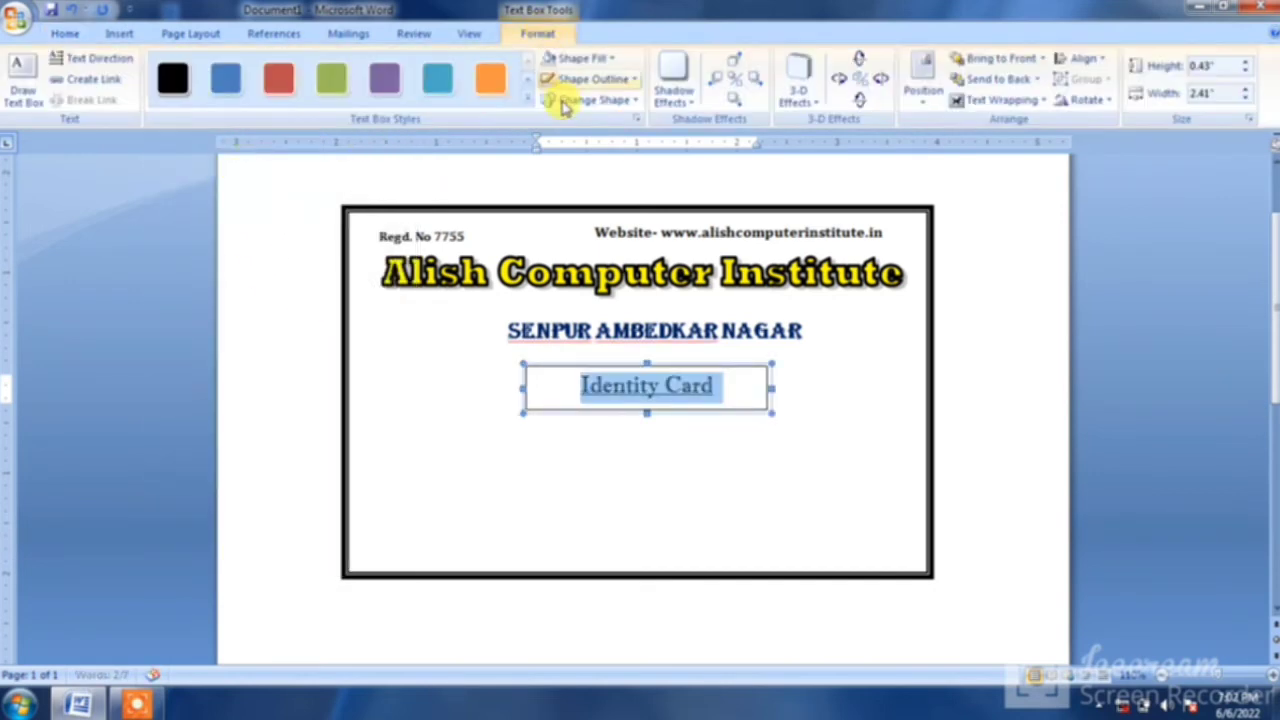
Step: Apply the light purple gradient style, narrow the box to 1.85" and nudge it right and up
click(528, 100)
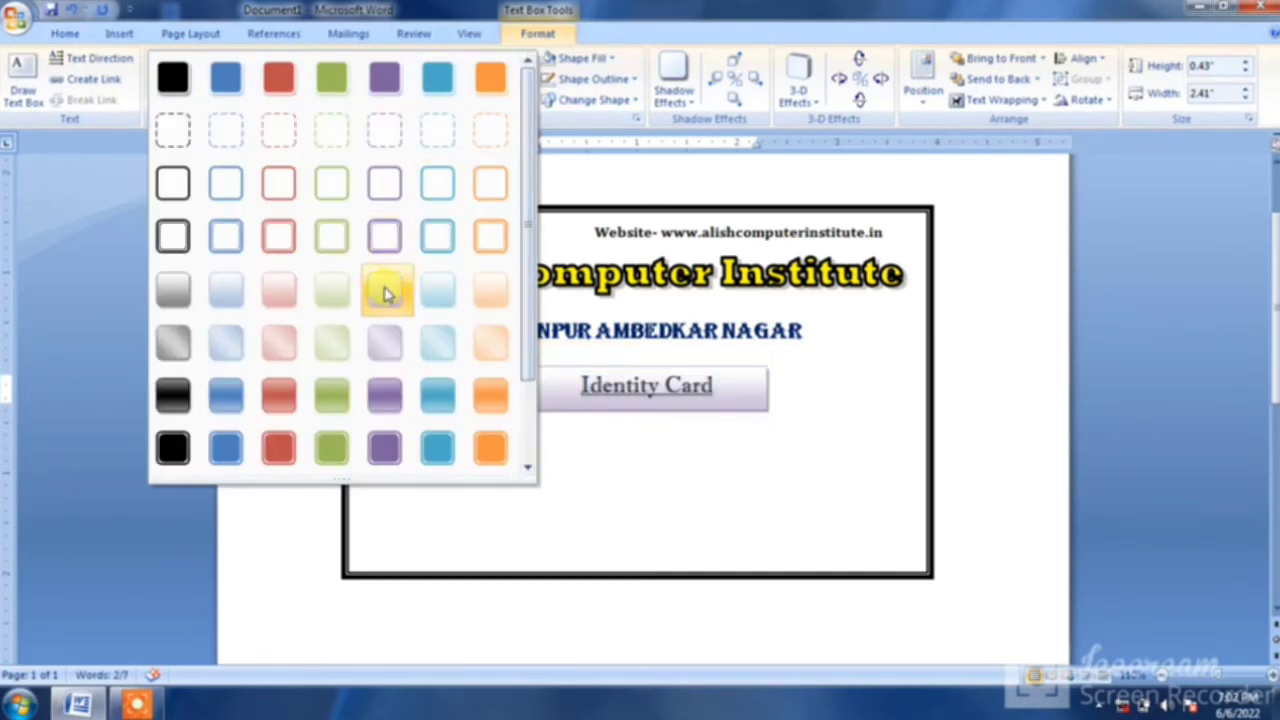
click(385, 290)
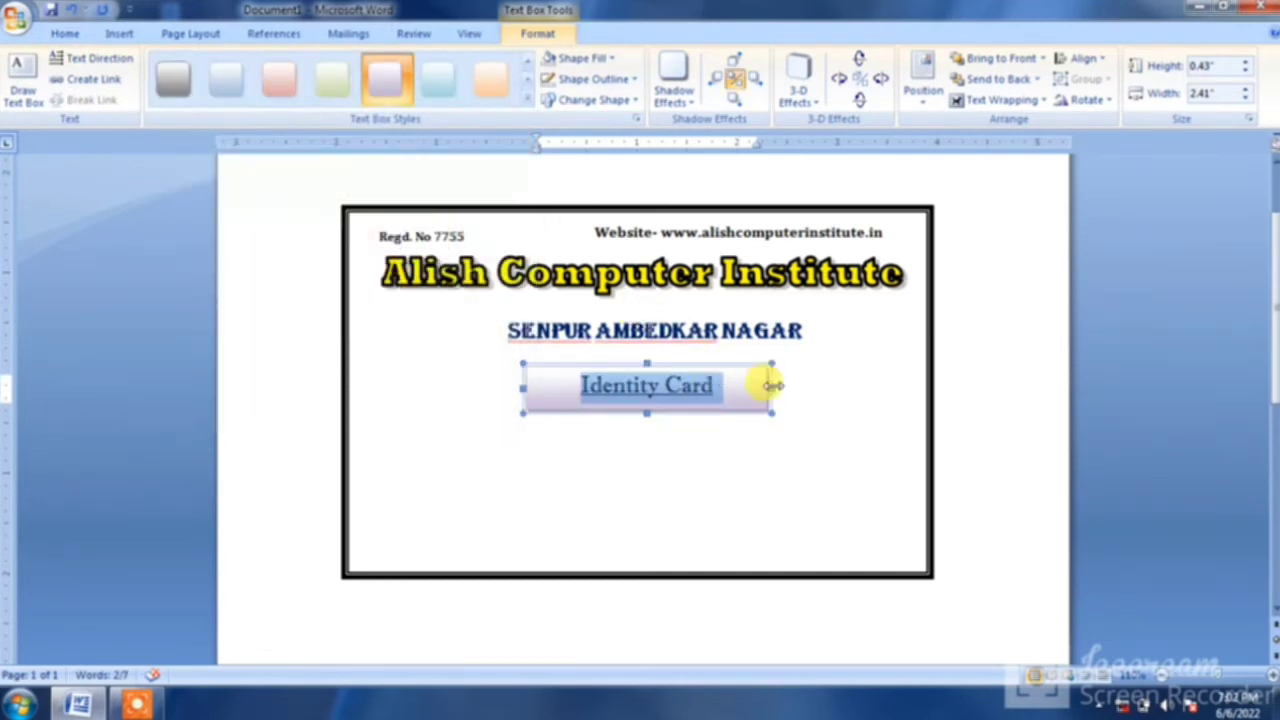
drag(773, 385, 716, 388)
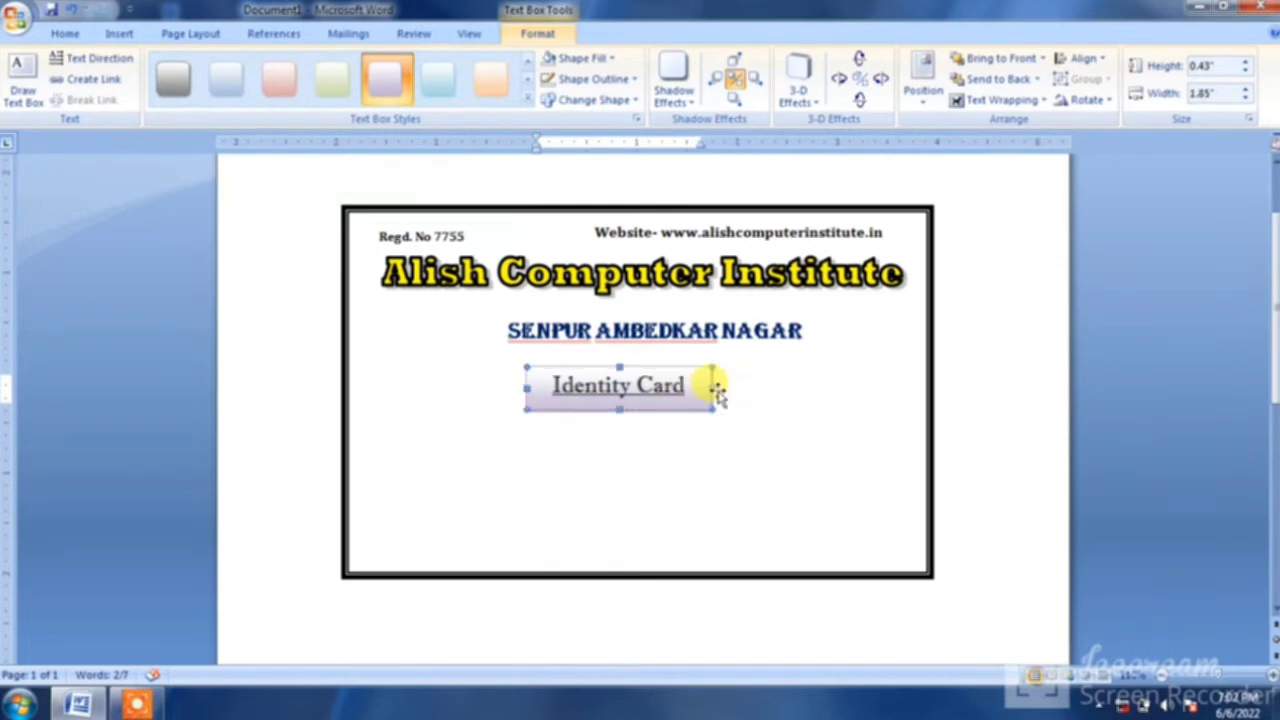
key(Right)
key(Right)
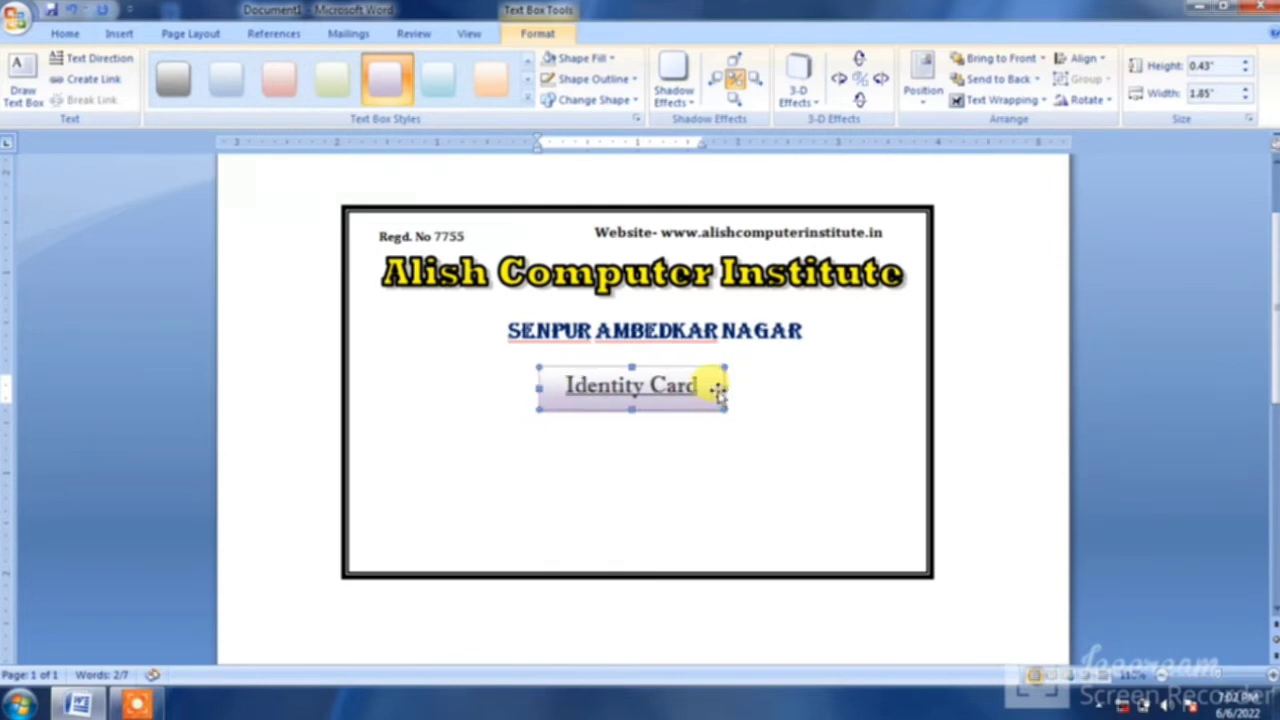
key(Right)
key(Right)
key(Right)
key(Up)
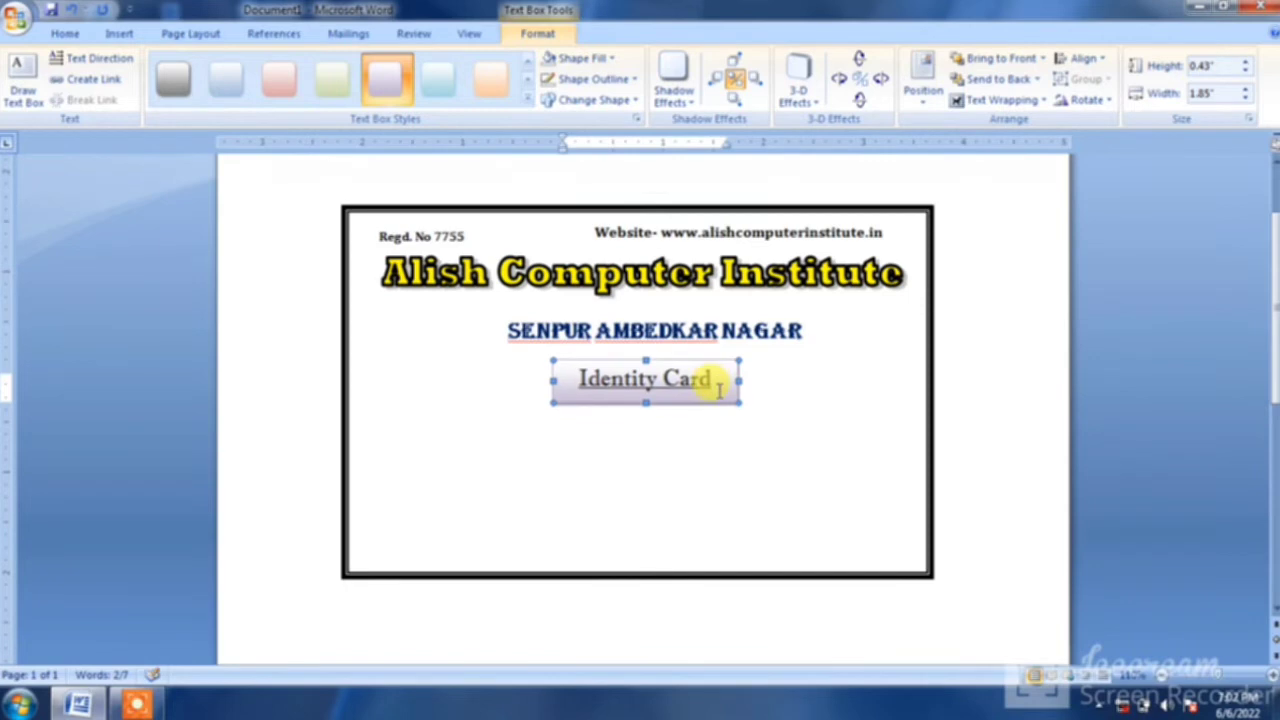
key(Up)
key(Up)
key(Up)
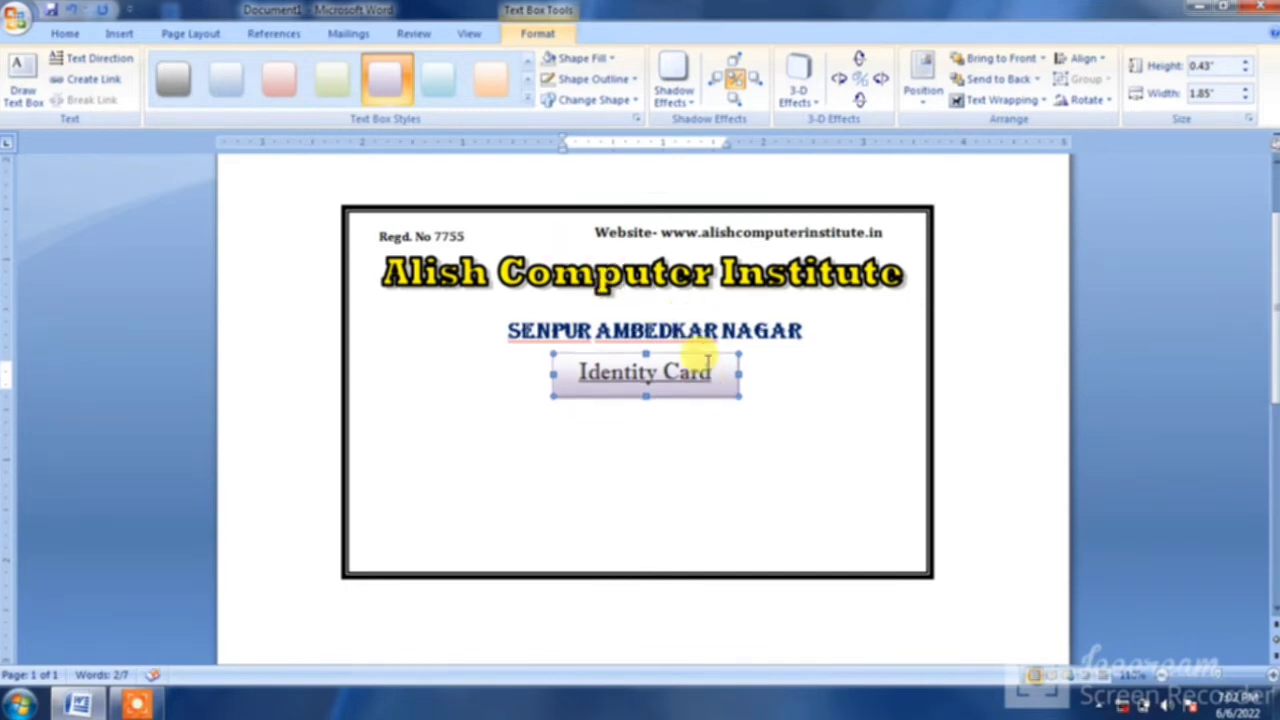
Step: Make the 'Identity Card' text red
click(700, 352)
drag(712, 372, 578, 372)
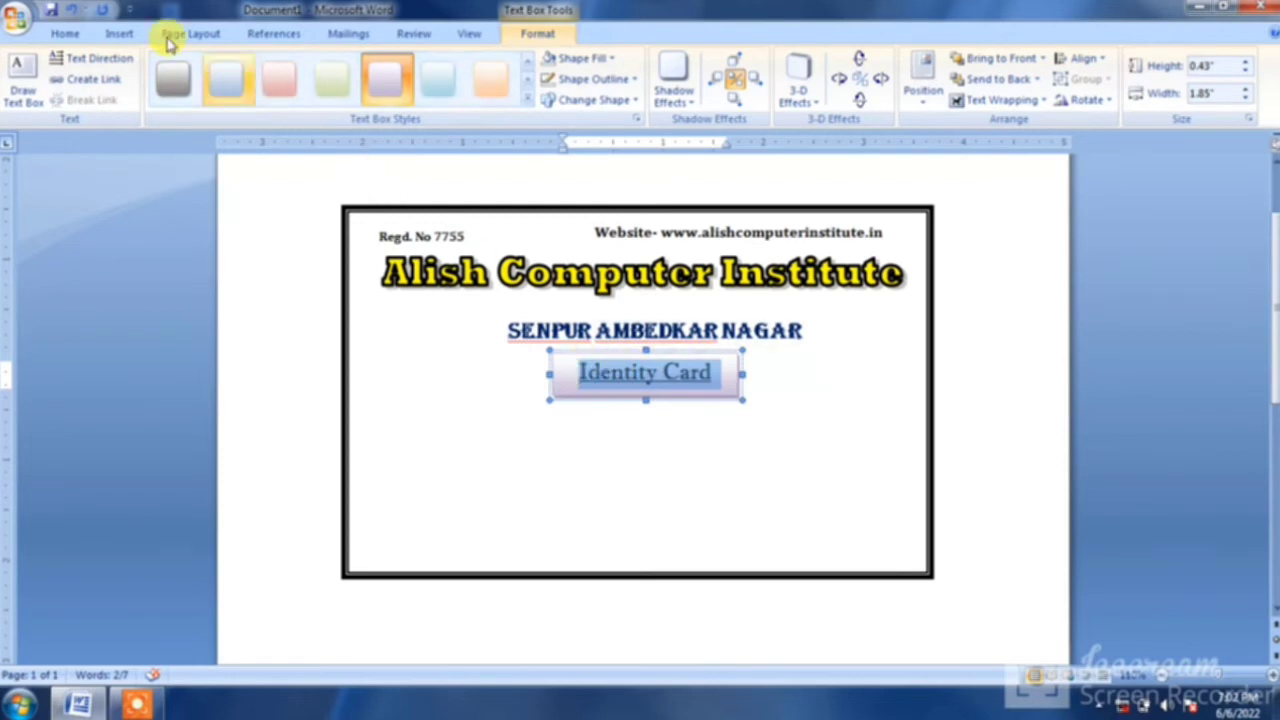
click(66, 34)
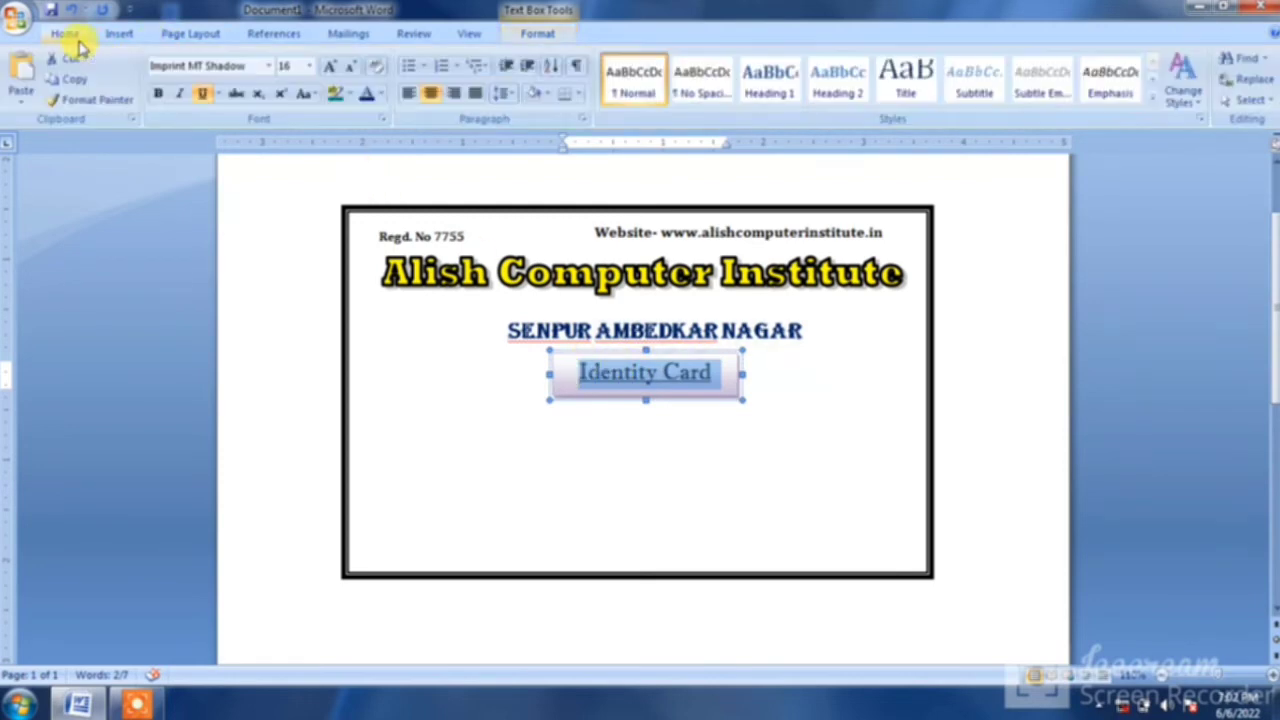
click(381, 93)
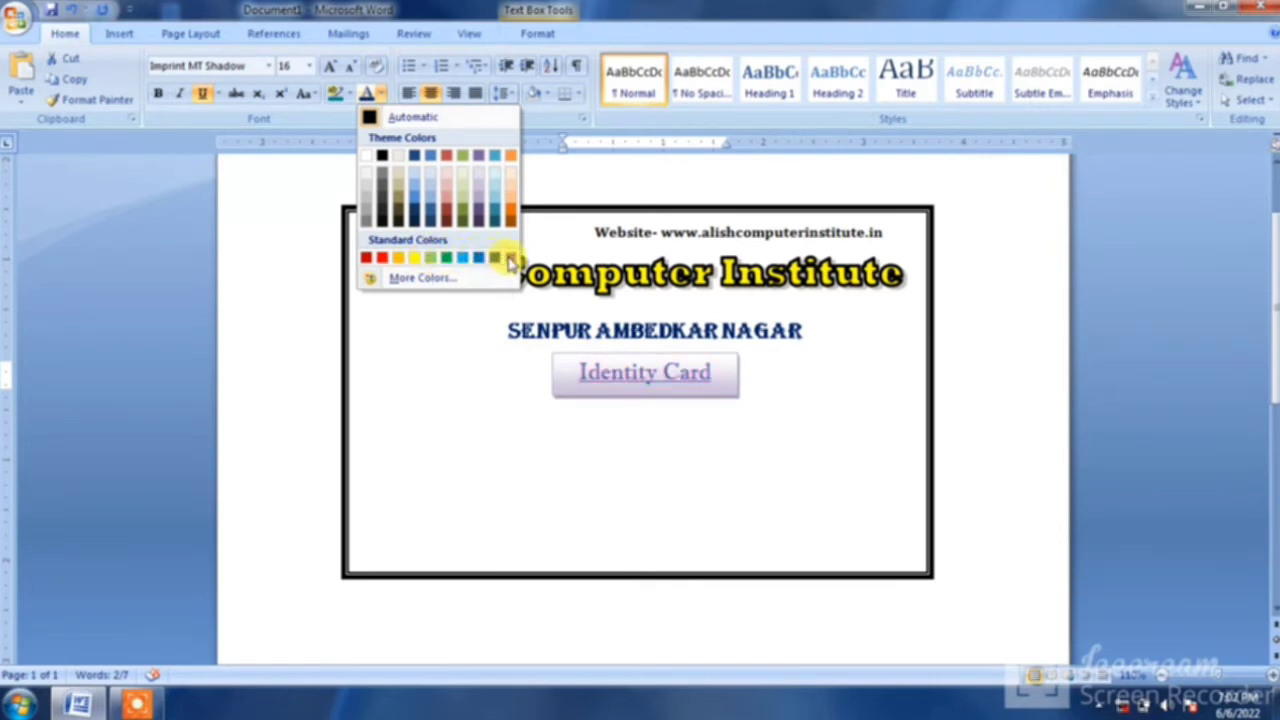
click(381, 259)
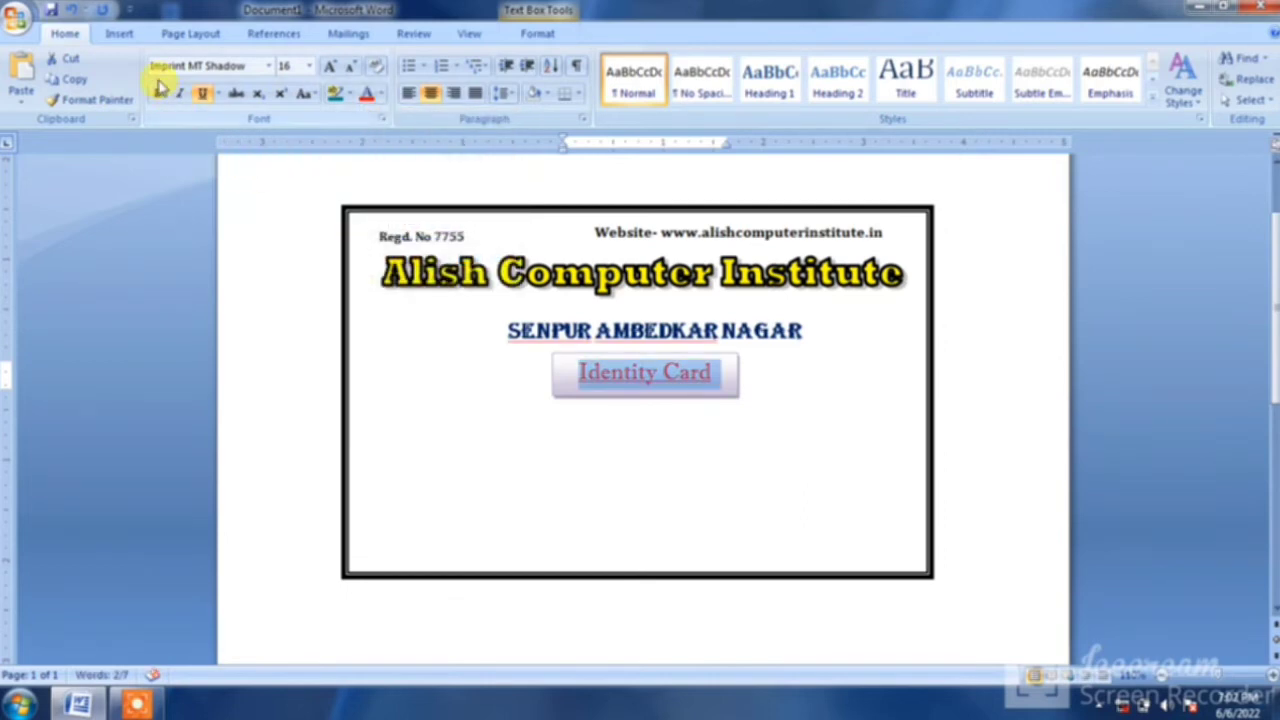
Step: Draw a second text box under the Identity Card heading, erasing the test text so it stays empty
click(460, 448)
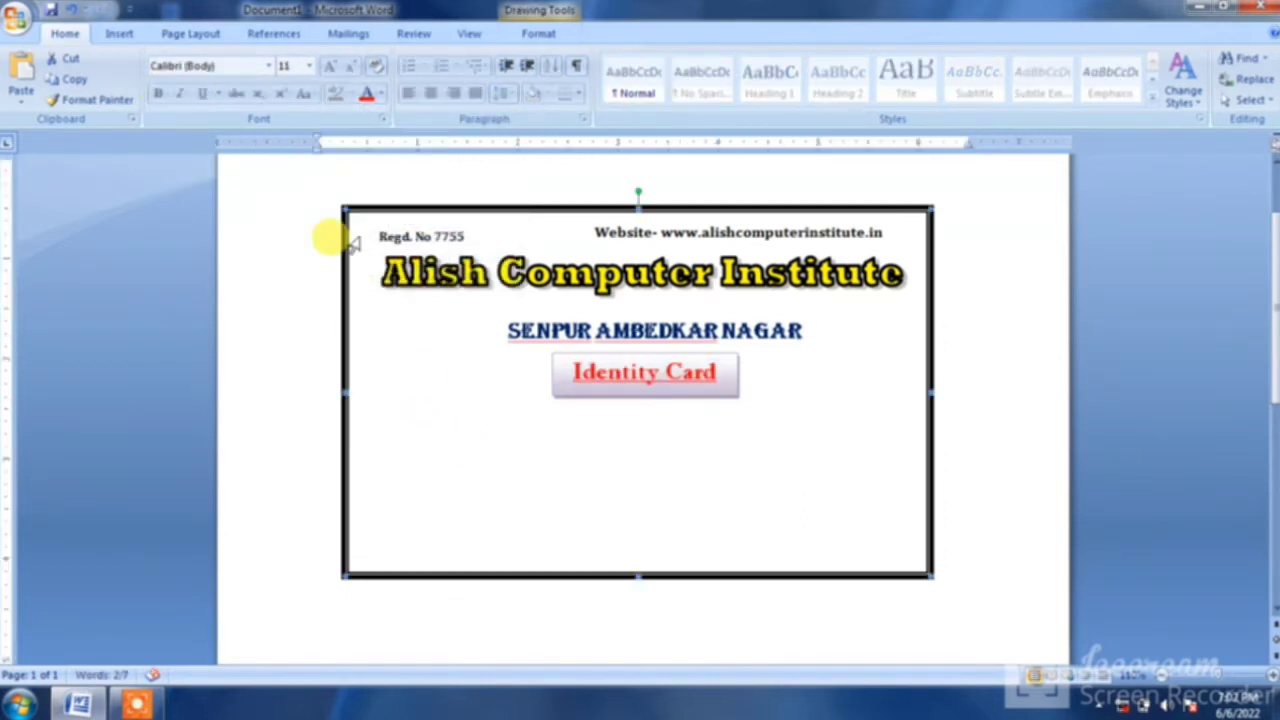
click(122, 36)
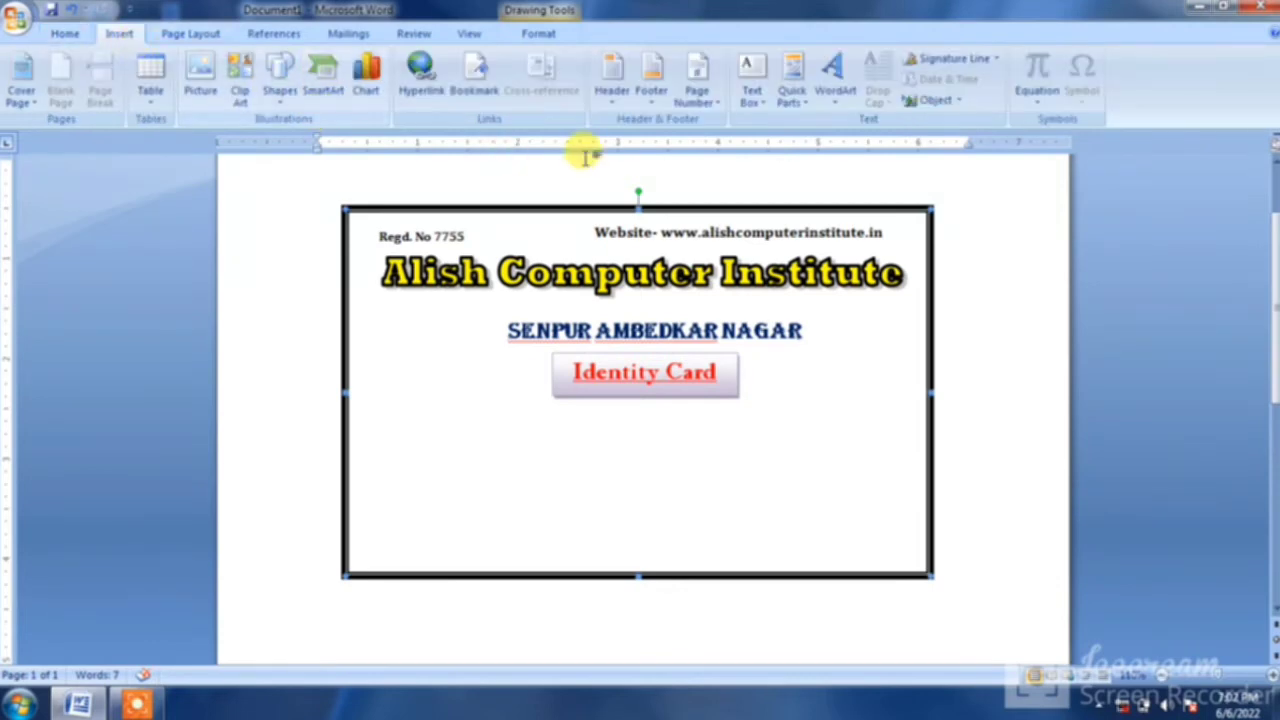
click(752, 93)
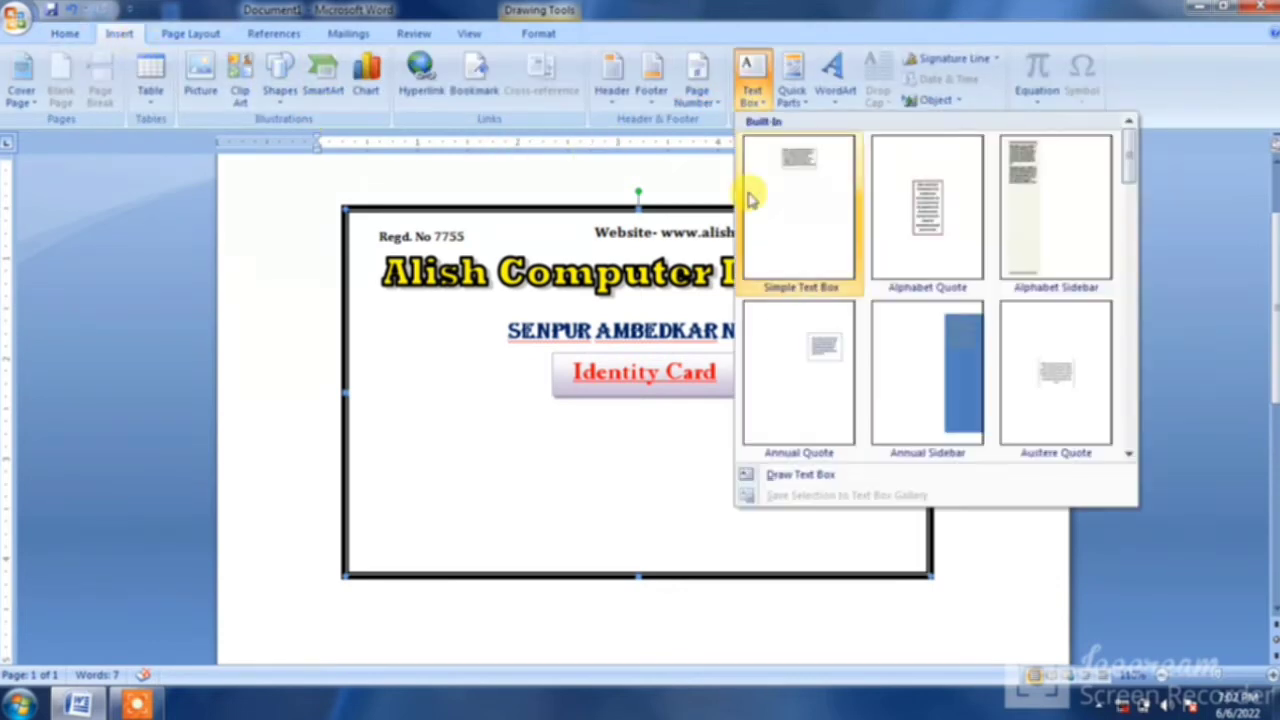
click(766, 474)
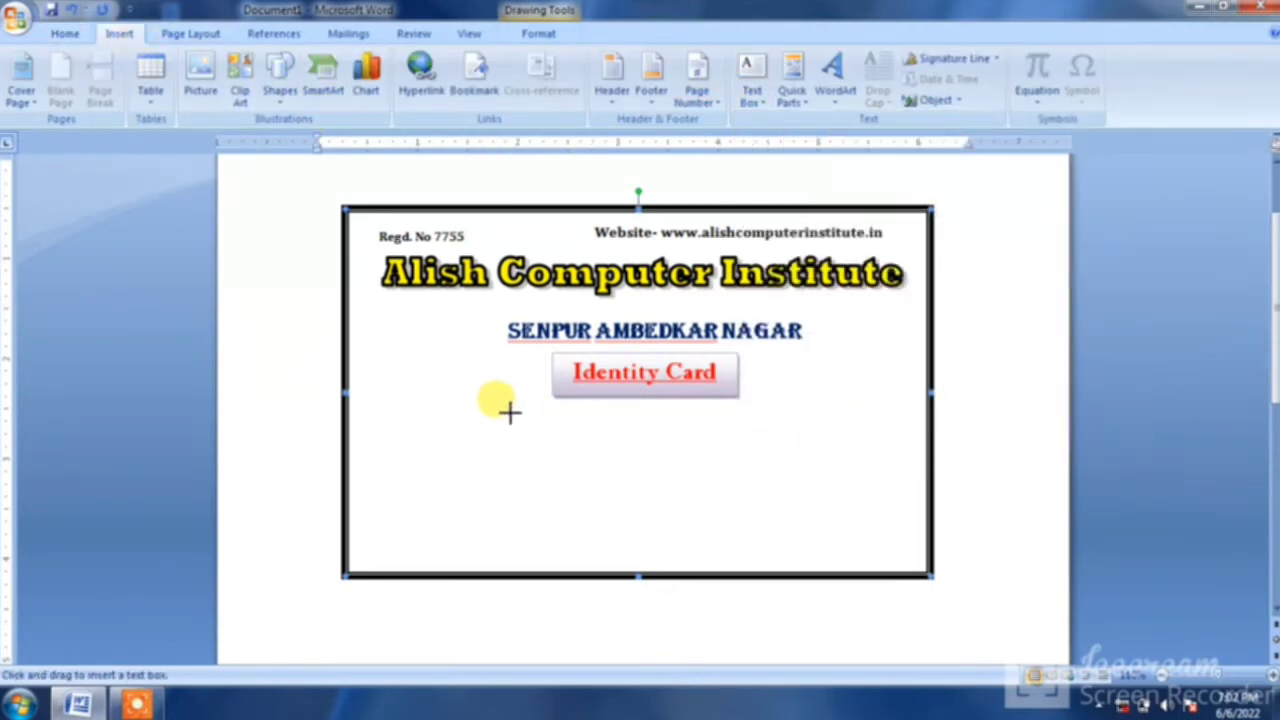
drag(539, 447, 756, 569)
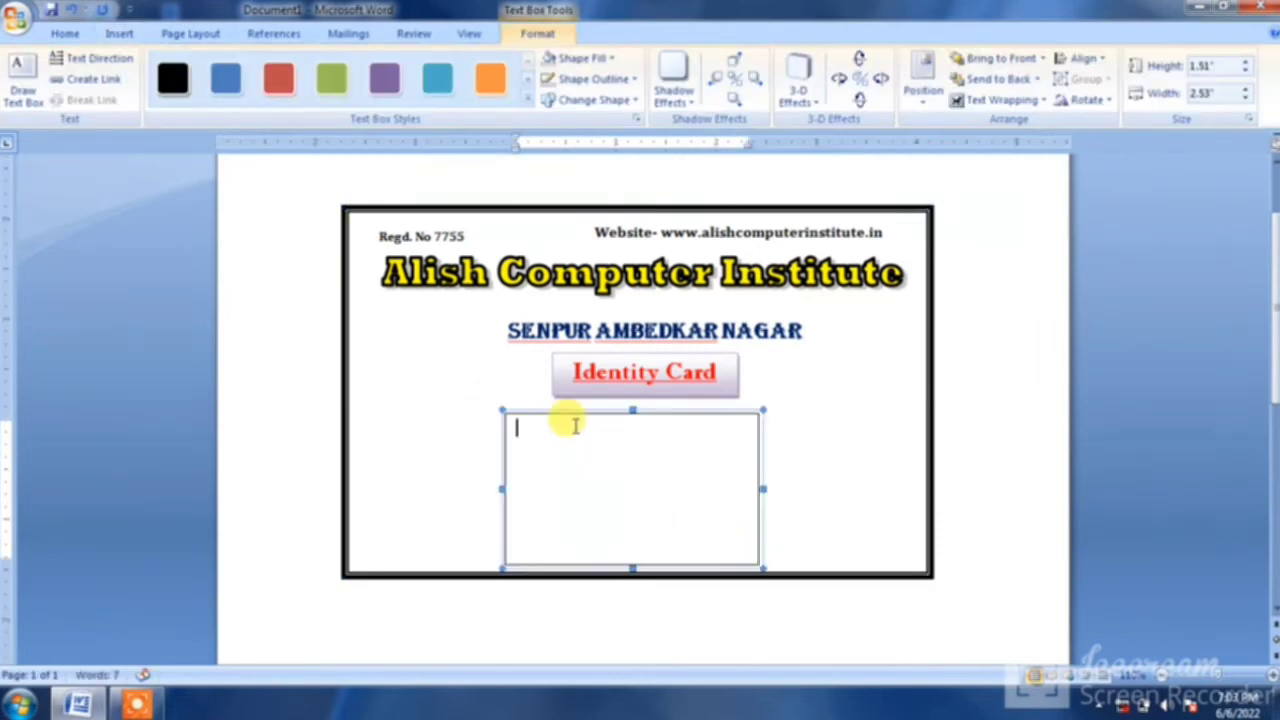
click(80, 33)
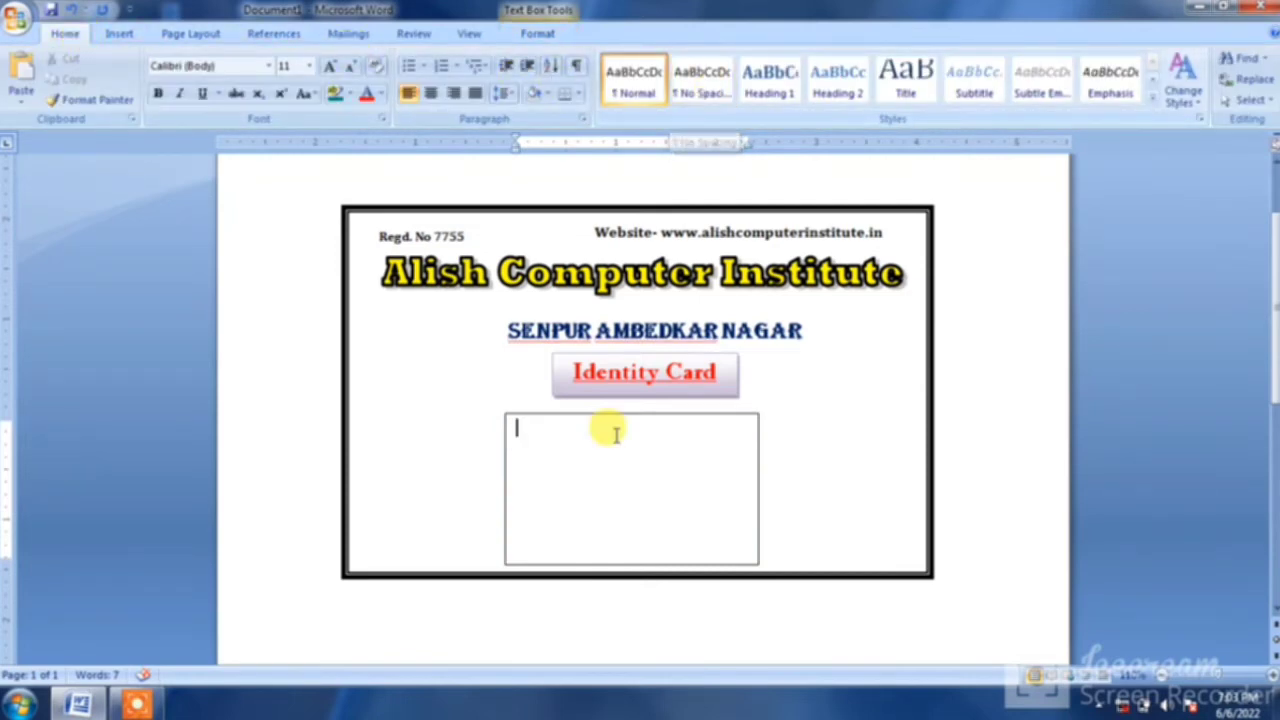
text(uouo)
key(Return)
key(Return)
text(gyryhr)
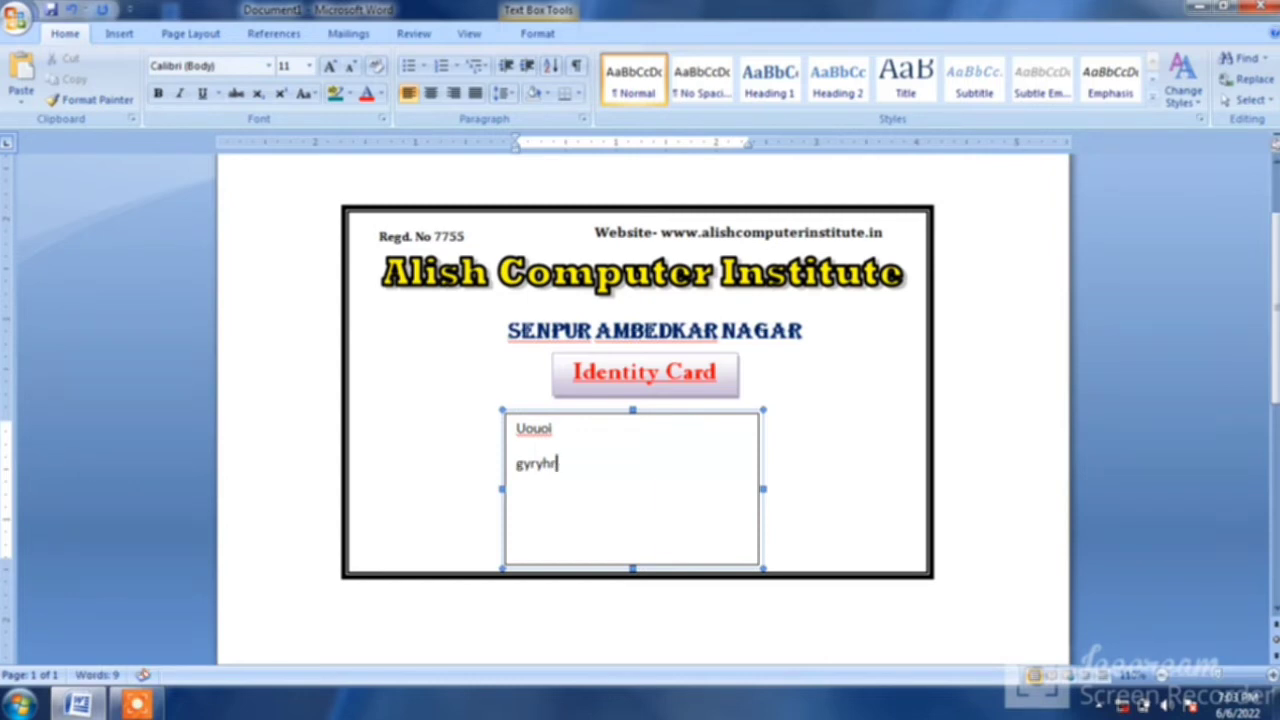
key(BackSpace)
key(BackSpace)
key(BackSpace)
key(BackSpace)
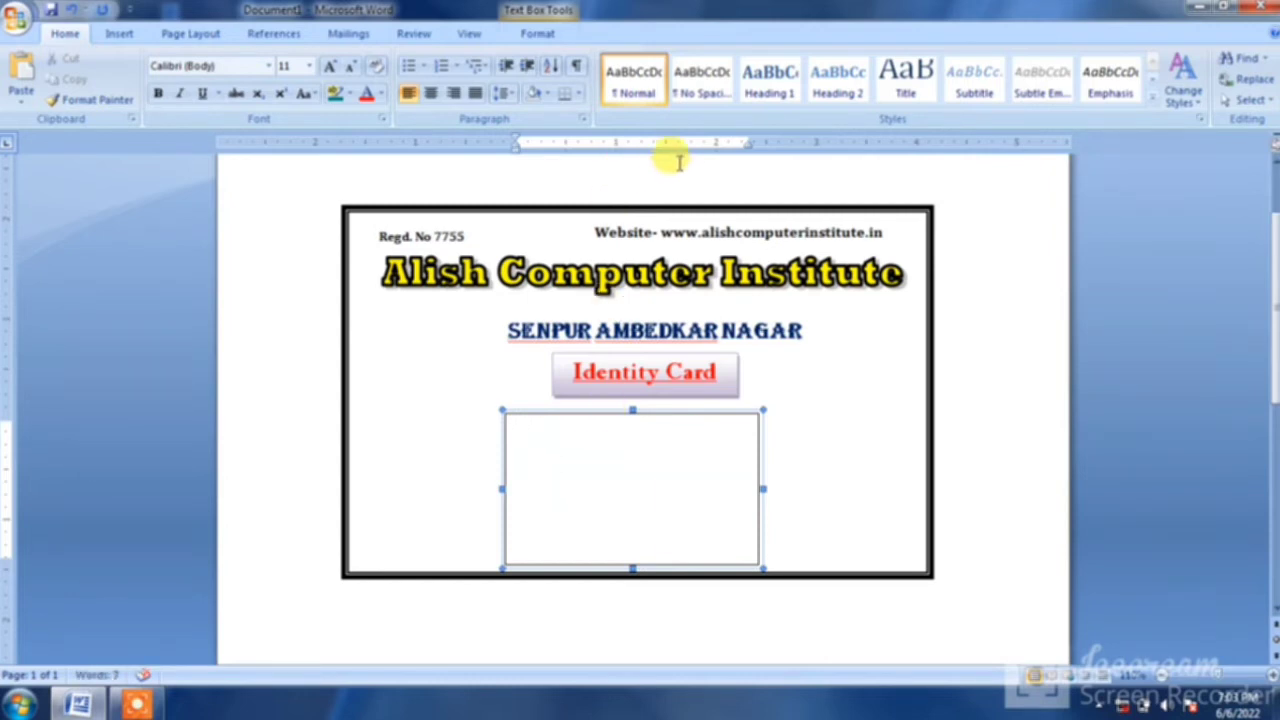
Step: Apply No Spacing and type dotted lines for Student Name, Father's Name and DOBB
click(700, 92)
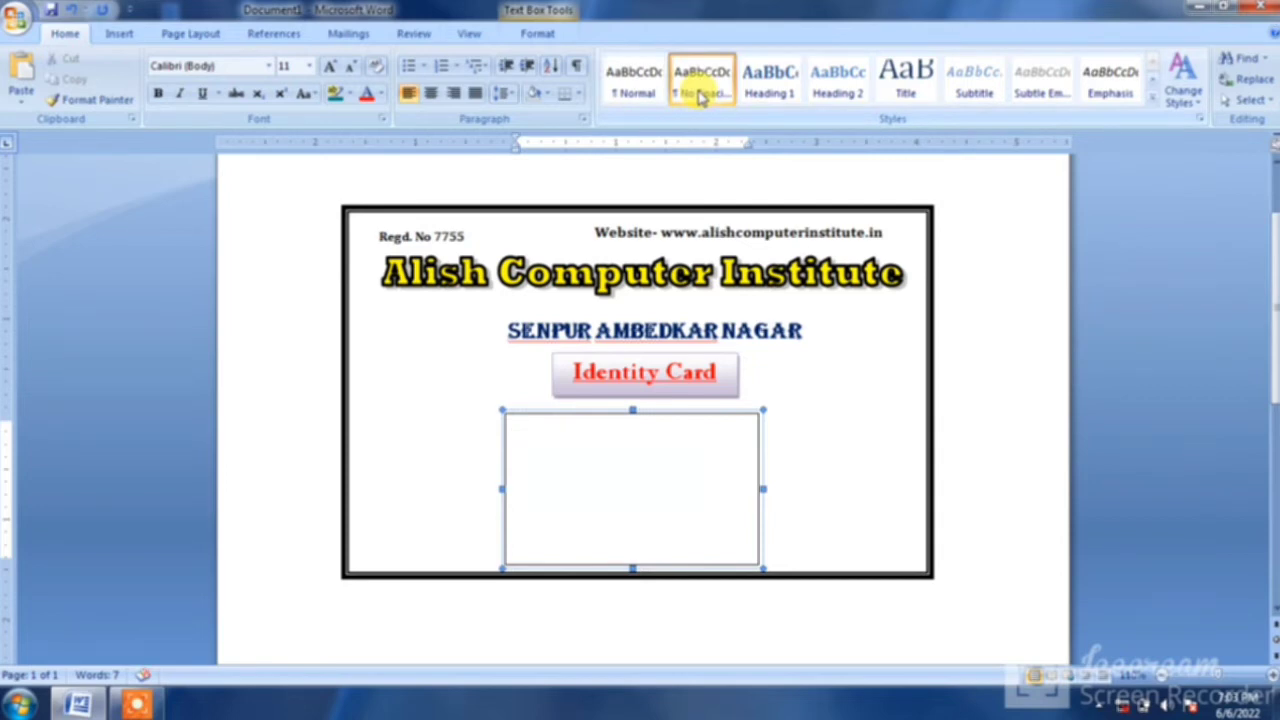
text(S)
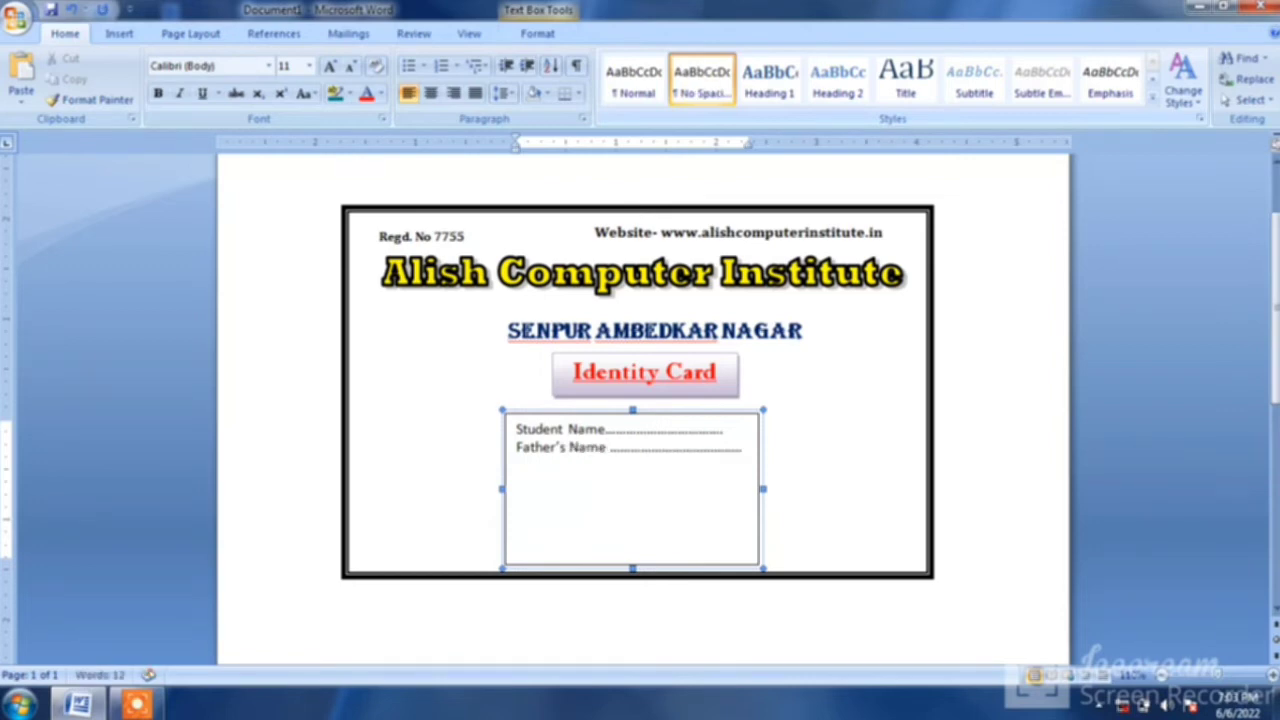
click(700, 95)
text(D)
text(BB)
text(................ Mo)
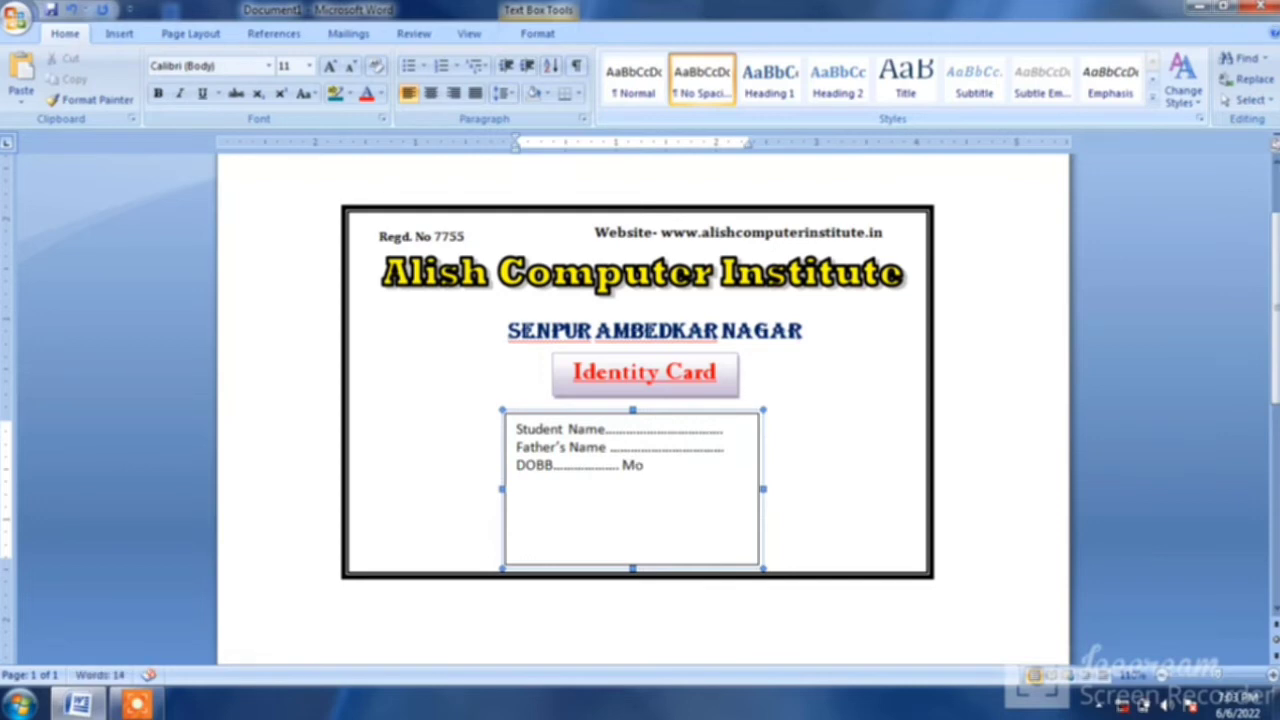
text(....................)
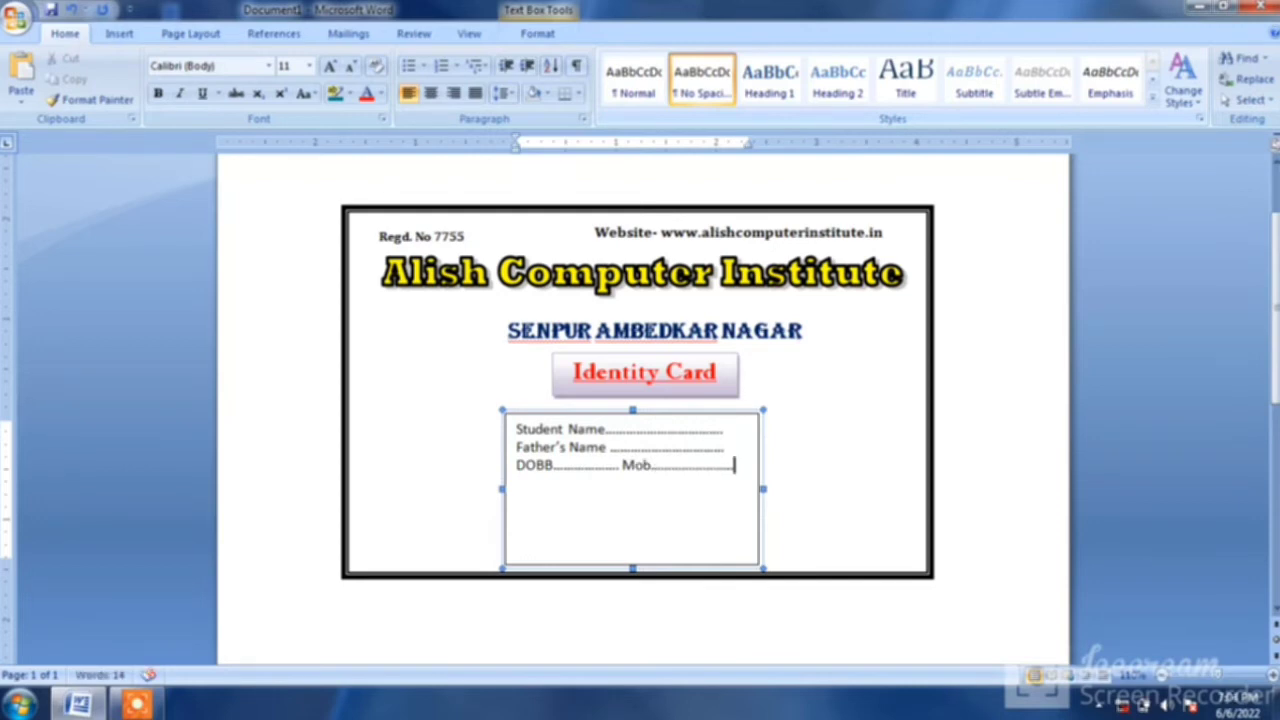
Step: Lengthen earlier dotted lines and add dotted Mob, Course and Address lines
key(Up)
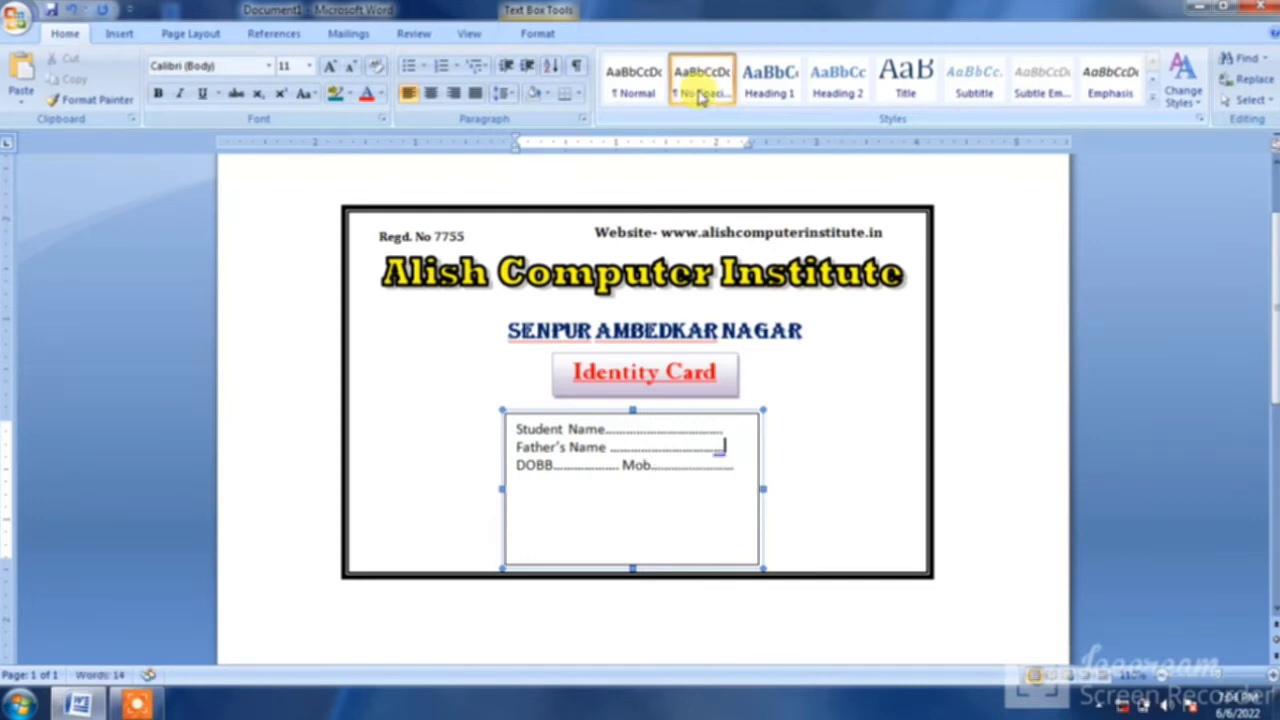
text(....)
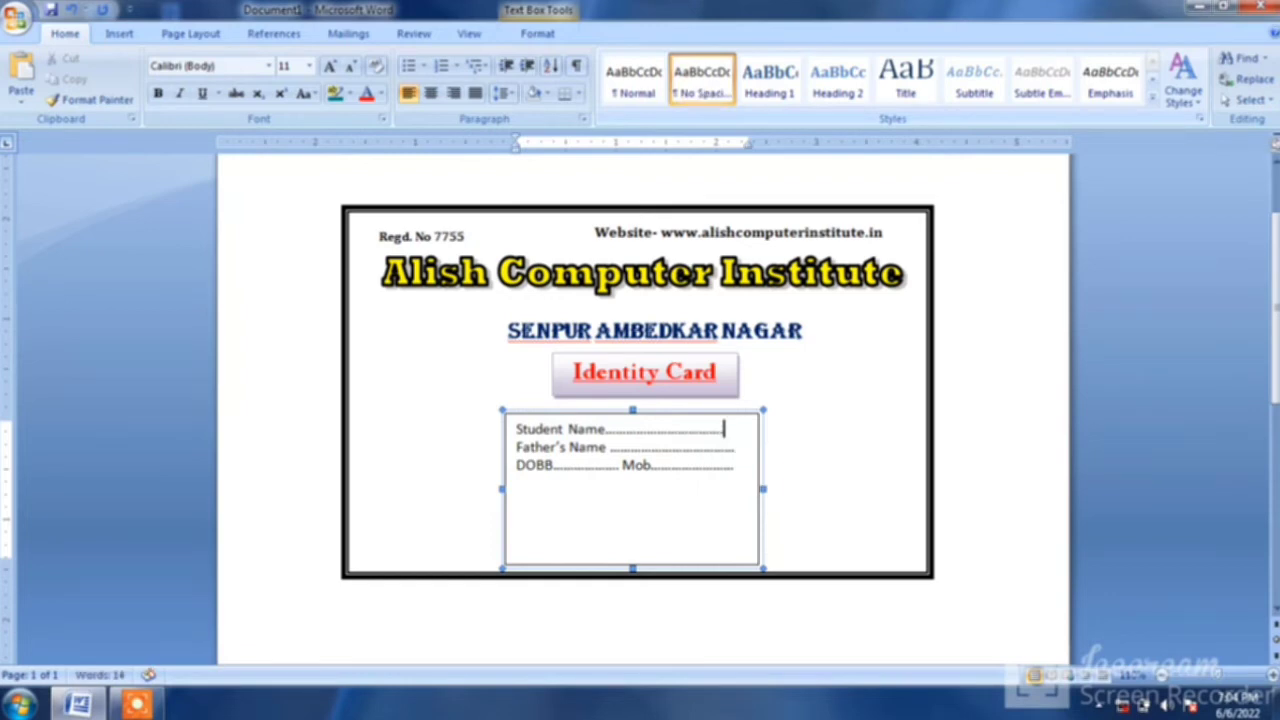
key(Down)
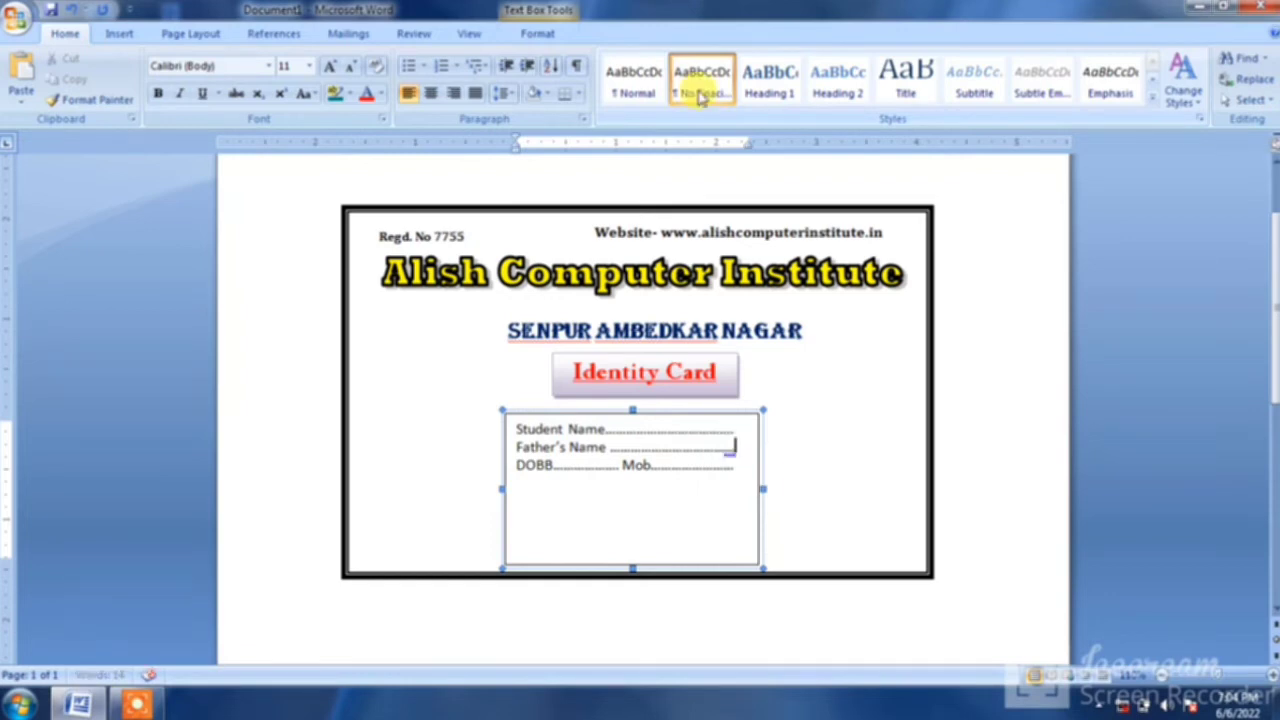
key(Down)
key(Return)
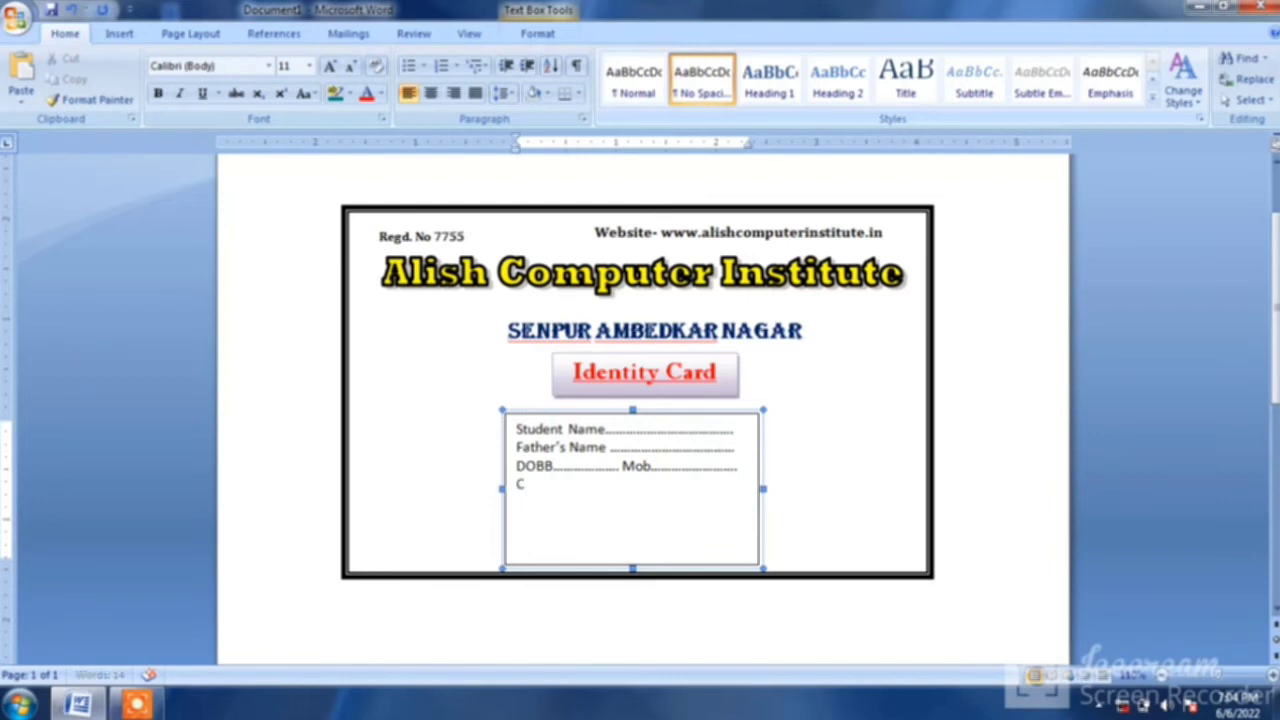
text(o)
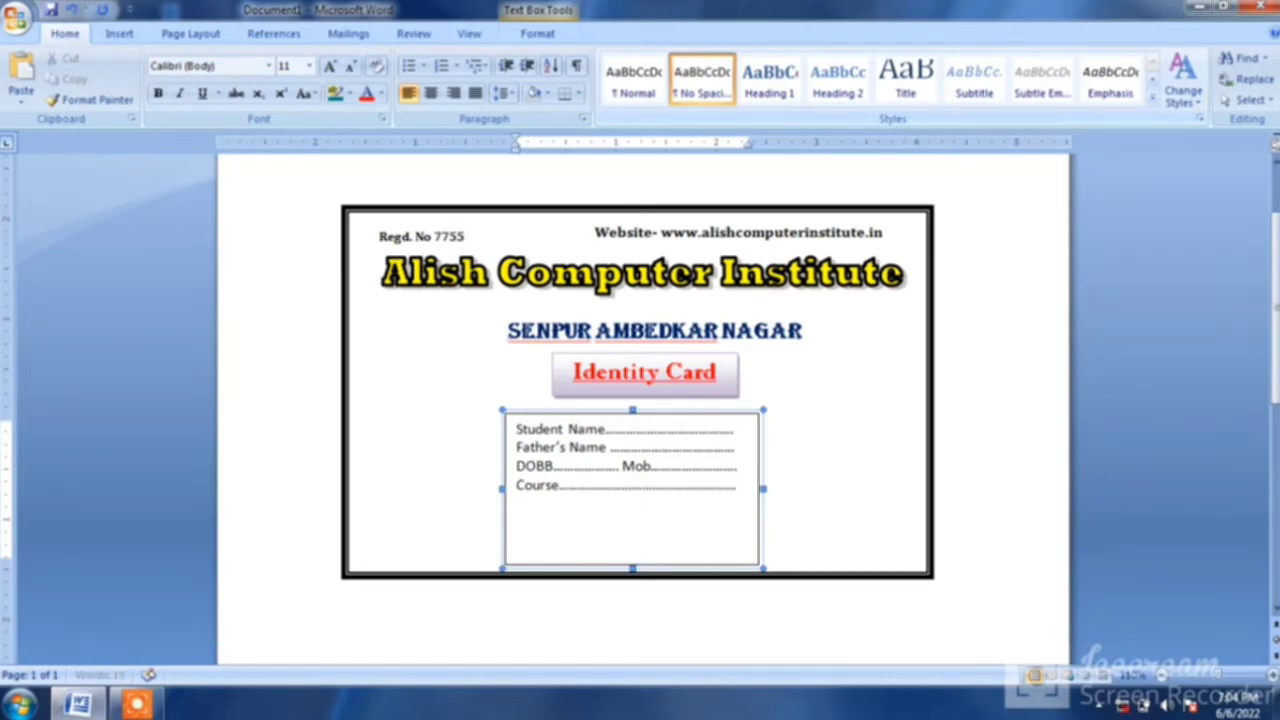
text(Address .....................)
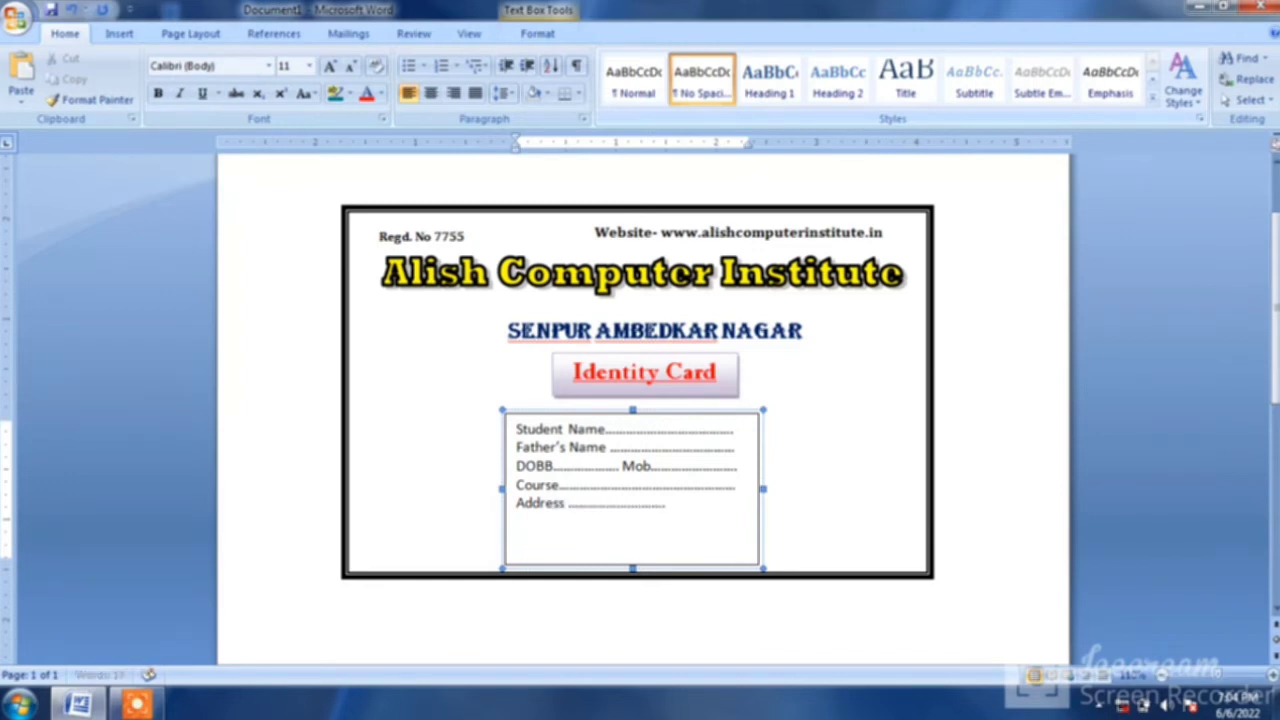
text(....................)
key(Return)
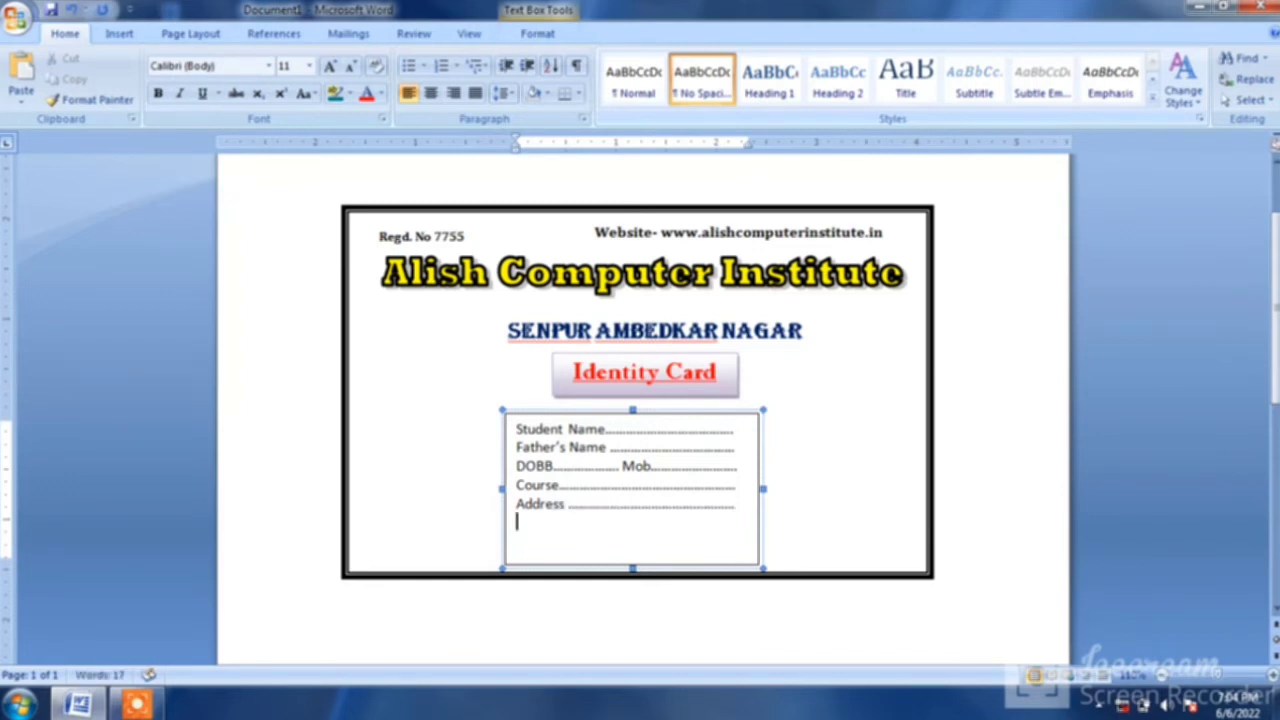
text(.......................................................)
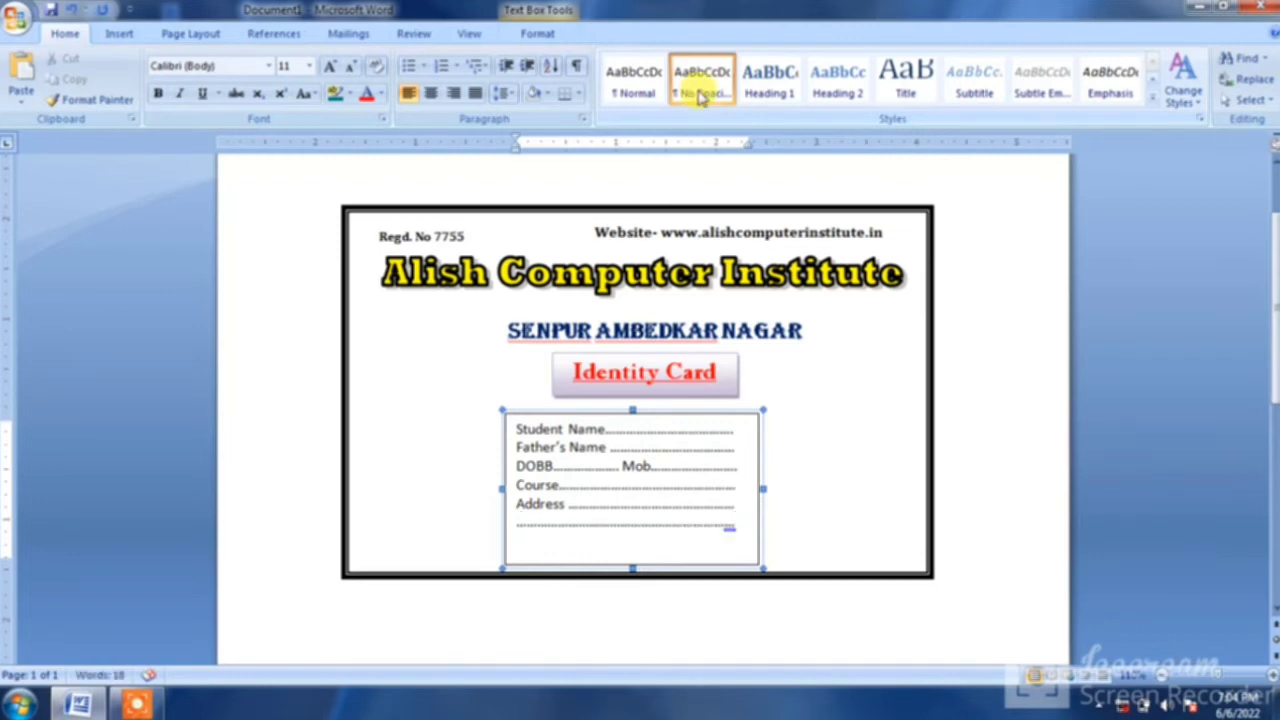
key(ctrl+a)
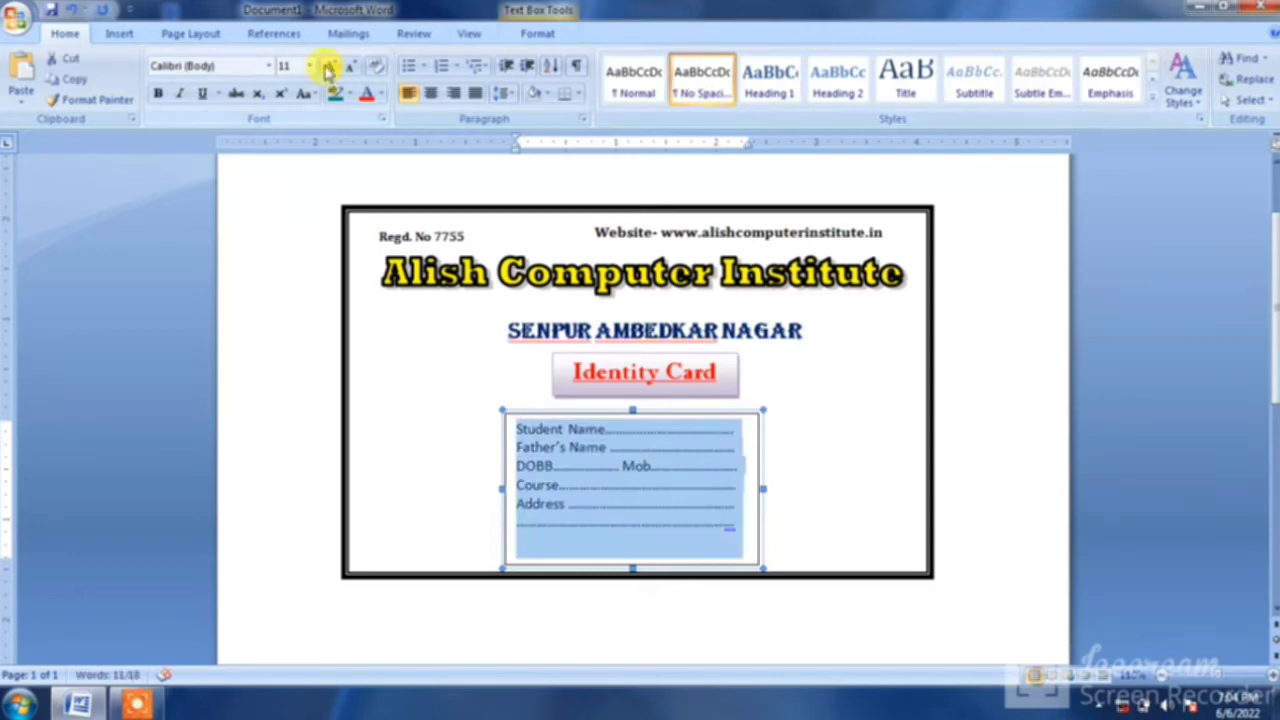
Step: Set all the student details text to bold Mangal
click(269, 65)
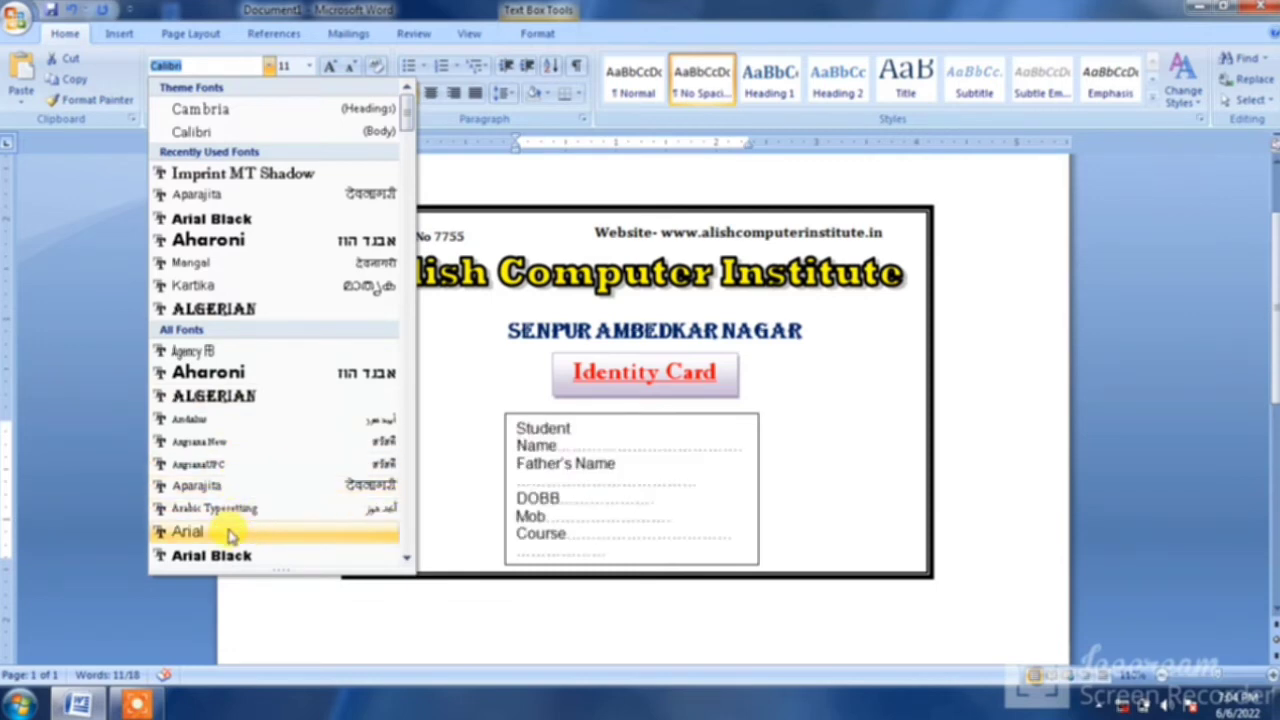
click(407, 557)
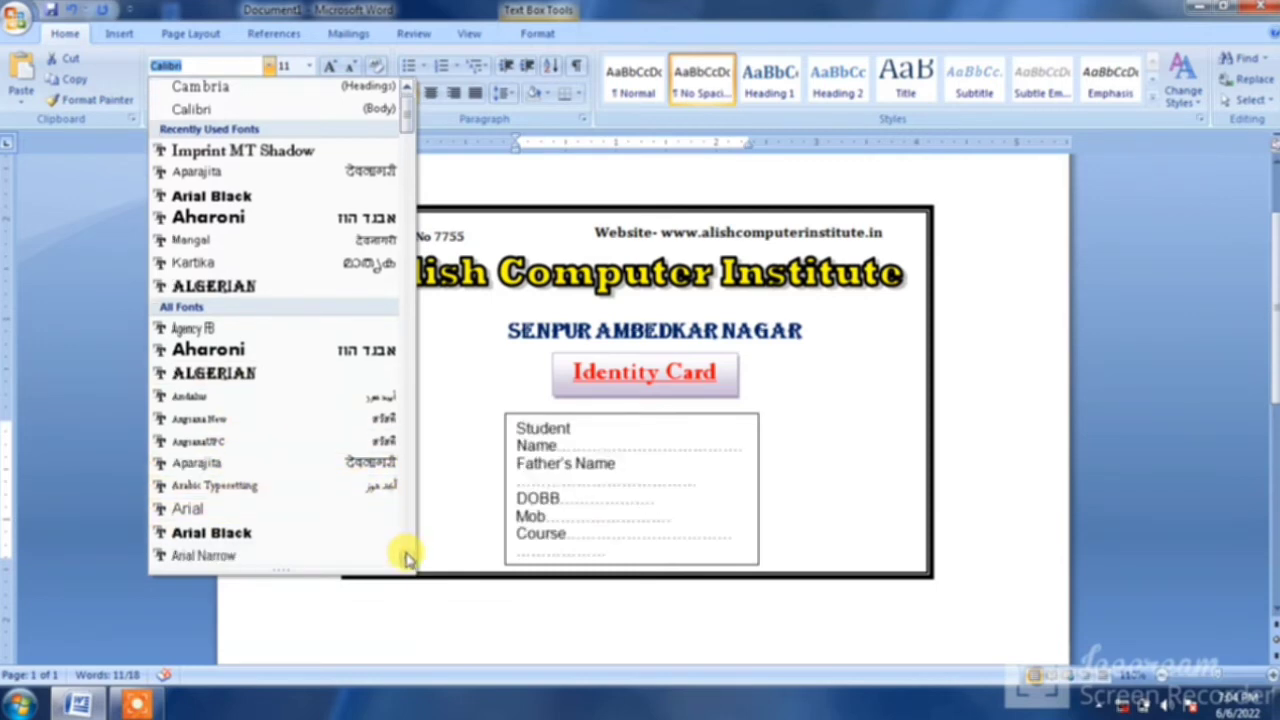
scroll(407, 557, down, 3)
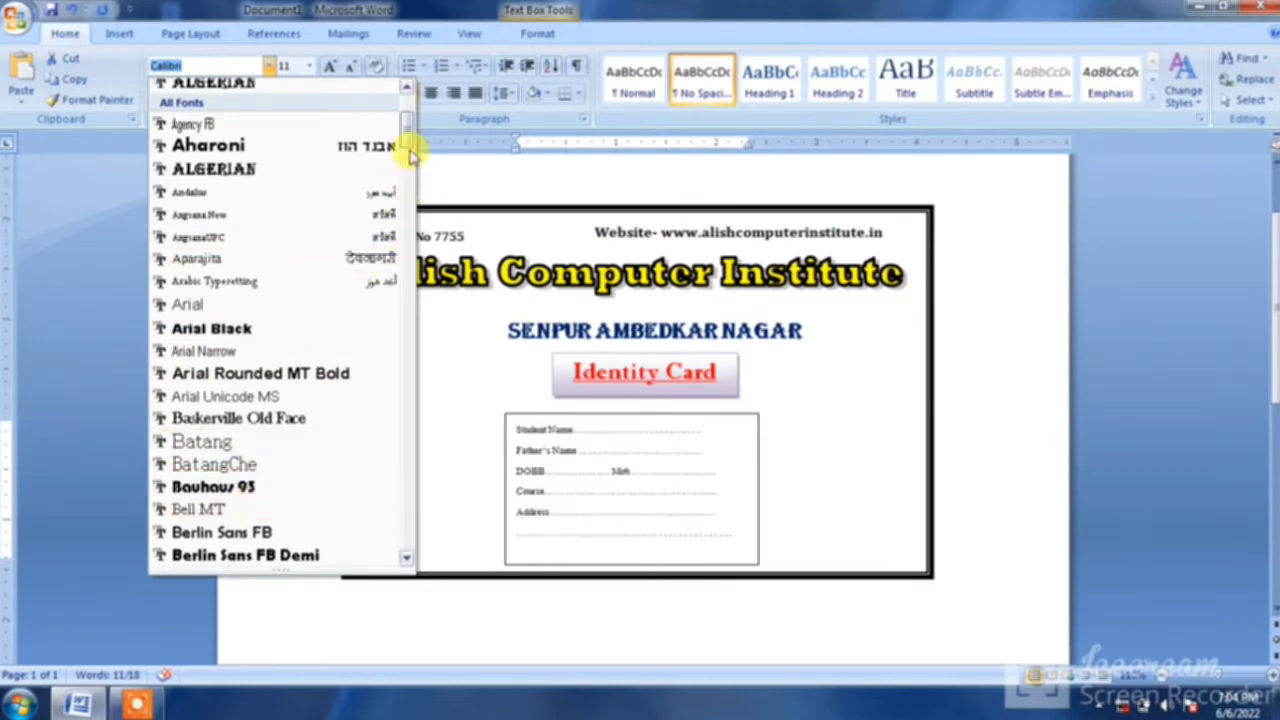
drag(410, 130, 414, 94)
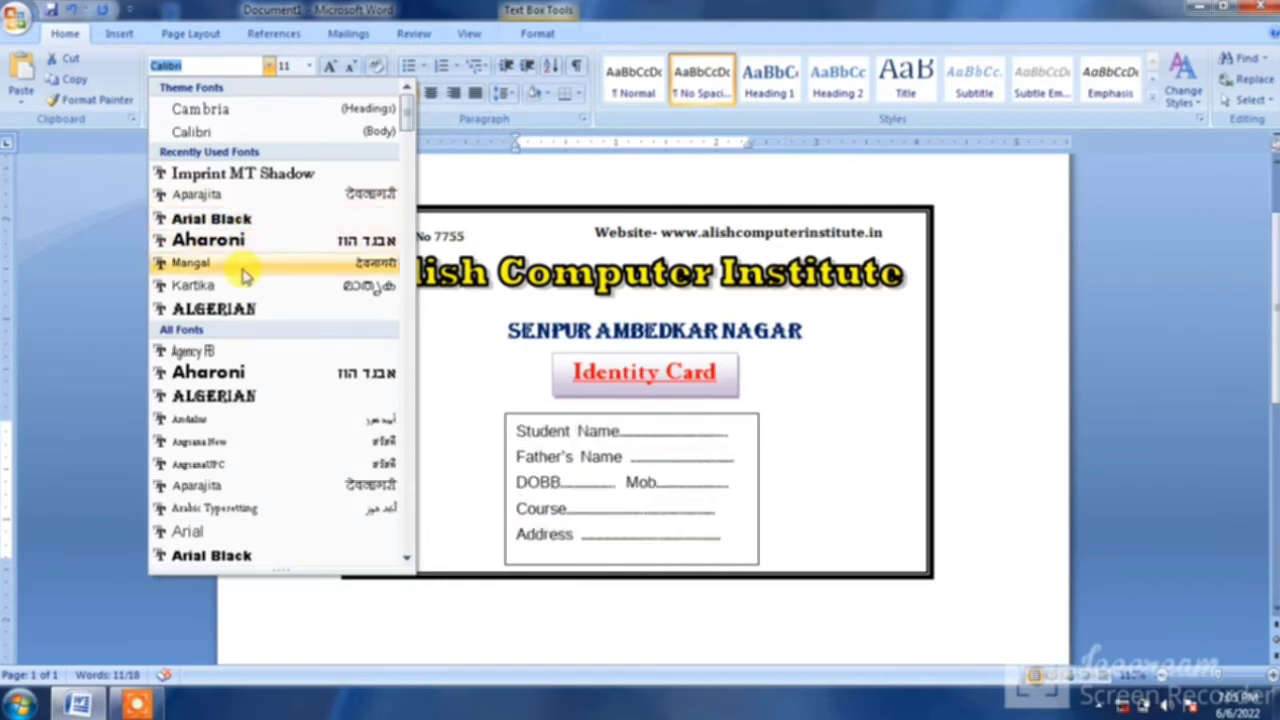
click(243, 266)
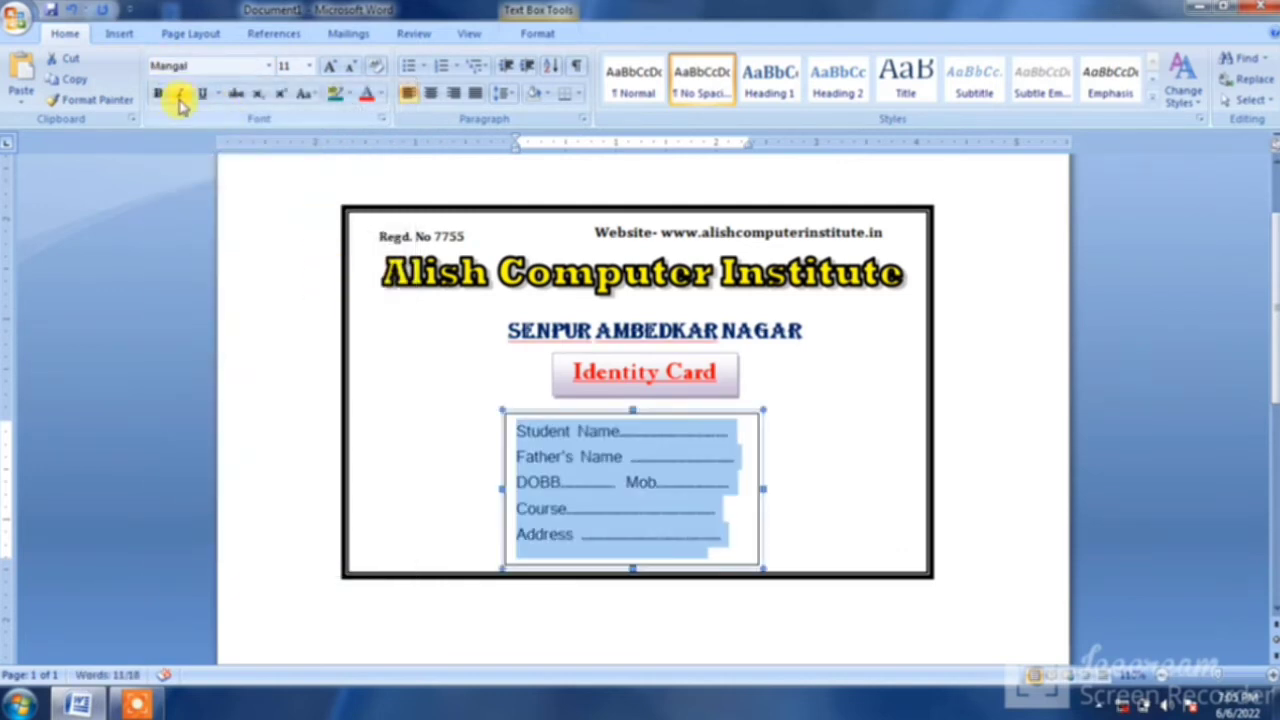
click(160, 94)
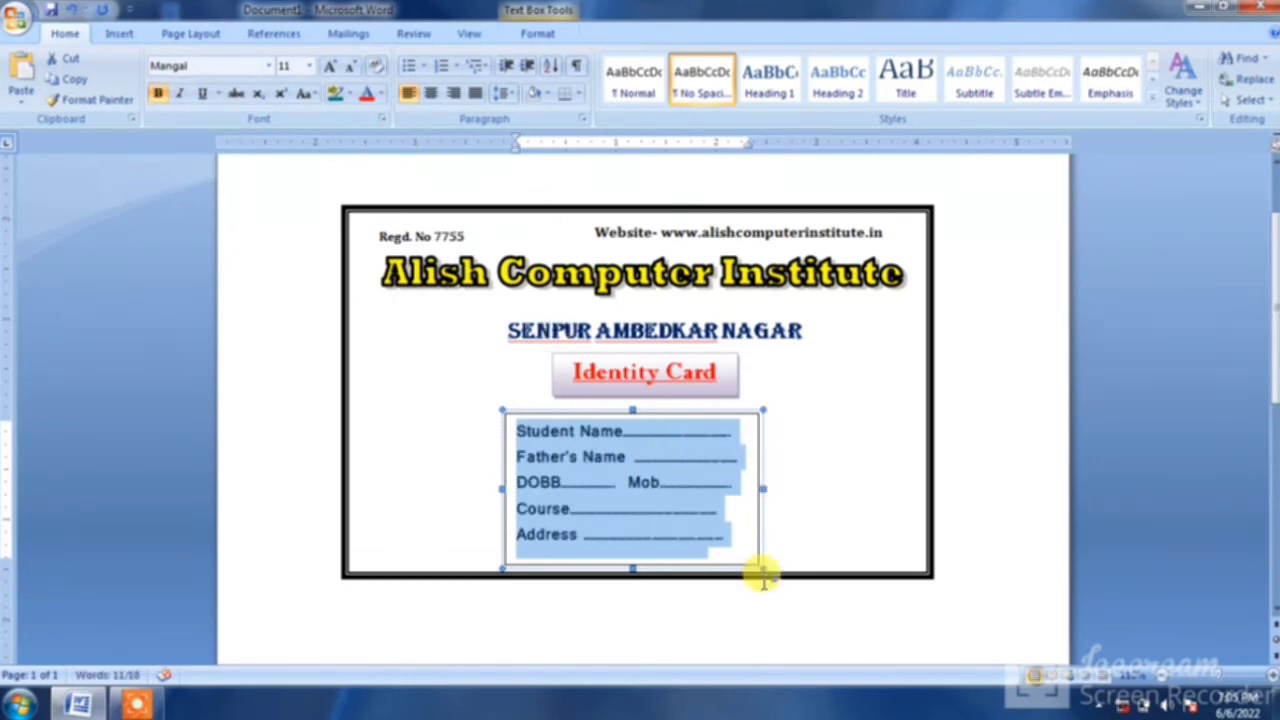
Step: Widen the details box slightly so every line fits, then select the box
drag(758, 567, 766, 561)
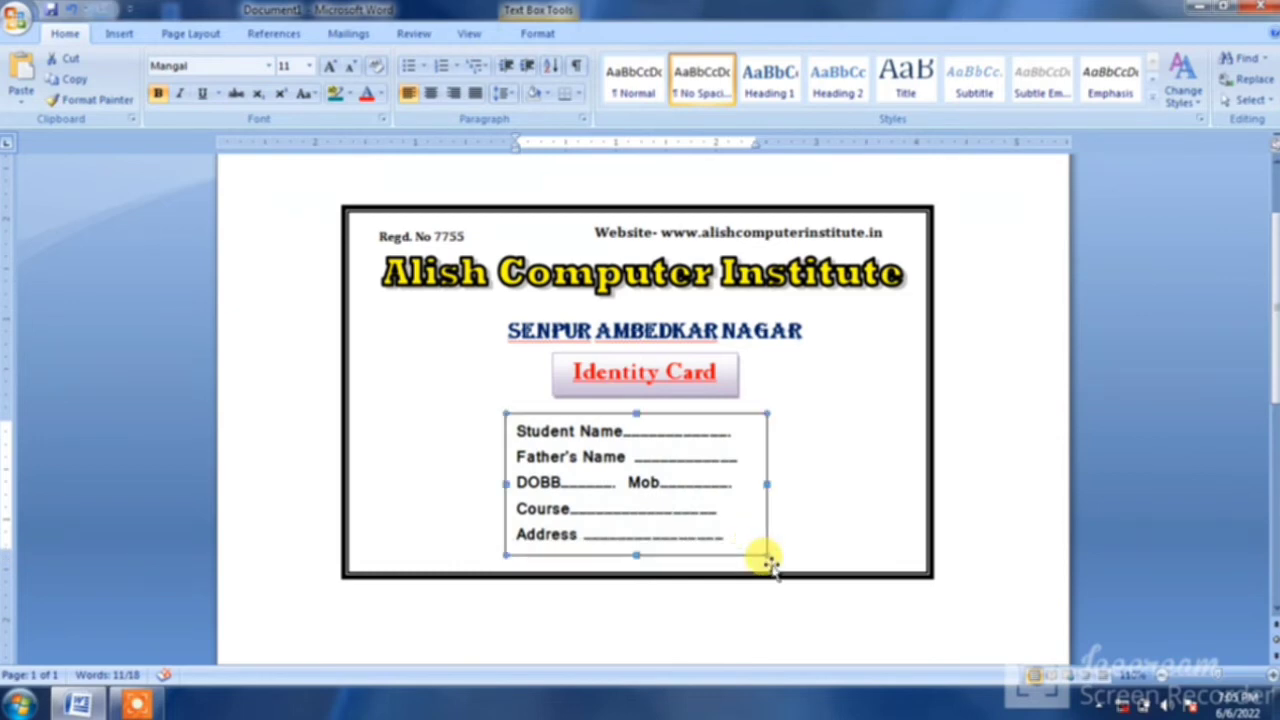
click(740, 515)
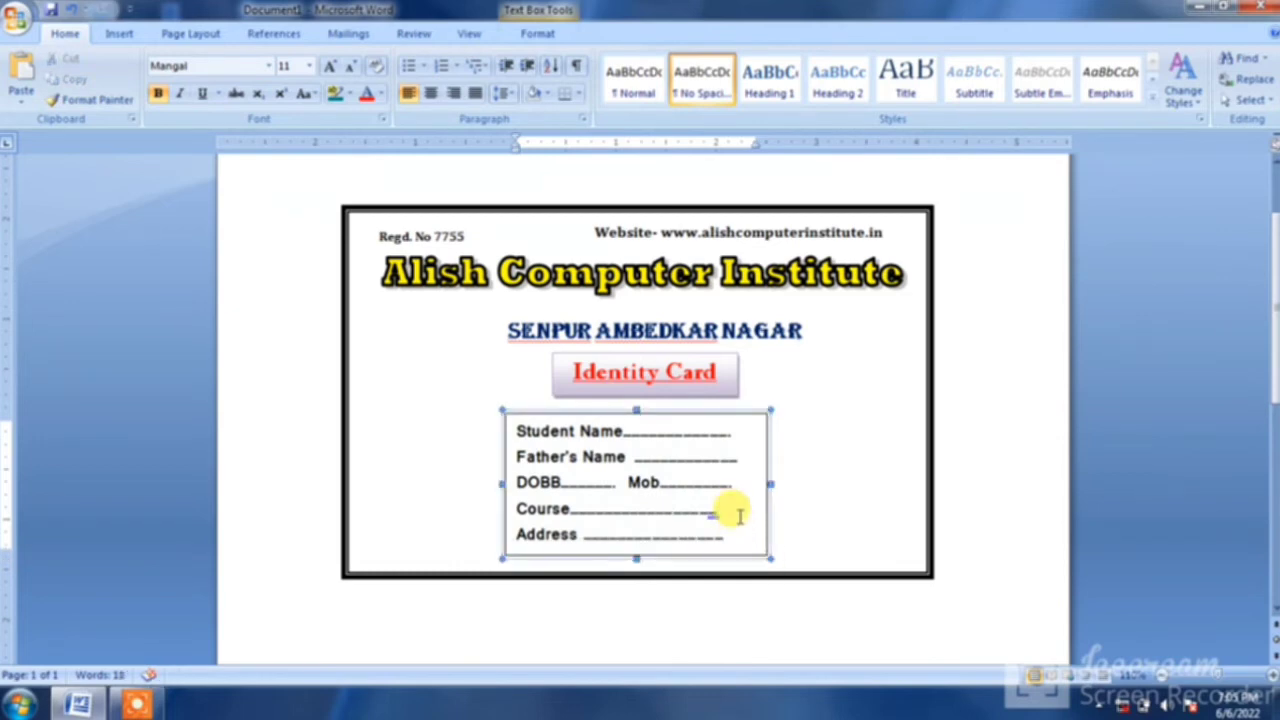
click(705, 412)
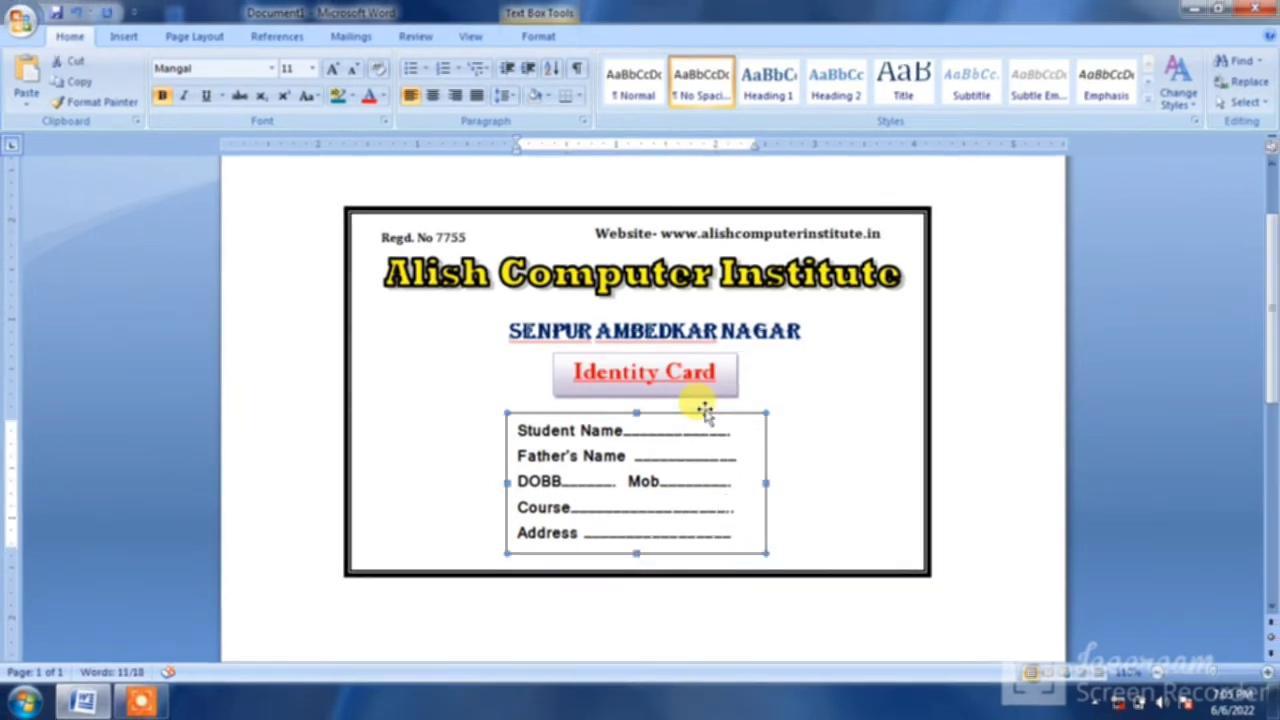
Step: Give the student details box a light-green fill
click(545, 37)
click(608, 60)
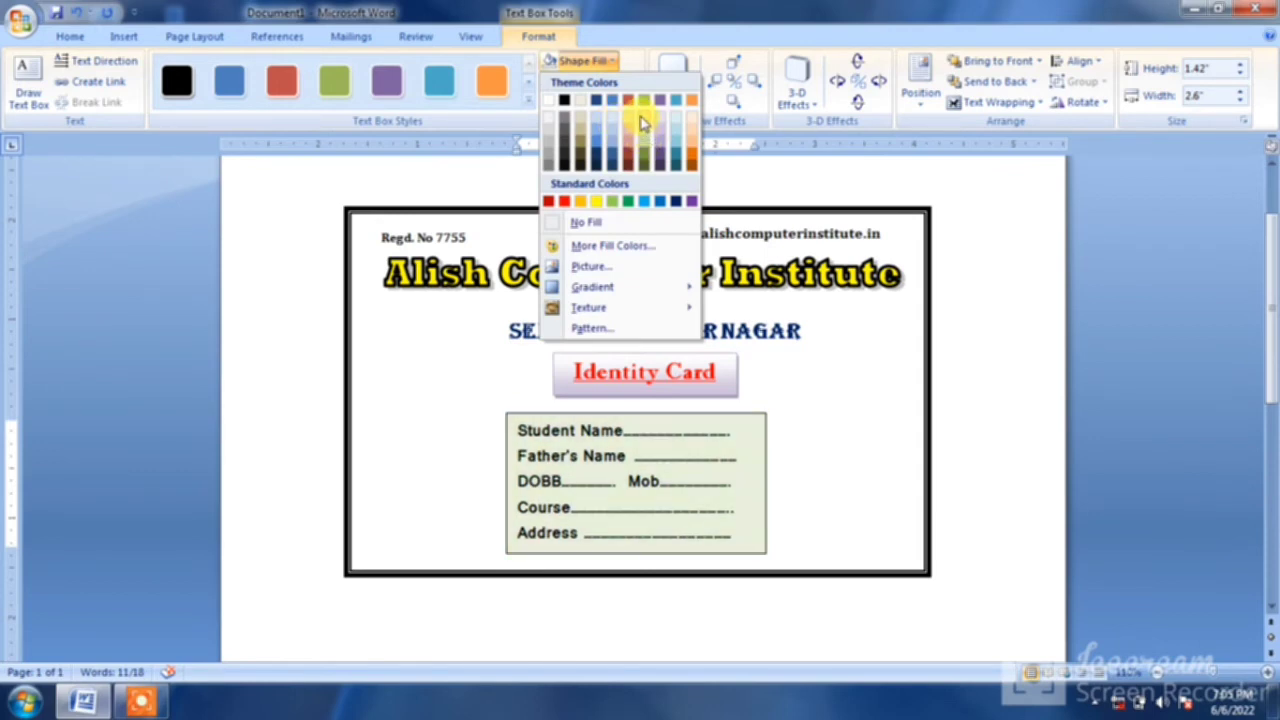
click(643, 122)
Step: Set the details box border to dark blue at 2¼ pt weight
click(594, 81)
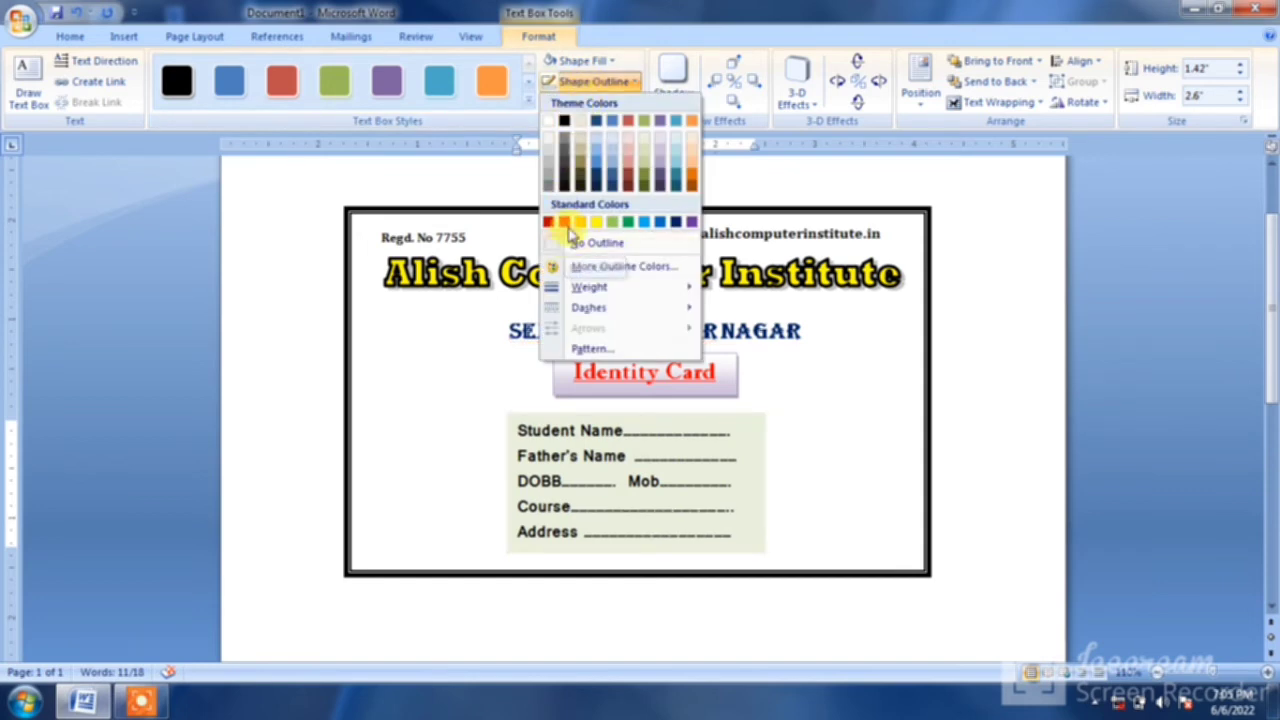
click(676, 222)
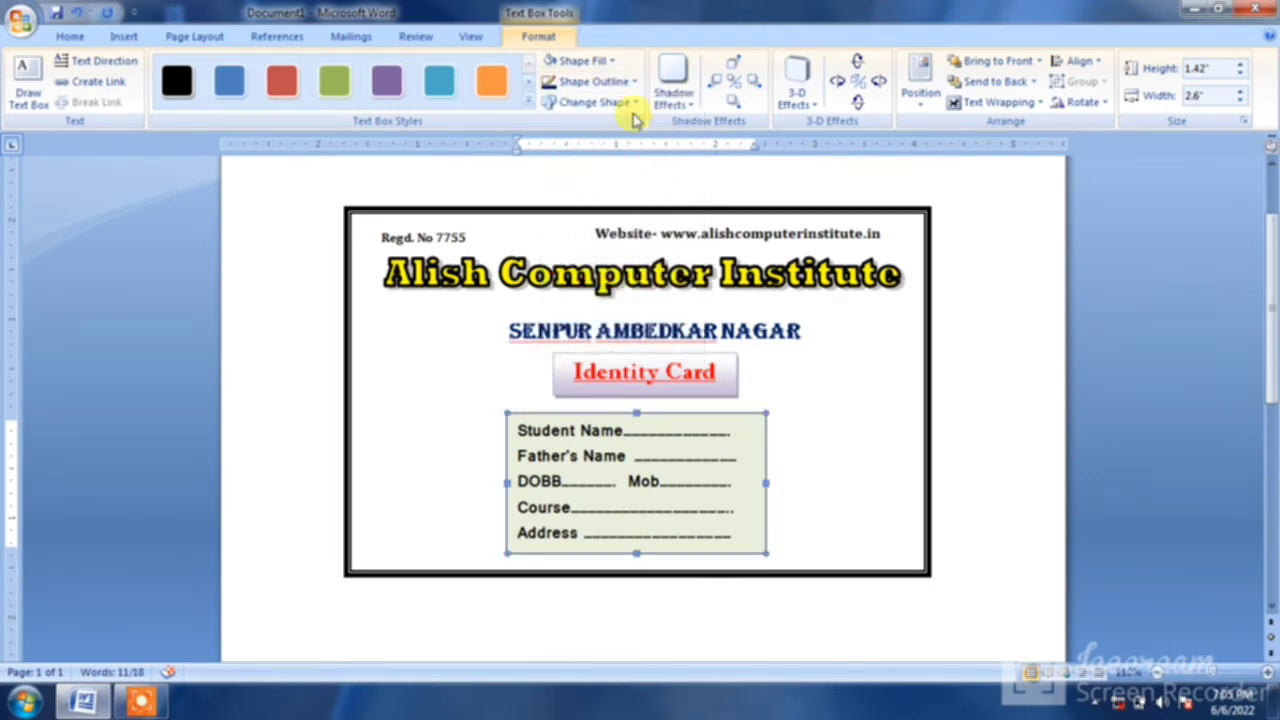
click(592, 81)
mouse_move(671, 286)
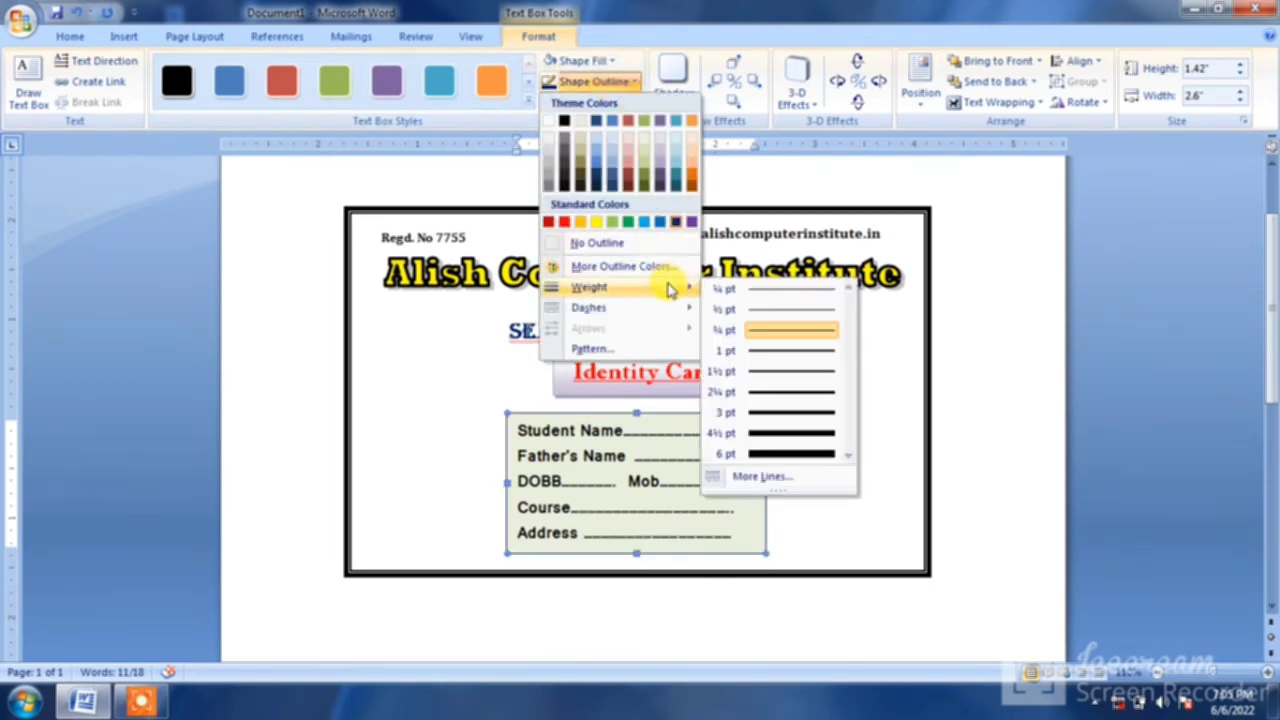
click(768, 390)
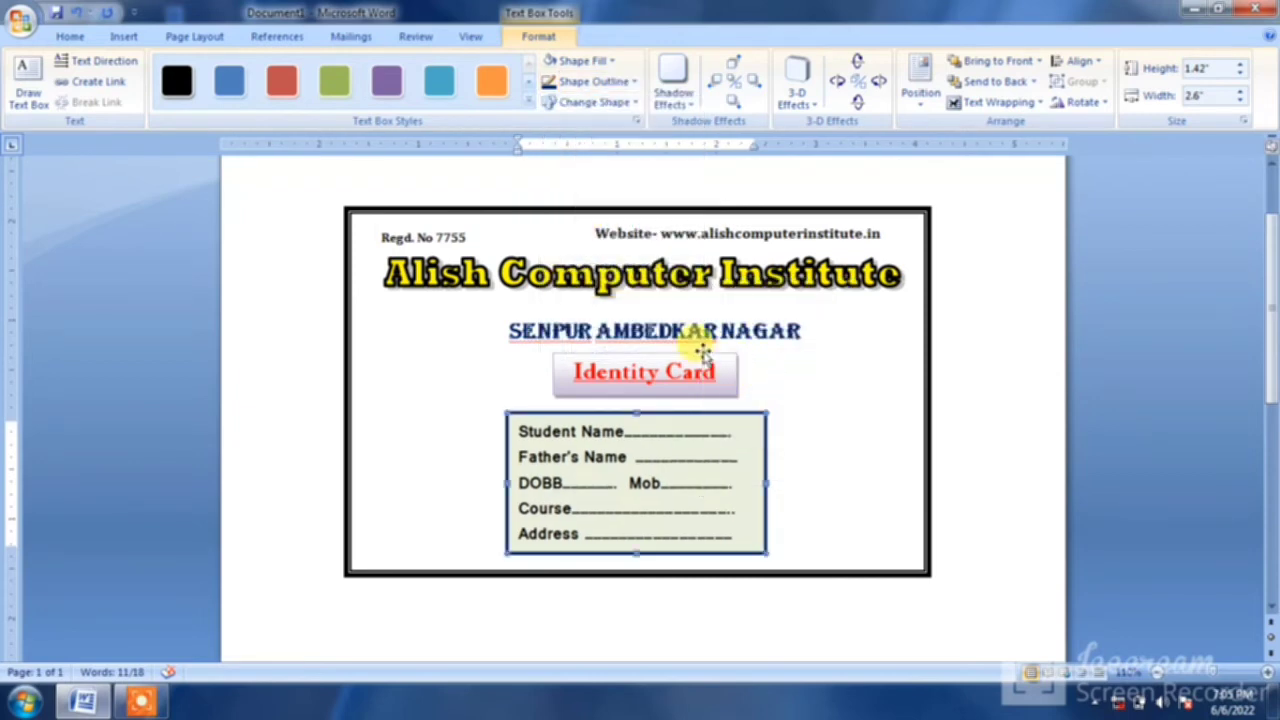
click(488, 390)
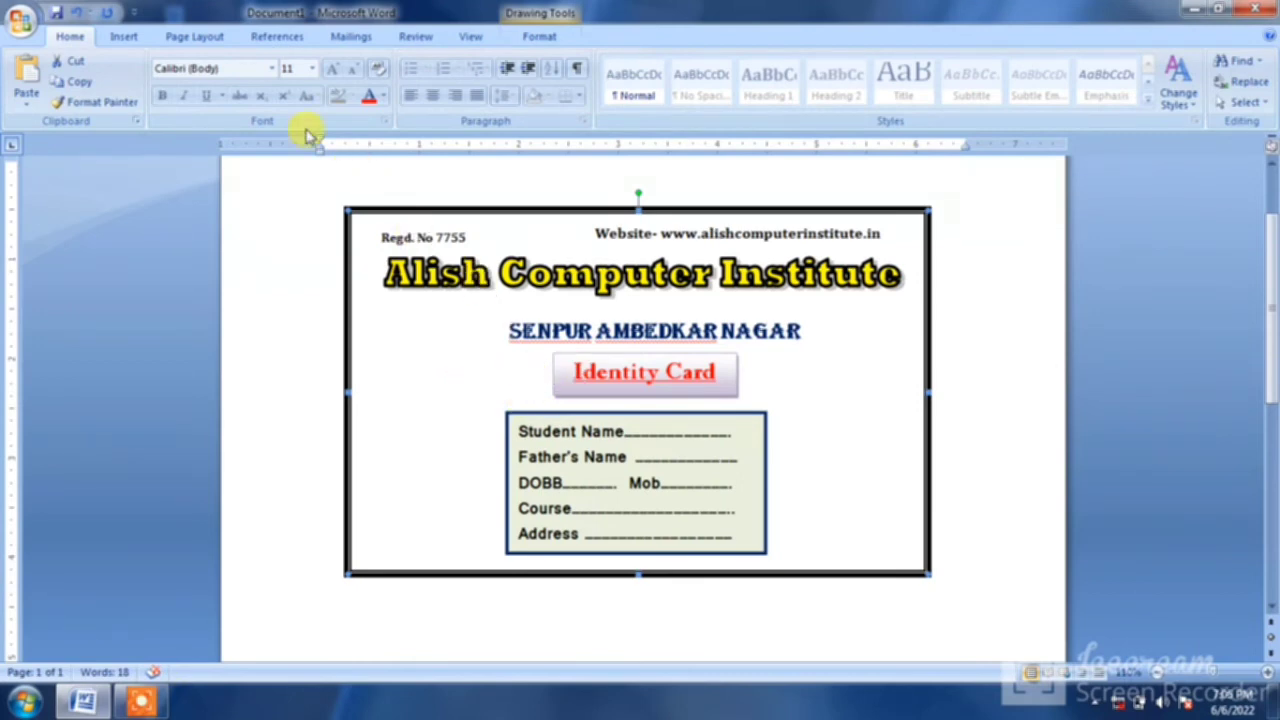
Step: Draw a rounded rectangle about 1.1" by 0.94" on the card's right side, ready for text
click(140, 37)
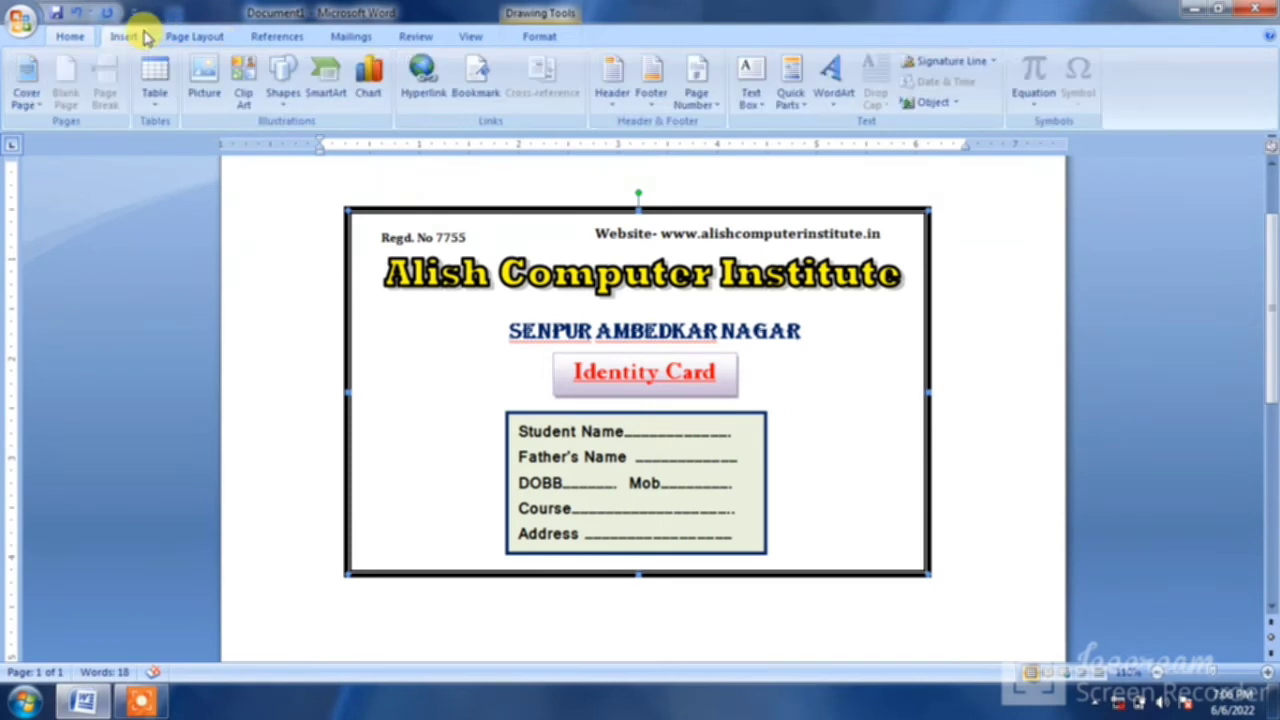
click(279, 90)
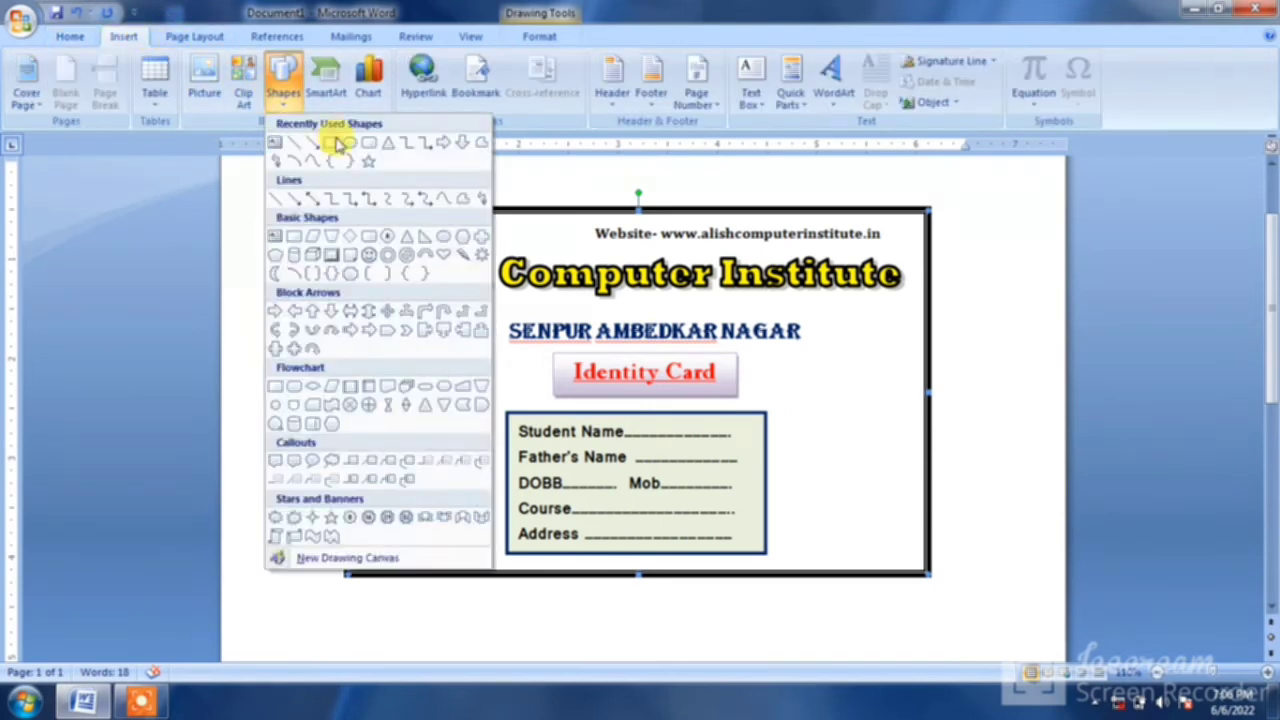
click(372, 145)
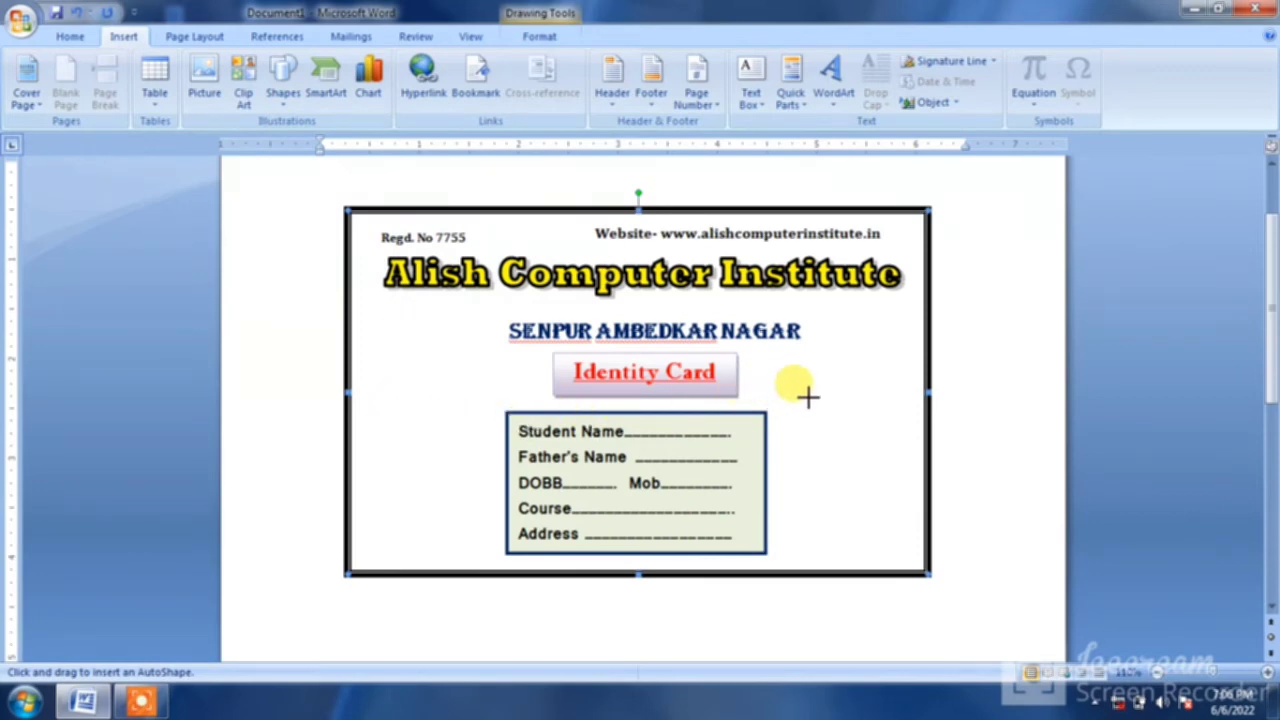
mouse_move(800, 396)
mouse_down()
mouse_move(895, 500)
mouse_move(865, 438)
mouse_up()
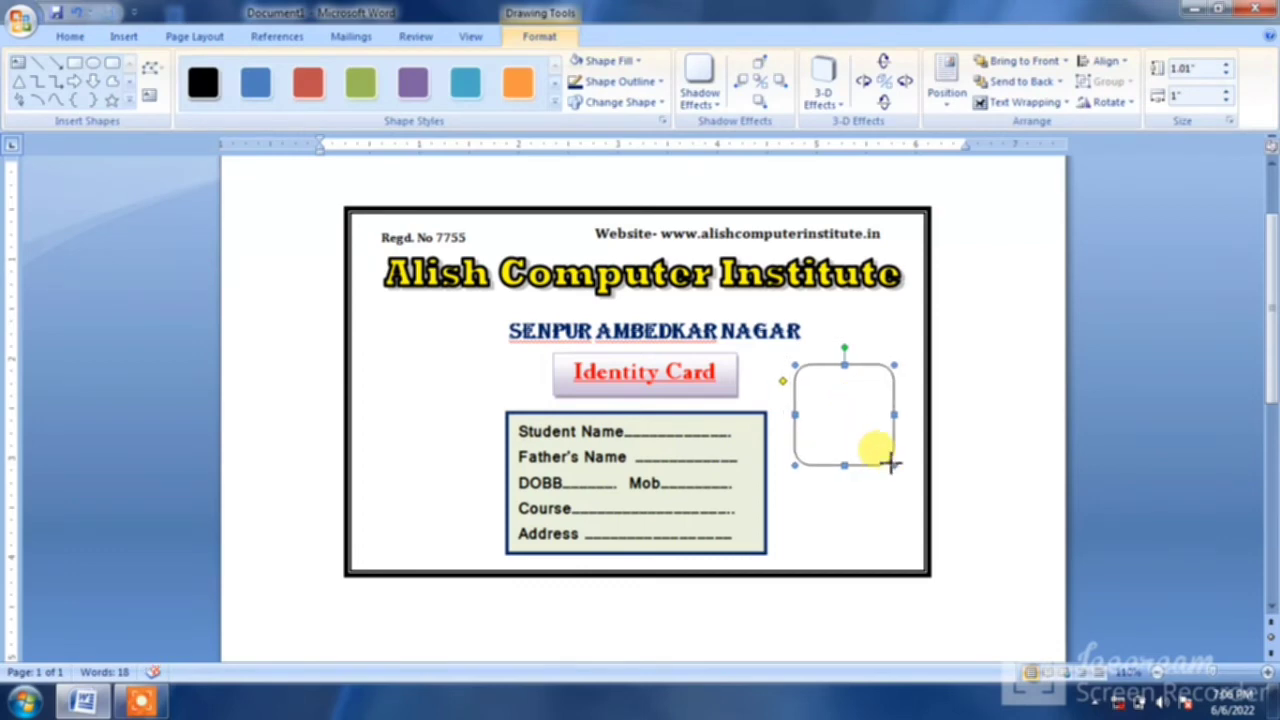
drag(892, 465, 885, 425)
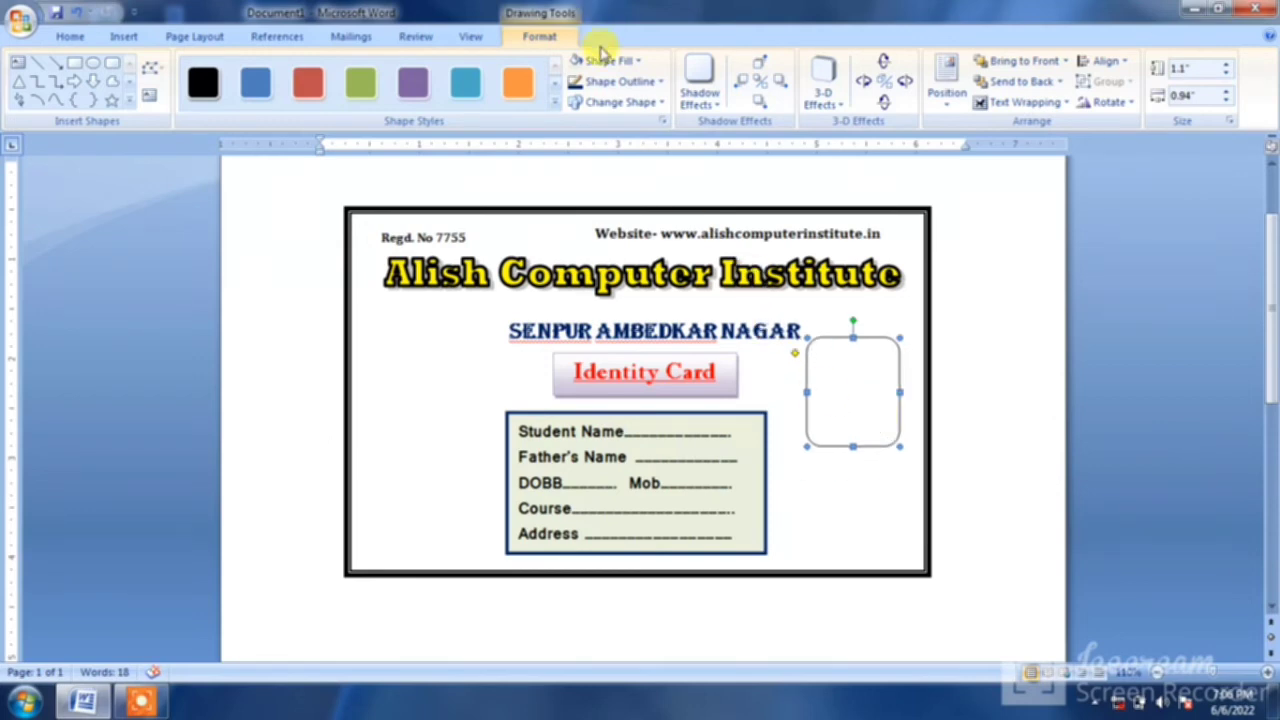
click(605, 62)
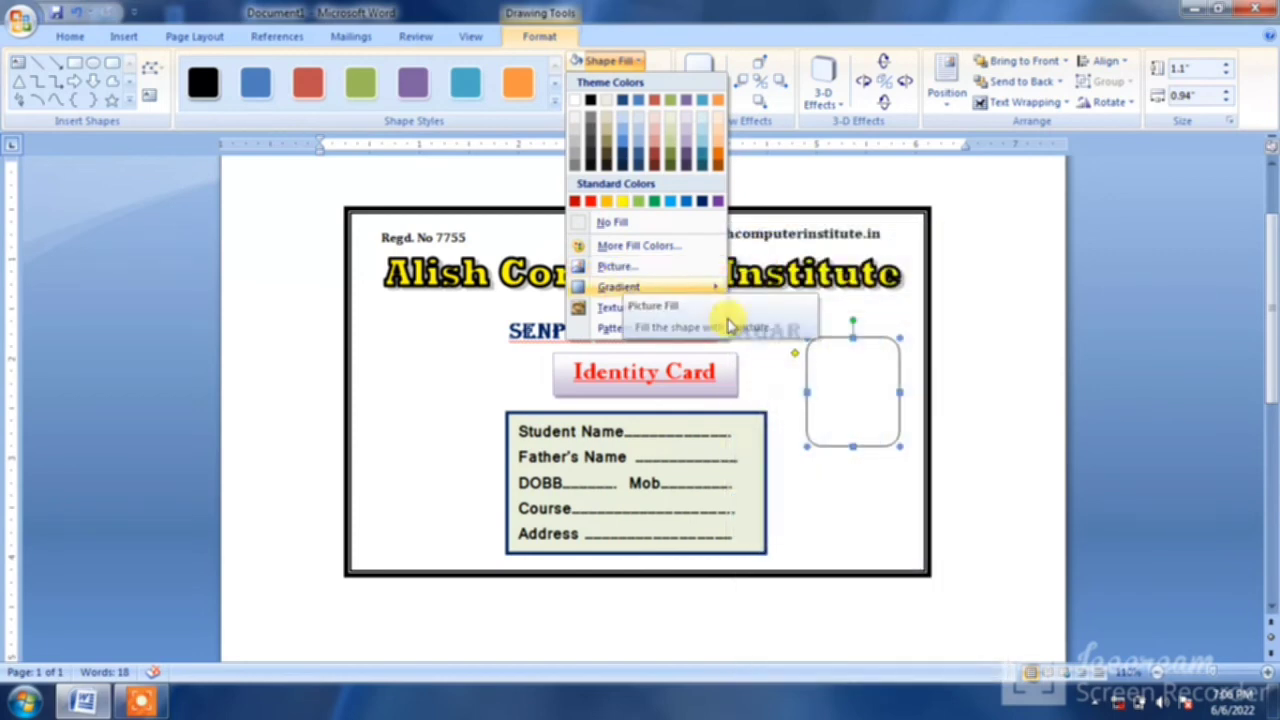
click(846, 386)
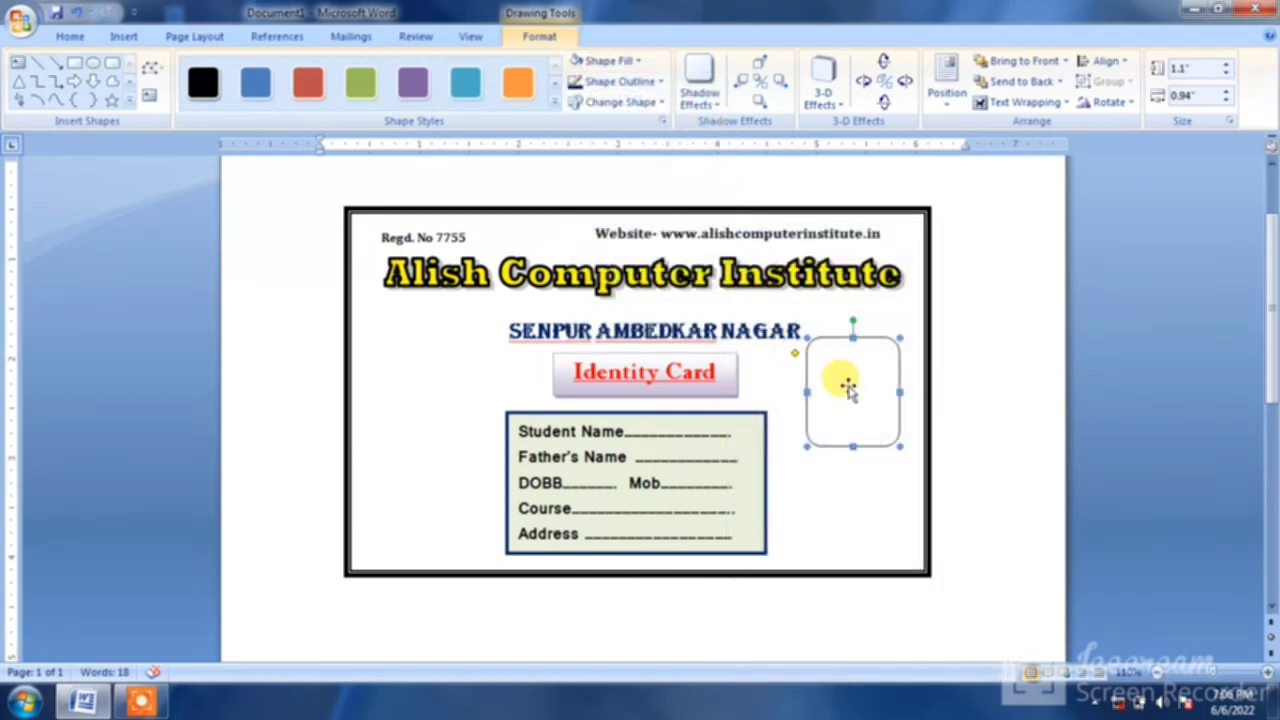
right_click(848, 390)
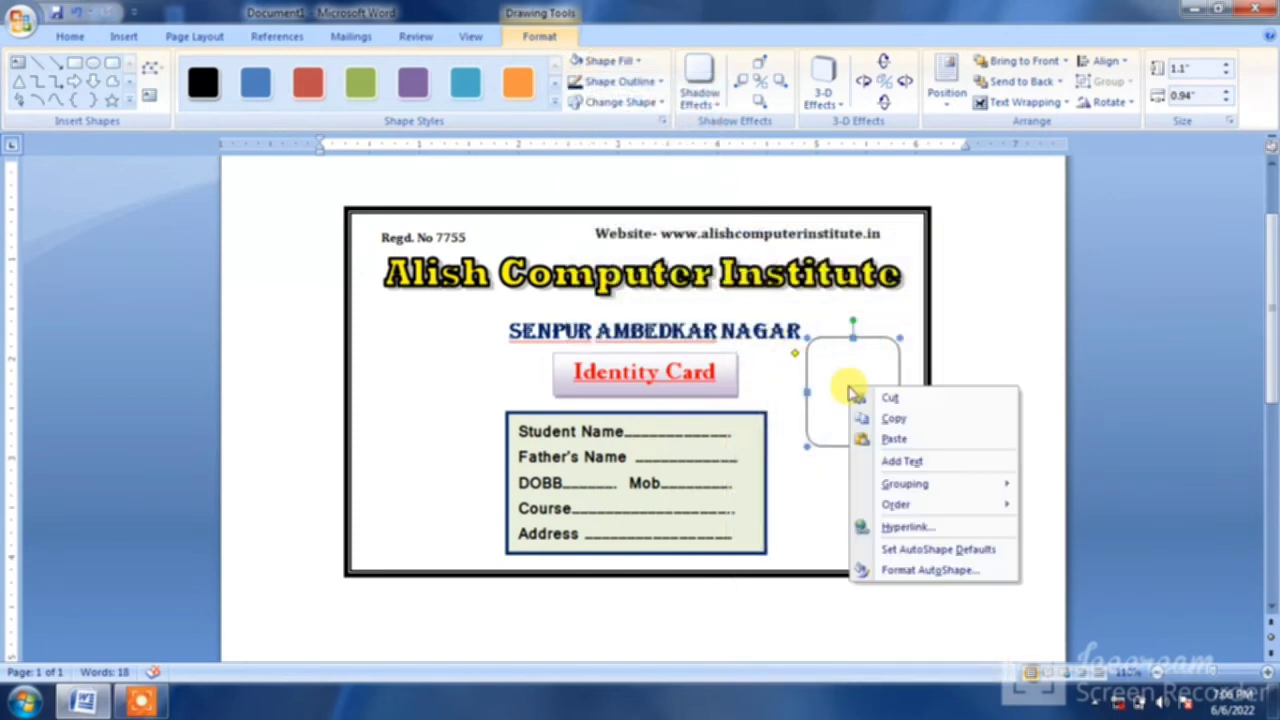
Step: Type 'Photo' in the frame at 14 pt, centred and pushed down one line
click(886, 465)
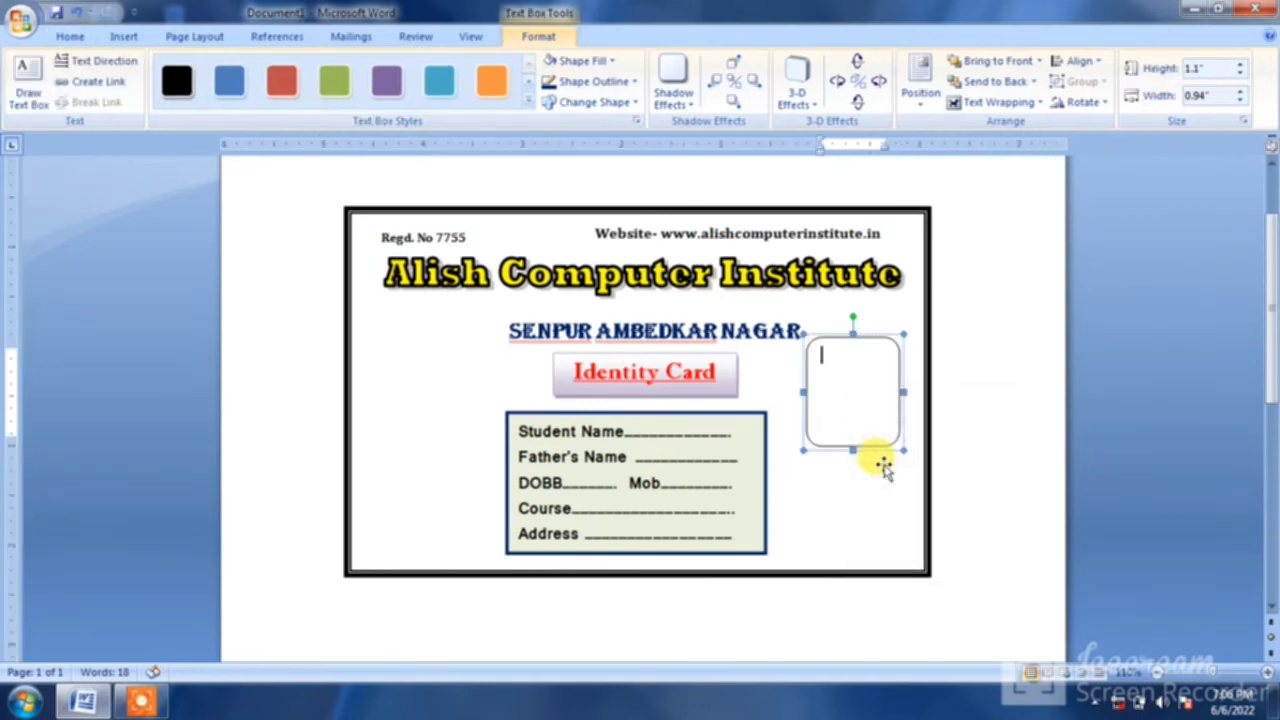
text(Pho)
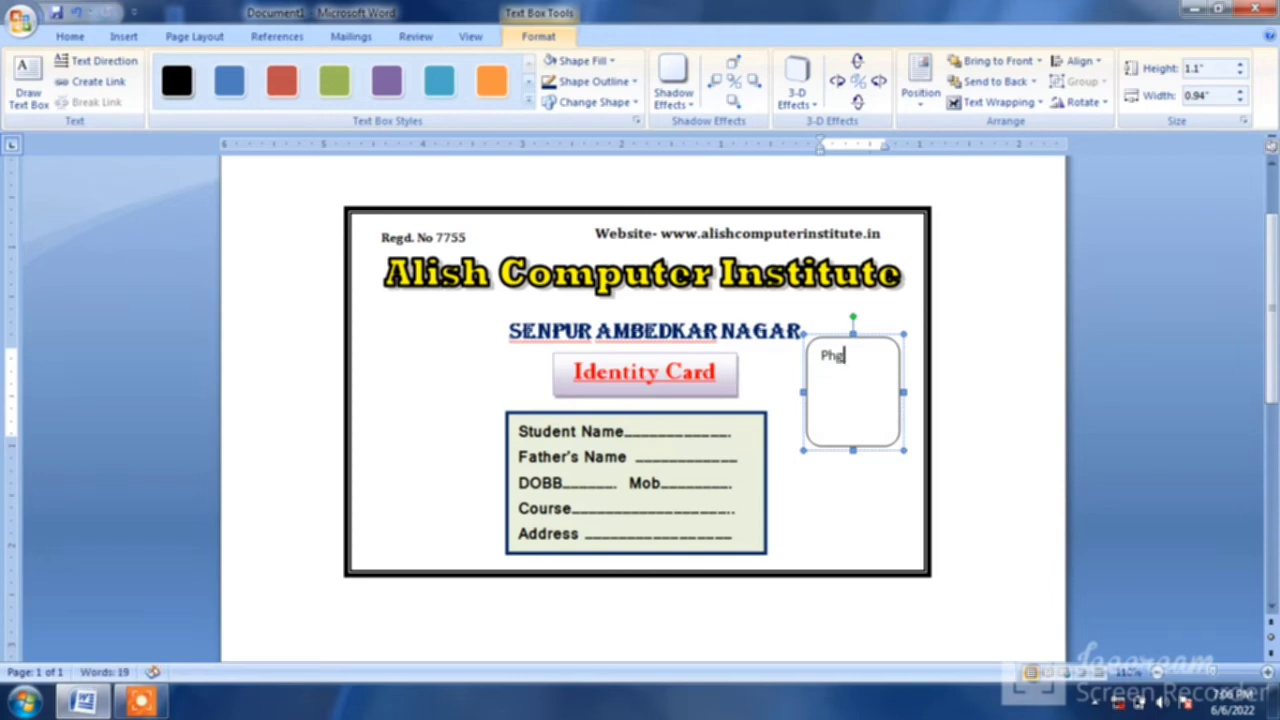
text(to)
key(ctrl+a)
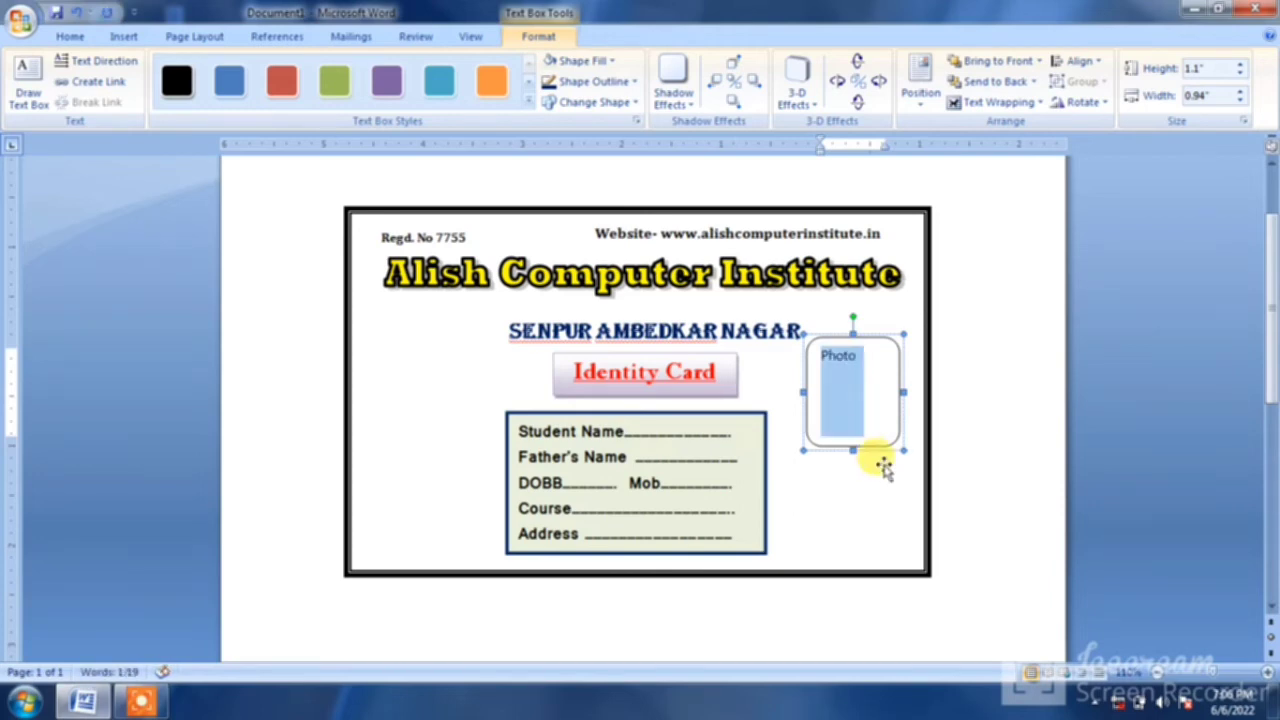
click(68, 36)
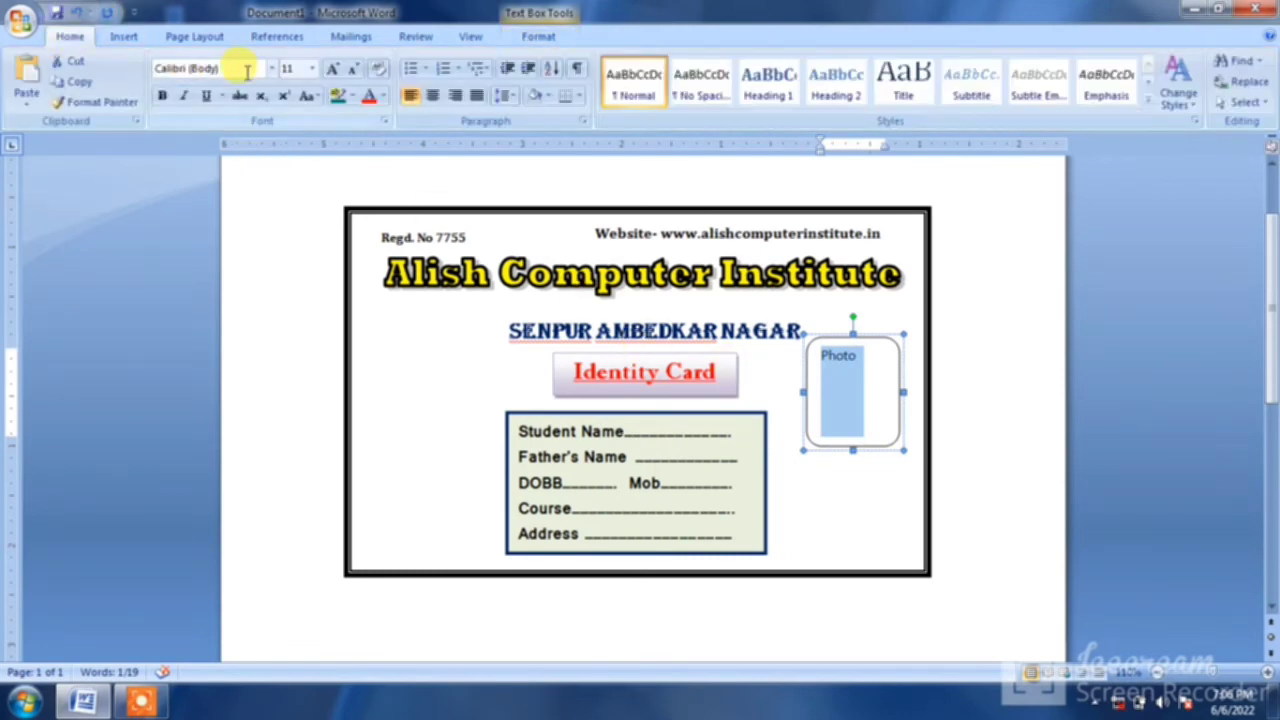
click(331, 69)
click(330, 72)
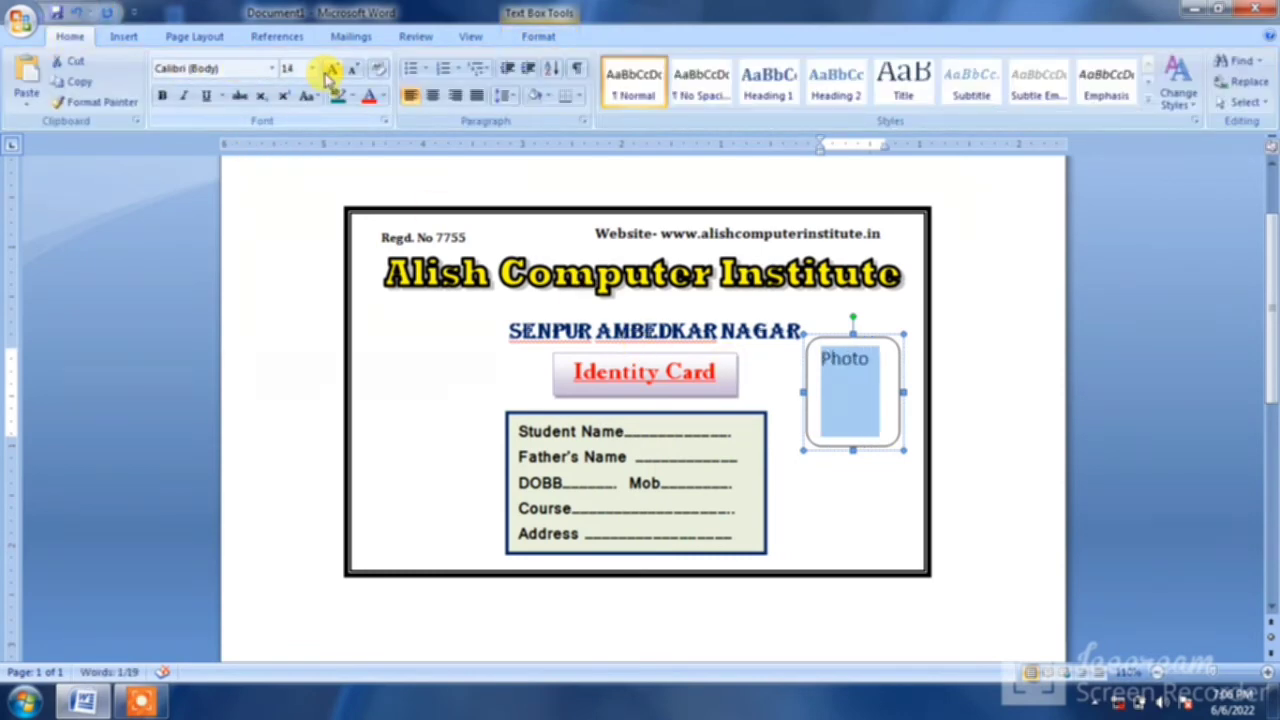
click(431, 96)
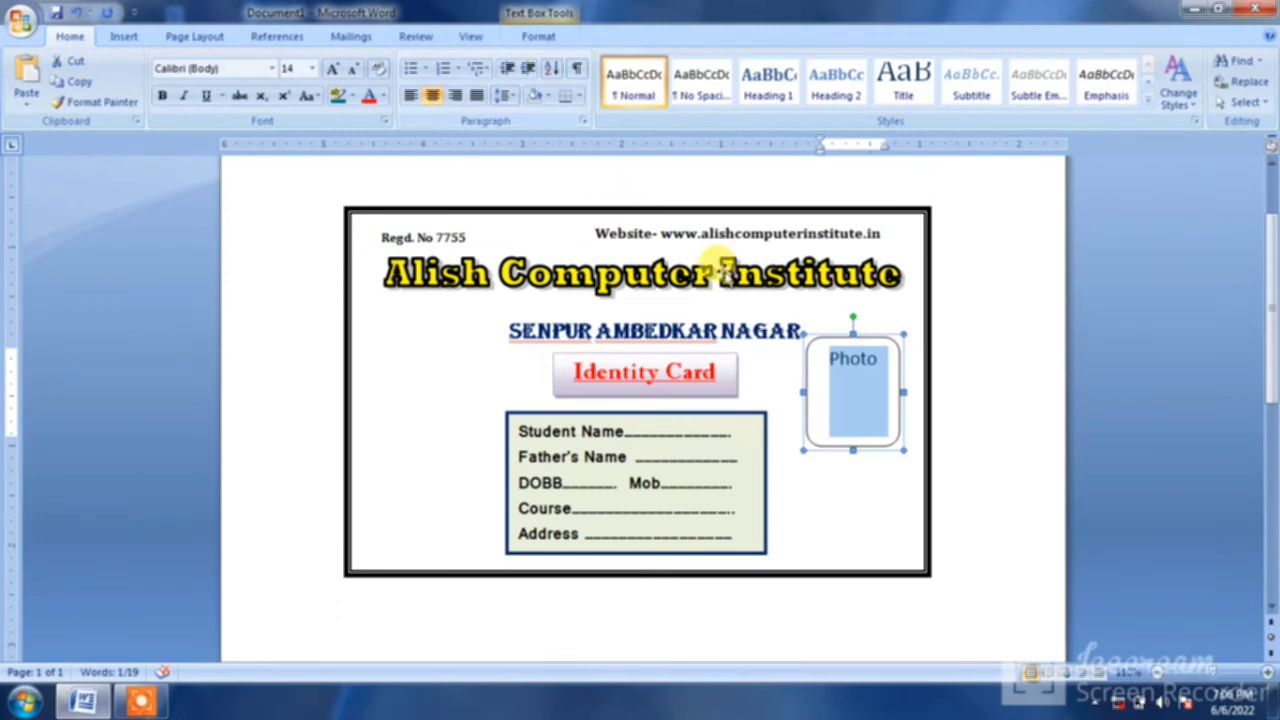
click(828, 368)
click(827, 360)
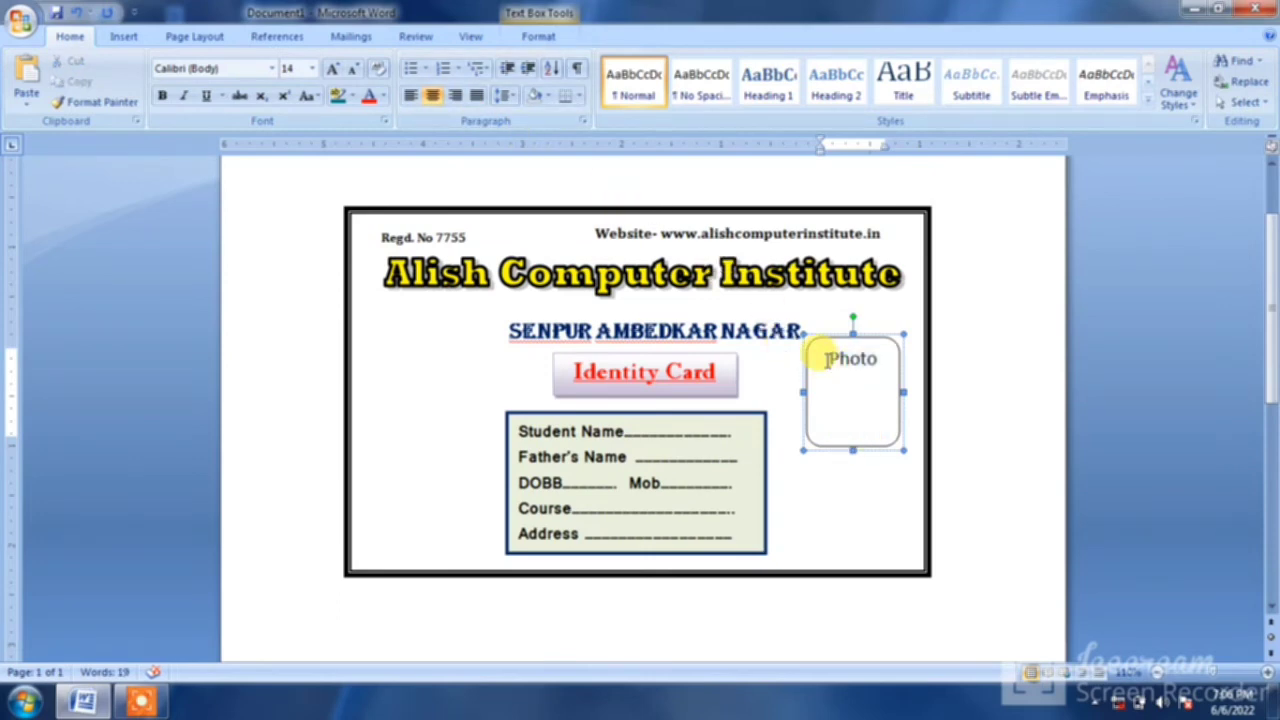
key(Return)
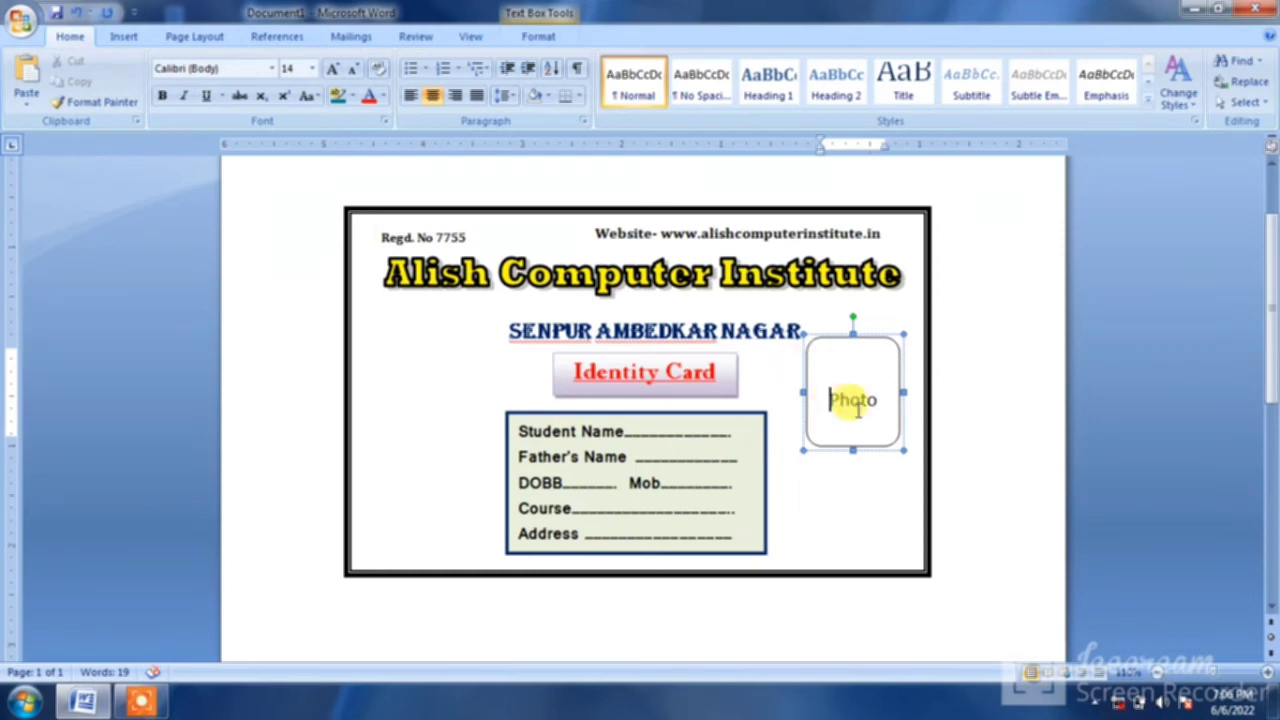
Step: Set 'Photo' in Cambria and slightly enlarge the frame from its top-right corner
click(852, 468)
click(866, 404)
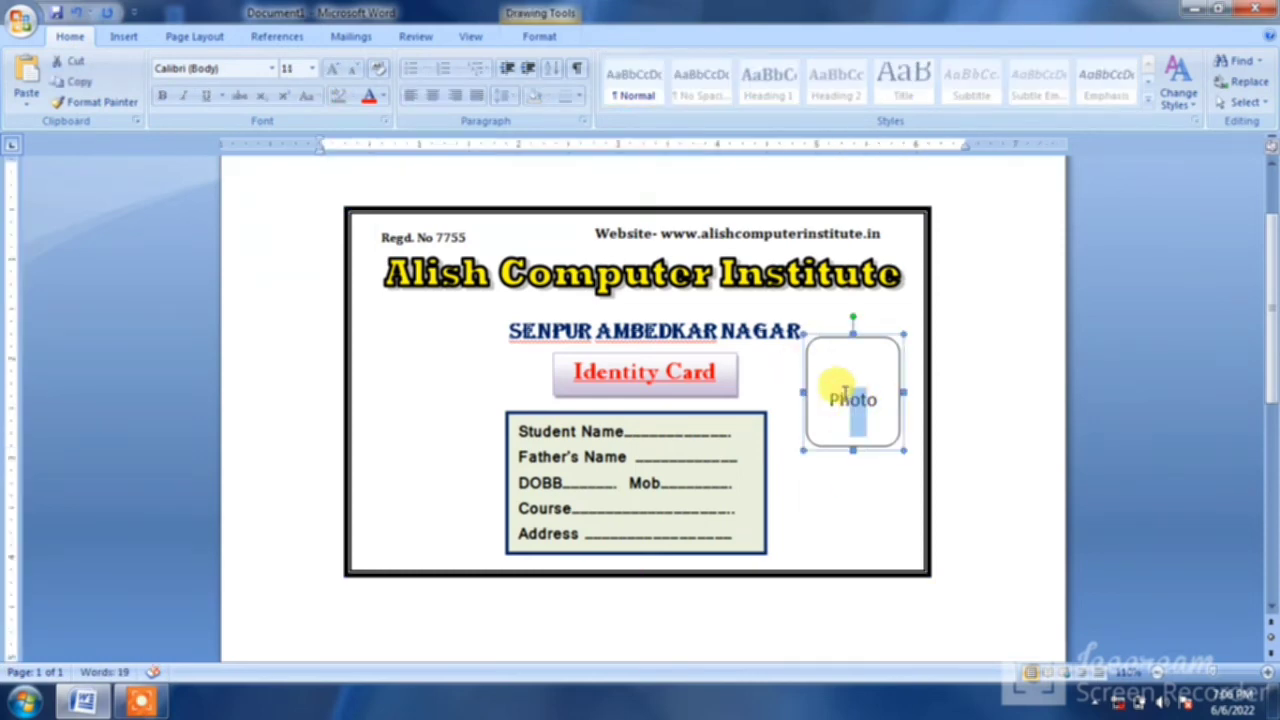
click(833, 402)
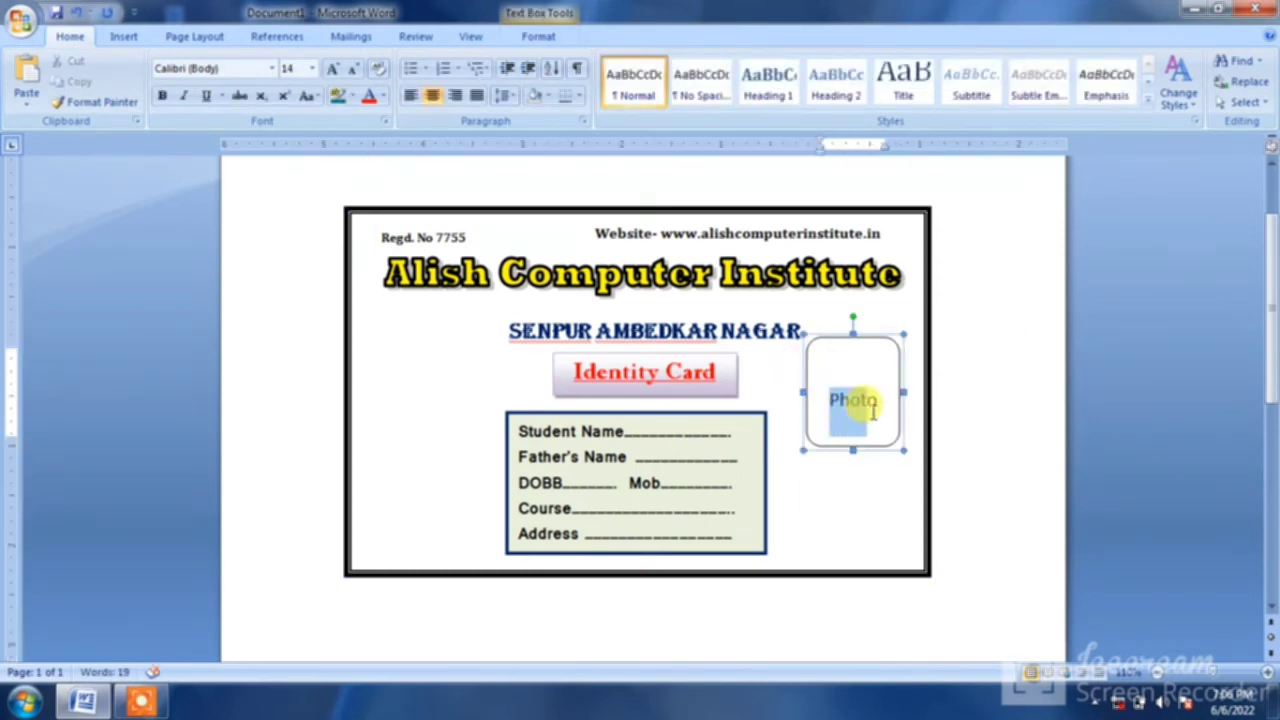
drag(833, 402, 880, 408)
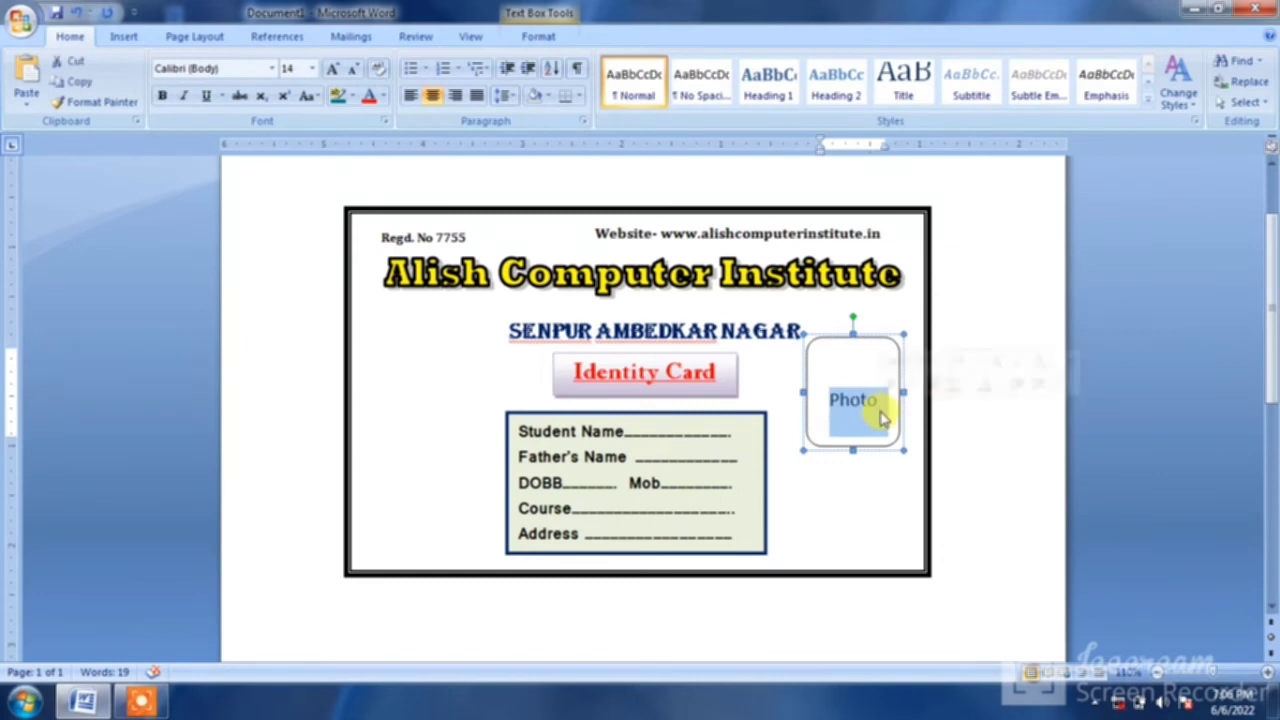
click(273, 68)
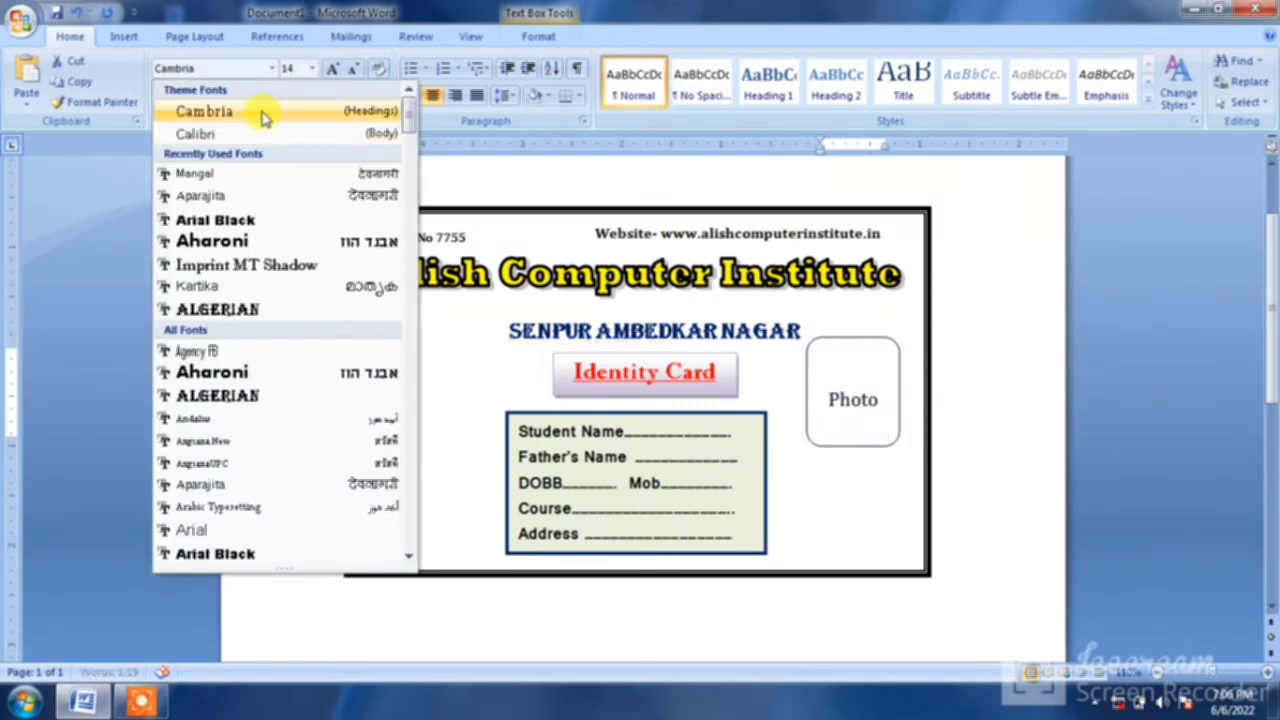
click(264, 116)
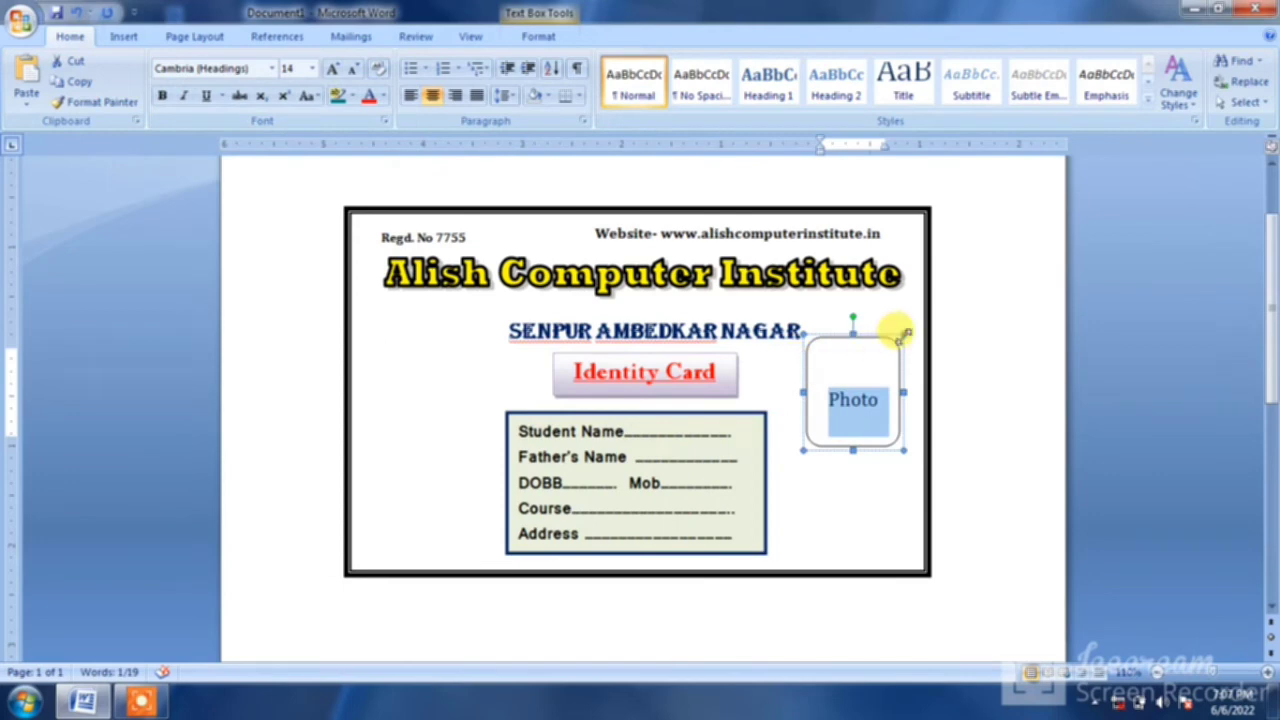
click(897, 336)
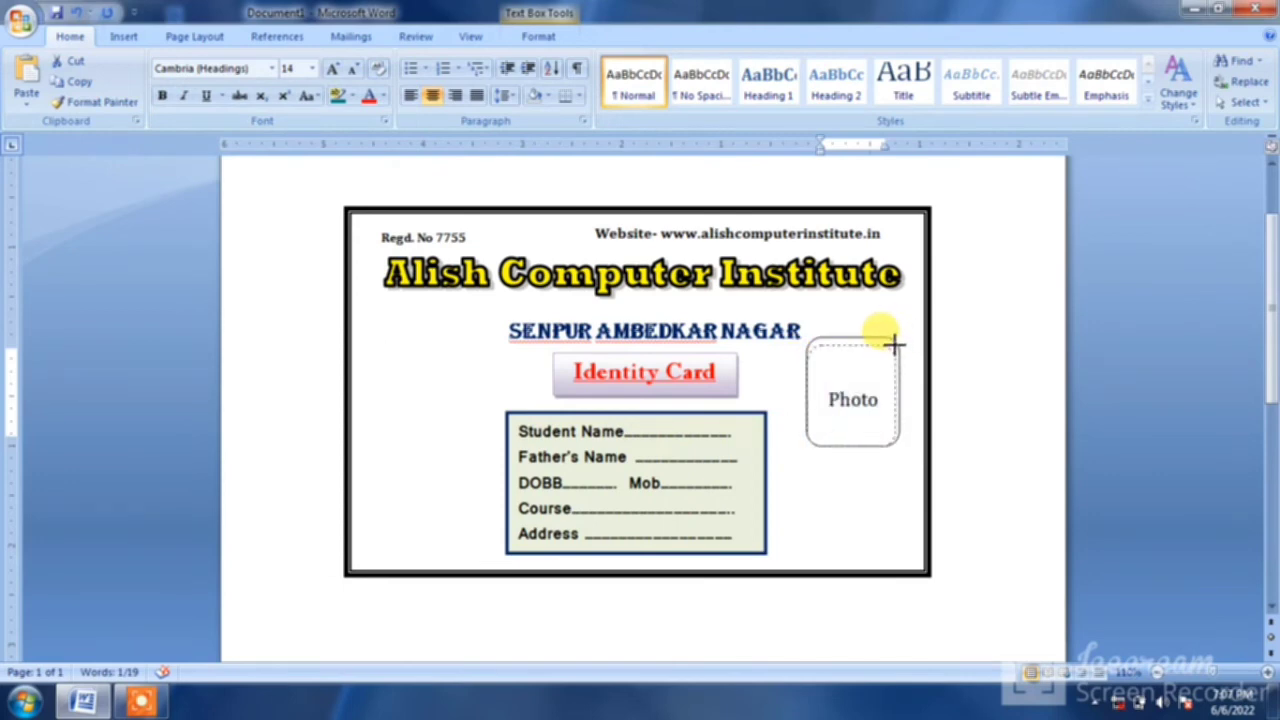
drag(897, 346, 891, 346)
click(808, 511)
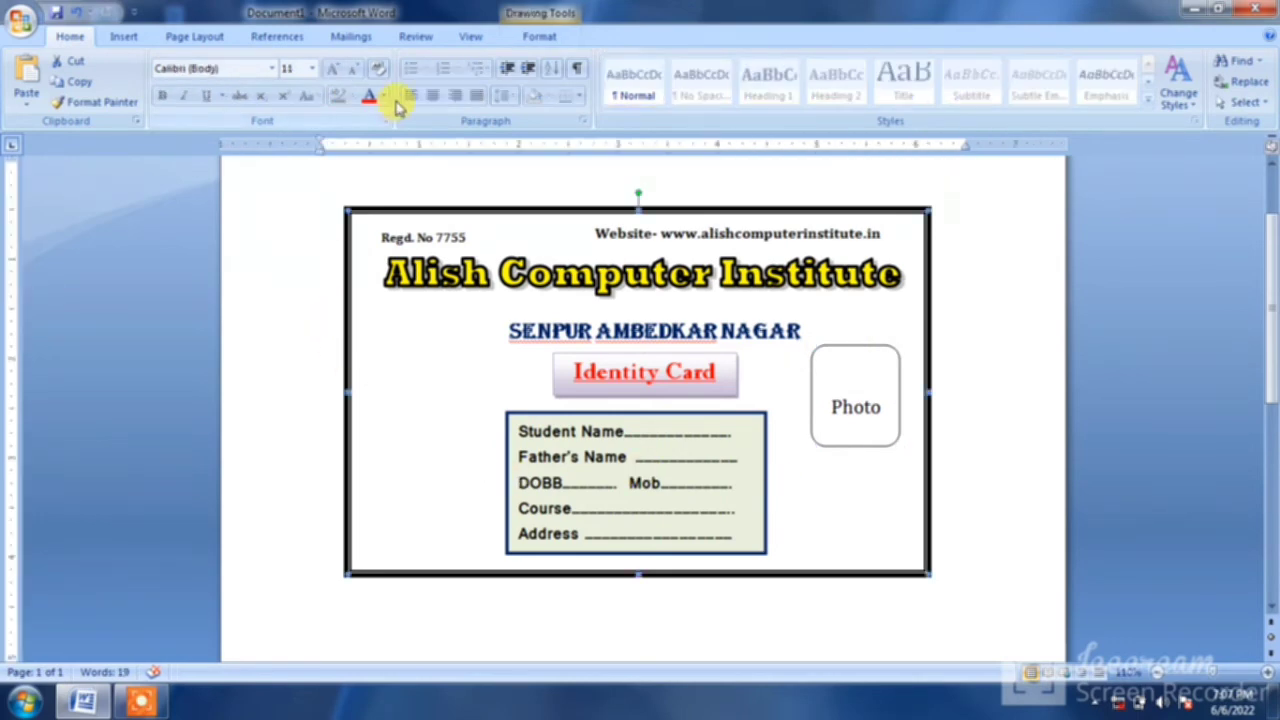
Step: Open the Drawing Tools Shape Fill dropdown for the outer card shape
click(539, 36)
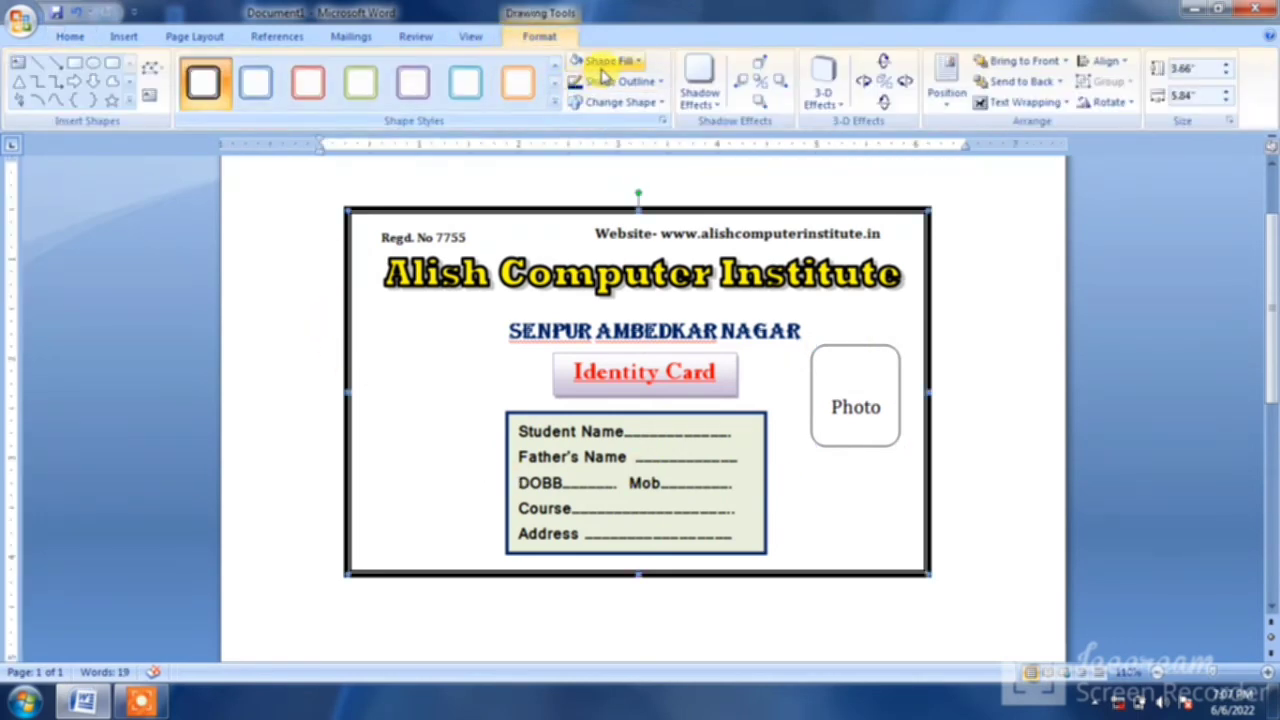
click(632, 61)
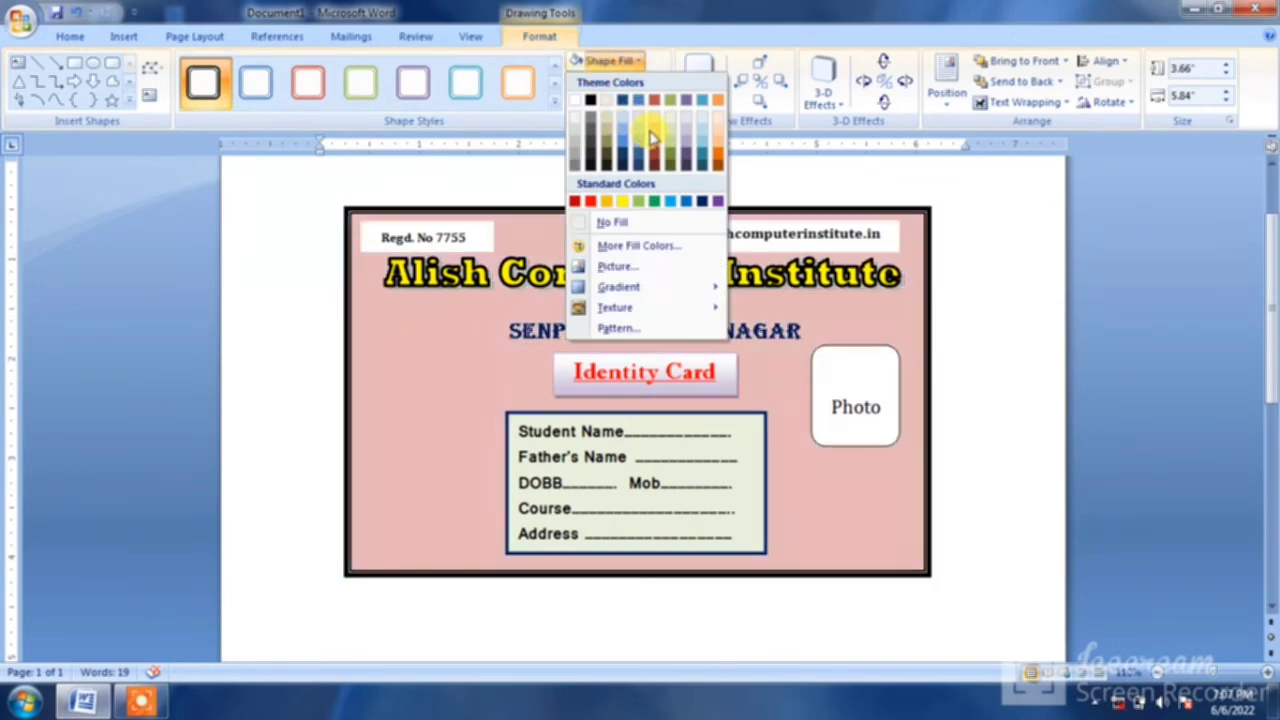
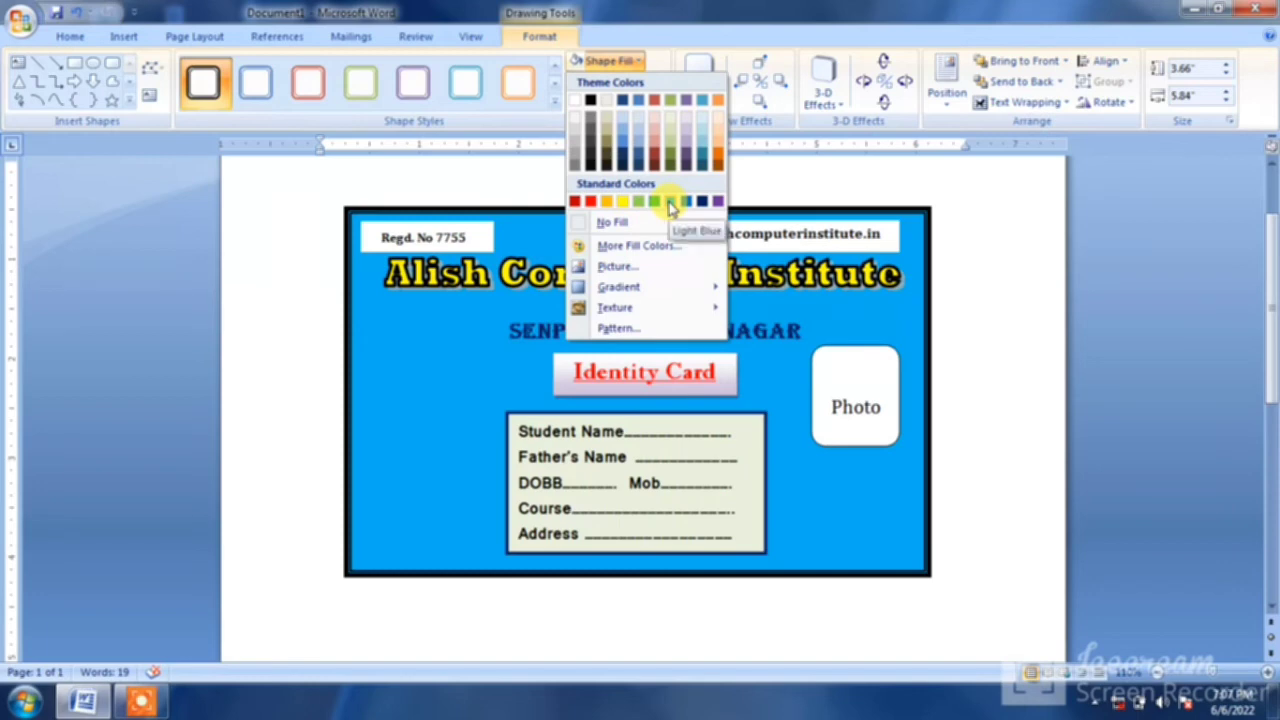
Step: Fill the card Light Blue and set the website text box to No Fill
click(670, 203)
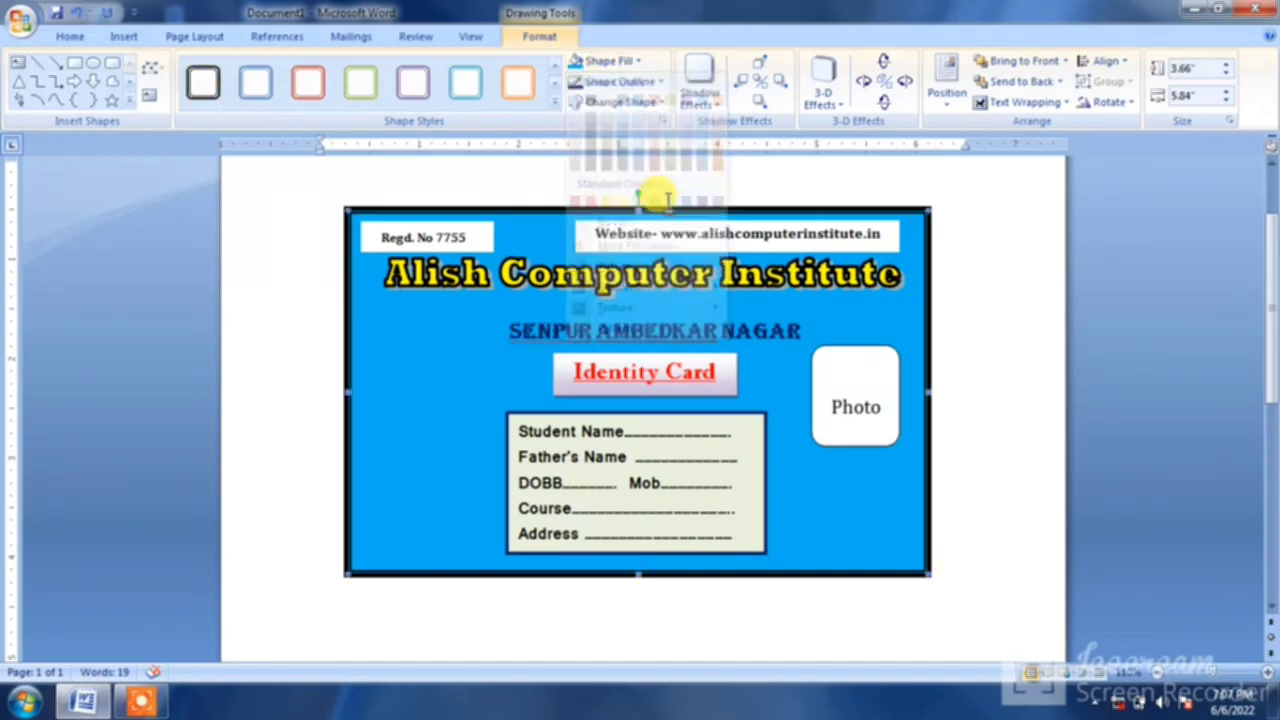
click(727, 232)
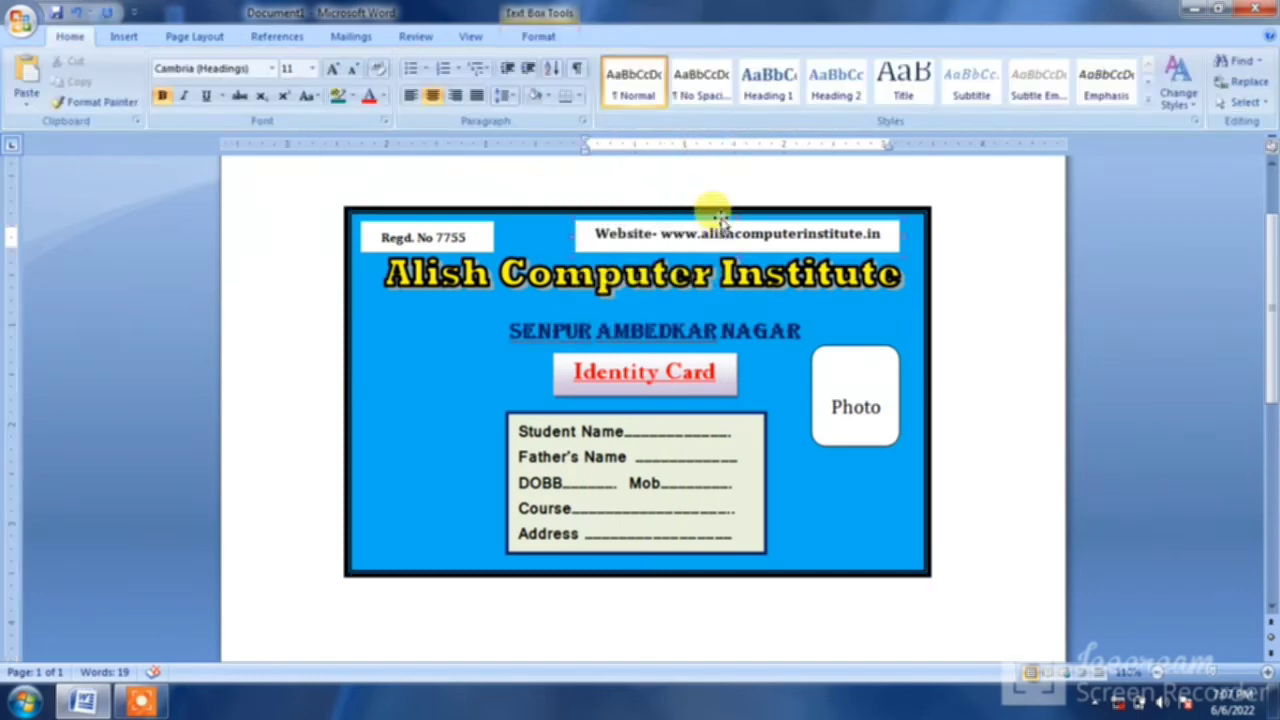
click(545, 36)
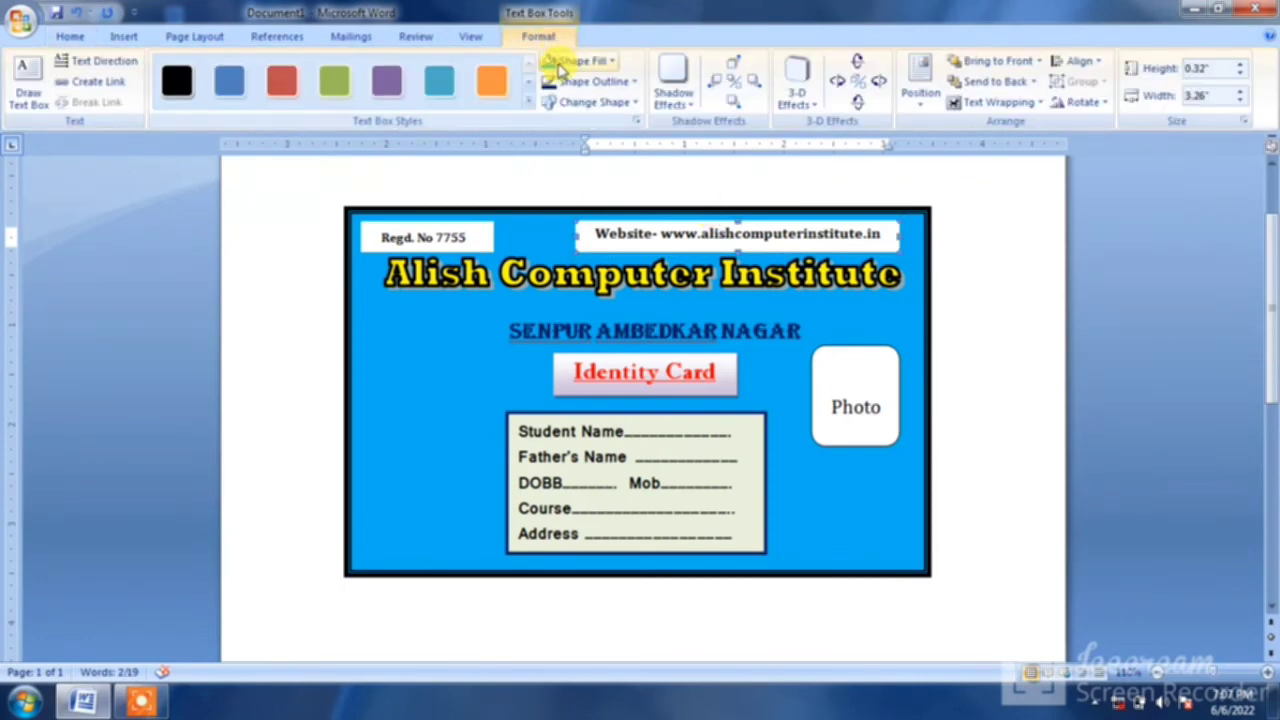
click(560, 62)
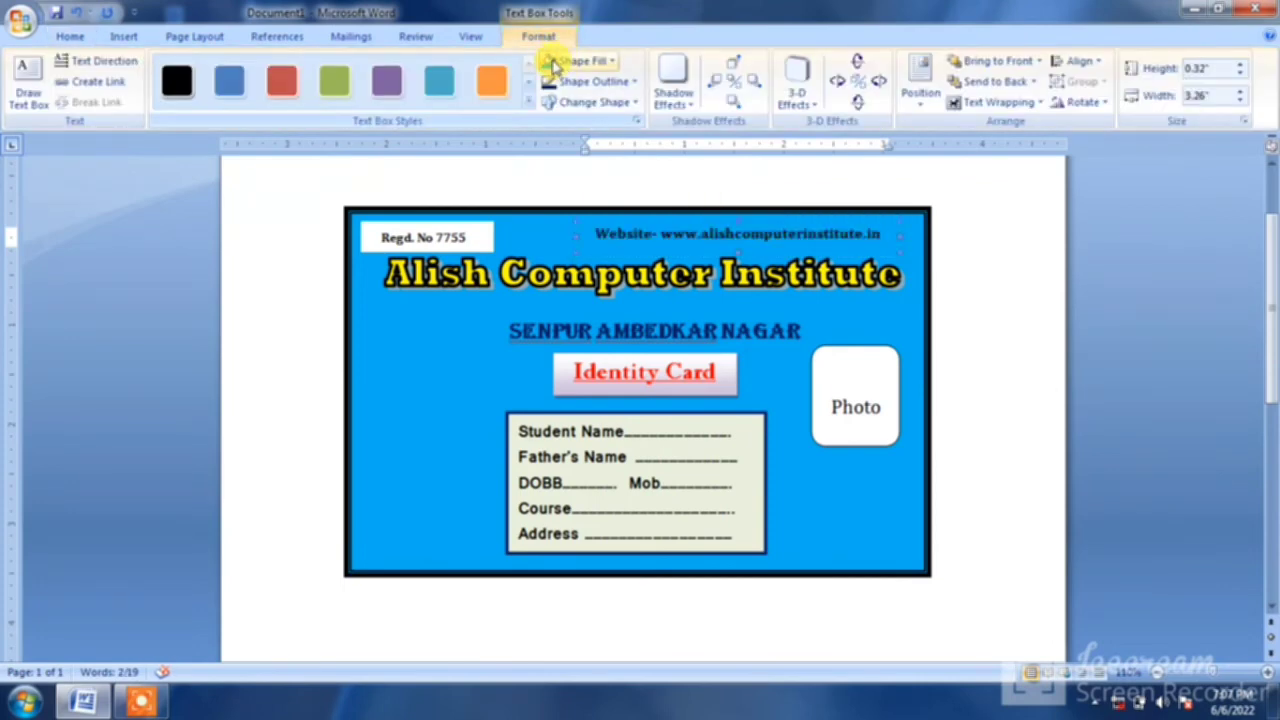
click(453, 211)
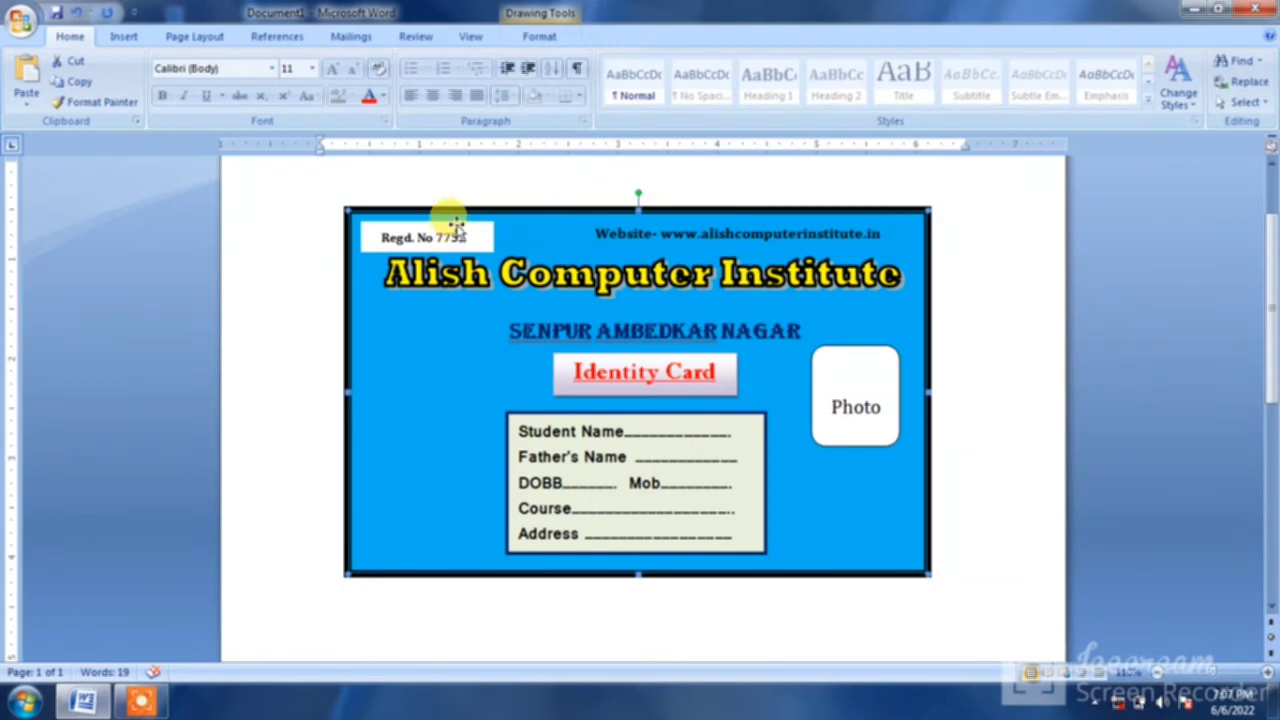
Step: Select the Regd. No box, check its fill colours, then delete it and undo the deletion
click(455, 222)
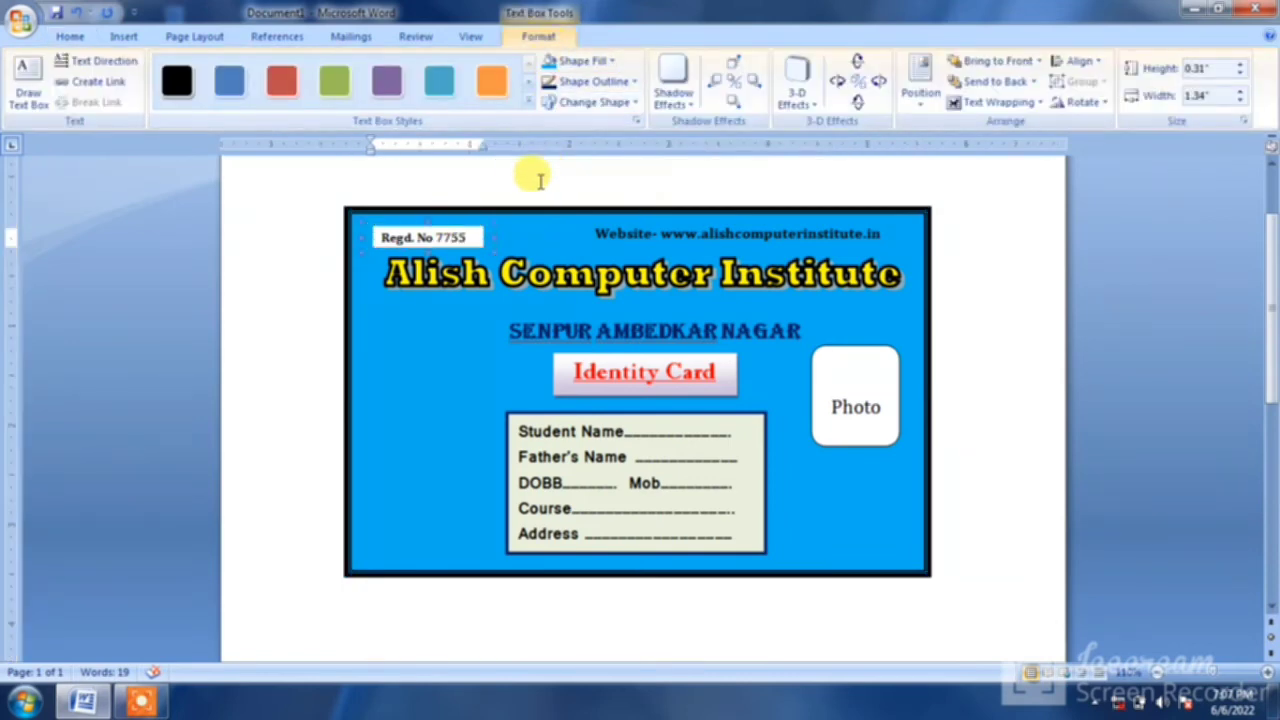
click(571, 68)
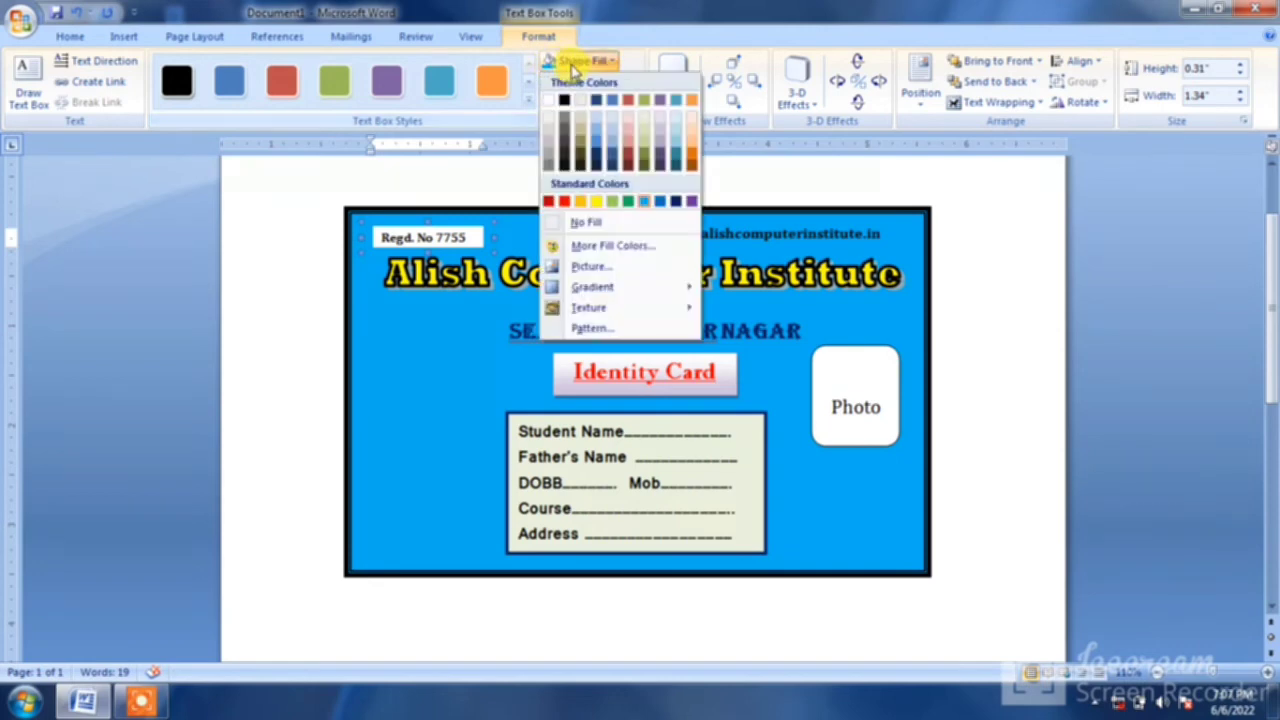
click(480, 228)
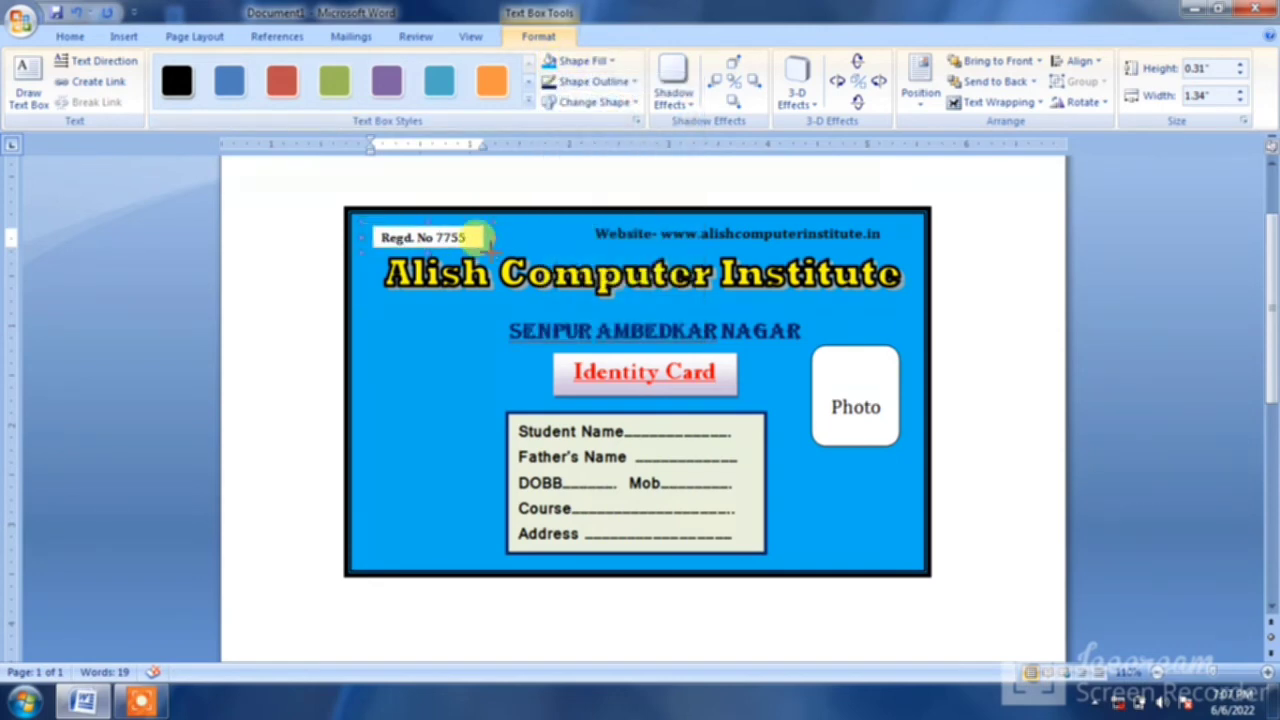
key(Delete)
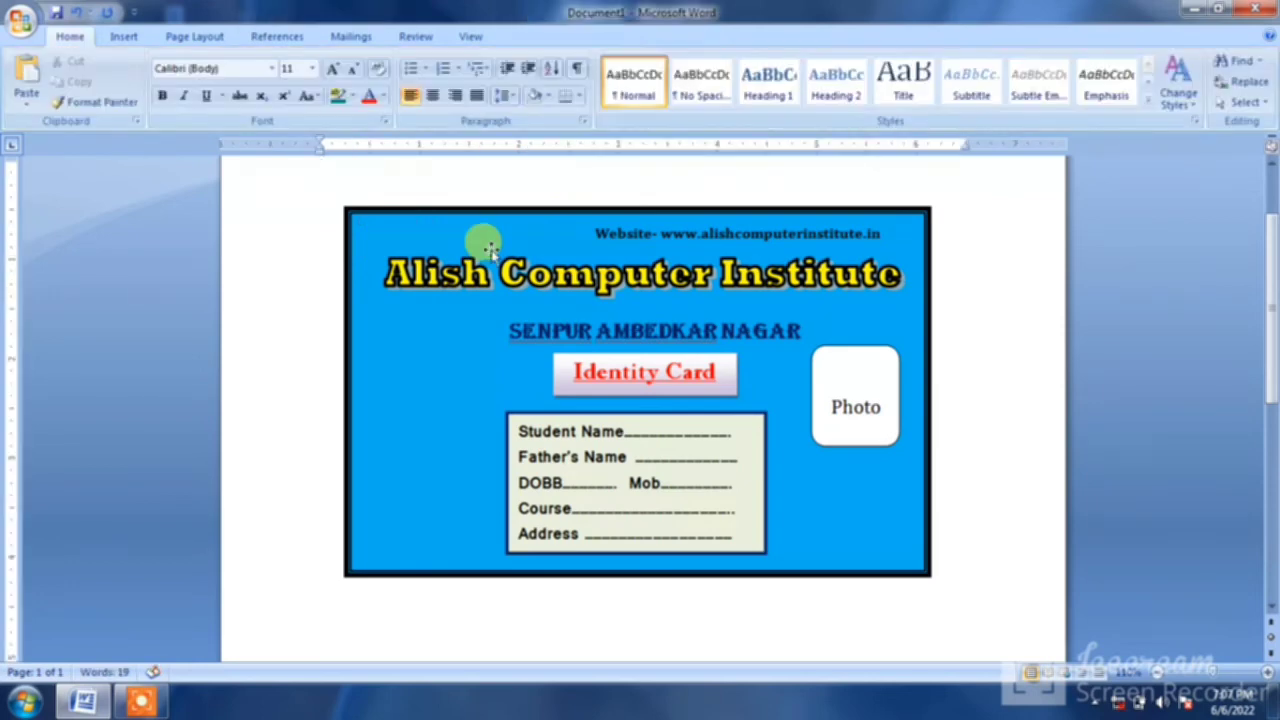
key(ctrl+z)
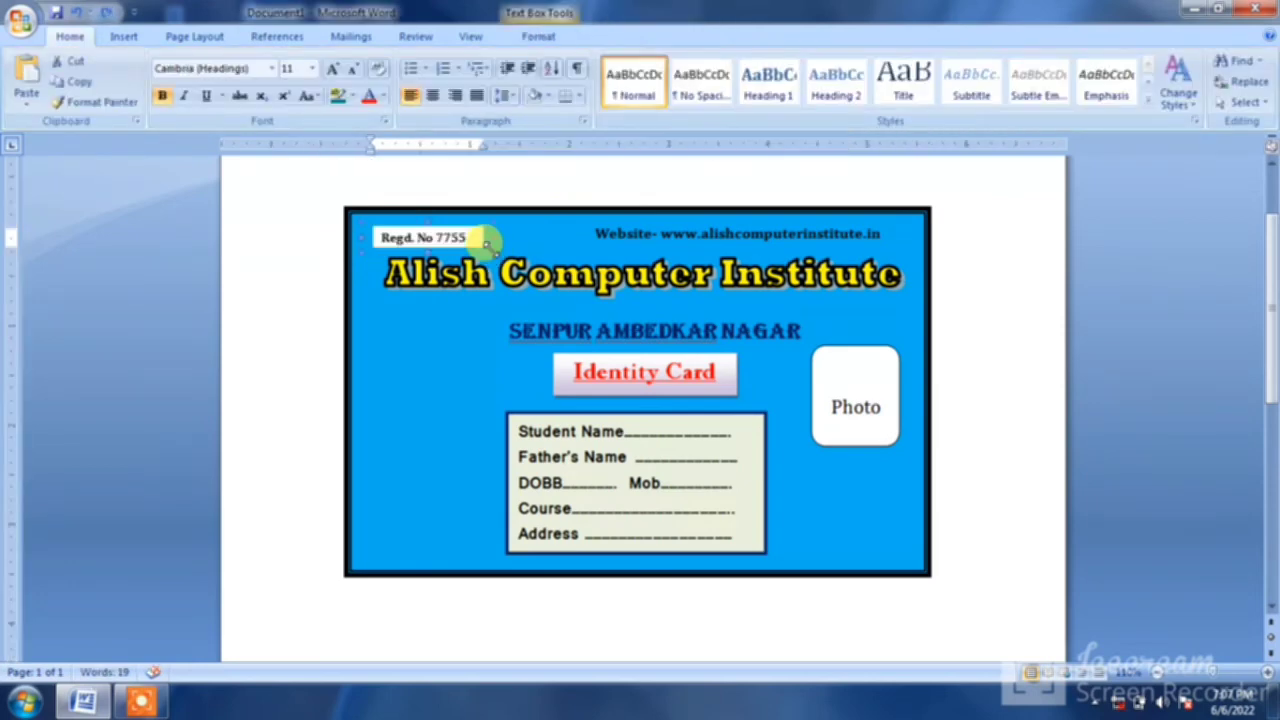
Step: Bring the Regd. No box in front of the card and move it back to the top-left
click(477, 245)
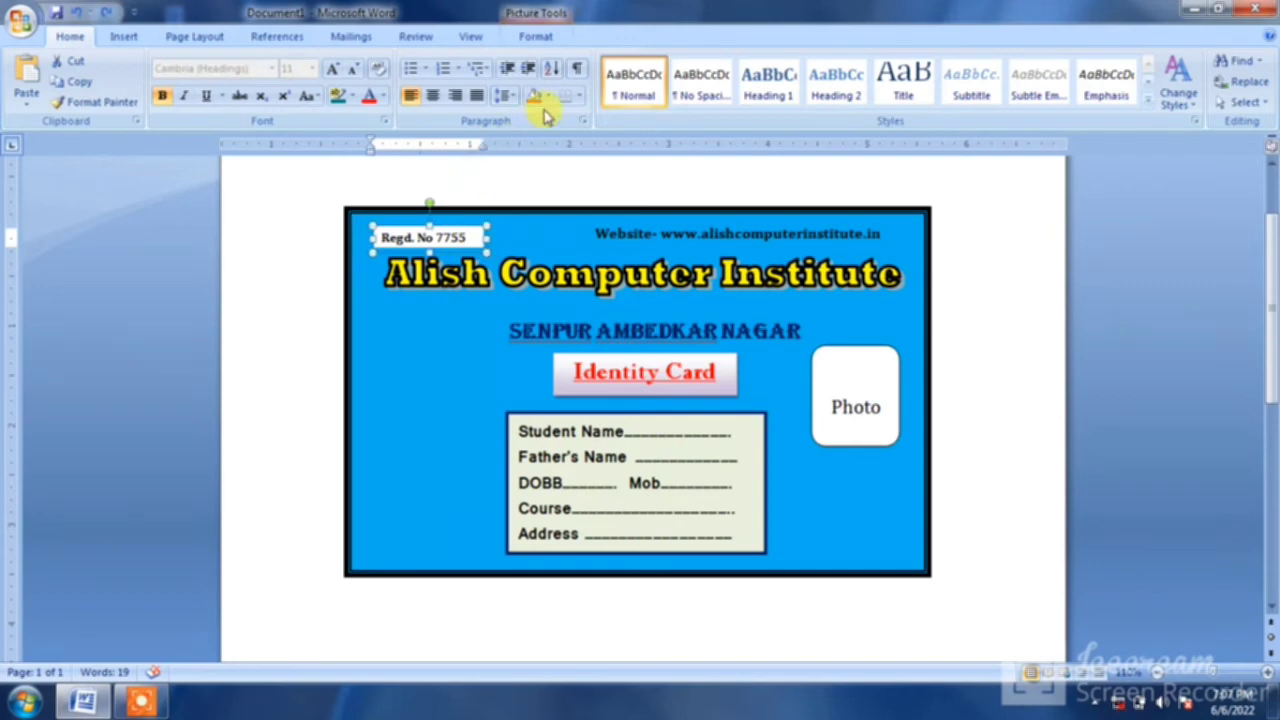
click(543, 37)
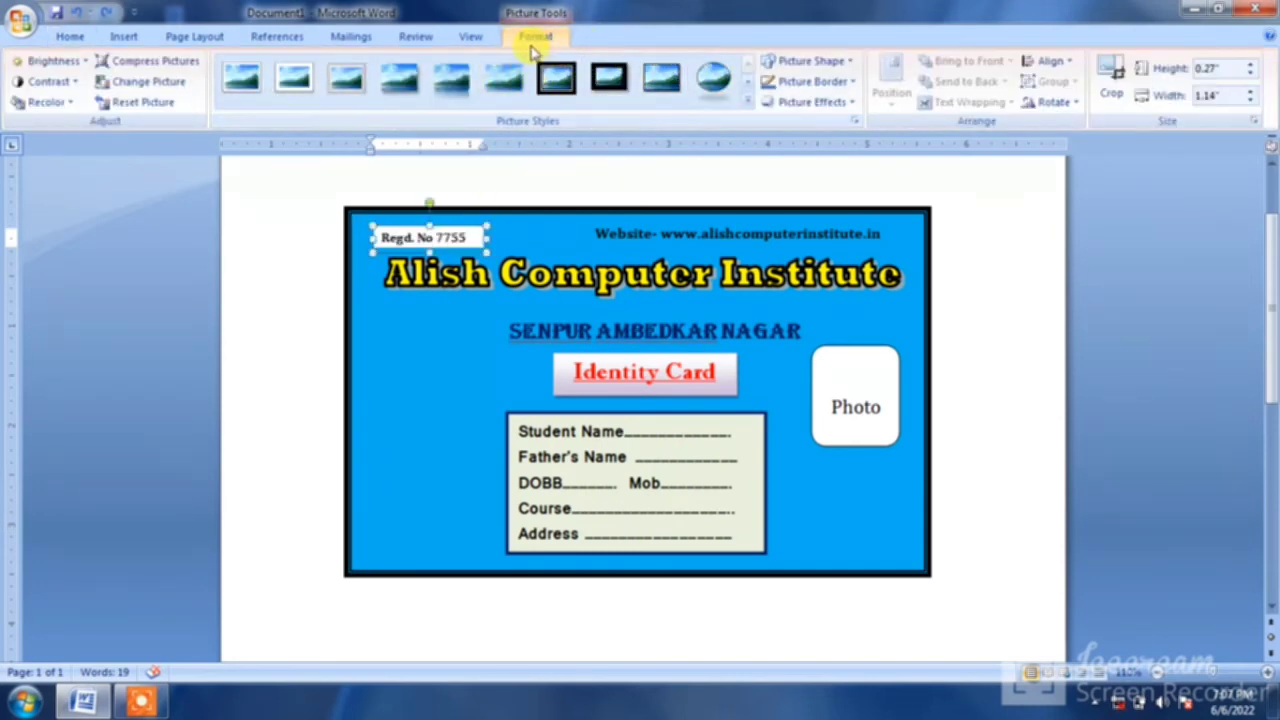
click(466, 242)
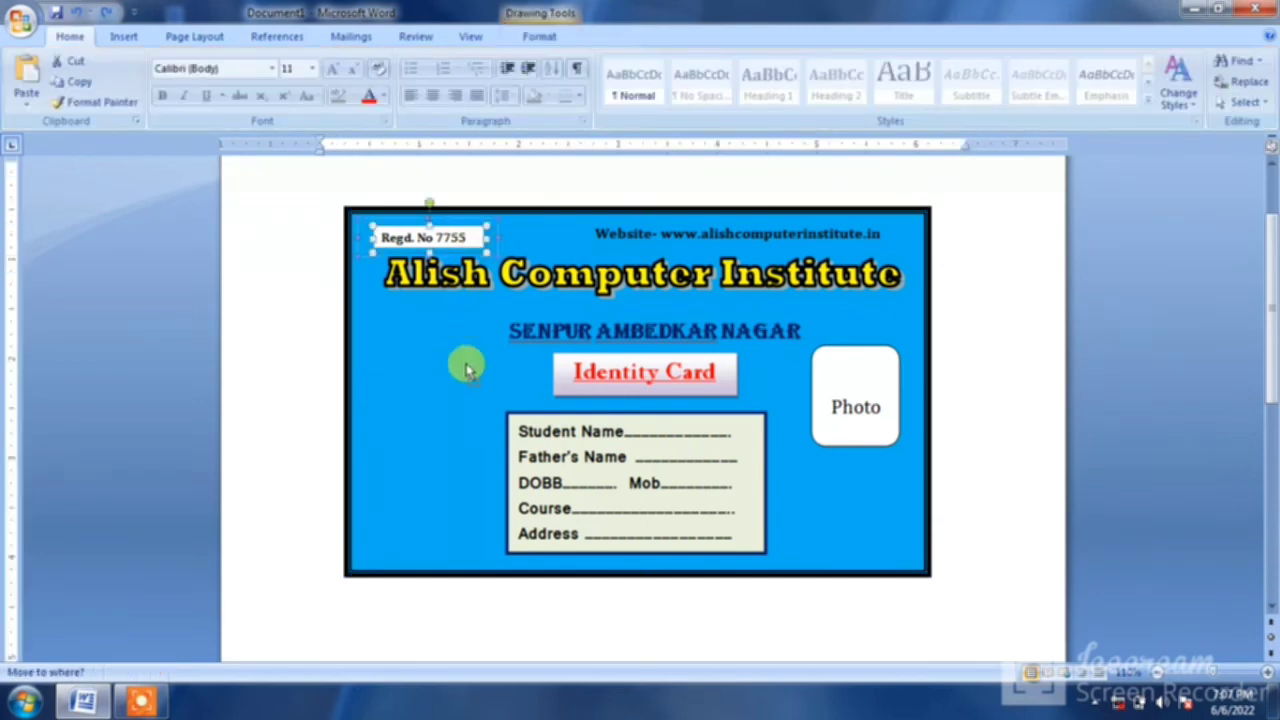
click(466, 264)
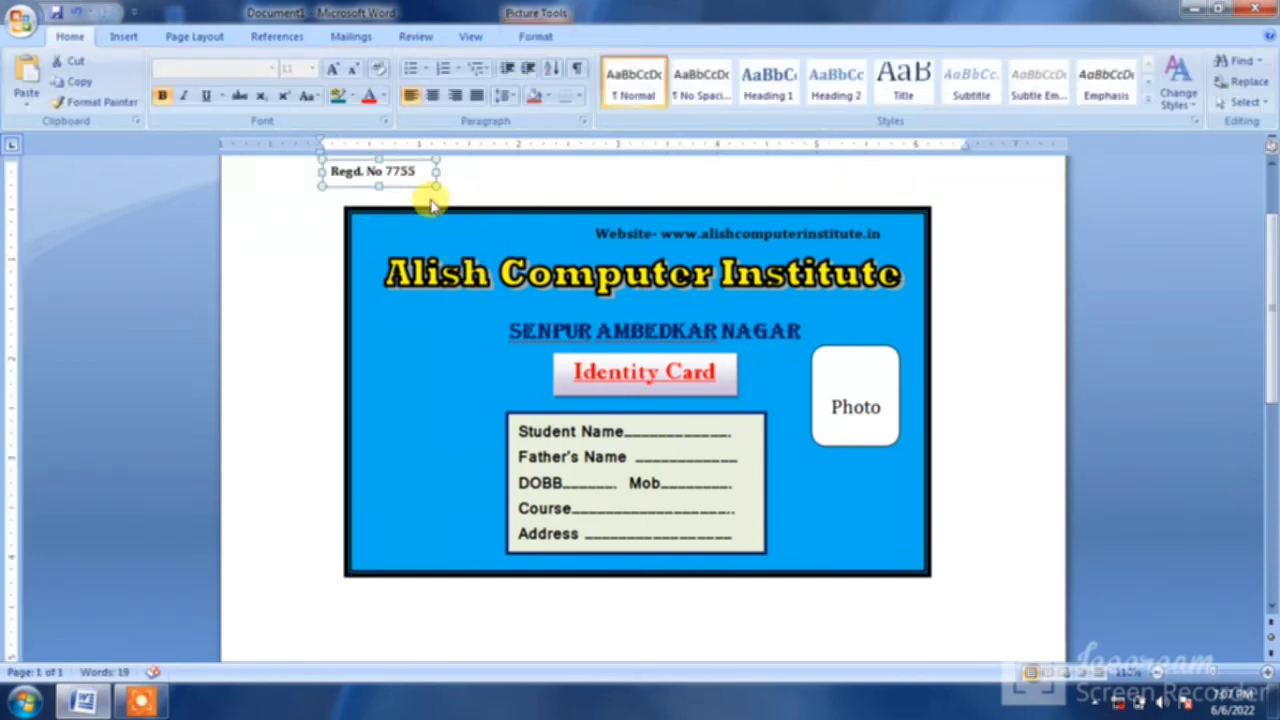
mouse_move(424, 177)
mouse_down()
mouse_move(448, 243)
mouse_move(440, 215)
mouse_up()
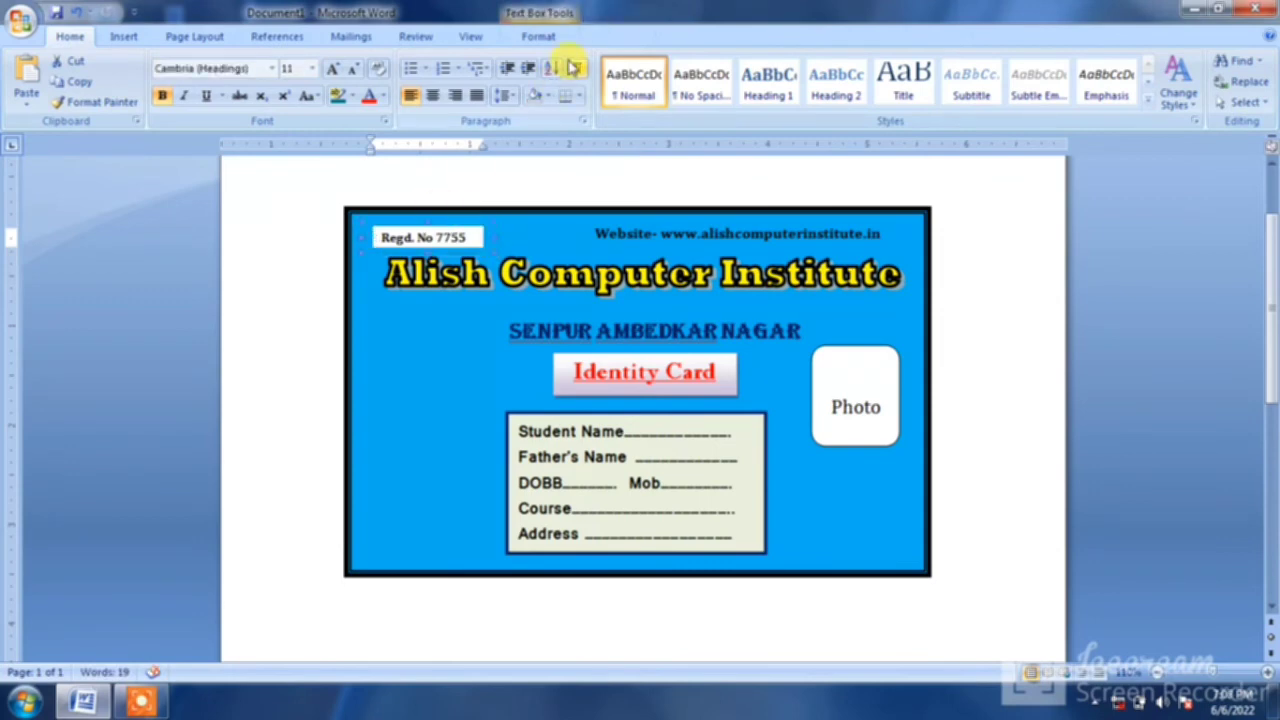
click(538, 36)
click(576, 62)
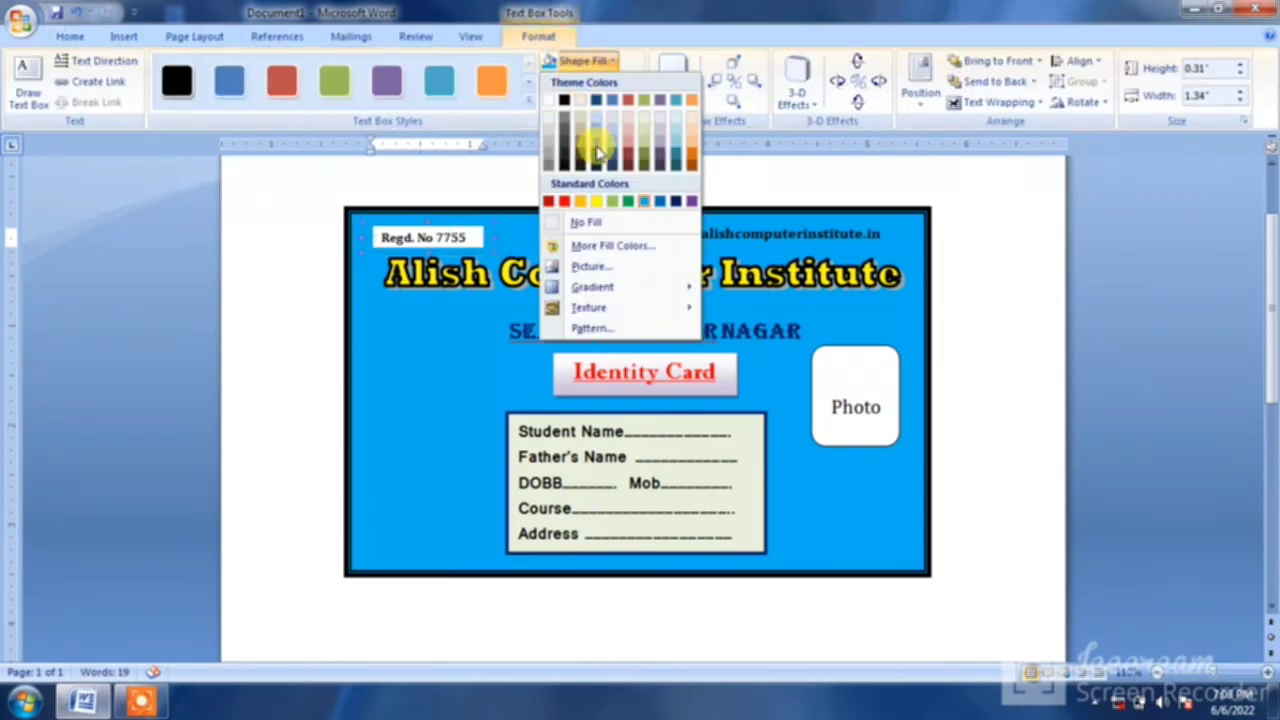
click(580, 66)
Step: Replace the Regd. No box with a new 0.36" by 1.21" text box left of Identity Card
key(Delete)
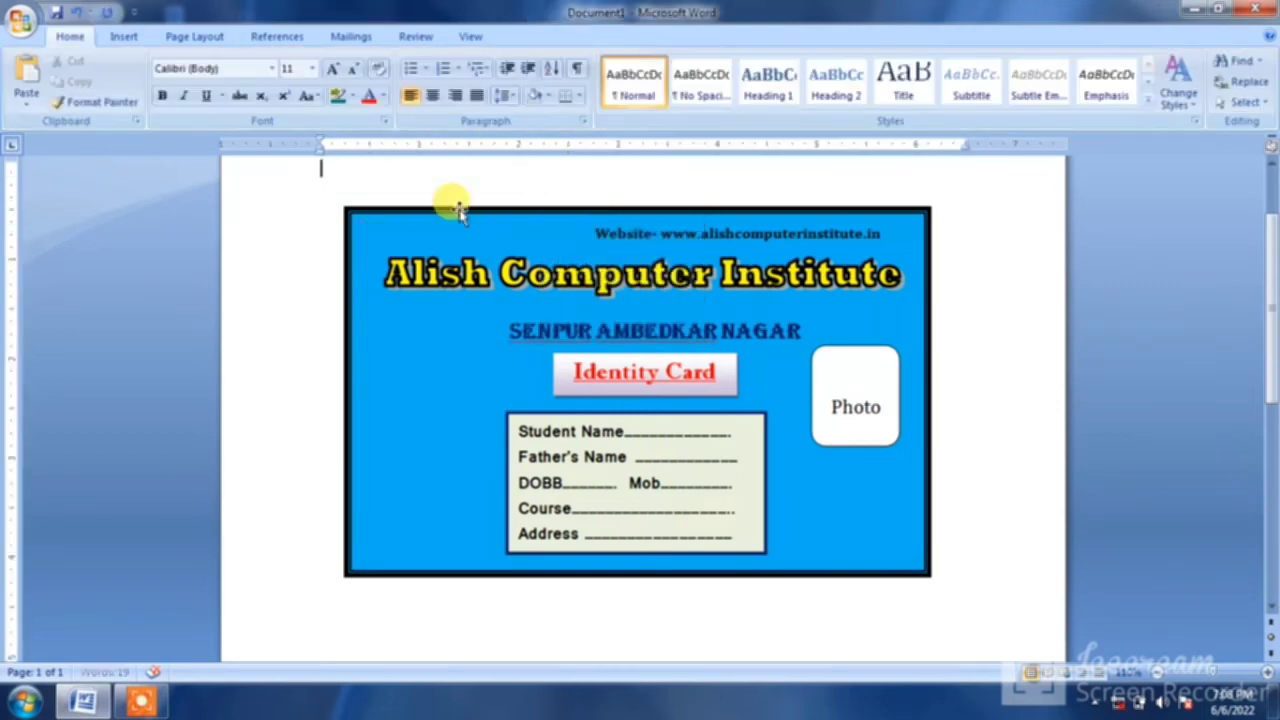
click(428, 212)
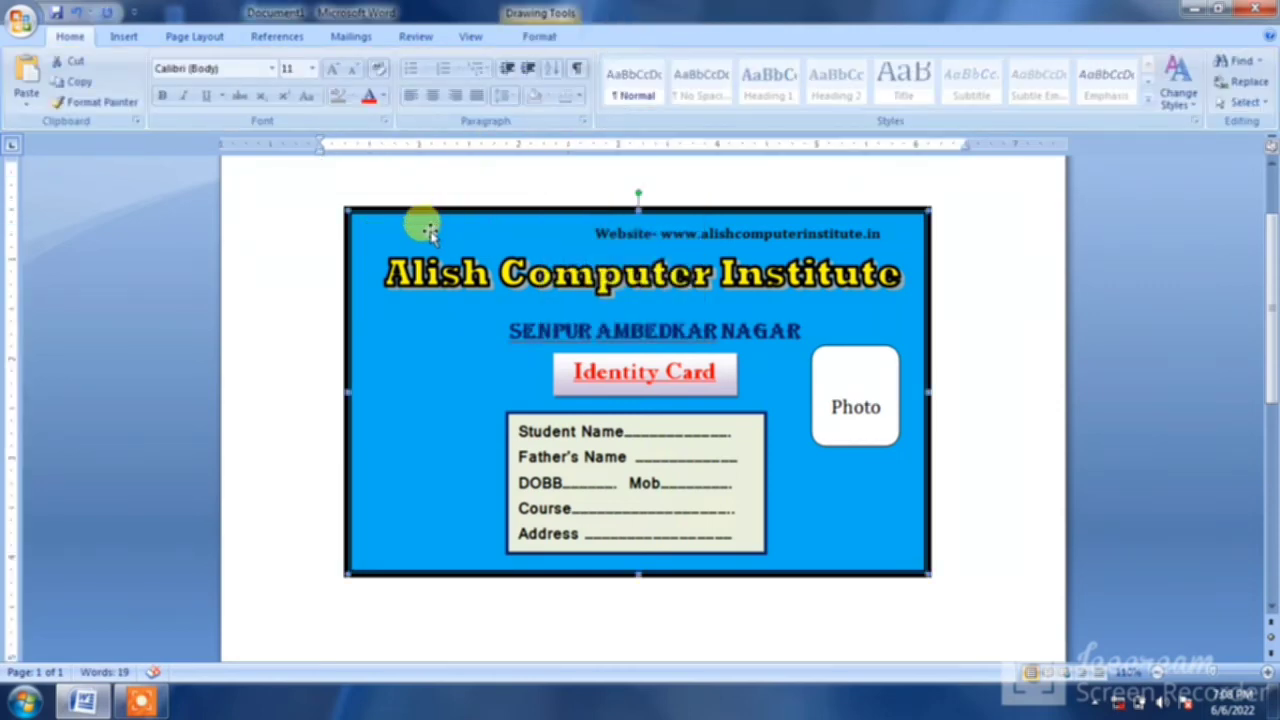
click(143, 37)
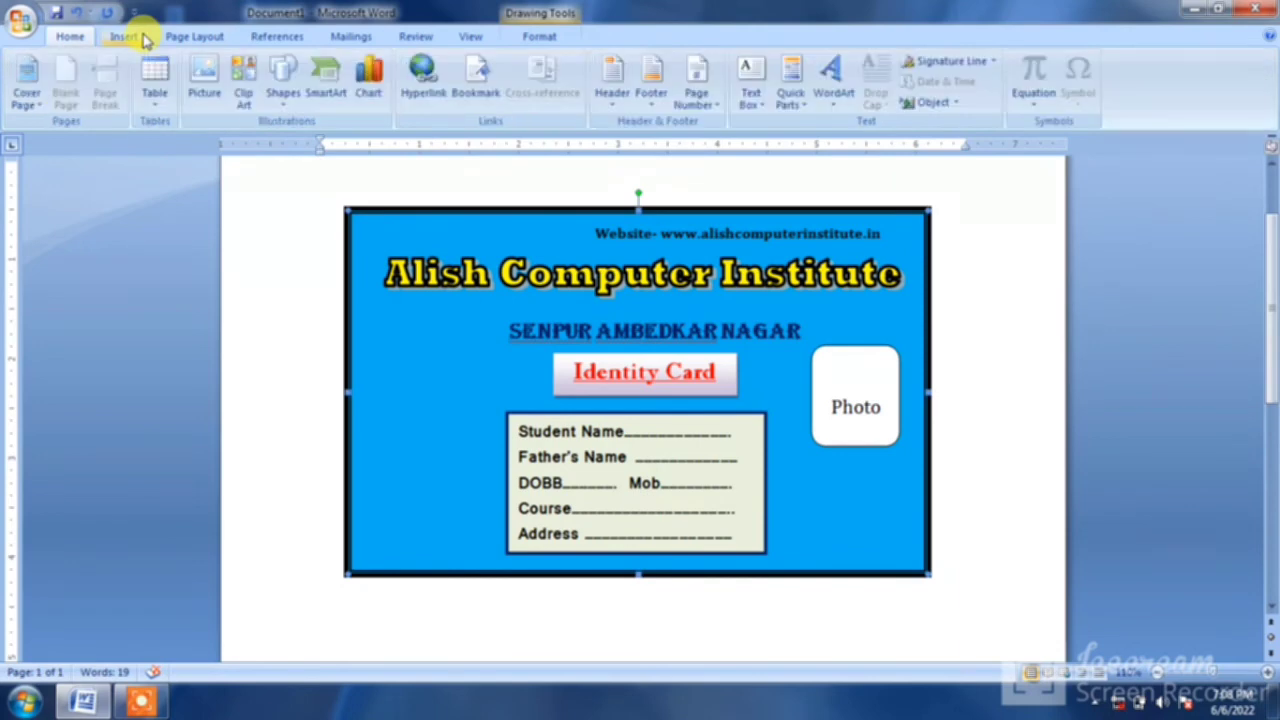
click(750, 80)
click(798, 474)
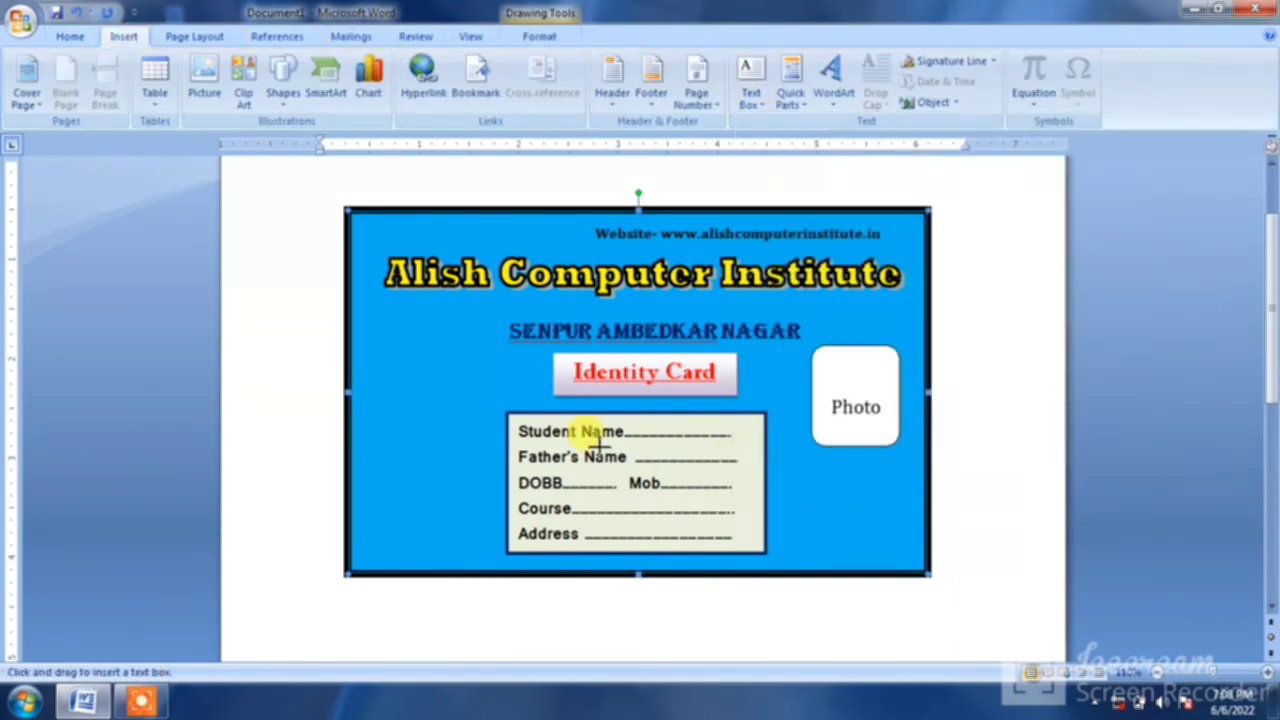
drag(372, 360, 498, 386)
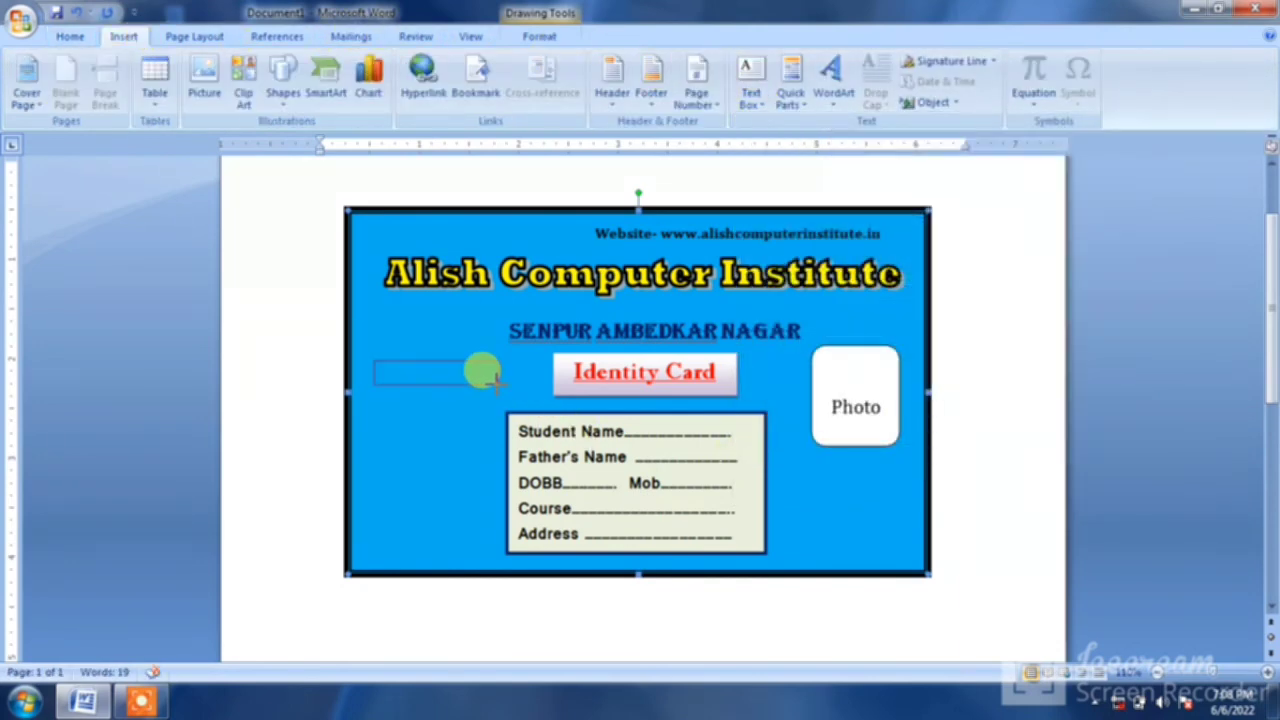
text(Regd. No)
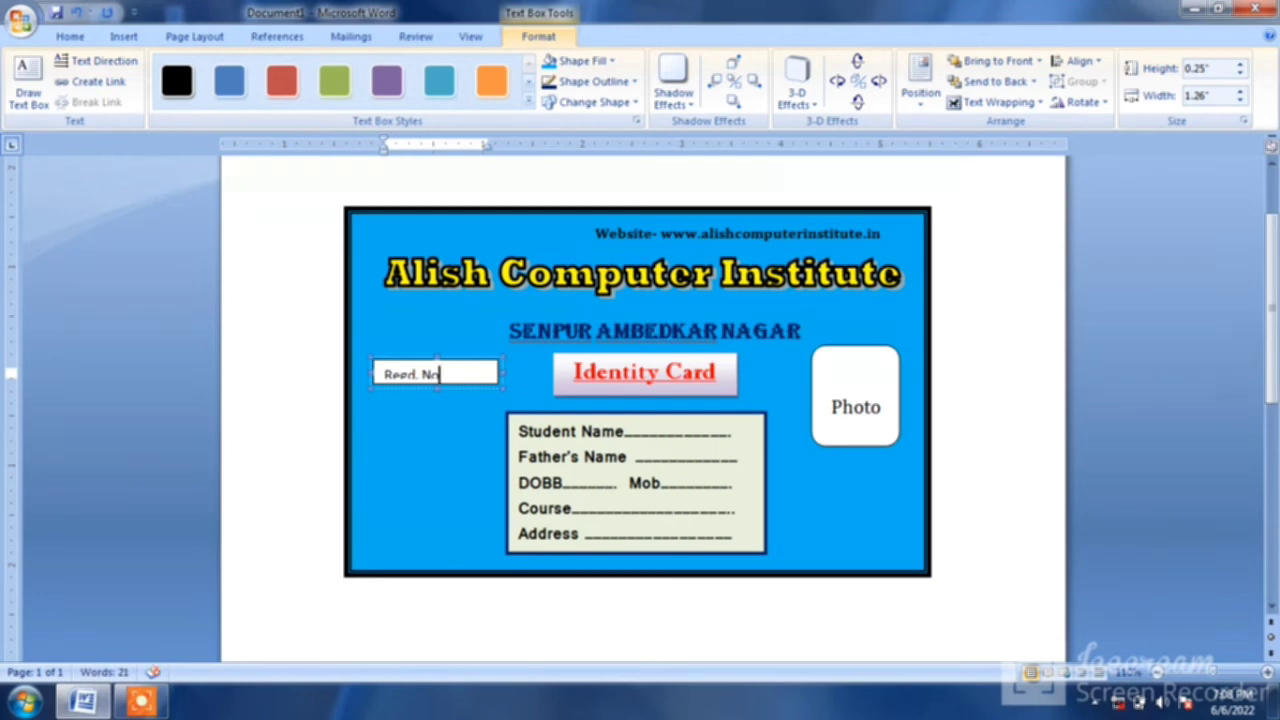
click(497, 392)
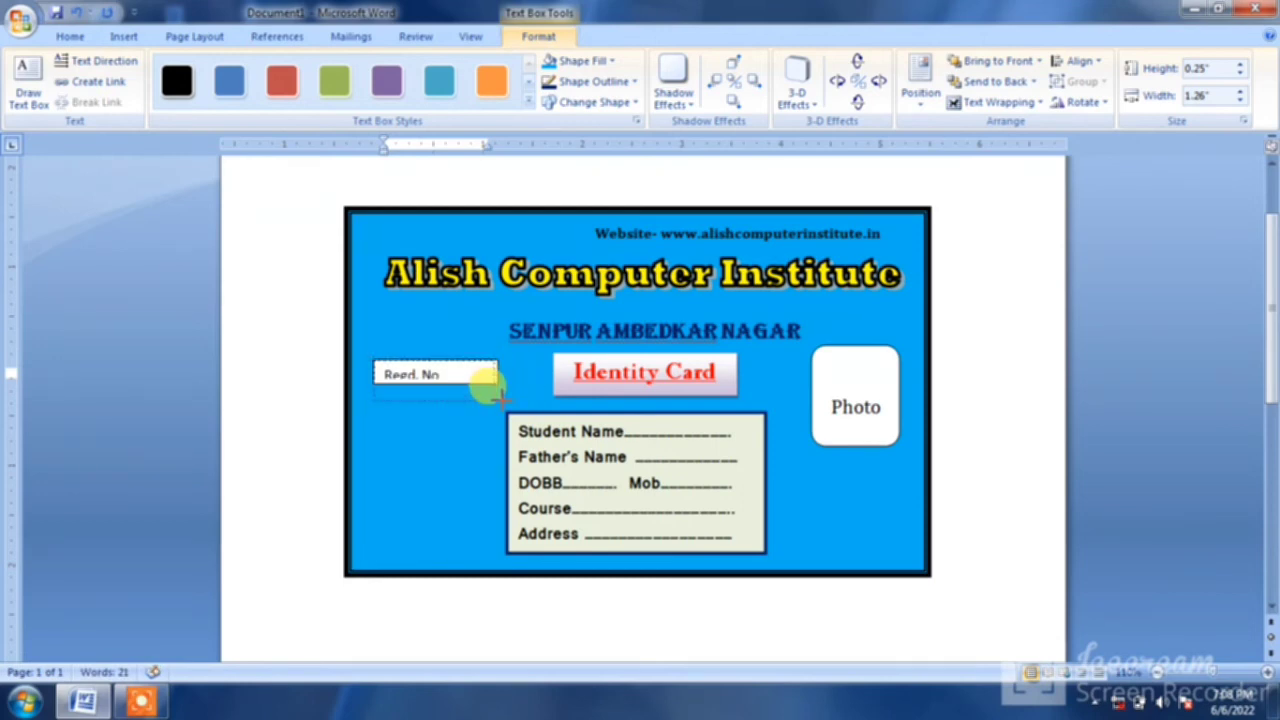
drag(497, 392, 390, 380)
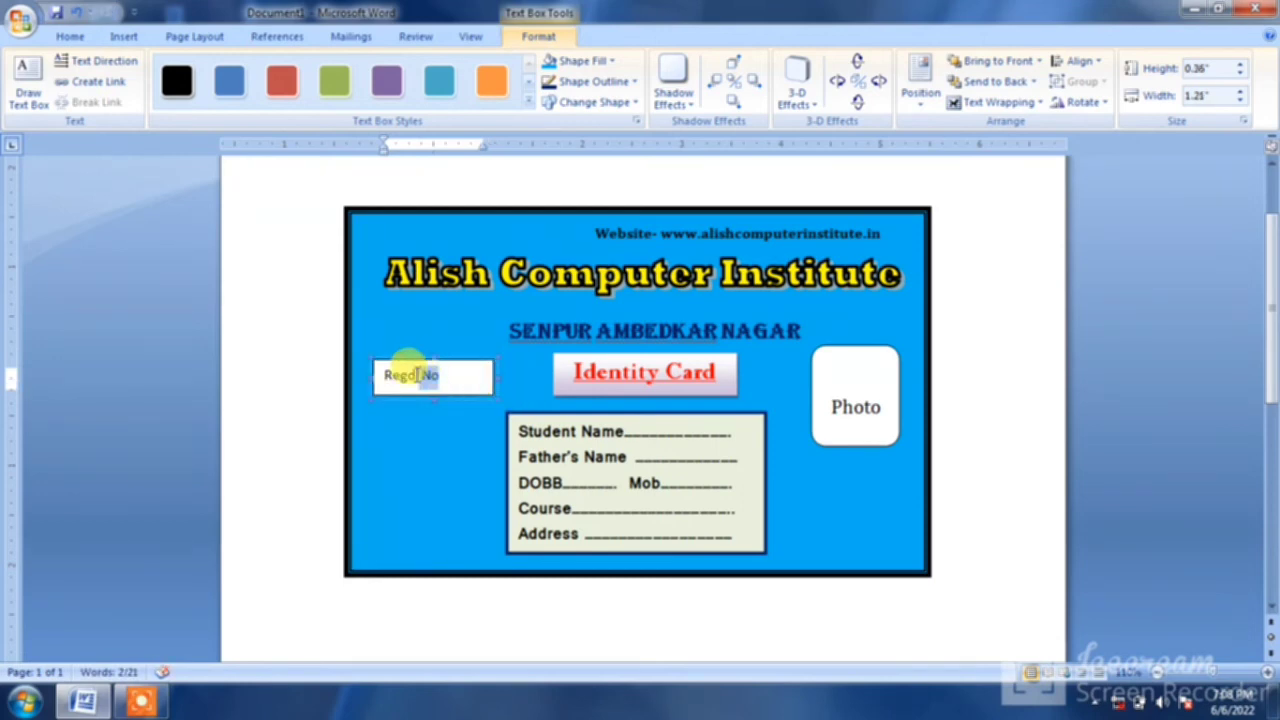
Step: Make the Regd. No text bold Cambria and move its box to the card's top-left corner
click(78, 36)
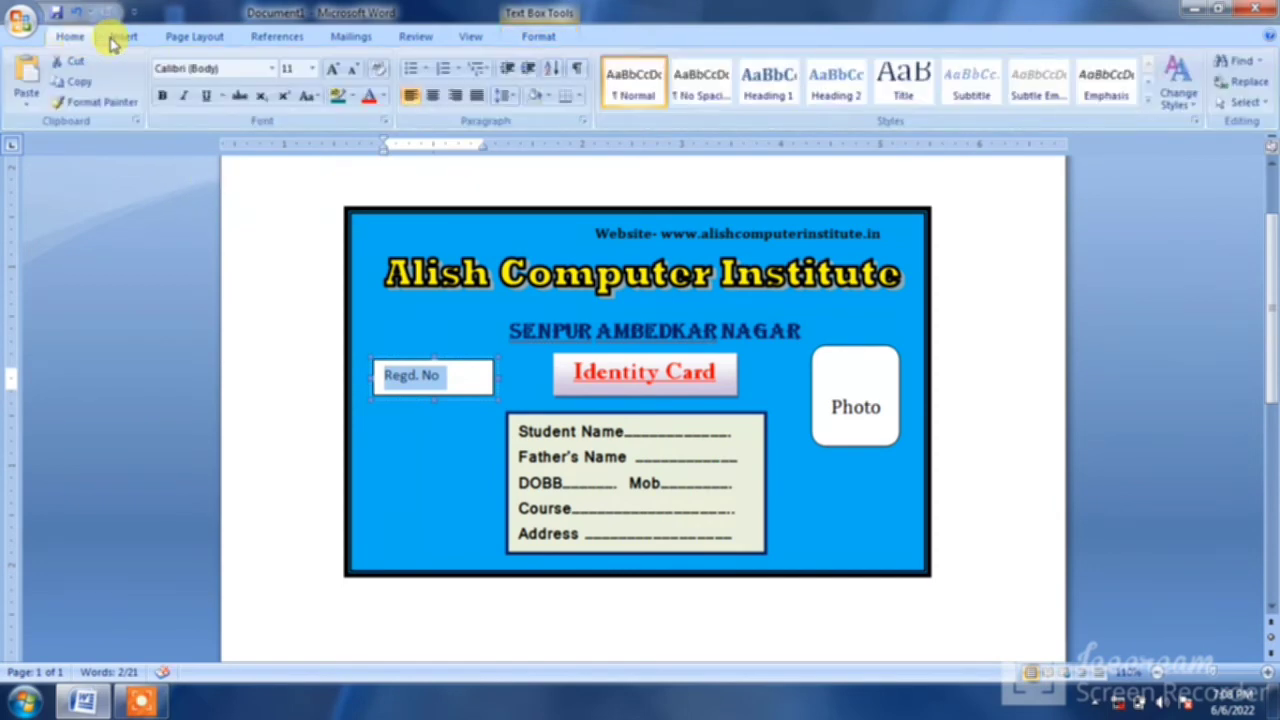
click(271, 68)
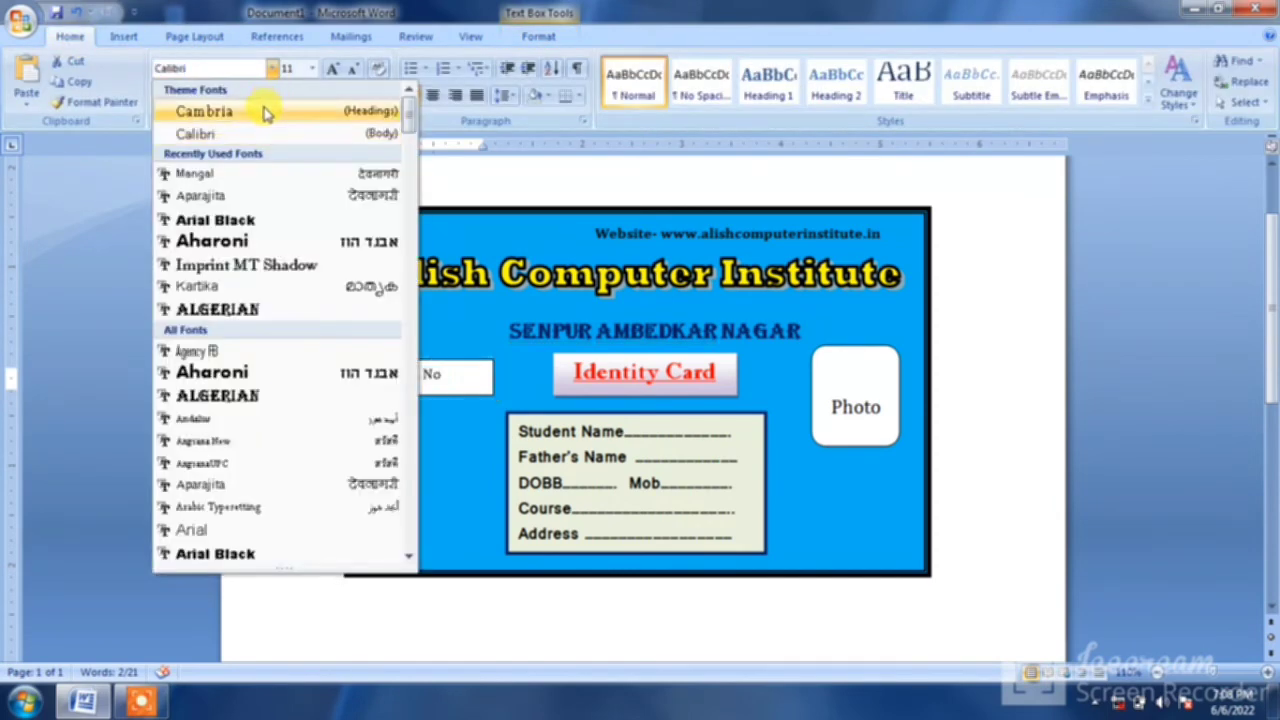
click(264, 109)
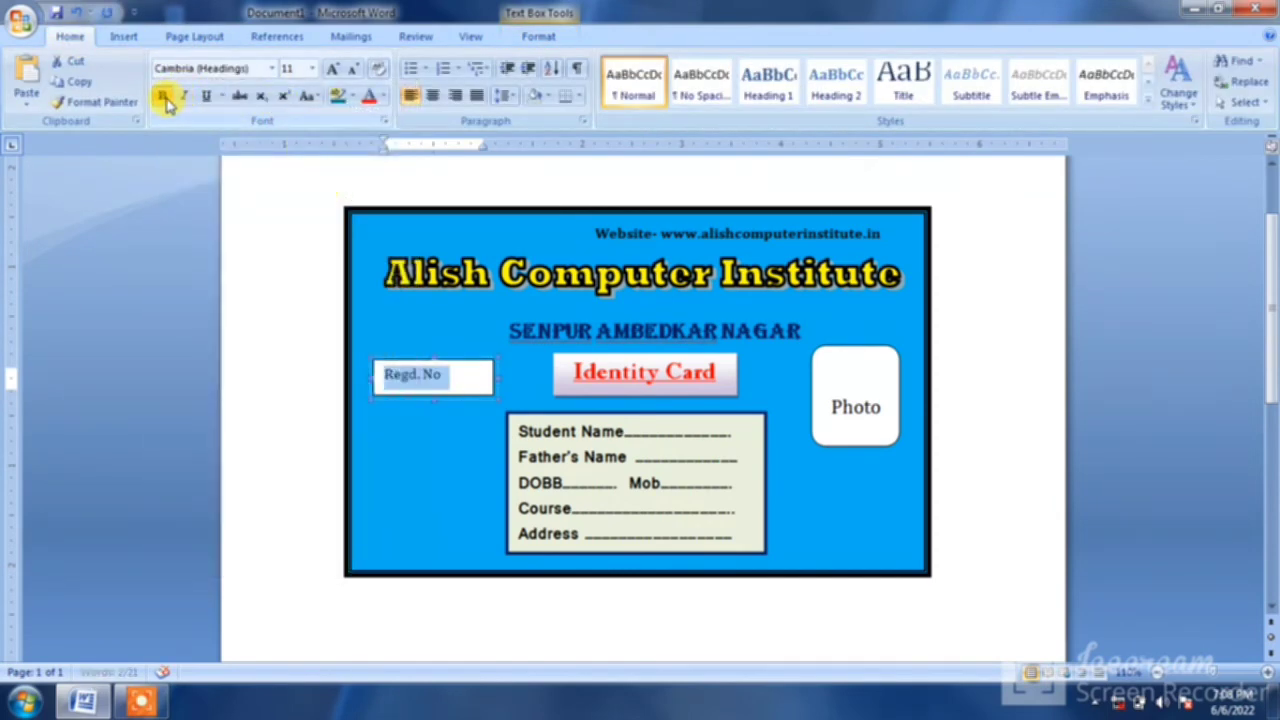
click(164, 97)
mouse_move(378, 358)
mouse_down()
mouse_move(392, 233)
mouse_move(374, 214)
mouse_up()
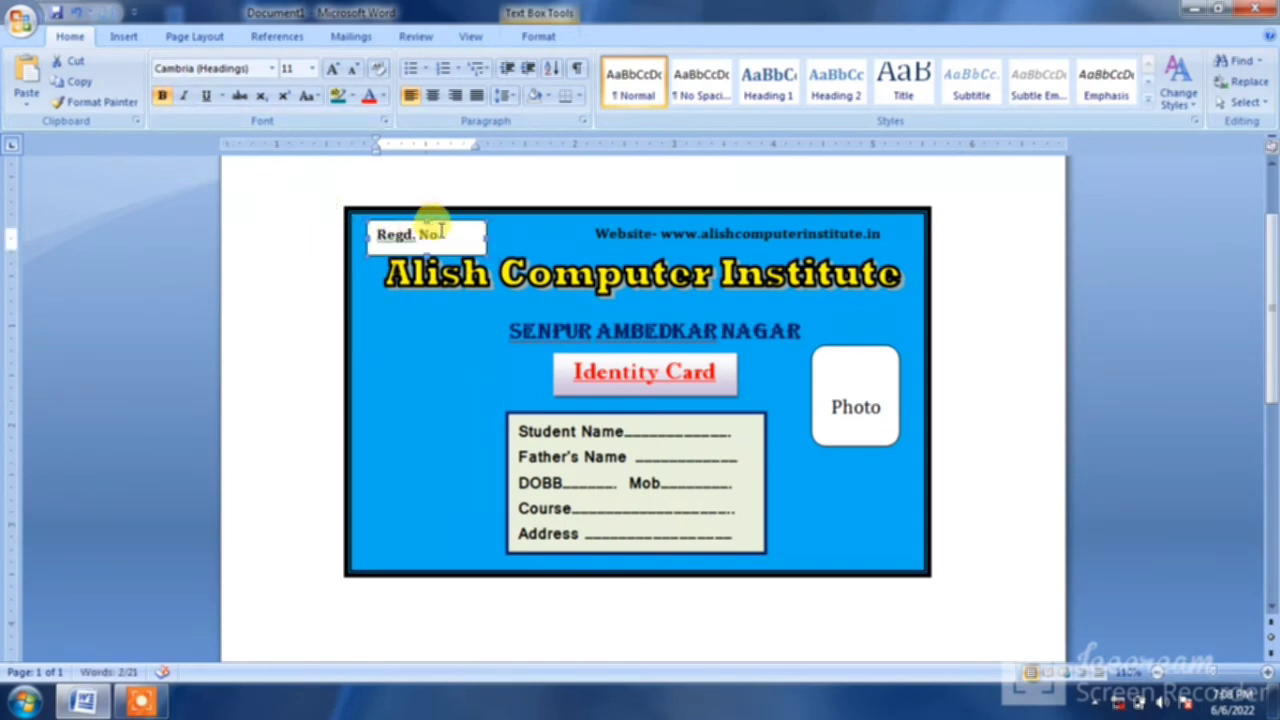
Step: Remove the Regd. No box's outline and fill, and enlarge its text to 12 pt
click(550, 35)
click(585, 81)
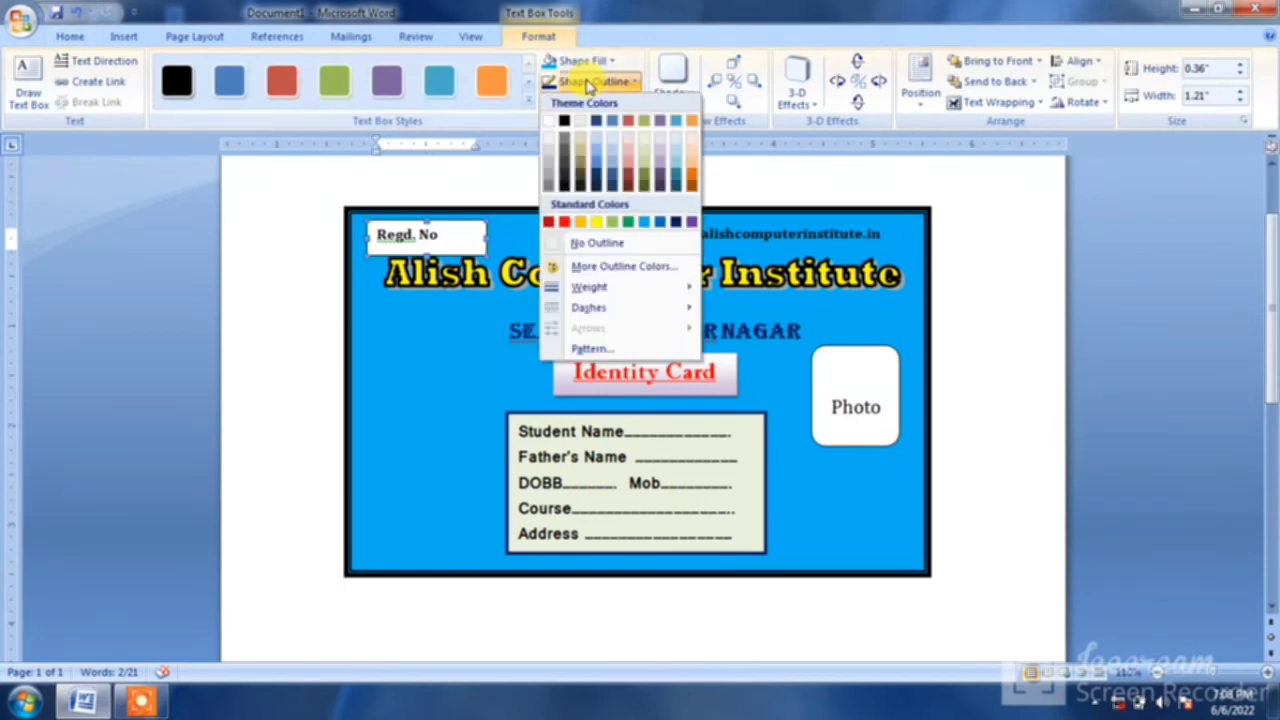
click(592, 242)
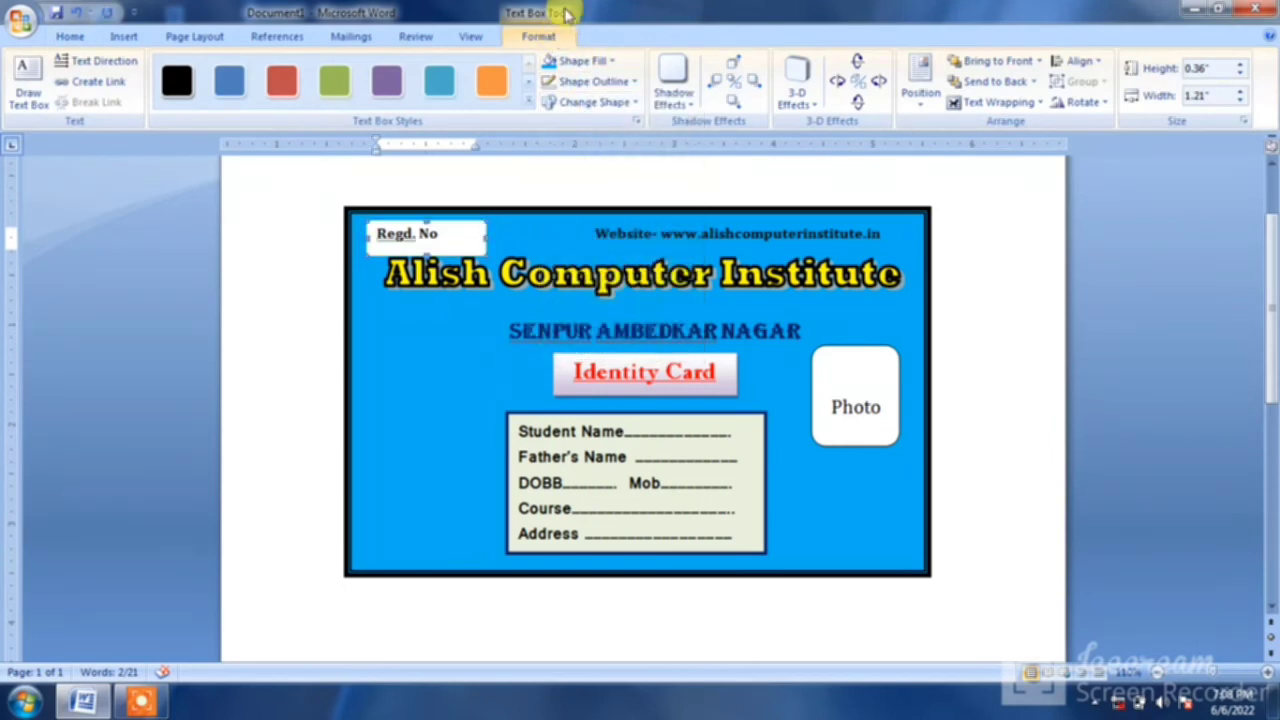
click(552, 62)
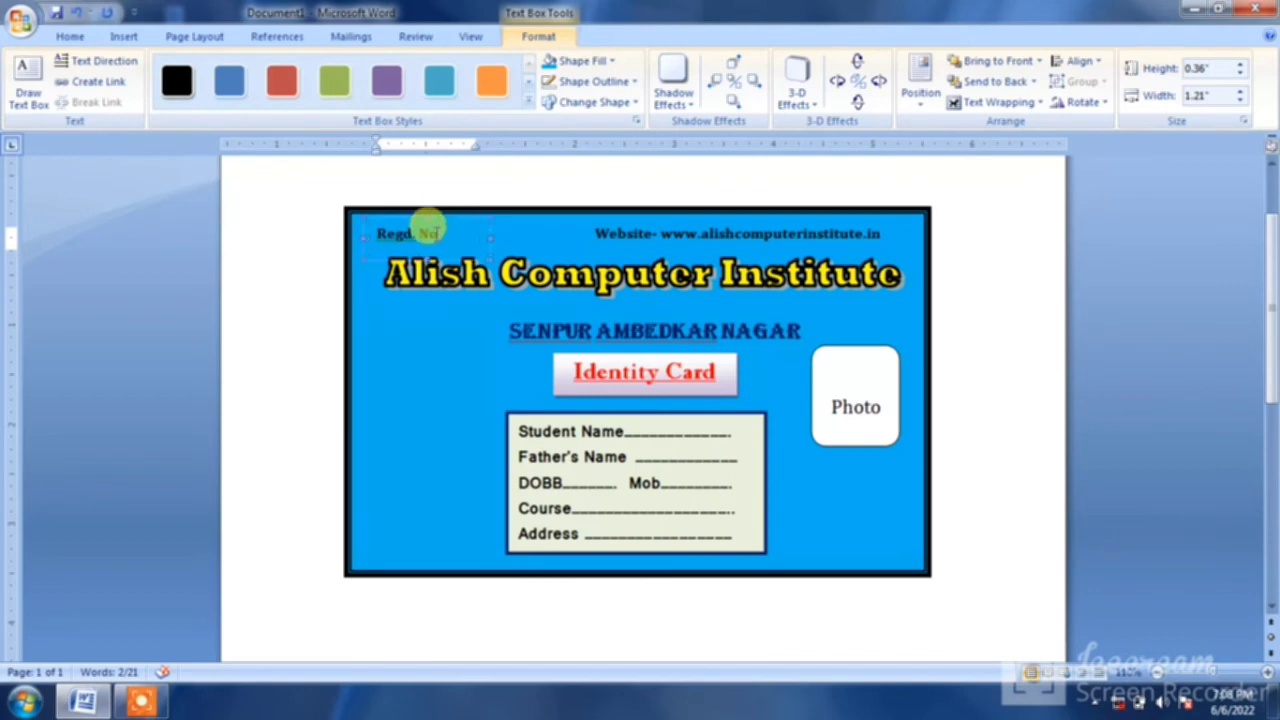
drag(440, 232, 368, 232)
click(70, 36)
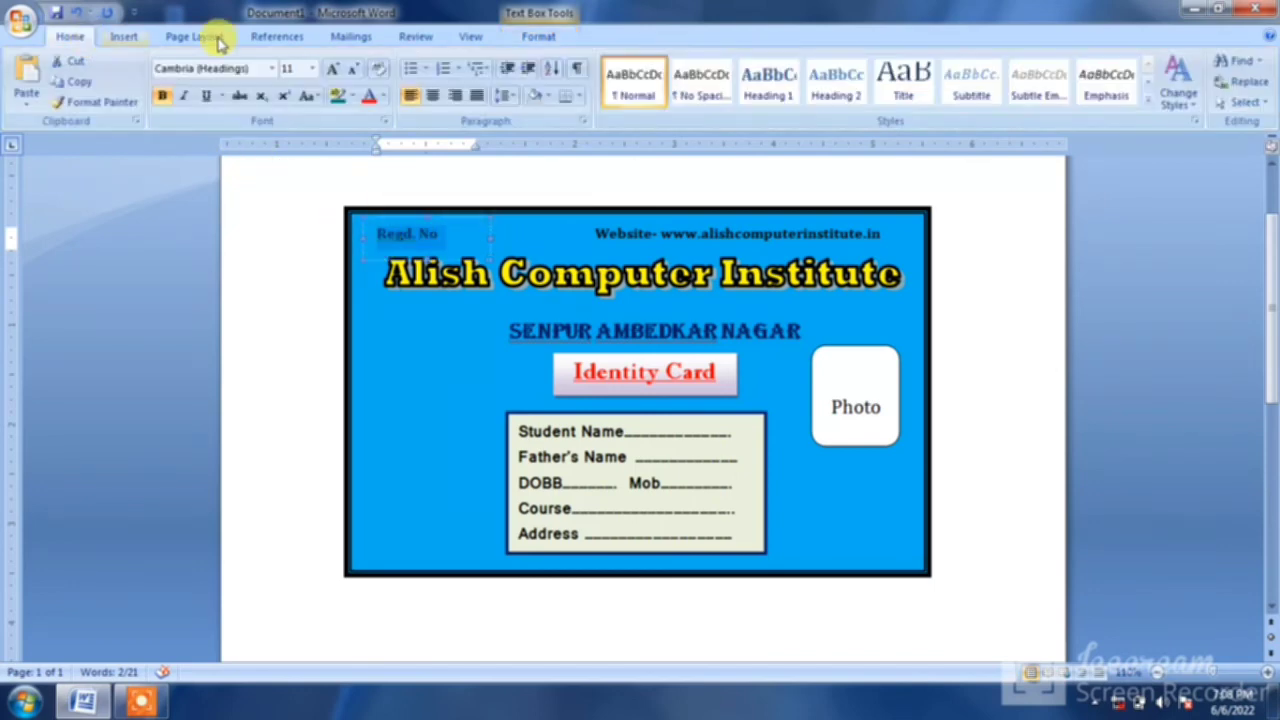
click(483, 232)
click(472, 235)
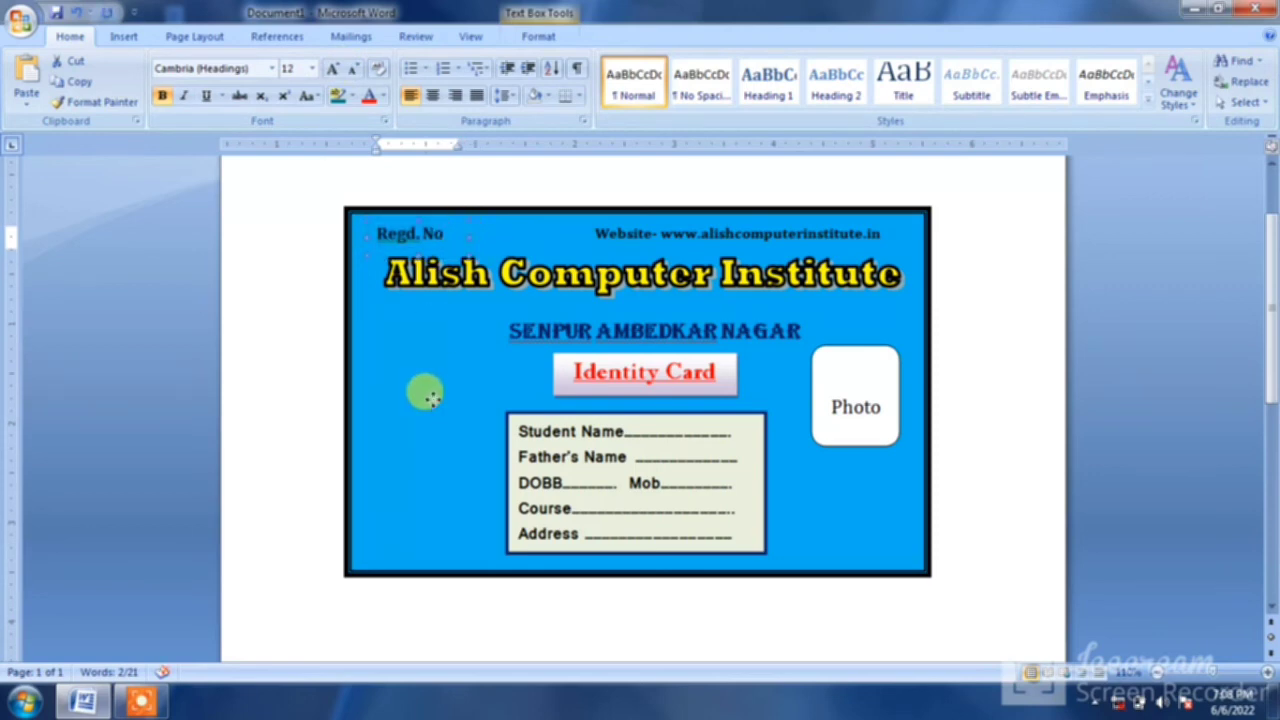
click(423, 392)
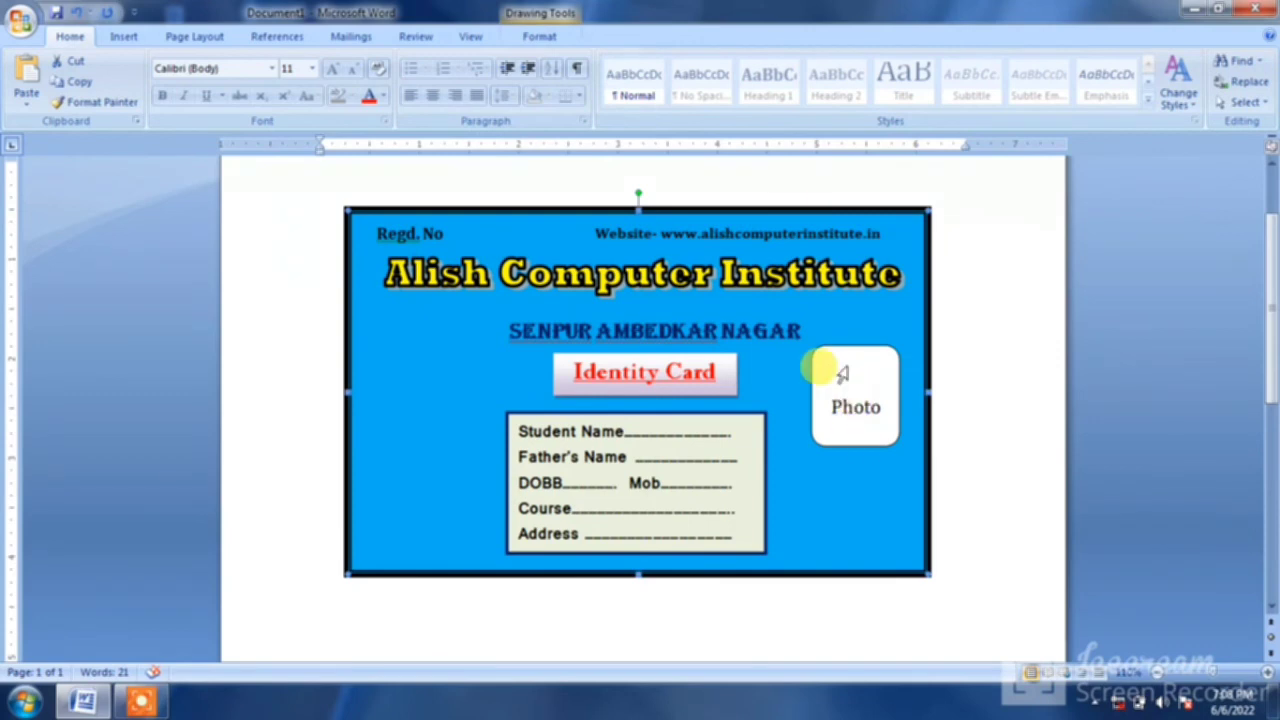
Step: Set the Photo box's Shape Fill to No Fill so the blue card shows through
click(823, 368)
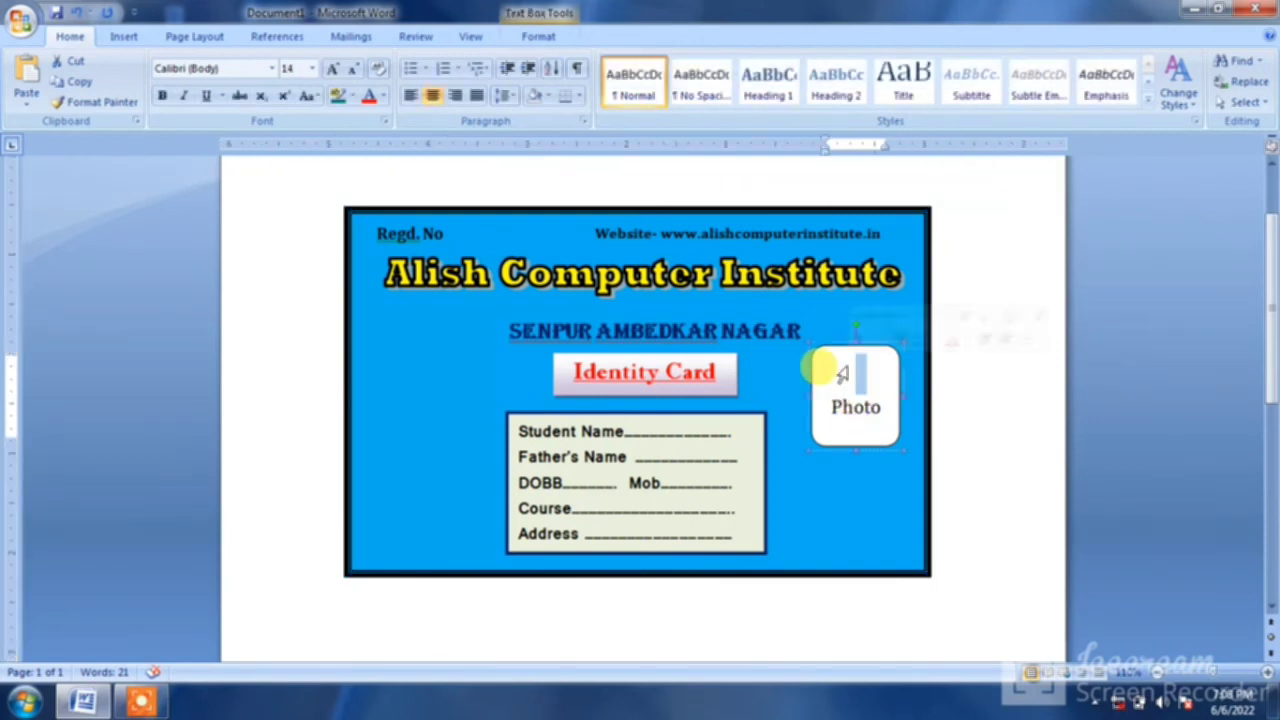
click(548, 36)
click(551, 62)
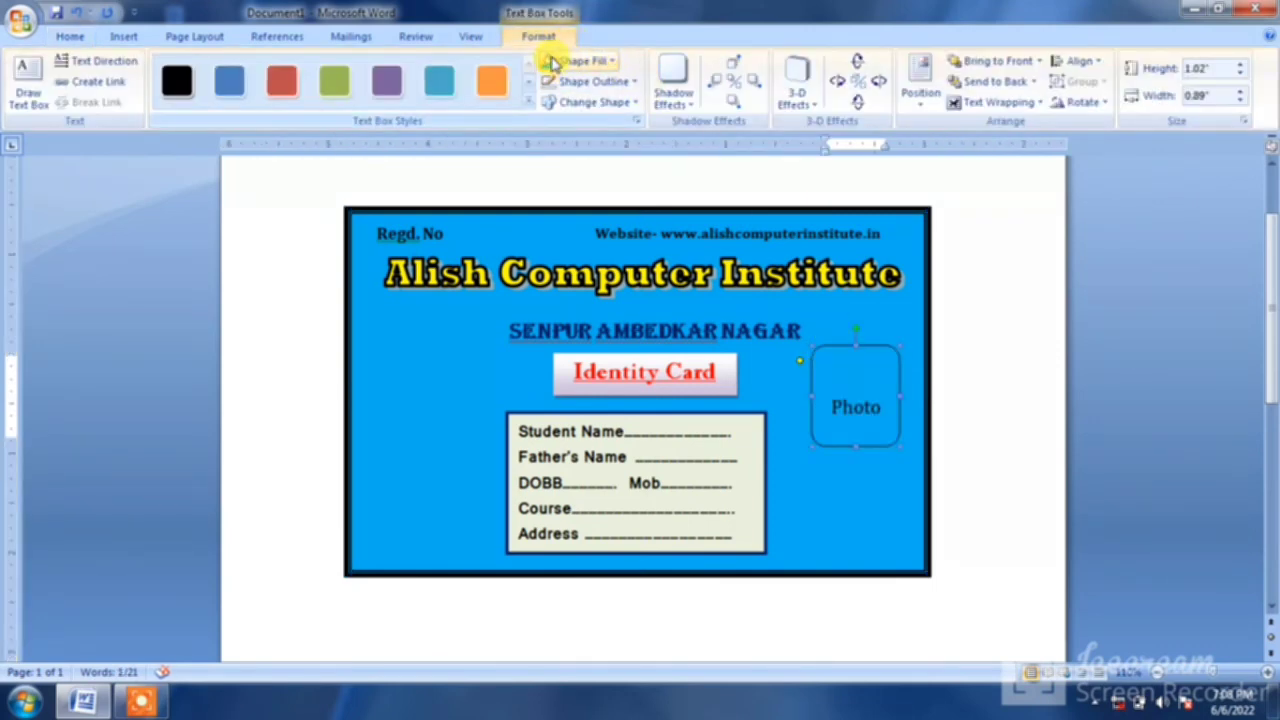
click(470, 370)
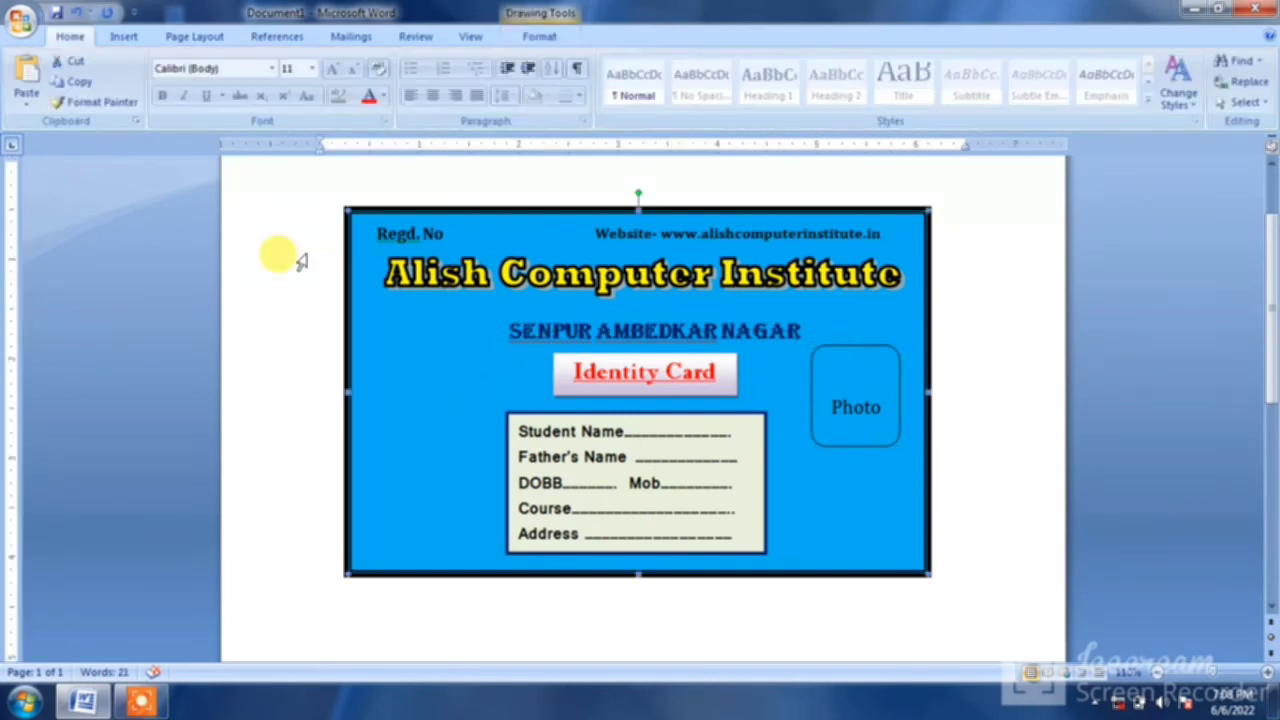
click(136, 36)
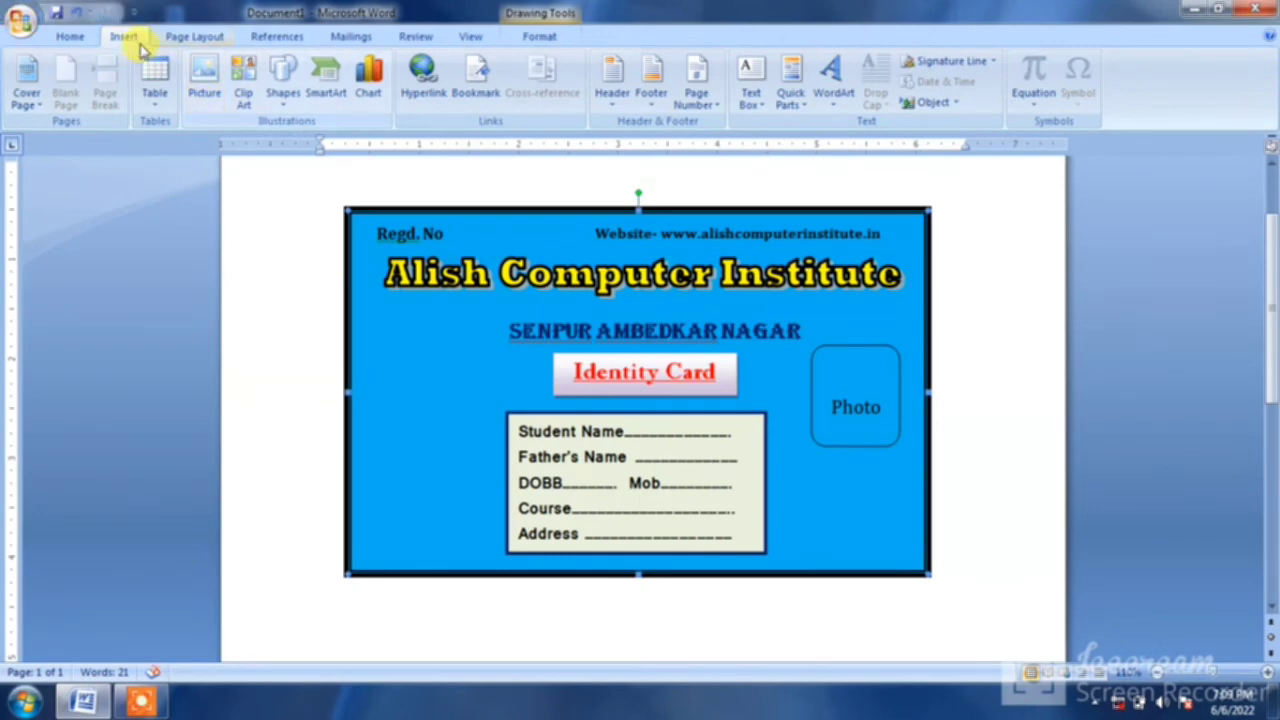
Step: Search Clip Art for 'computer' and insert the first result
click(244, 95)
text(computer)
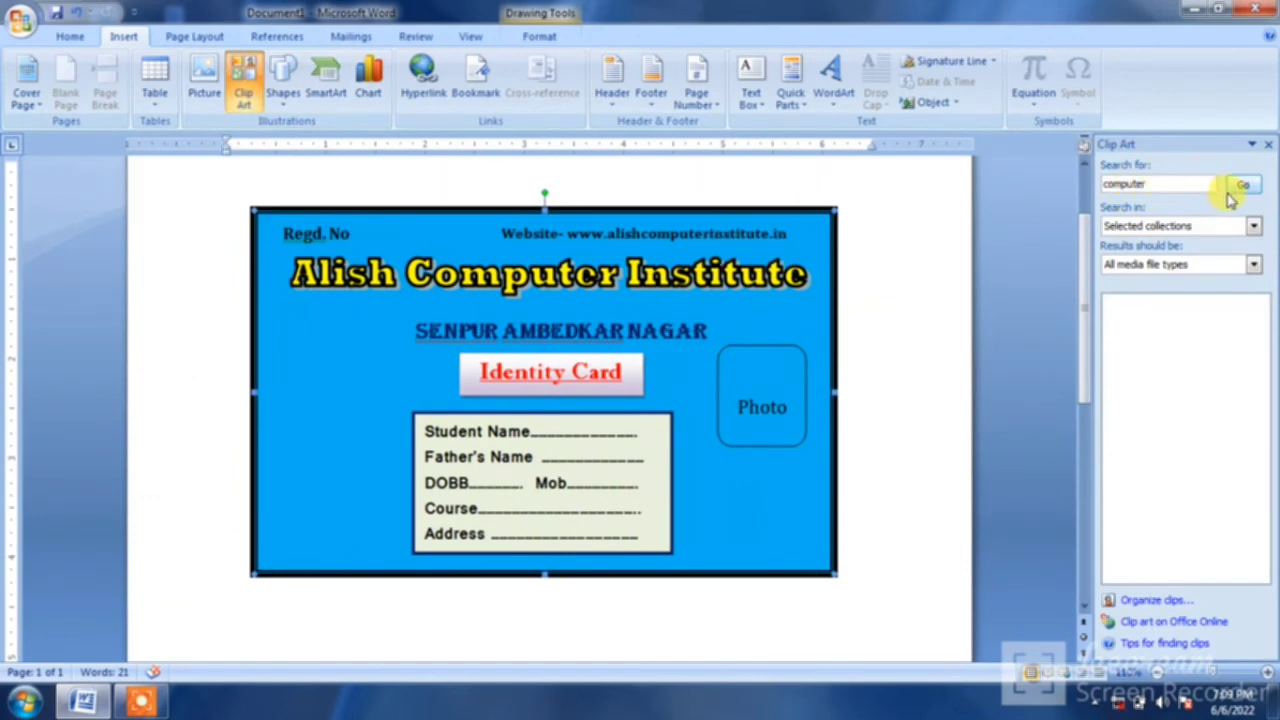
click(1238, 188)
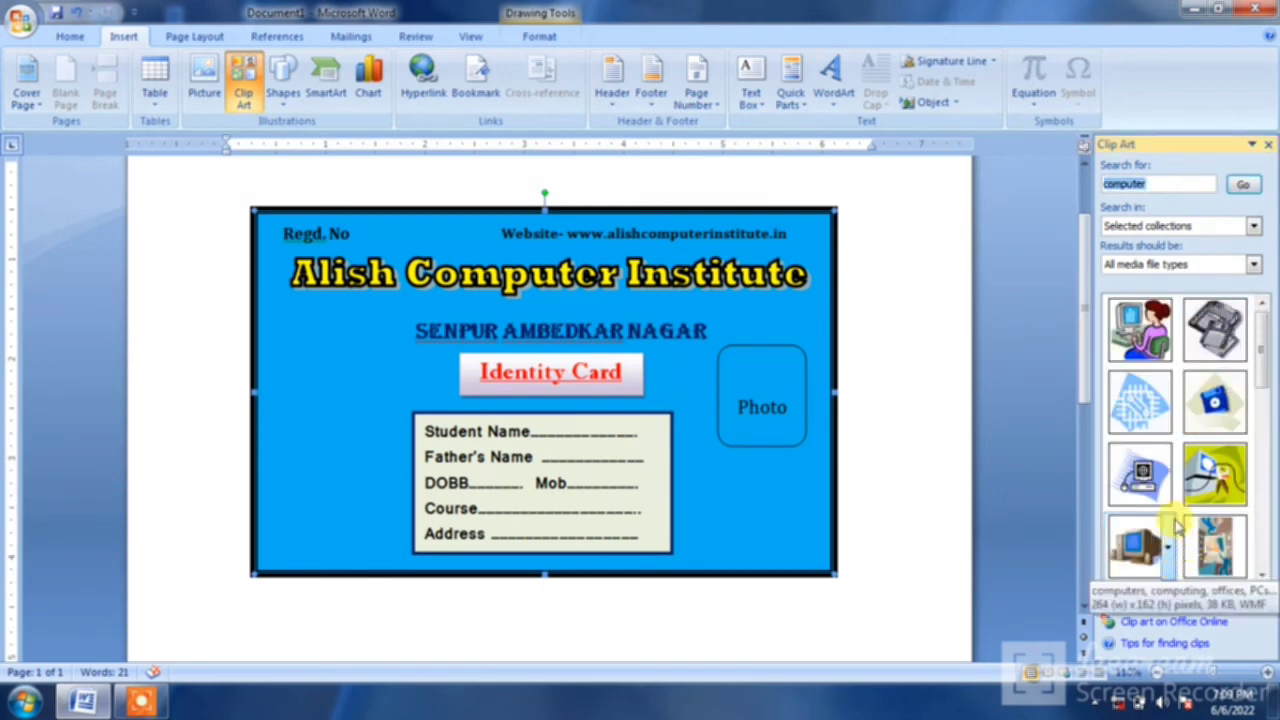
click(1141, 330)
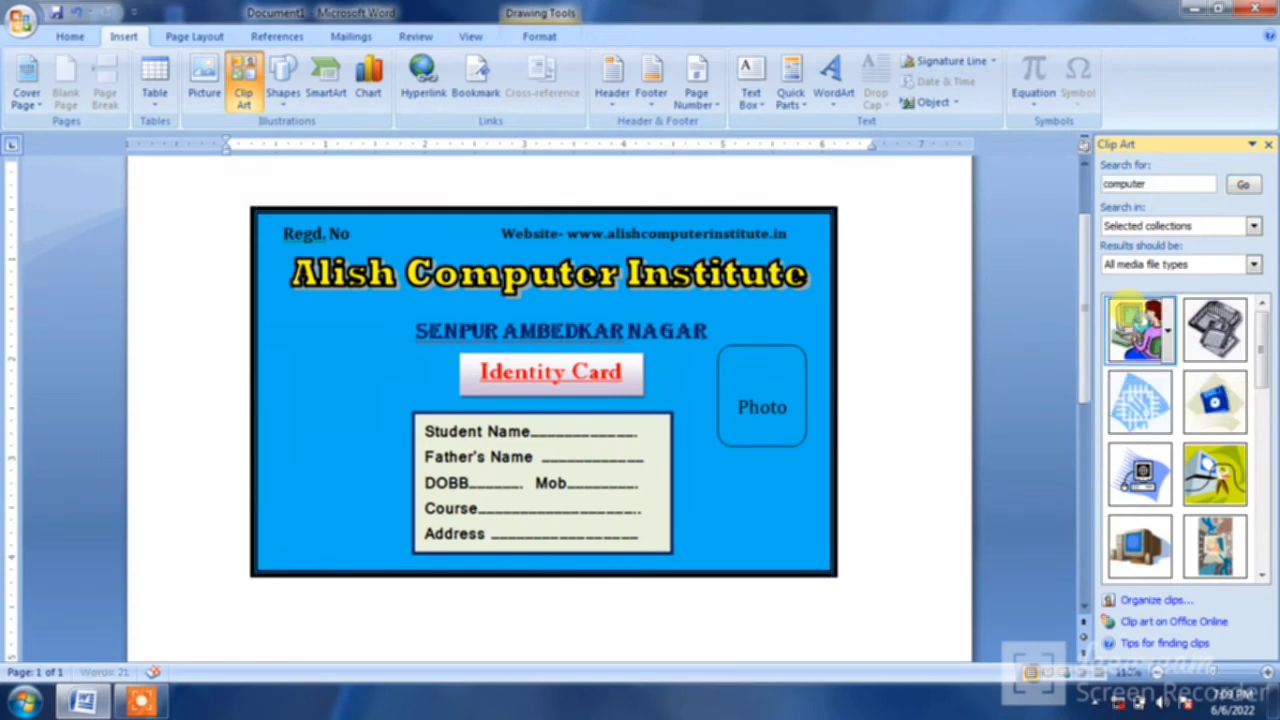
Step: Set the computer clip art to float over text and move it onto the card
click(1267, 146)
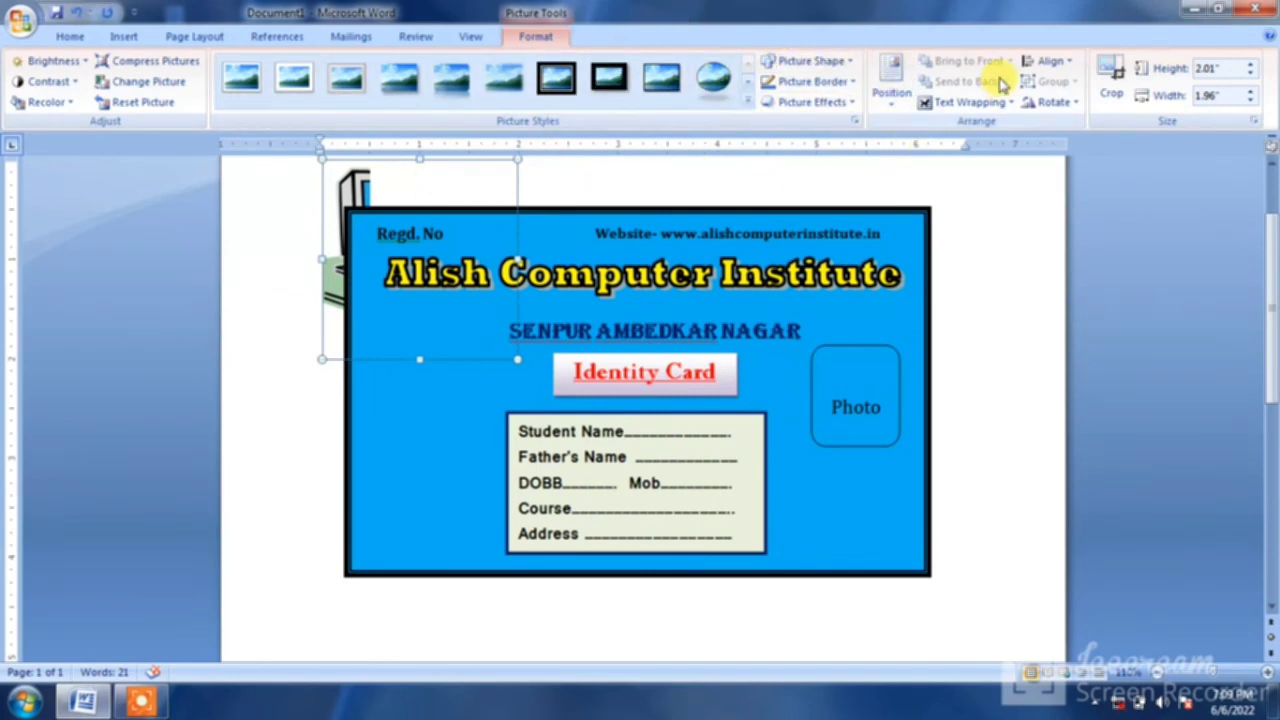
click(975, 102)
click(965, 148)
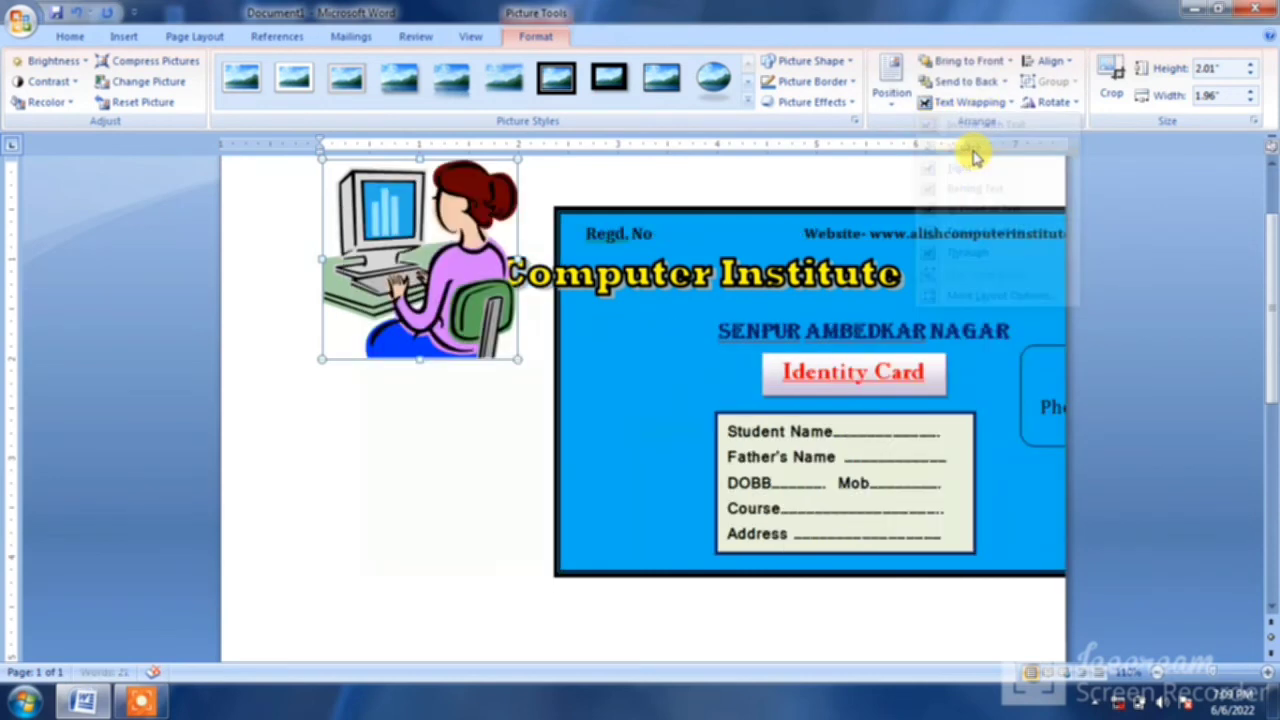
drag(452, 282, 563, 424)
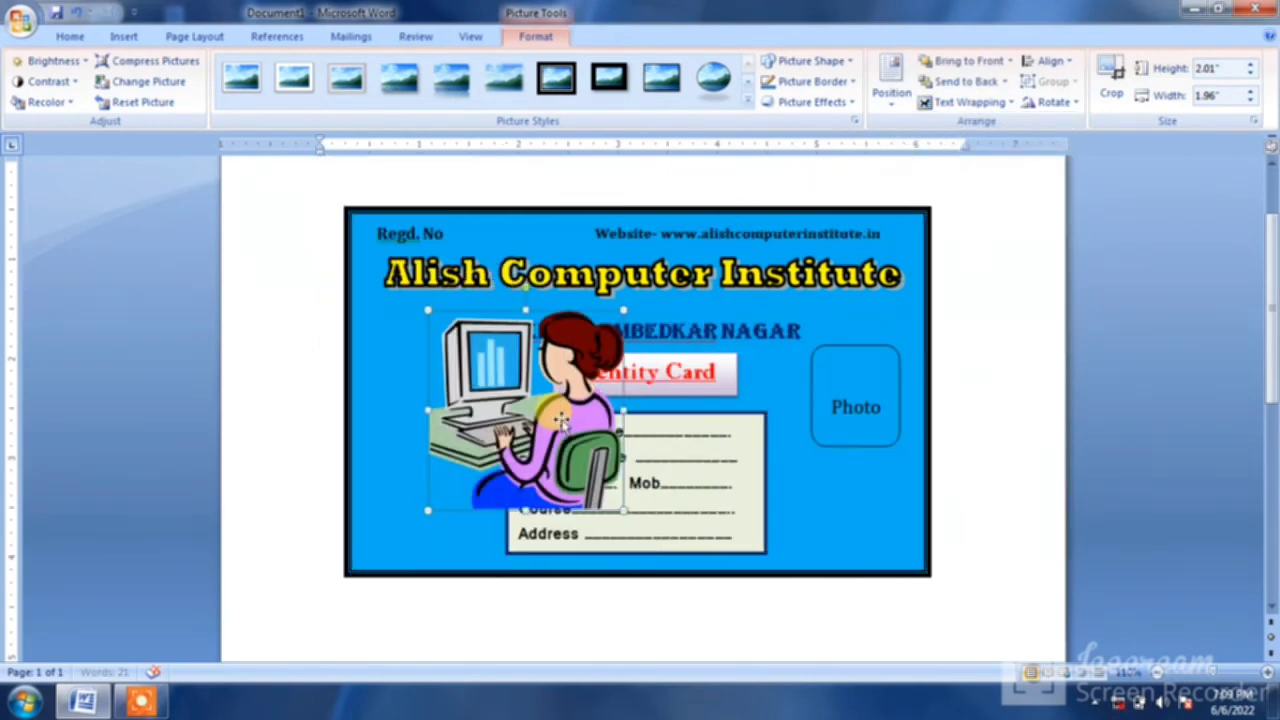
Step: Resize the clip art to 1.75" by 1.25" on the card's left side
mouse_move(622, 305)
mouse_down()
mouse_move(493, 432)
mouse_move(508, 428)
mouse_up()
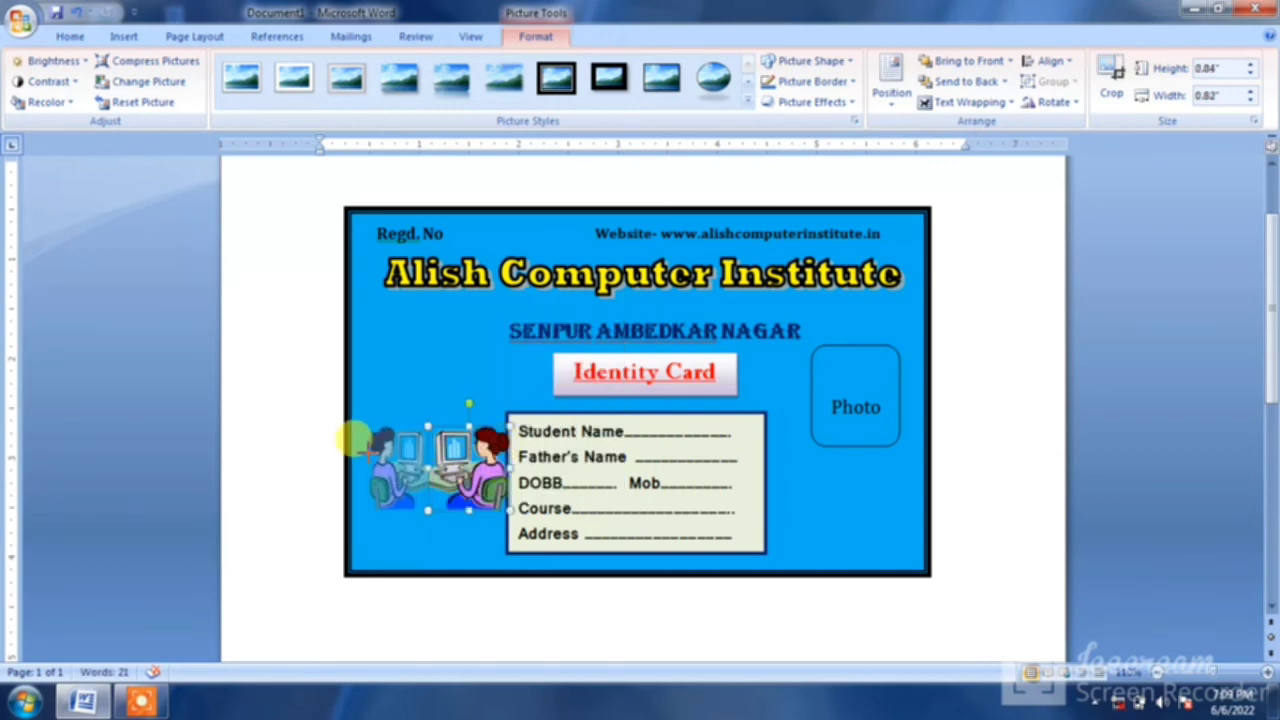
drag(410, 447, 368, 440)
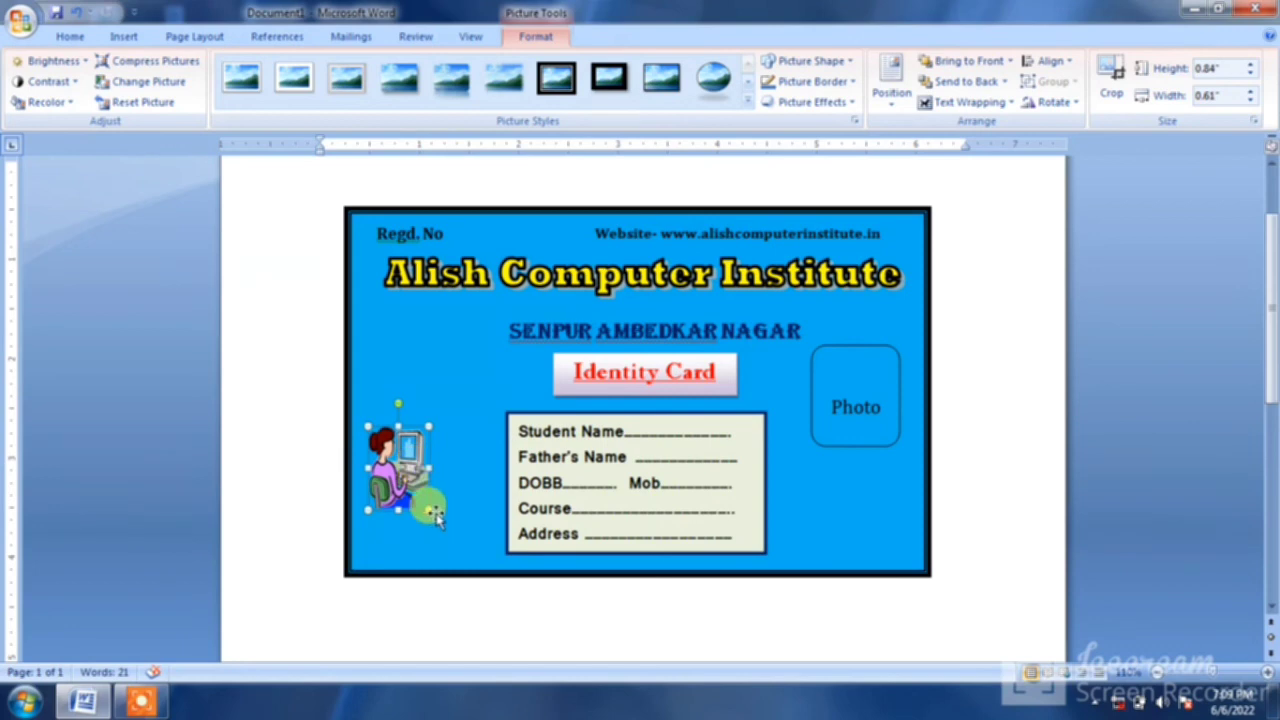
mouse_move(428, 510)
mouse_down()
mouse_move(472, 528)
mouse_move(482, 578)
mouse_up()
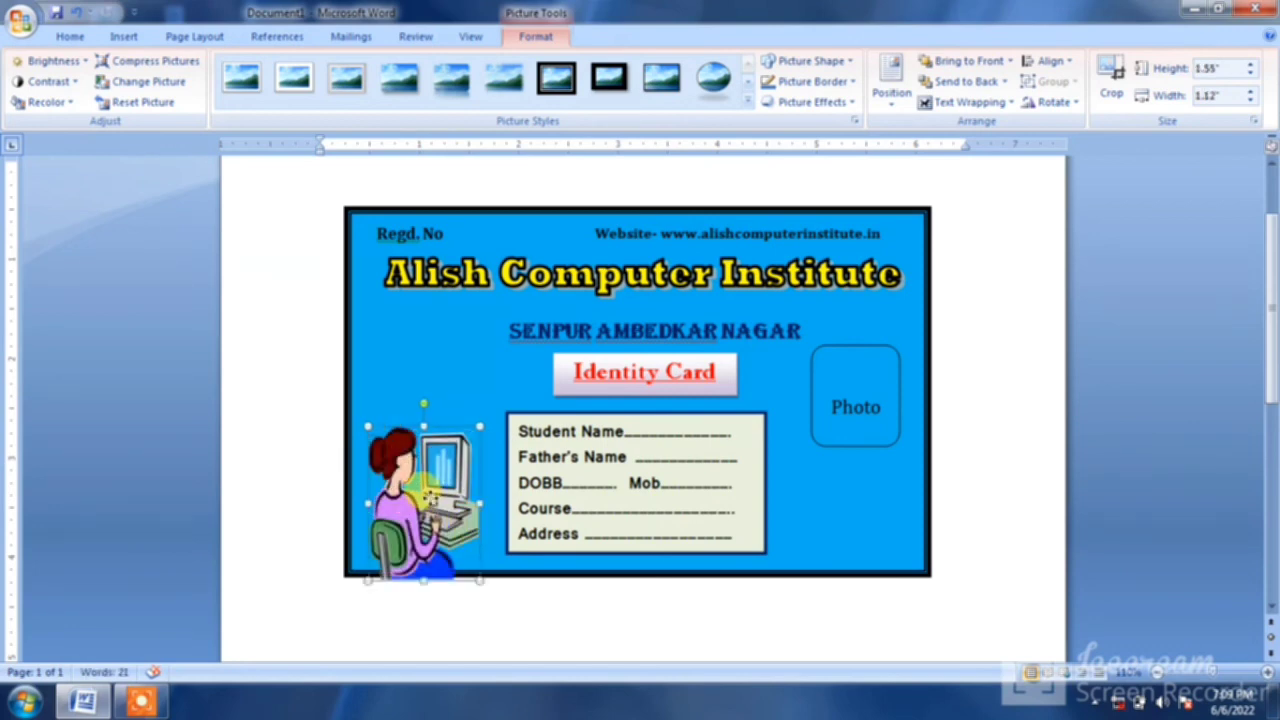
drag(436, 490, 437, 410)
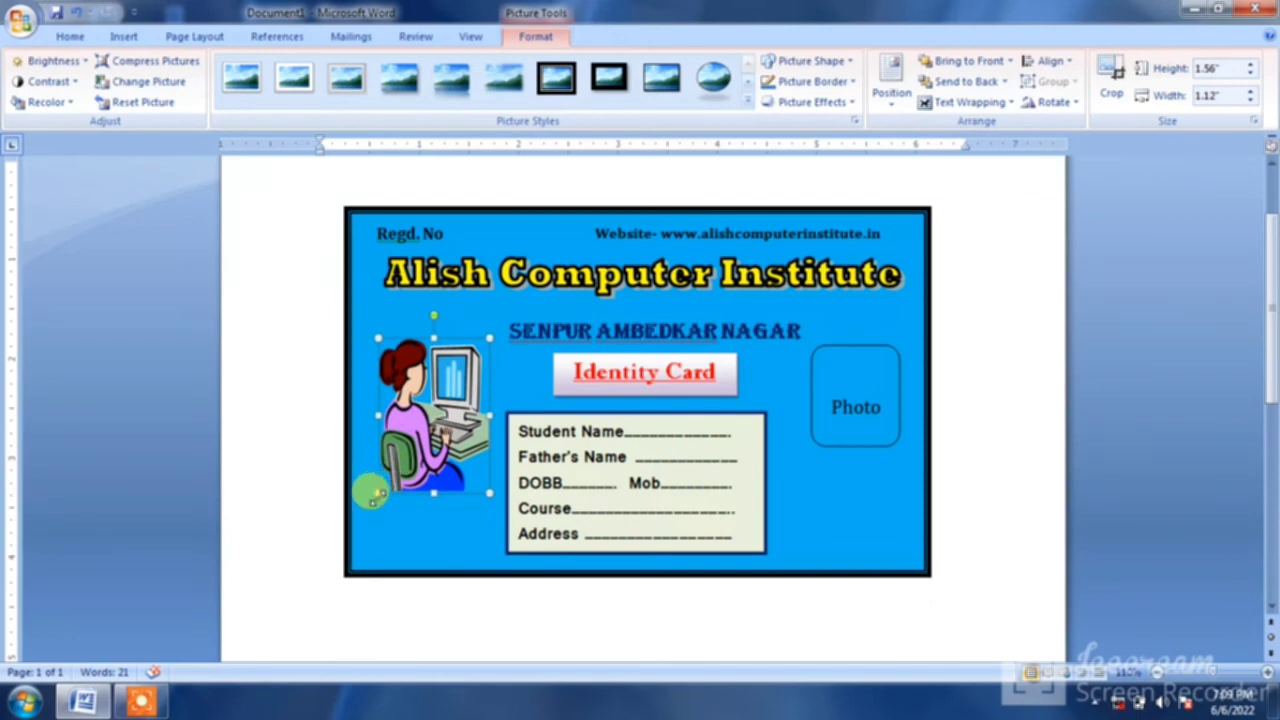
drag(376, 492, 363, 513)
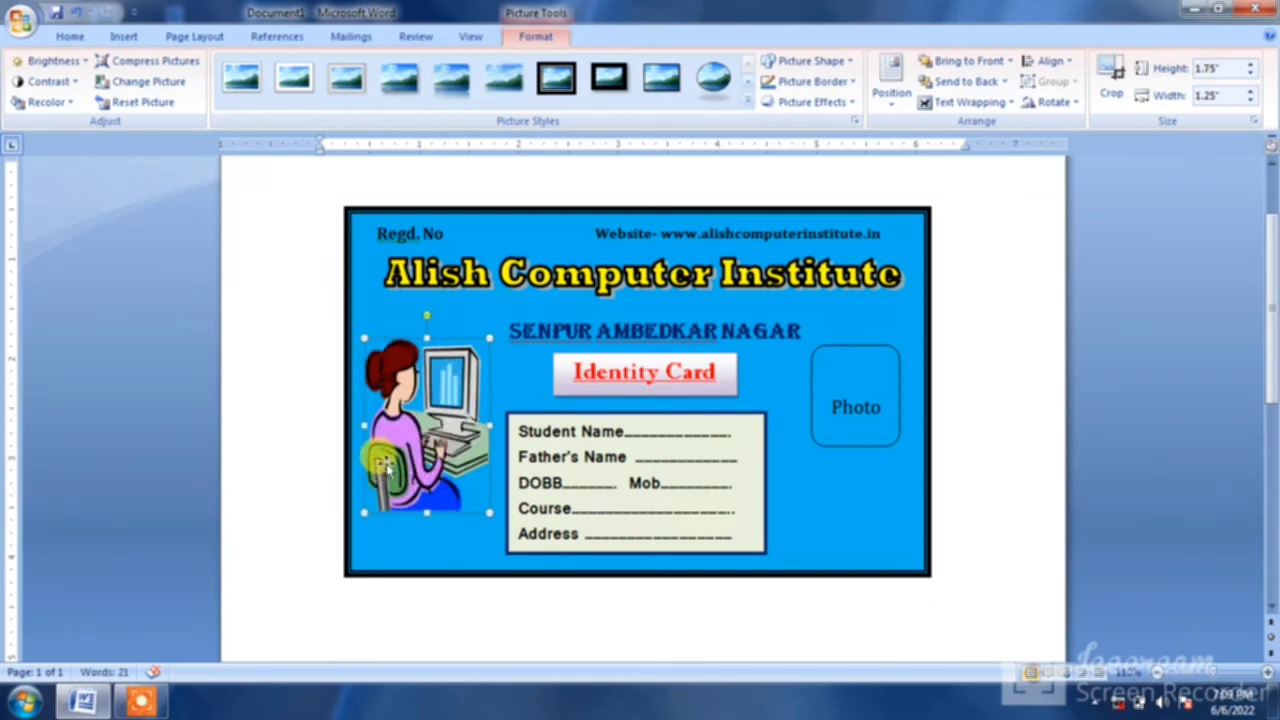
click(402, 516)
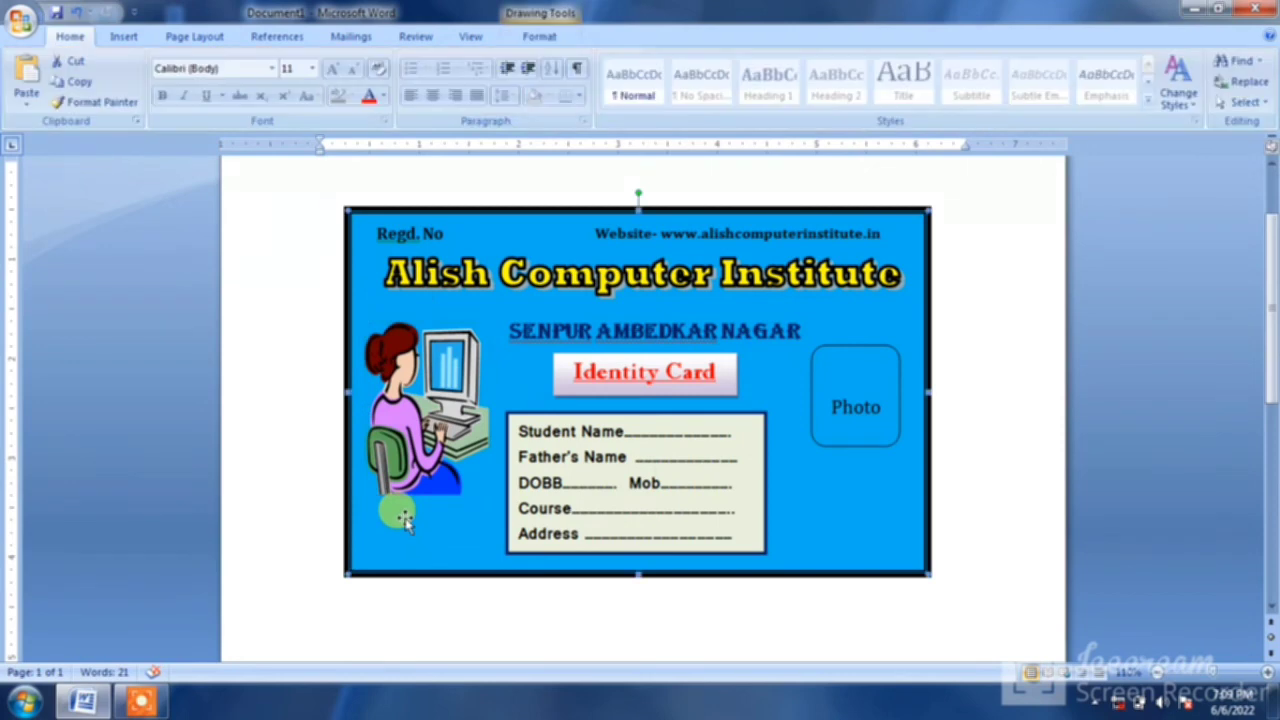
Step: Shift the student details text box slightly to the left
click(504, 484)
drag(500, 484, 490, 482)
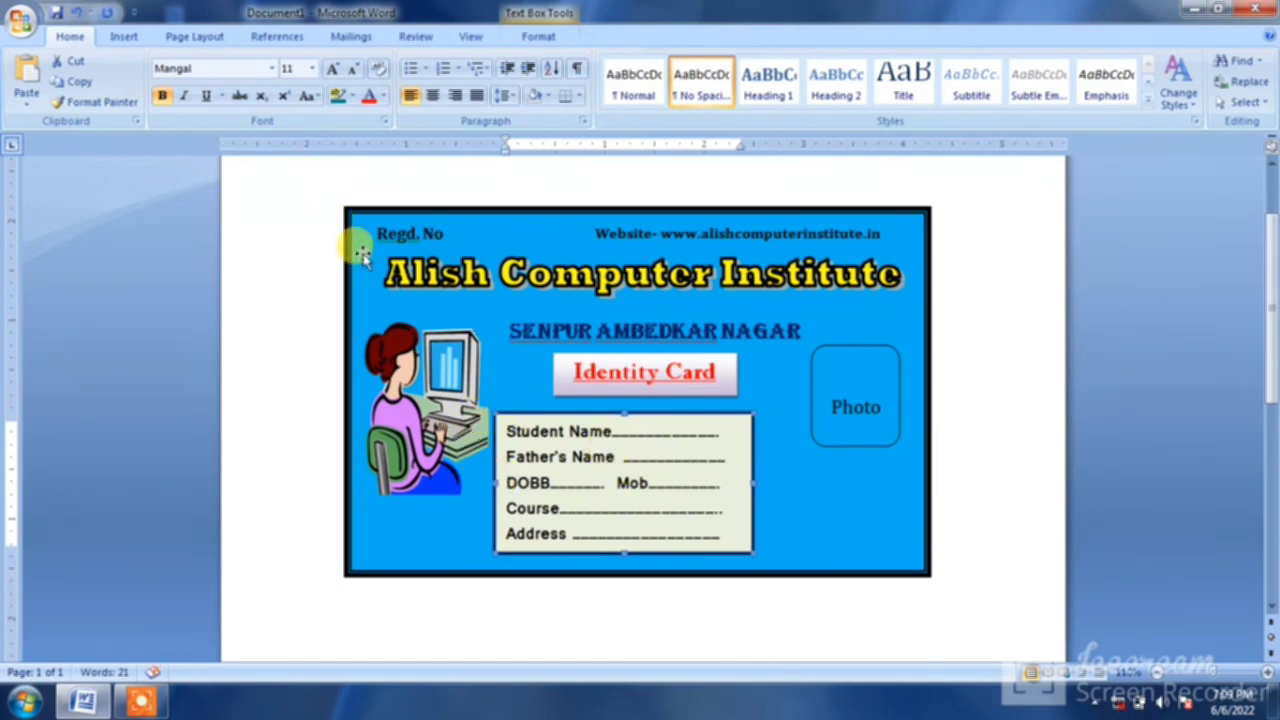
click(342, 212)
Step: Draw a text box below the Photo box and type the 'Stnd Sig' label
click(135, 37)
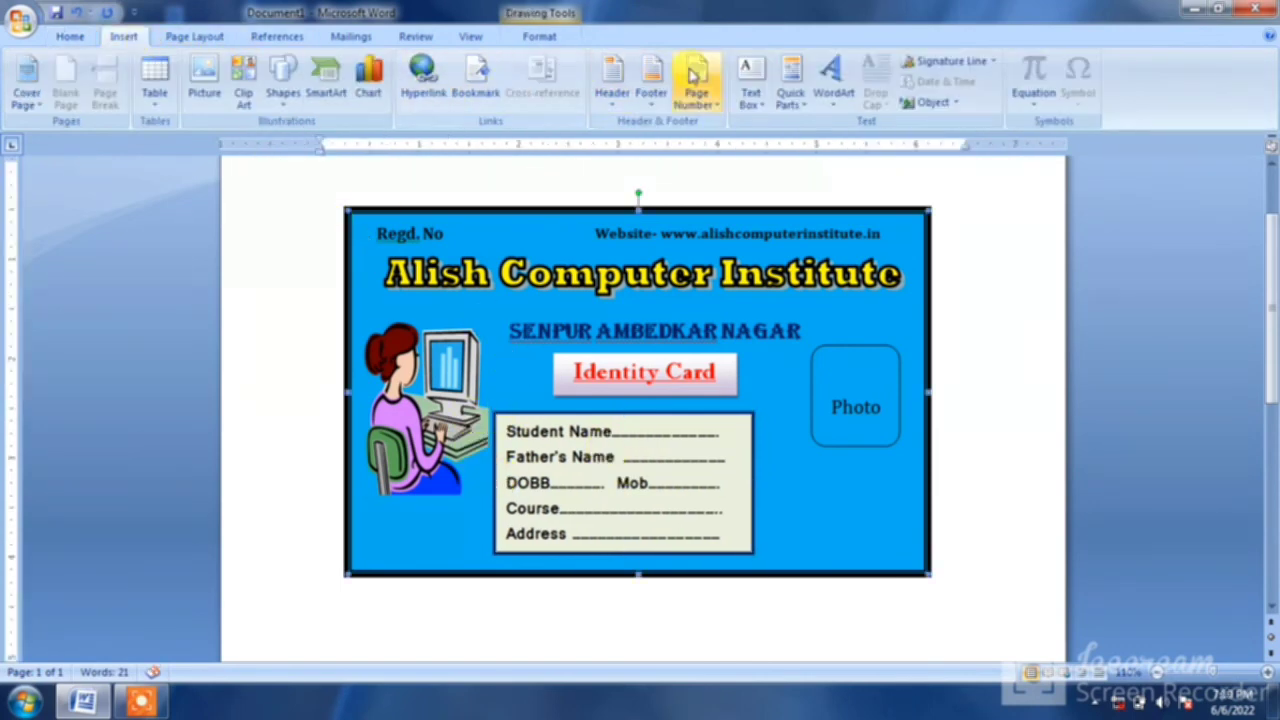
click(752, 95)
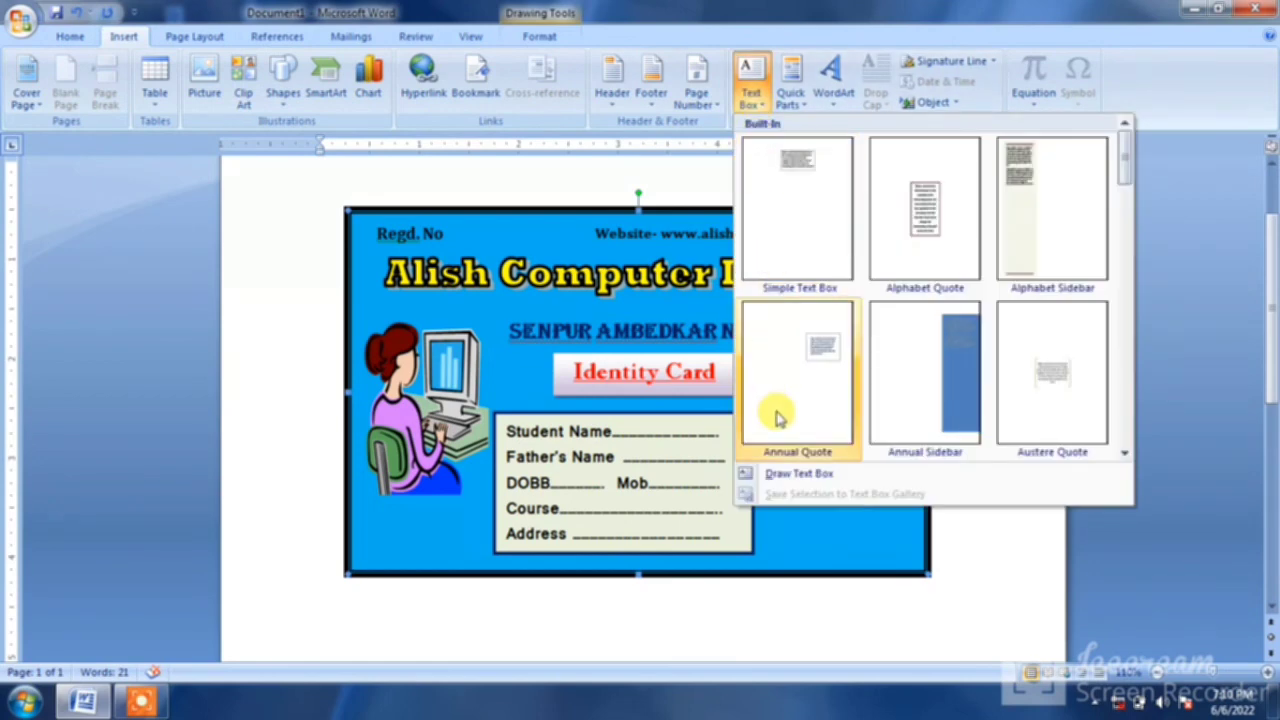
click(786, 476)
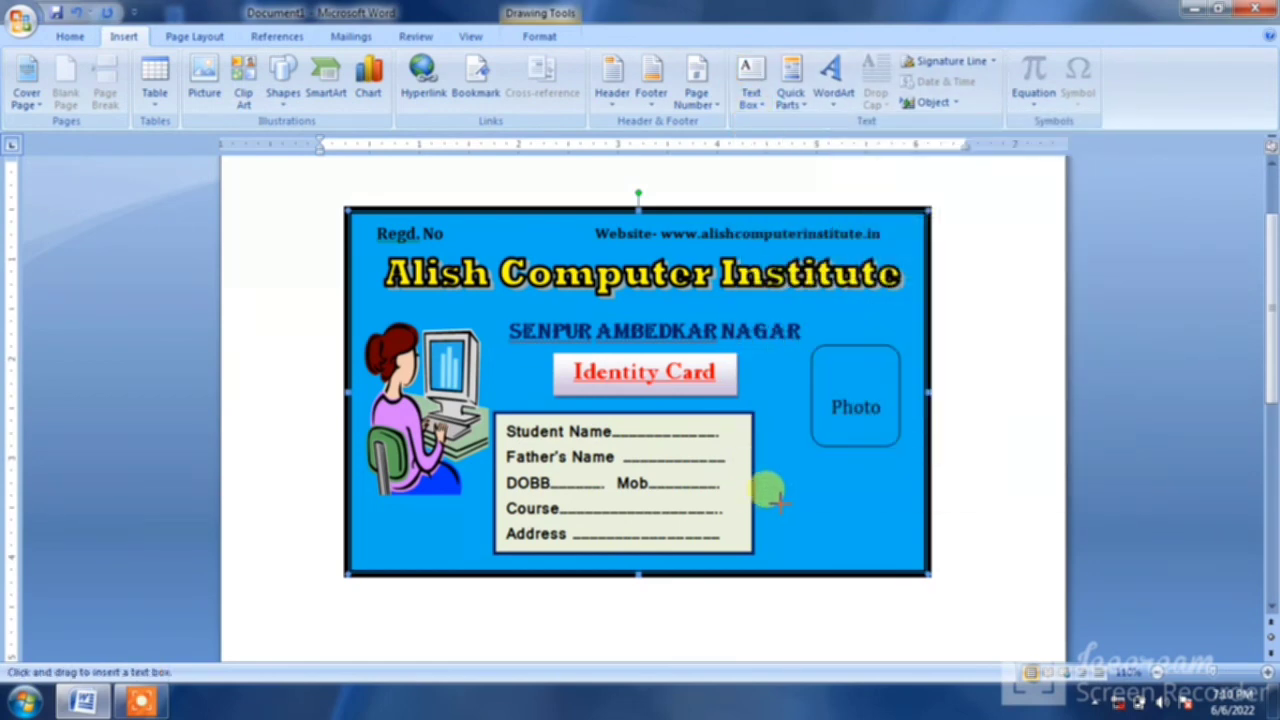
drag(767, 511, 916, 536)
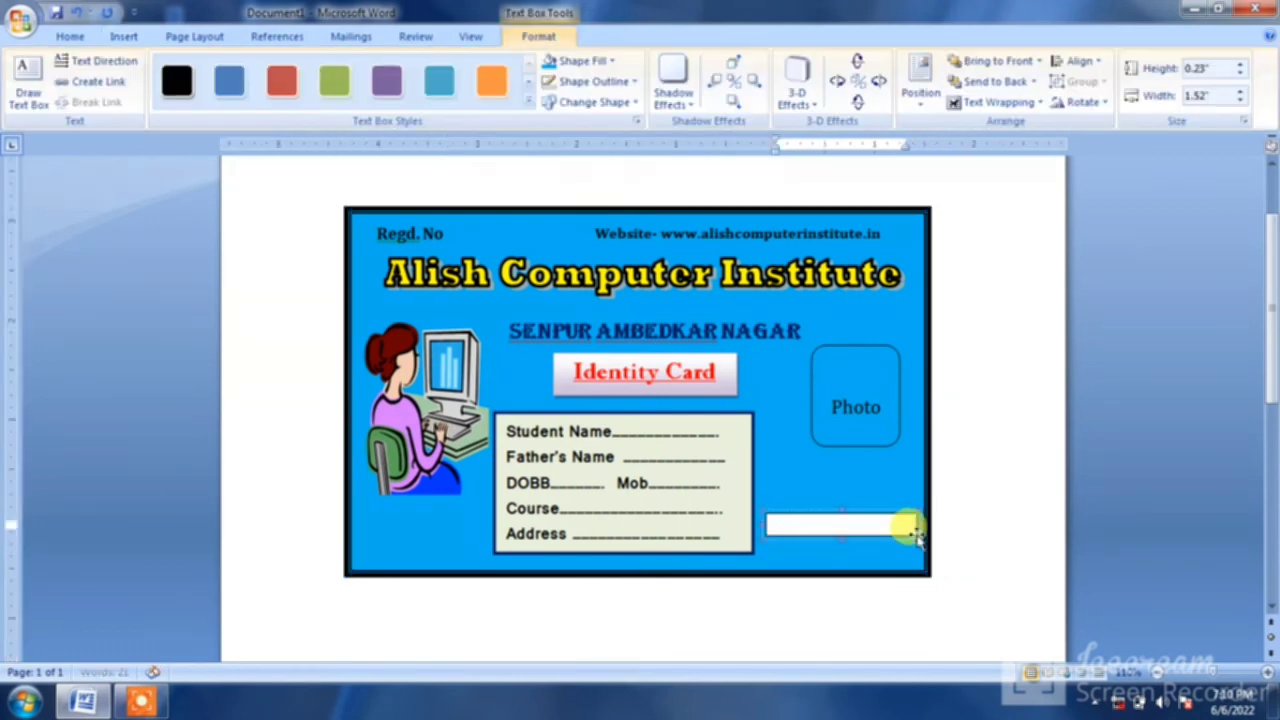
text(c)
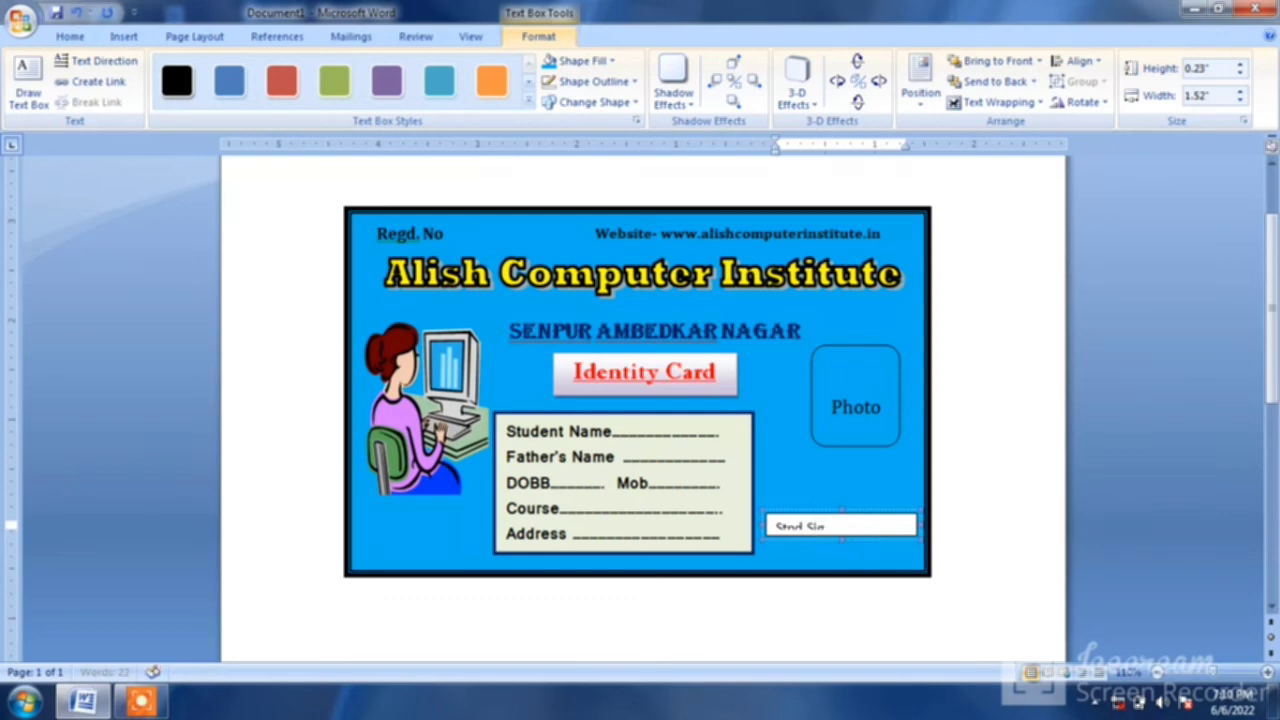
Step: Set the Stnd Sig signature text in Cambria
drag(776, 526, 915, 534)
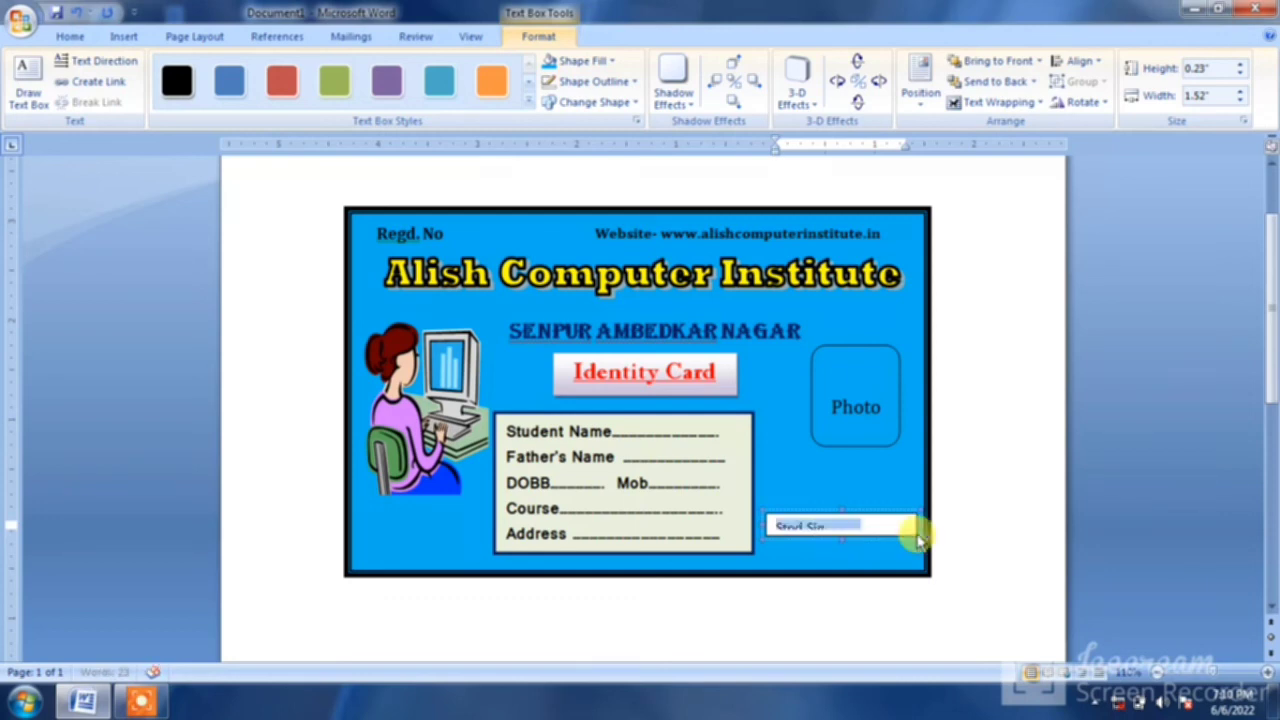
click(84, 40)
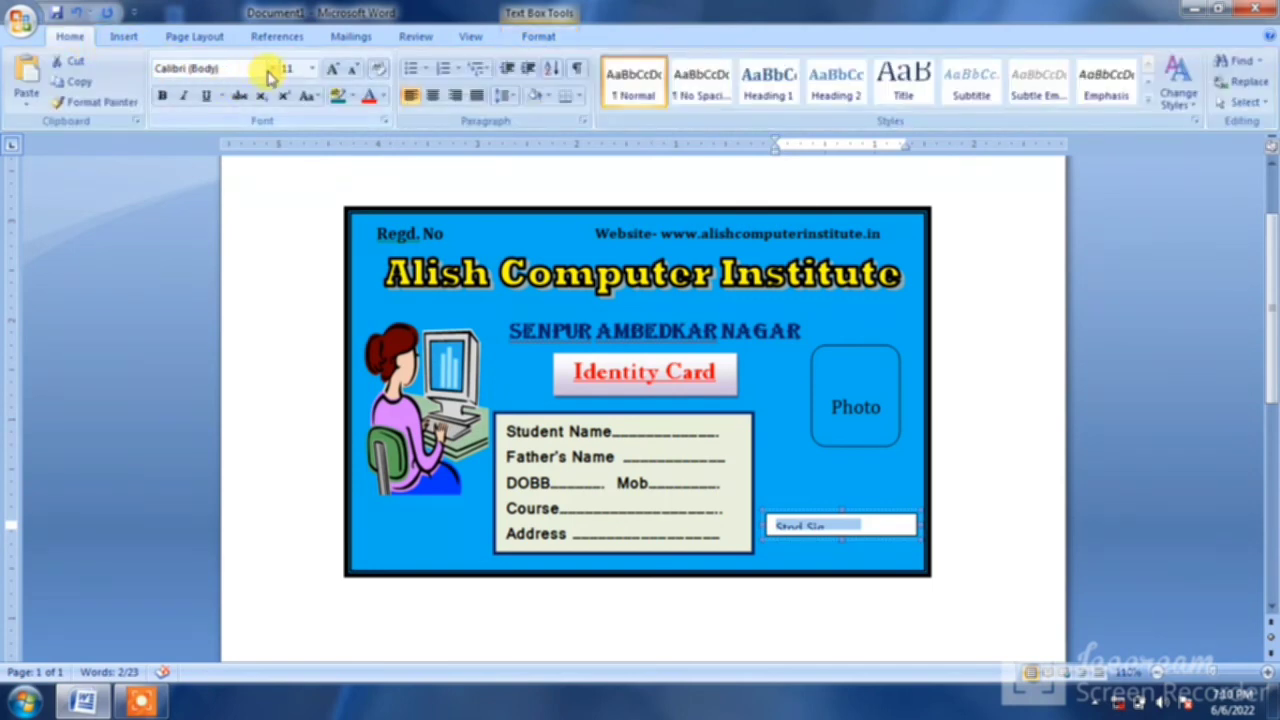
click(271, 68)
click(244, 110)
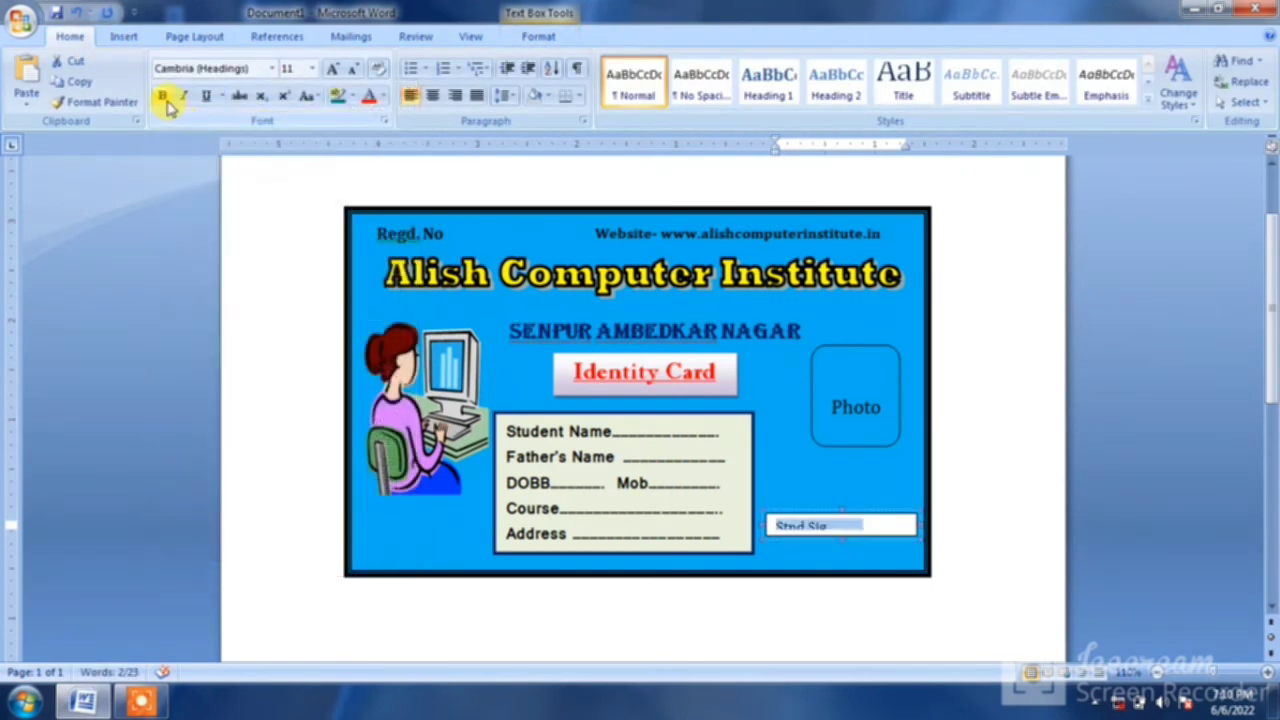
click(842, 535)
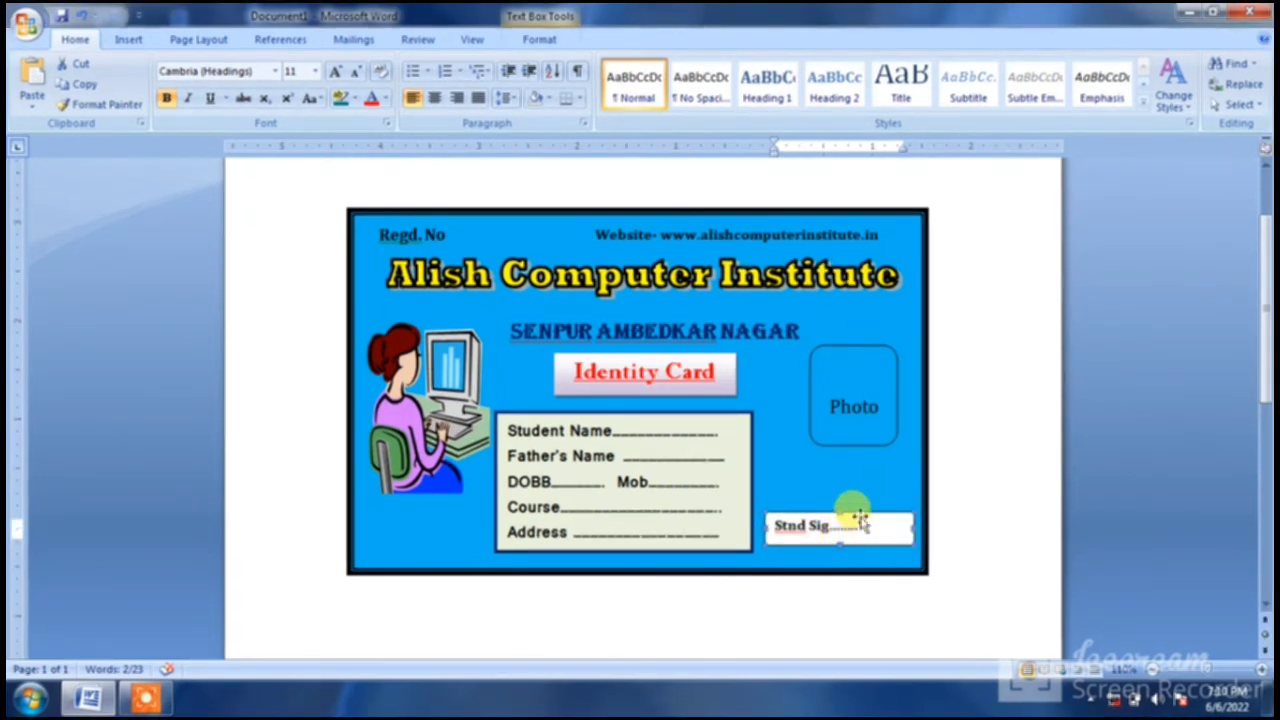
Step: Fill the Stnd Sig box light blue and widen it slightly to the left
click(562, 42)
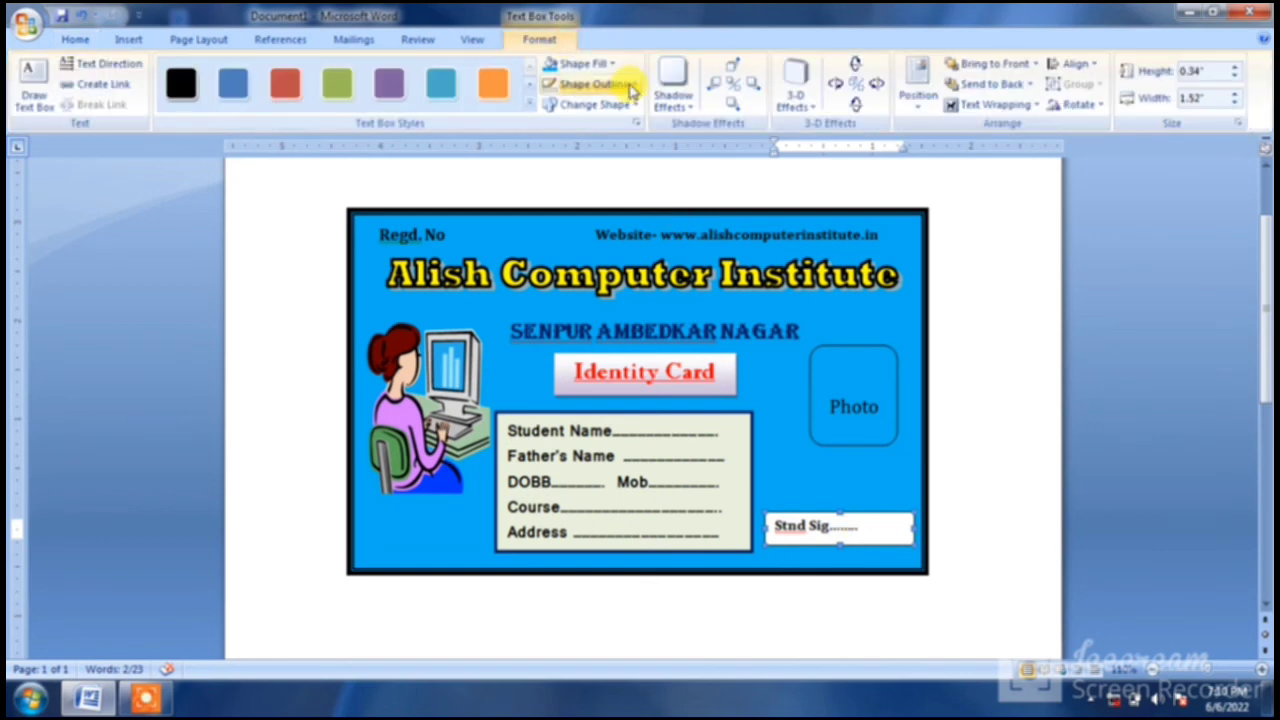
click(606, 63)
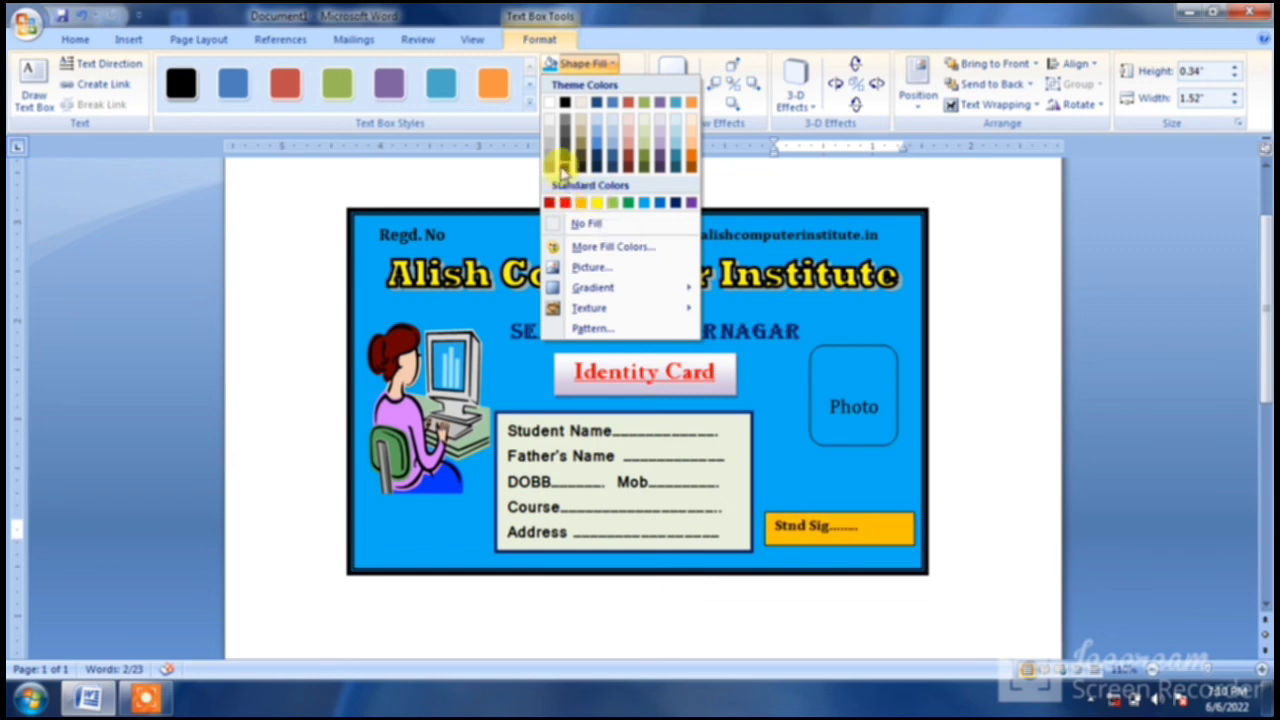
click(612, 133)
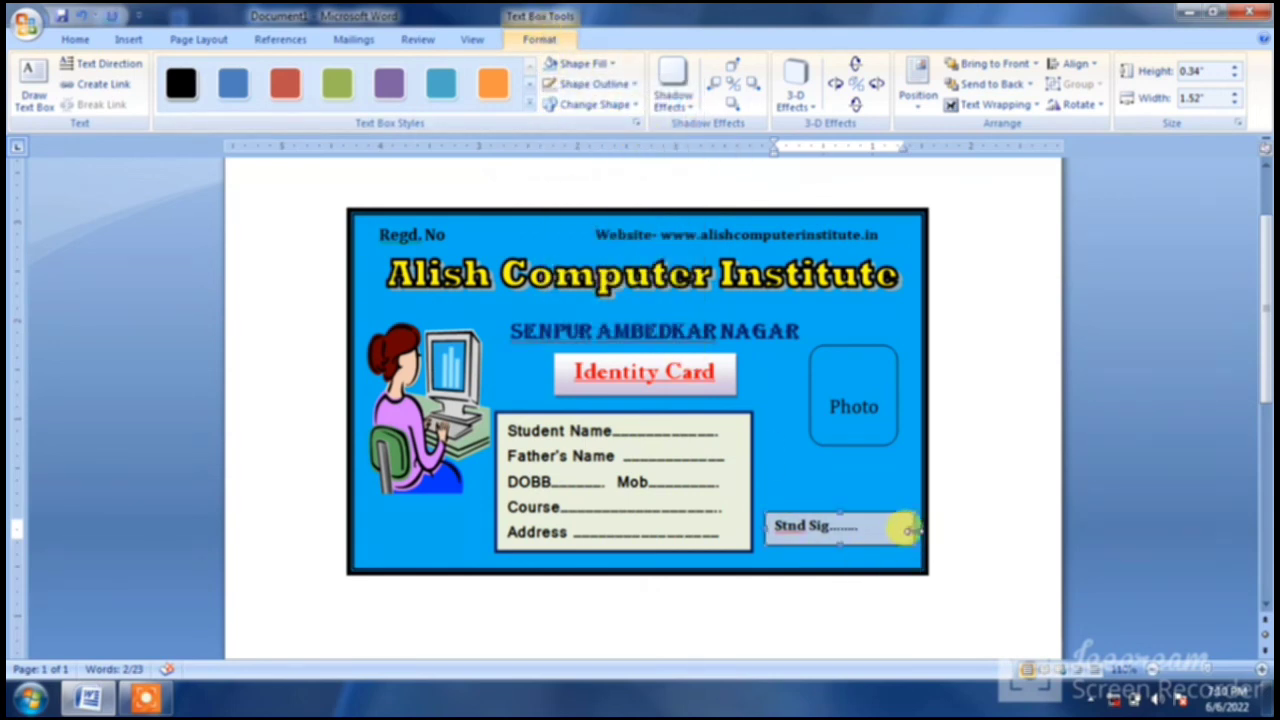
click(900, 503)
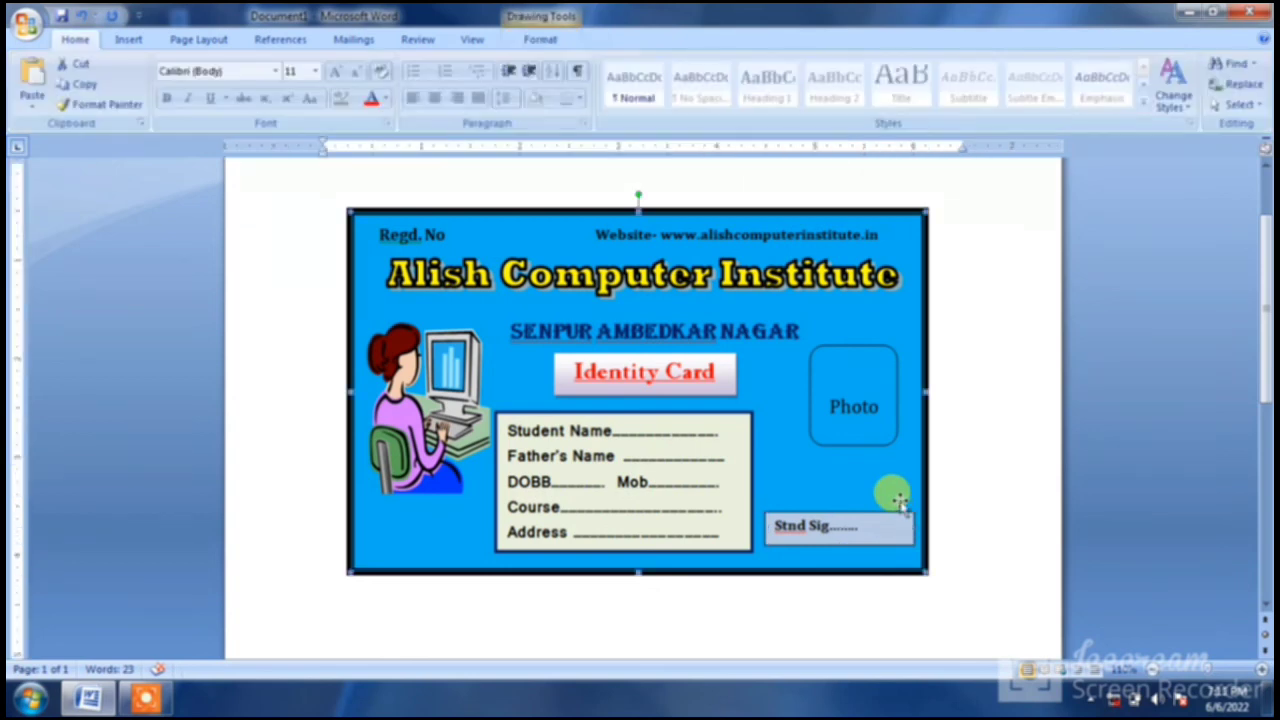
double_click(860, 515)
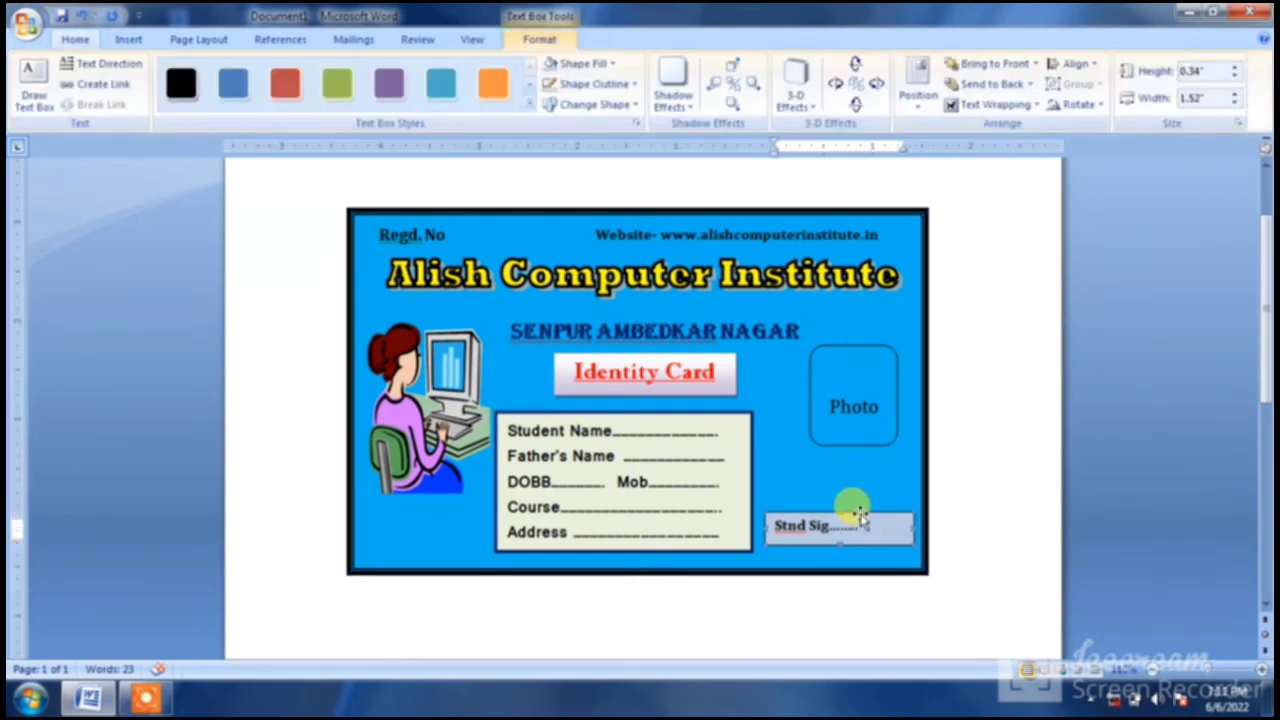
drag(760, 525, 755, 525)
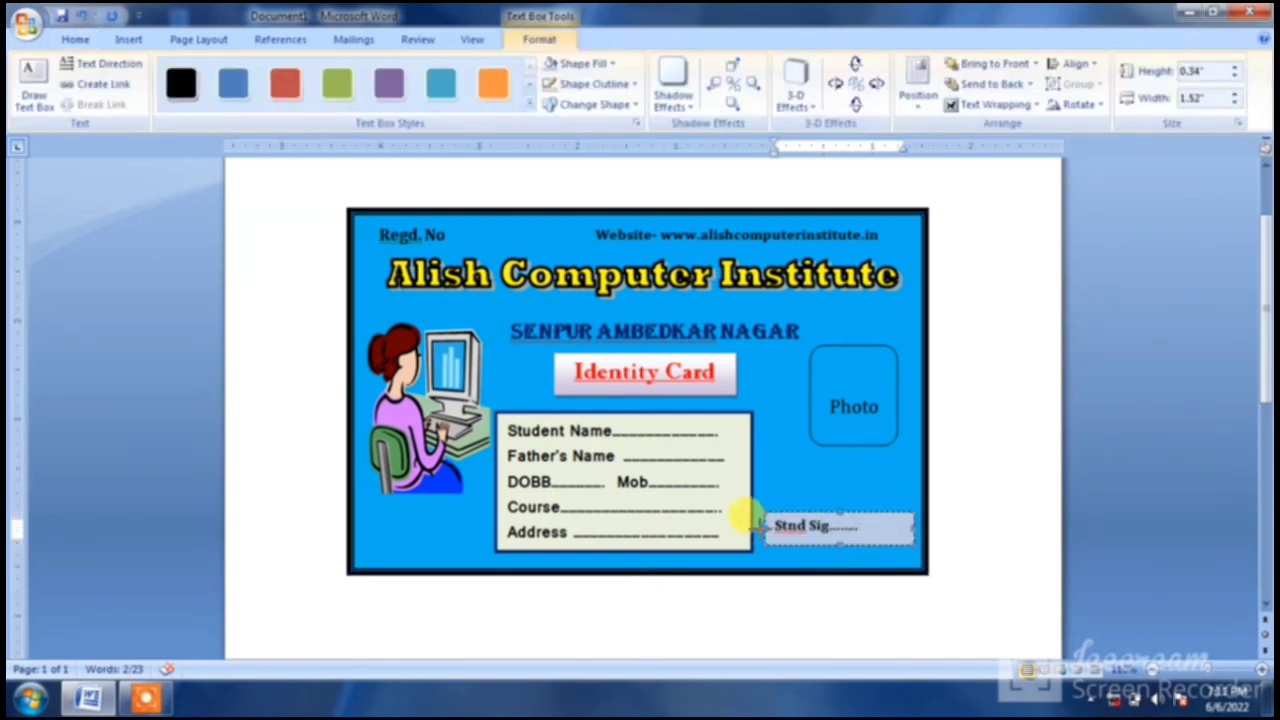